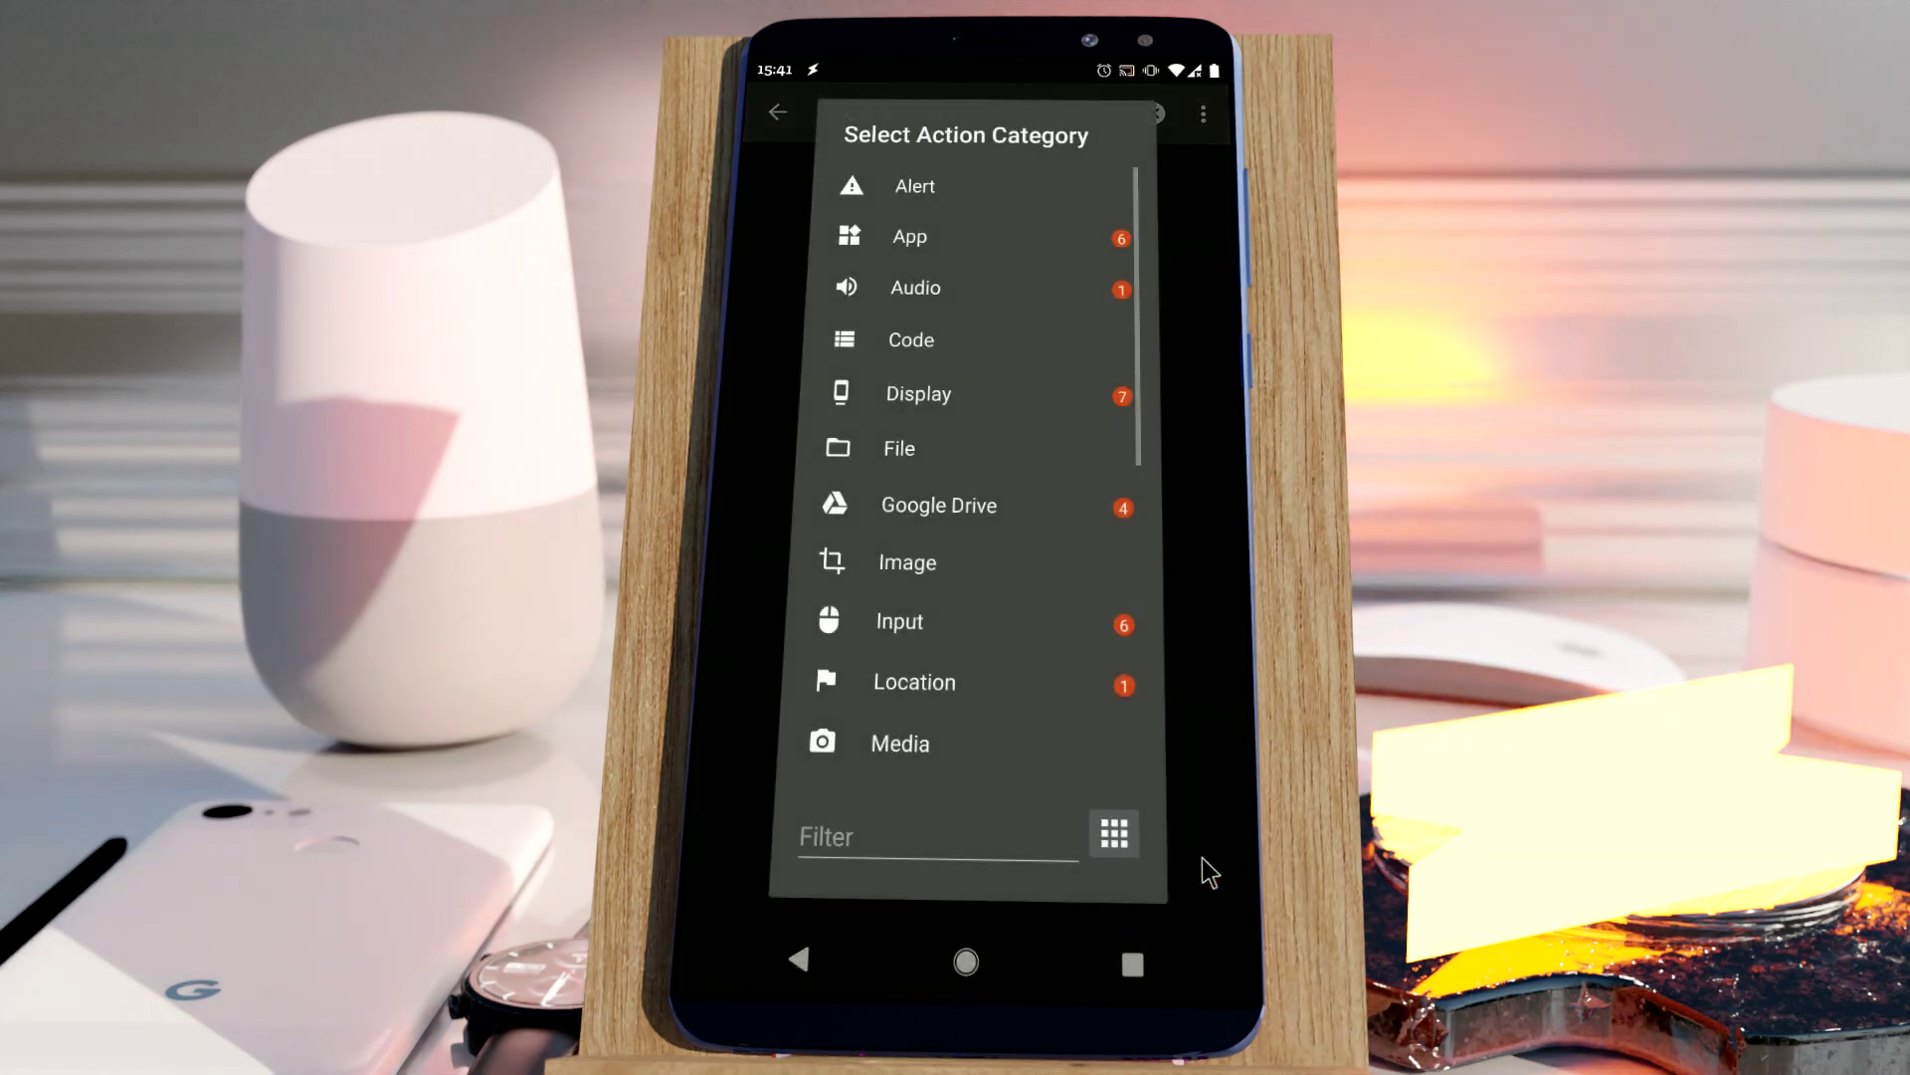
- Filter actions by 'parse' and add Parse/Format DateTime with Input Type Now (Current Date And Time)
text(parse)
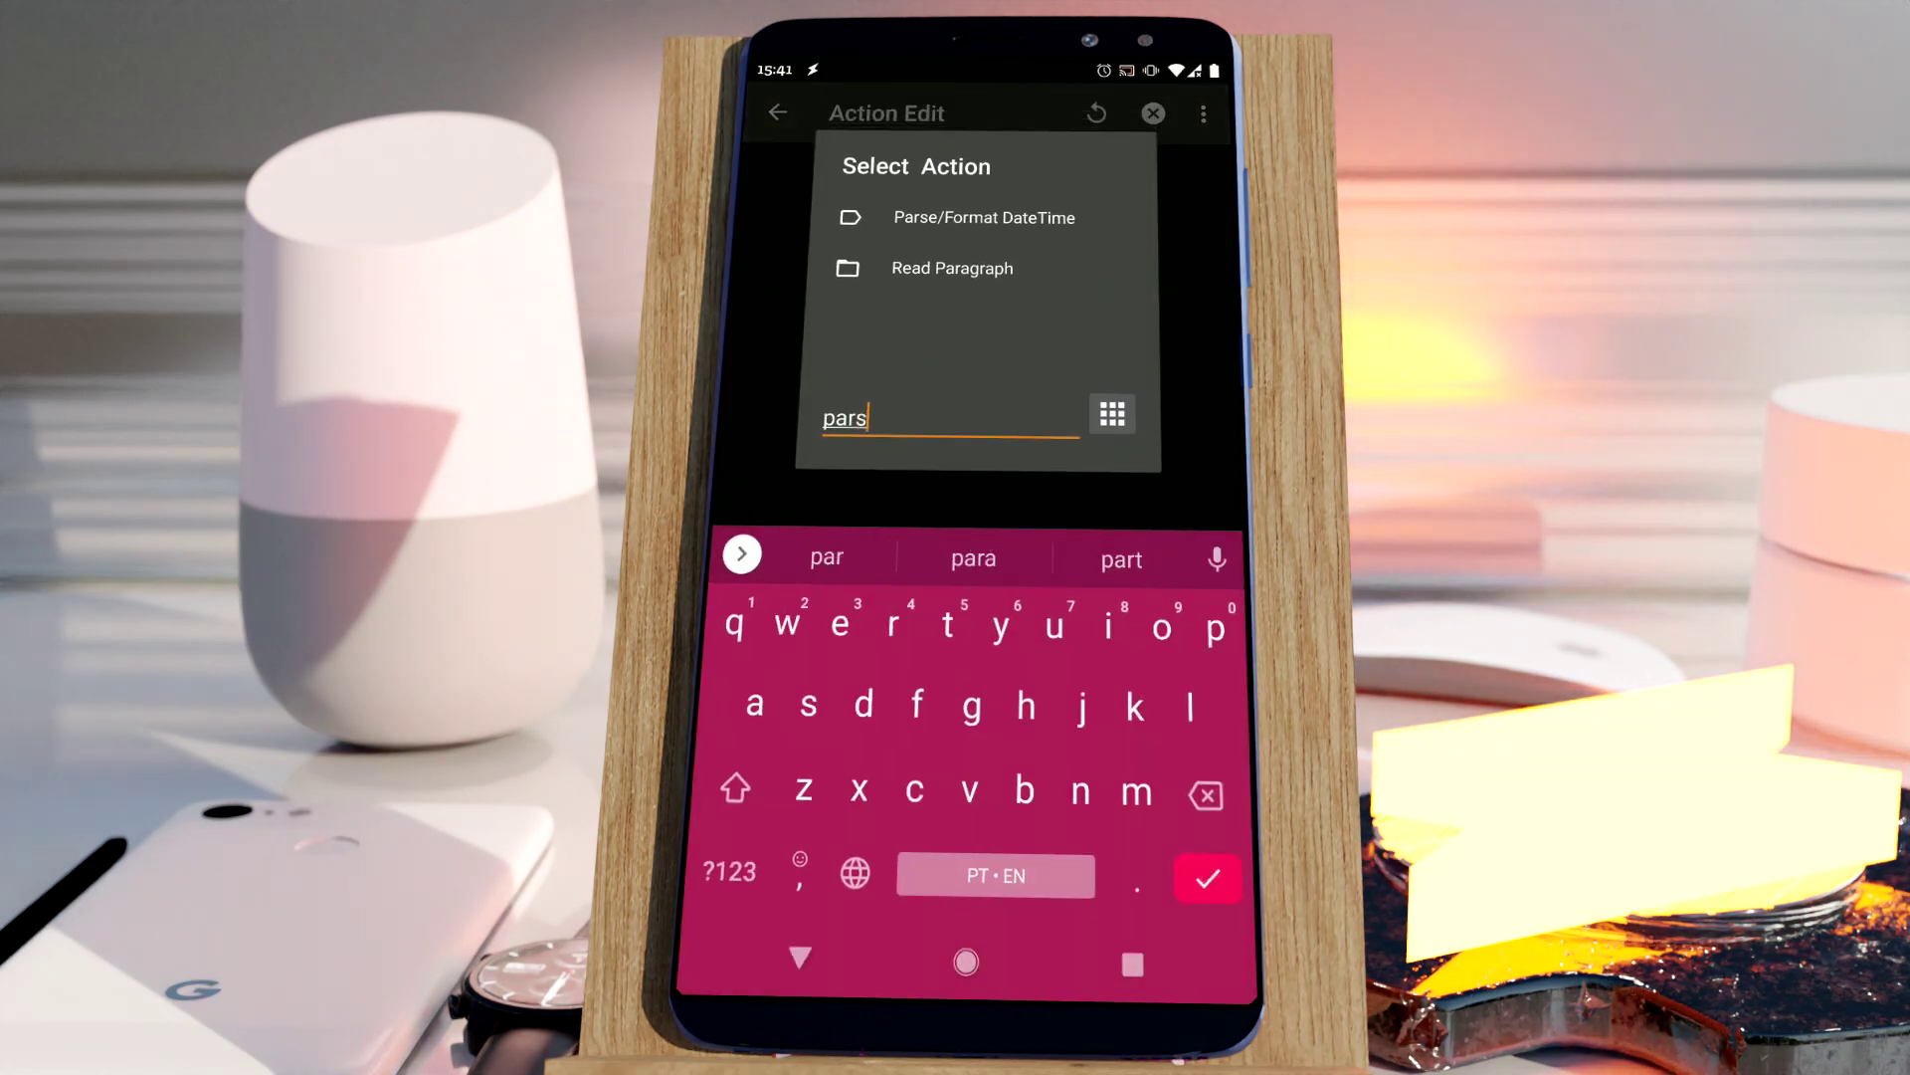
click(1033, 219)
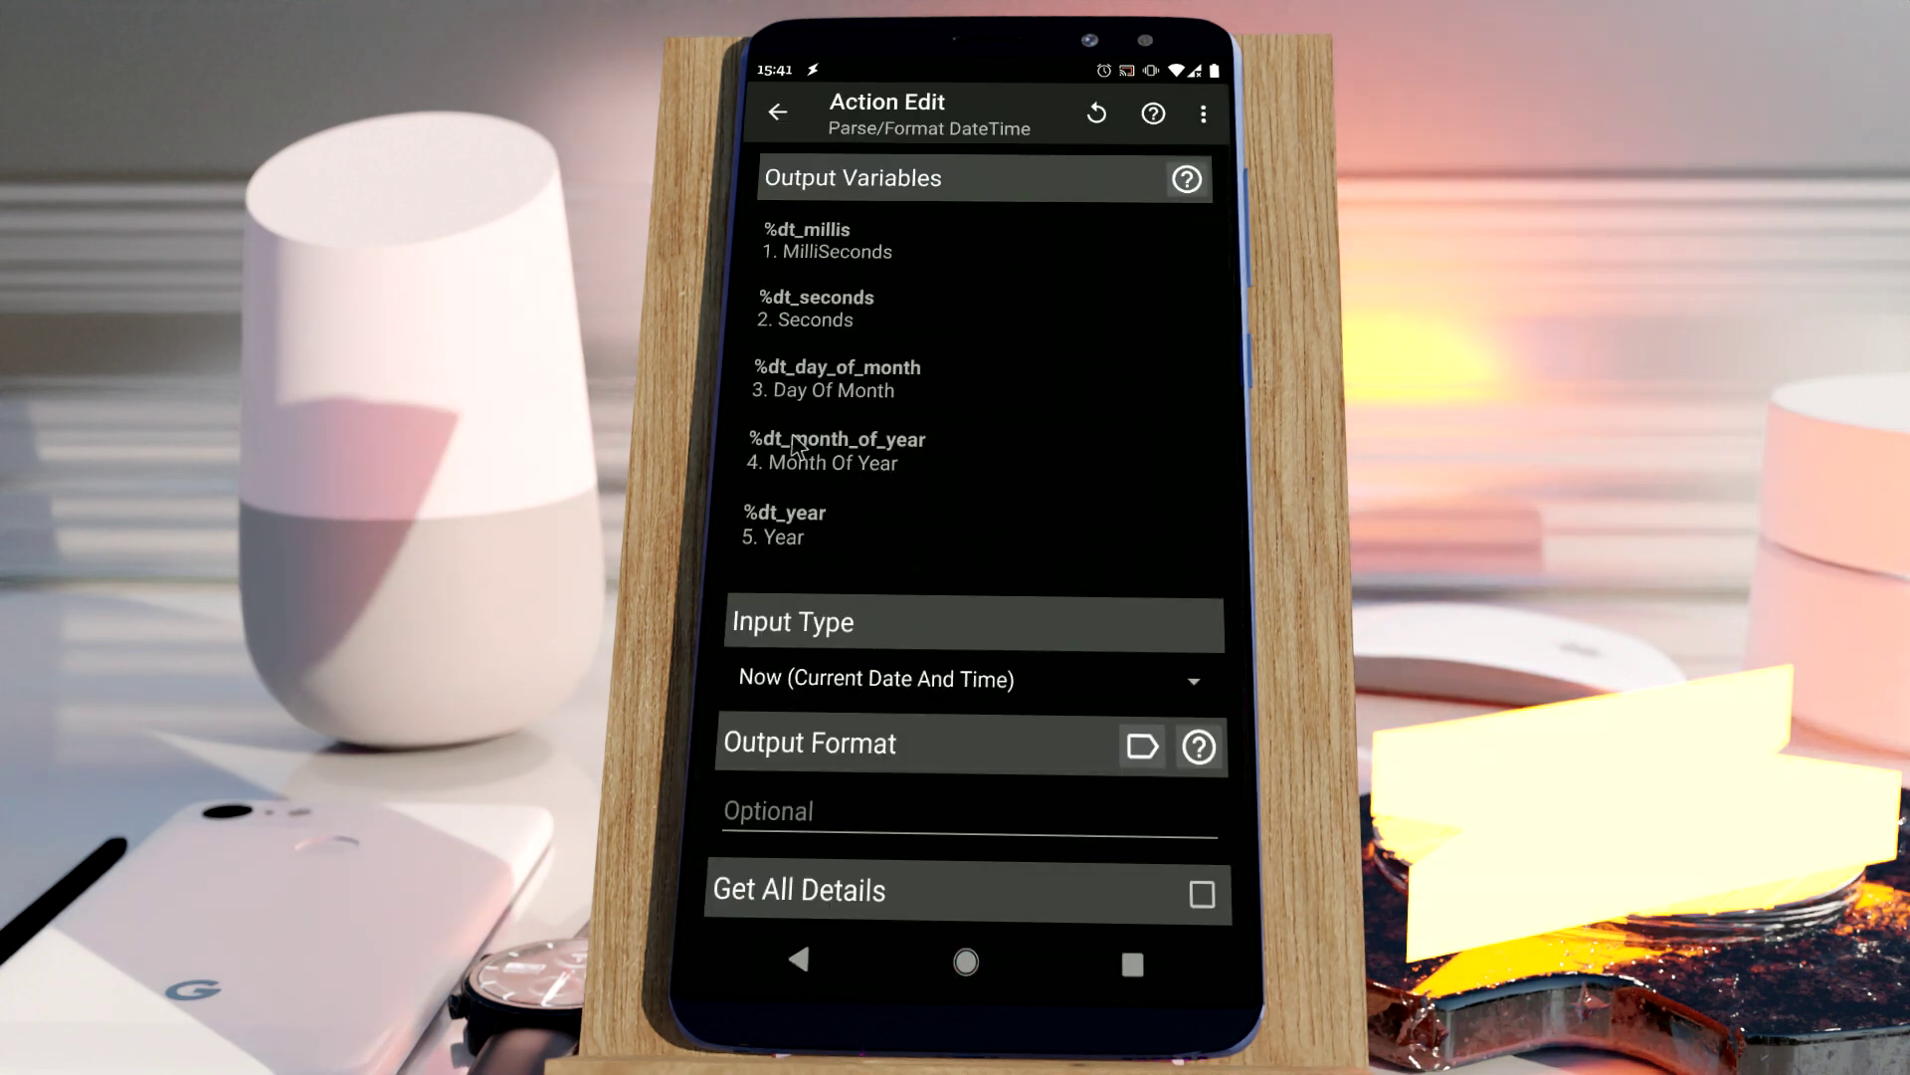
scroll(917, 539, down, 2)
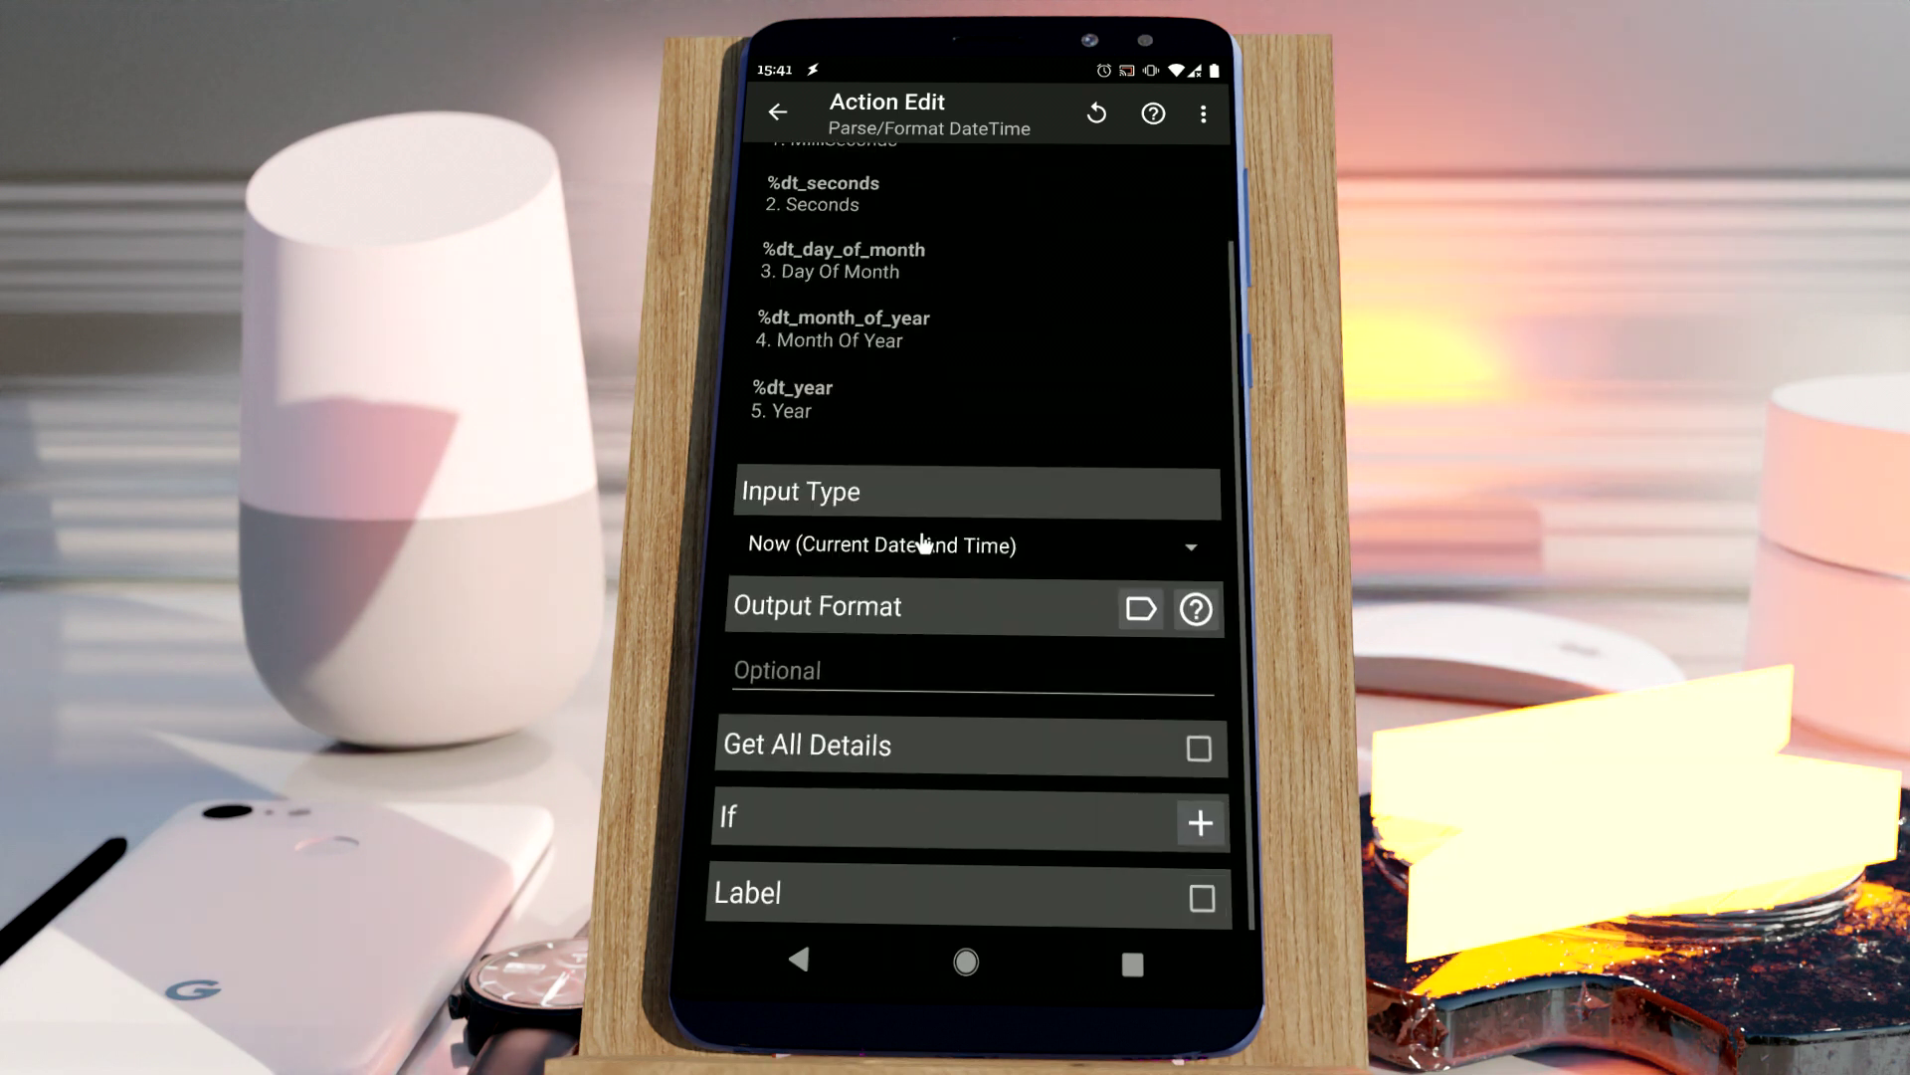
scroll(922, 491, up, 2)
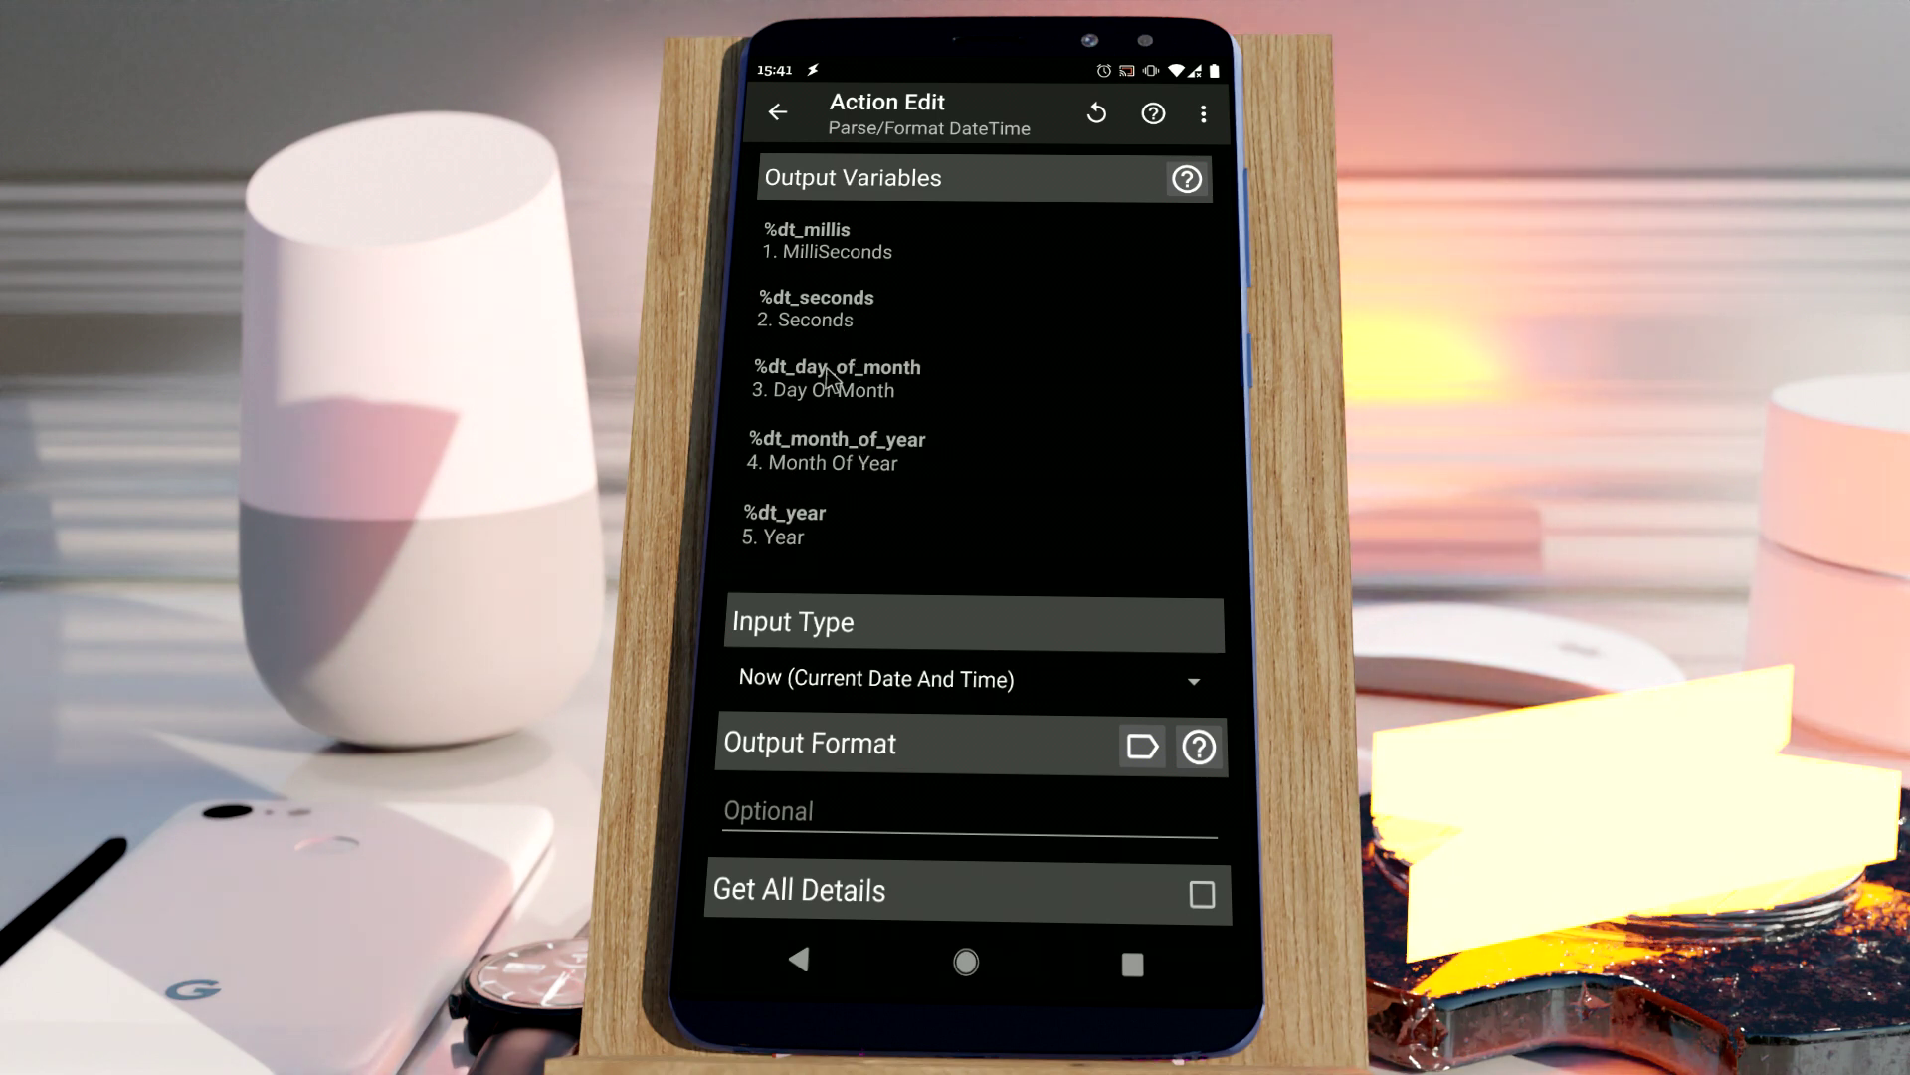
- Add an Alert > Flash action whose text starts with %dt_year followed by a slash
click(797, 958)
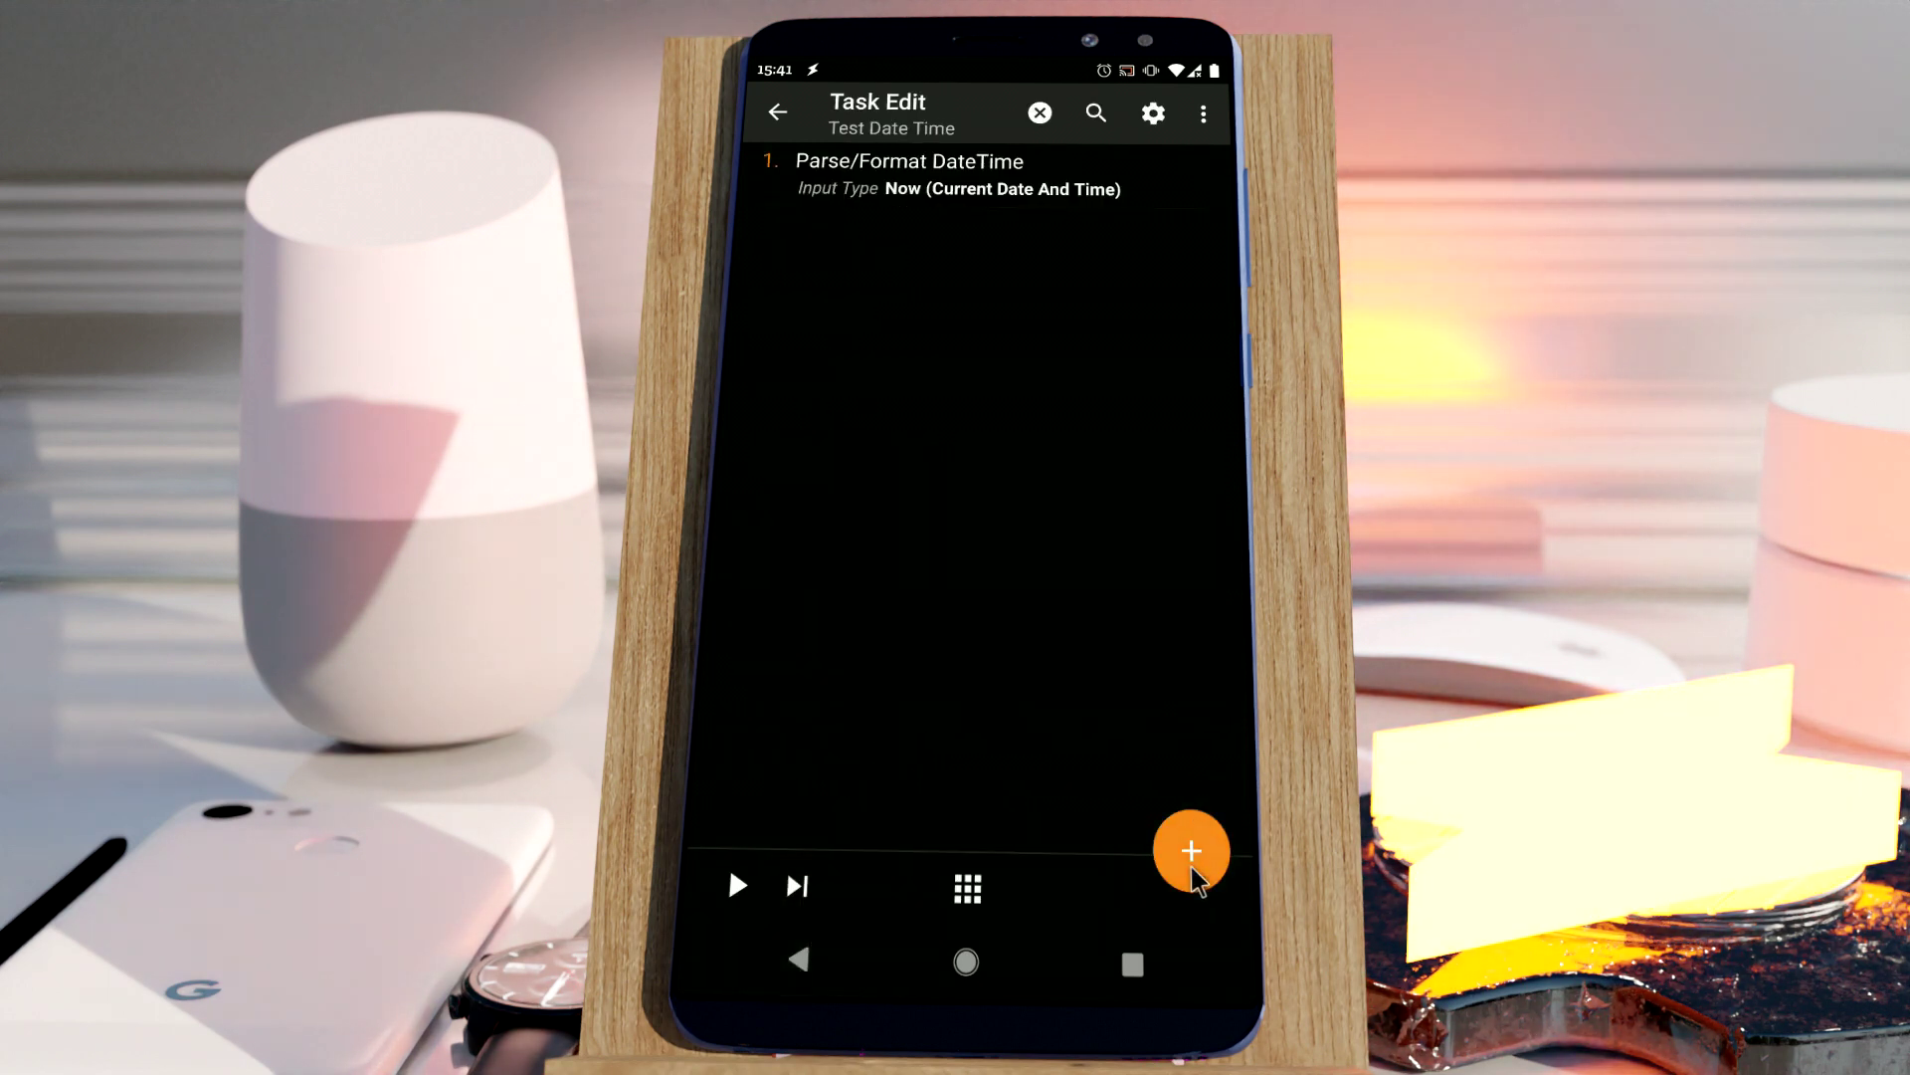
click(1196, 856)
click(910, 189)
click(909, 235)
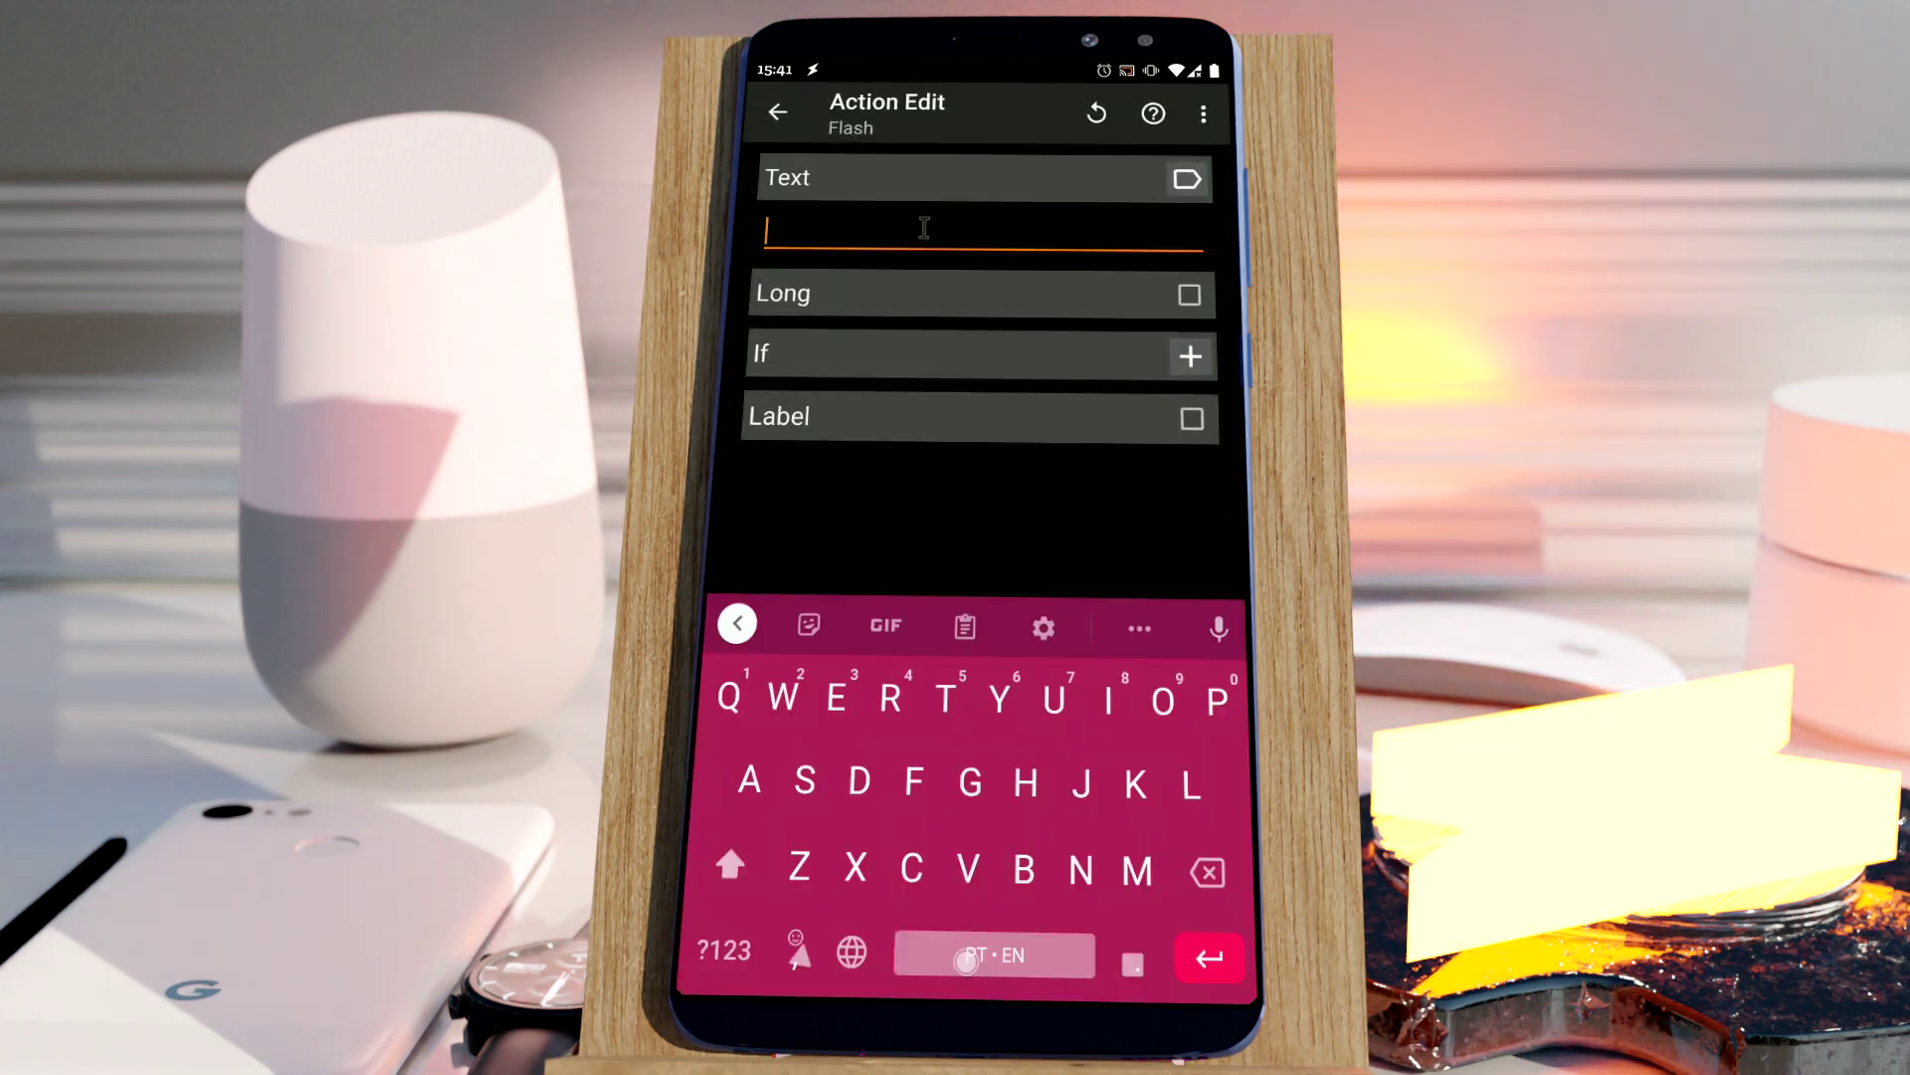
click(1187, 179)
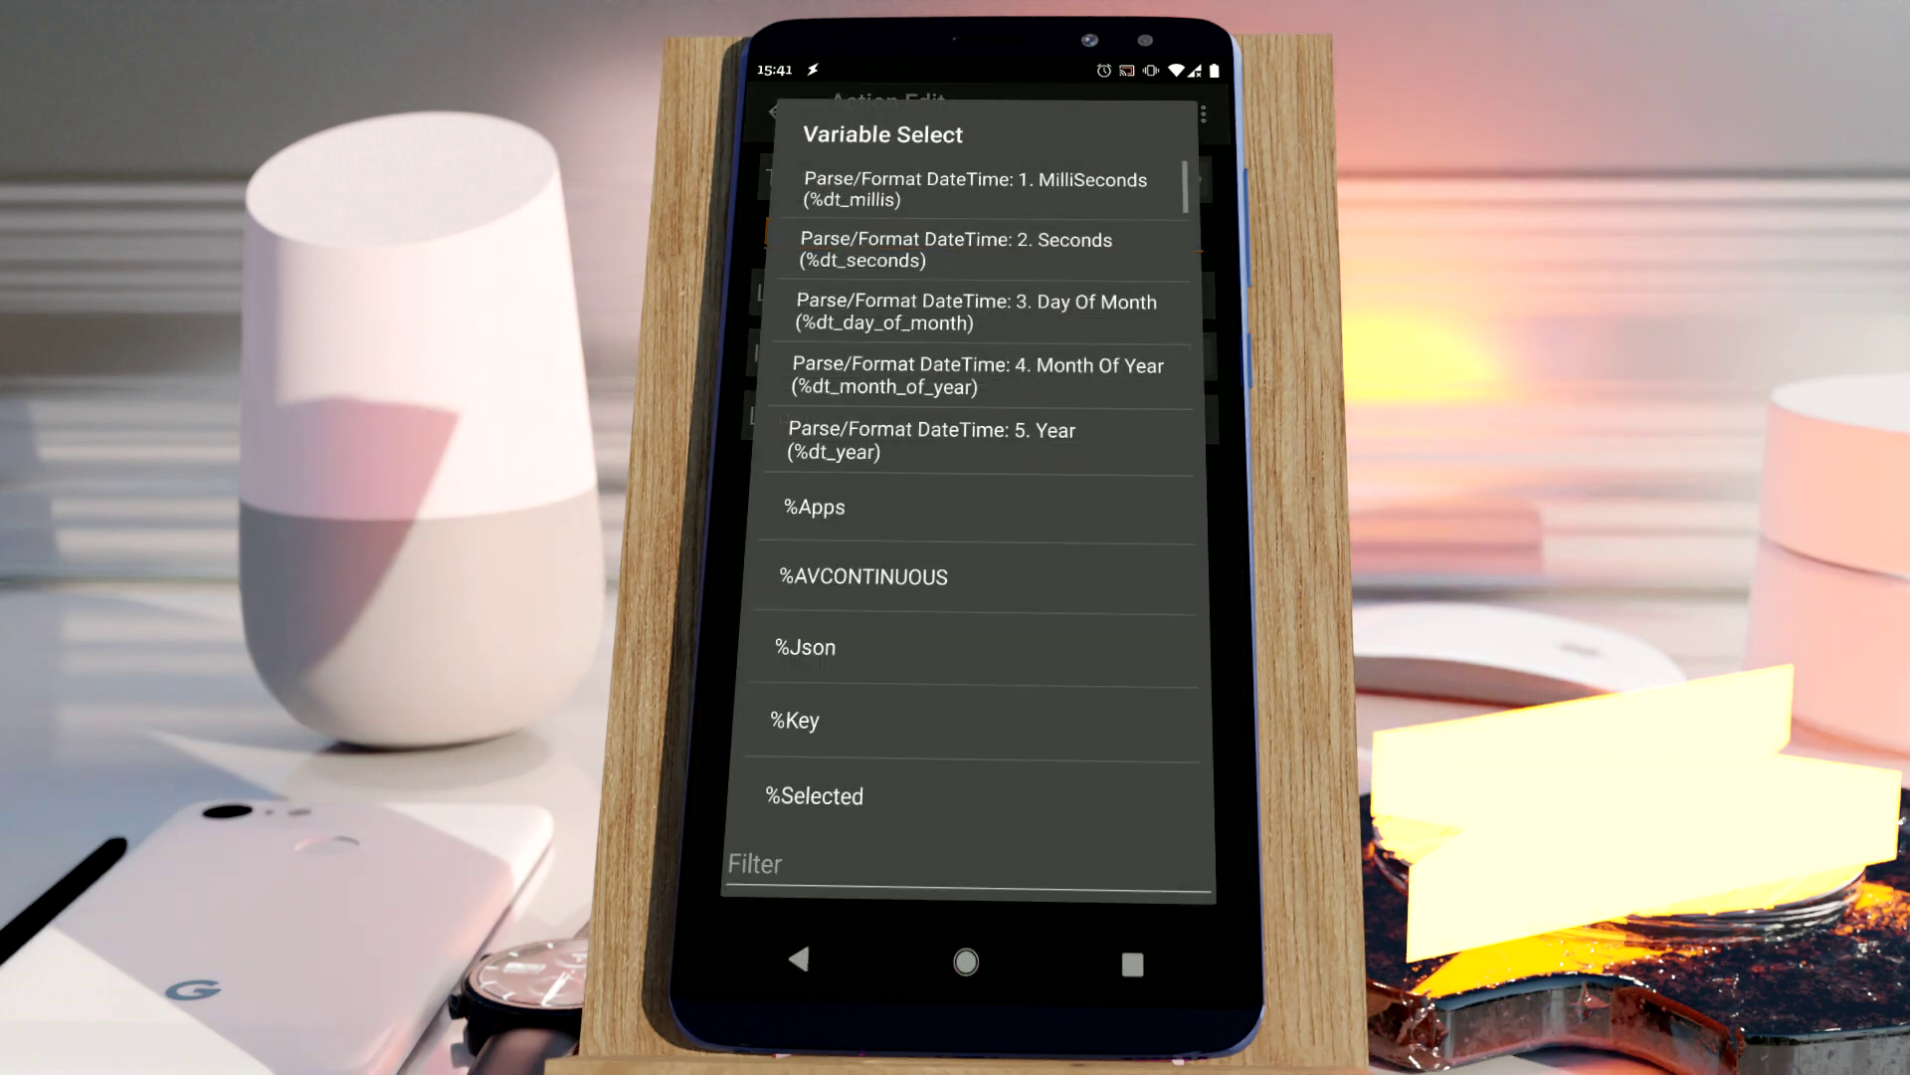
click(892, 440)
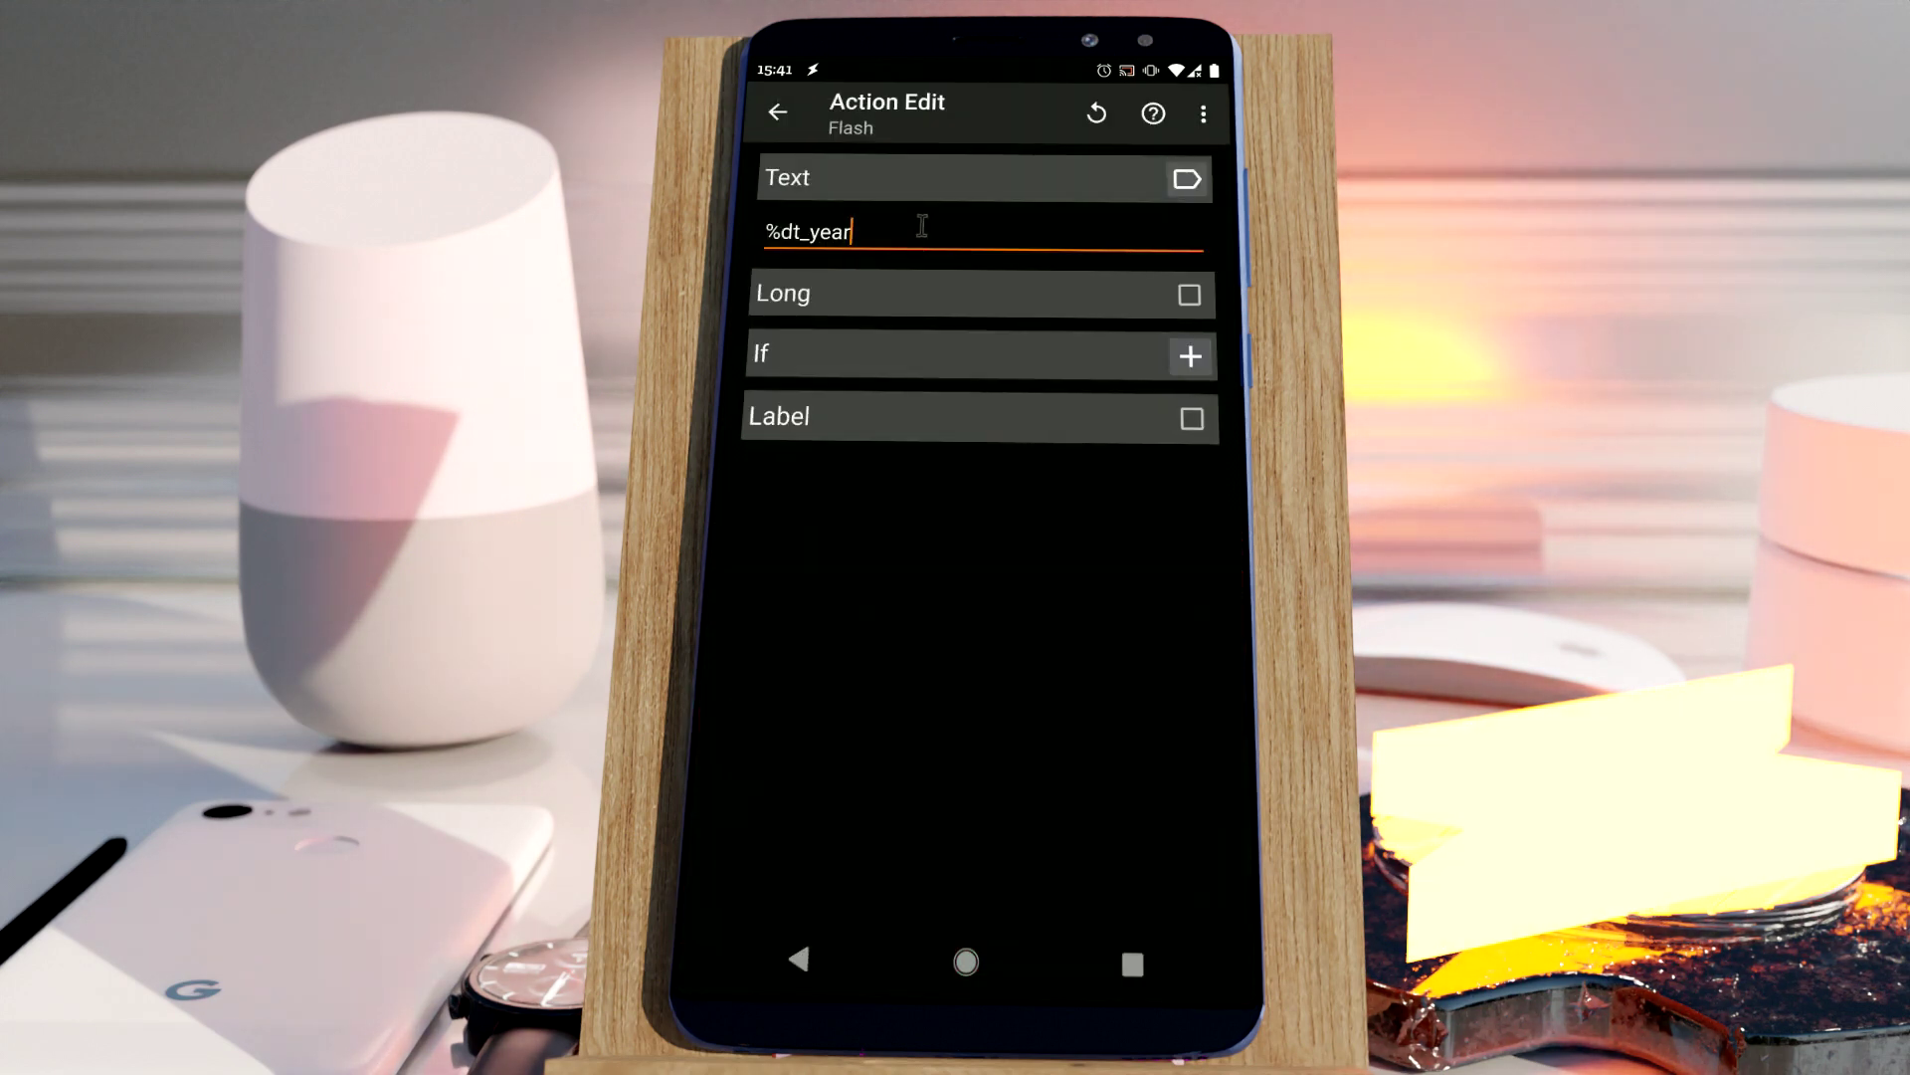
click(922, 225)
text(/)
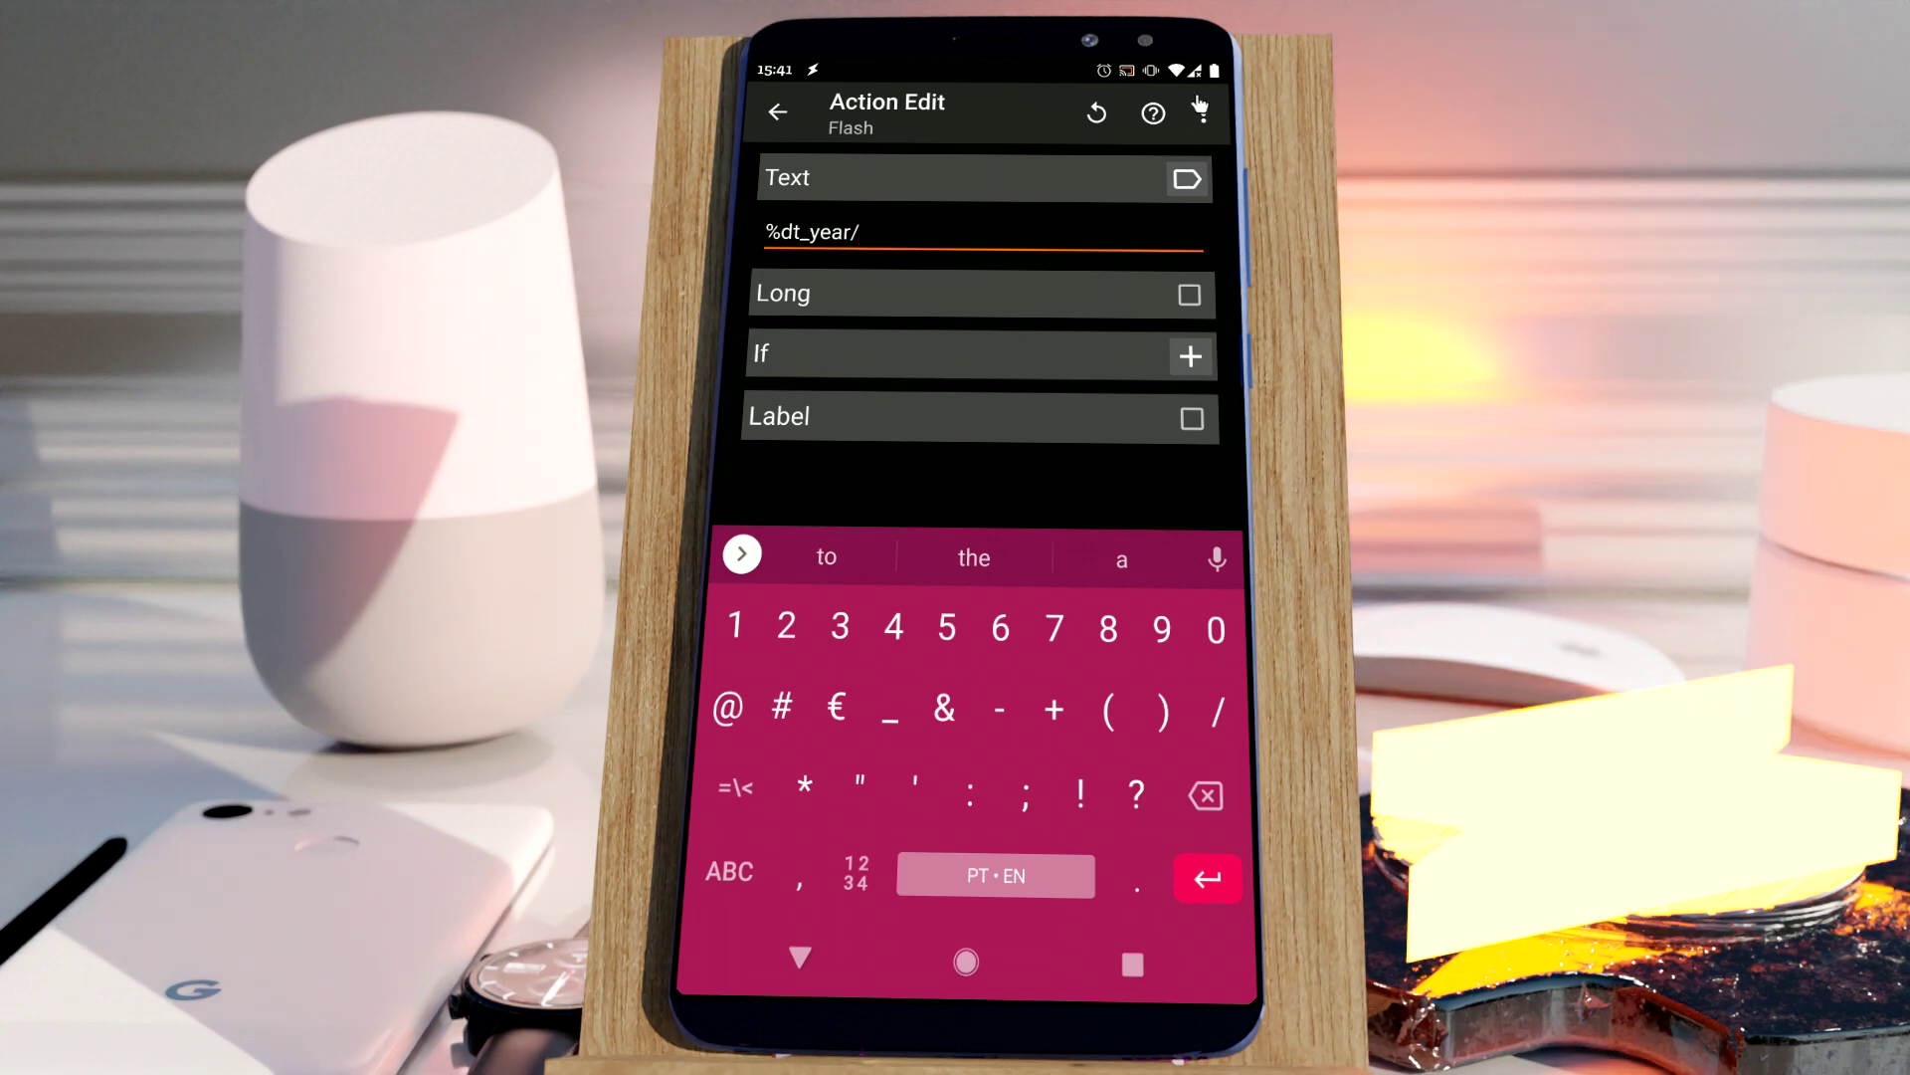
- Append %dt_month_of_year/%dt_day_of_month to the Flash text and save the action
click(1184, 181)
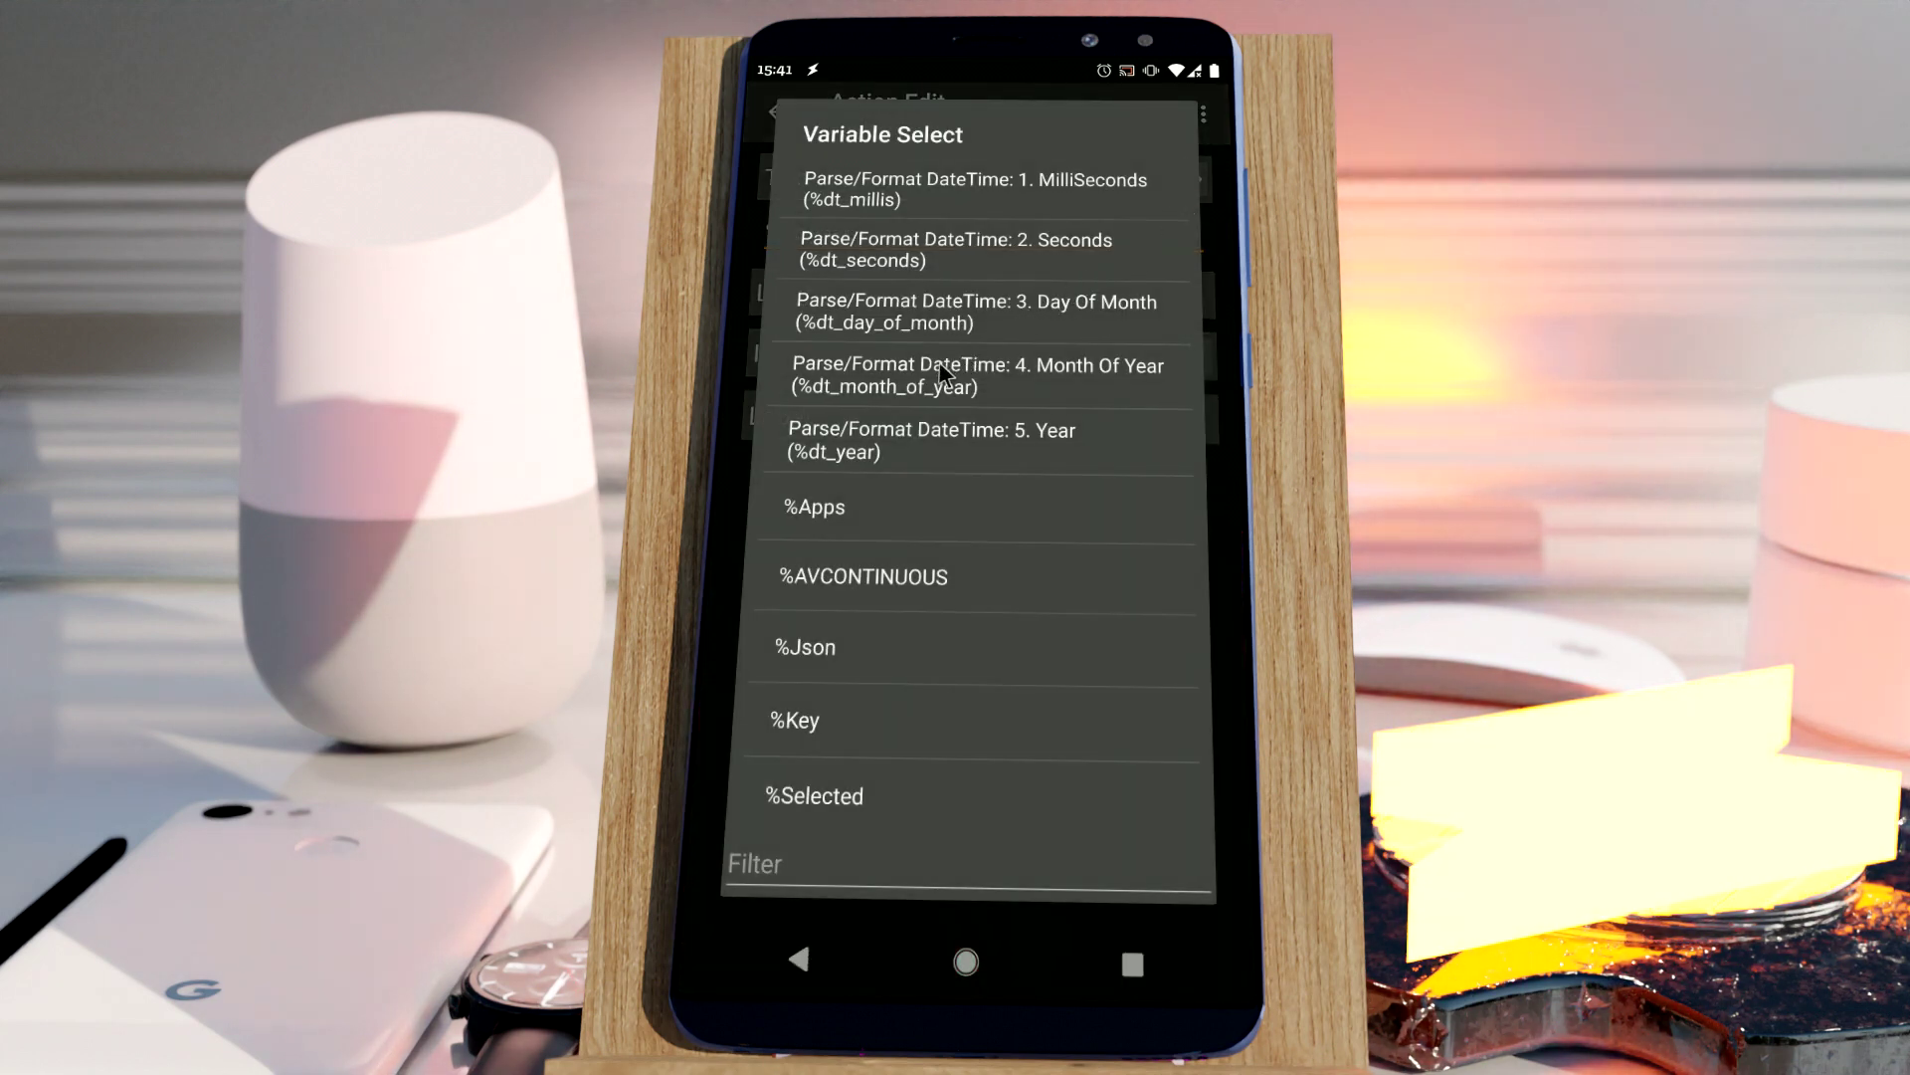
click(916, 362)
click(940, 253)
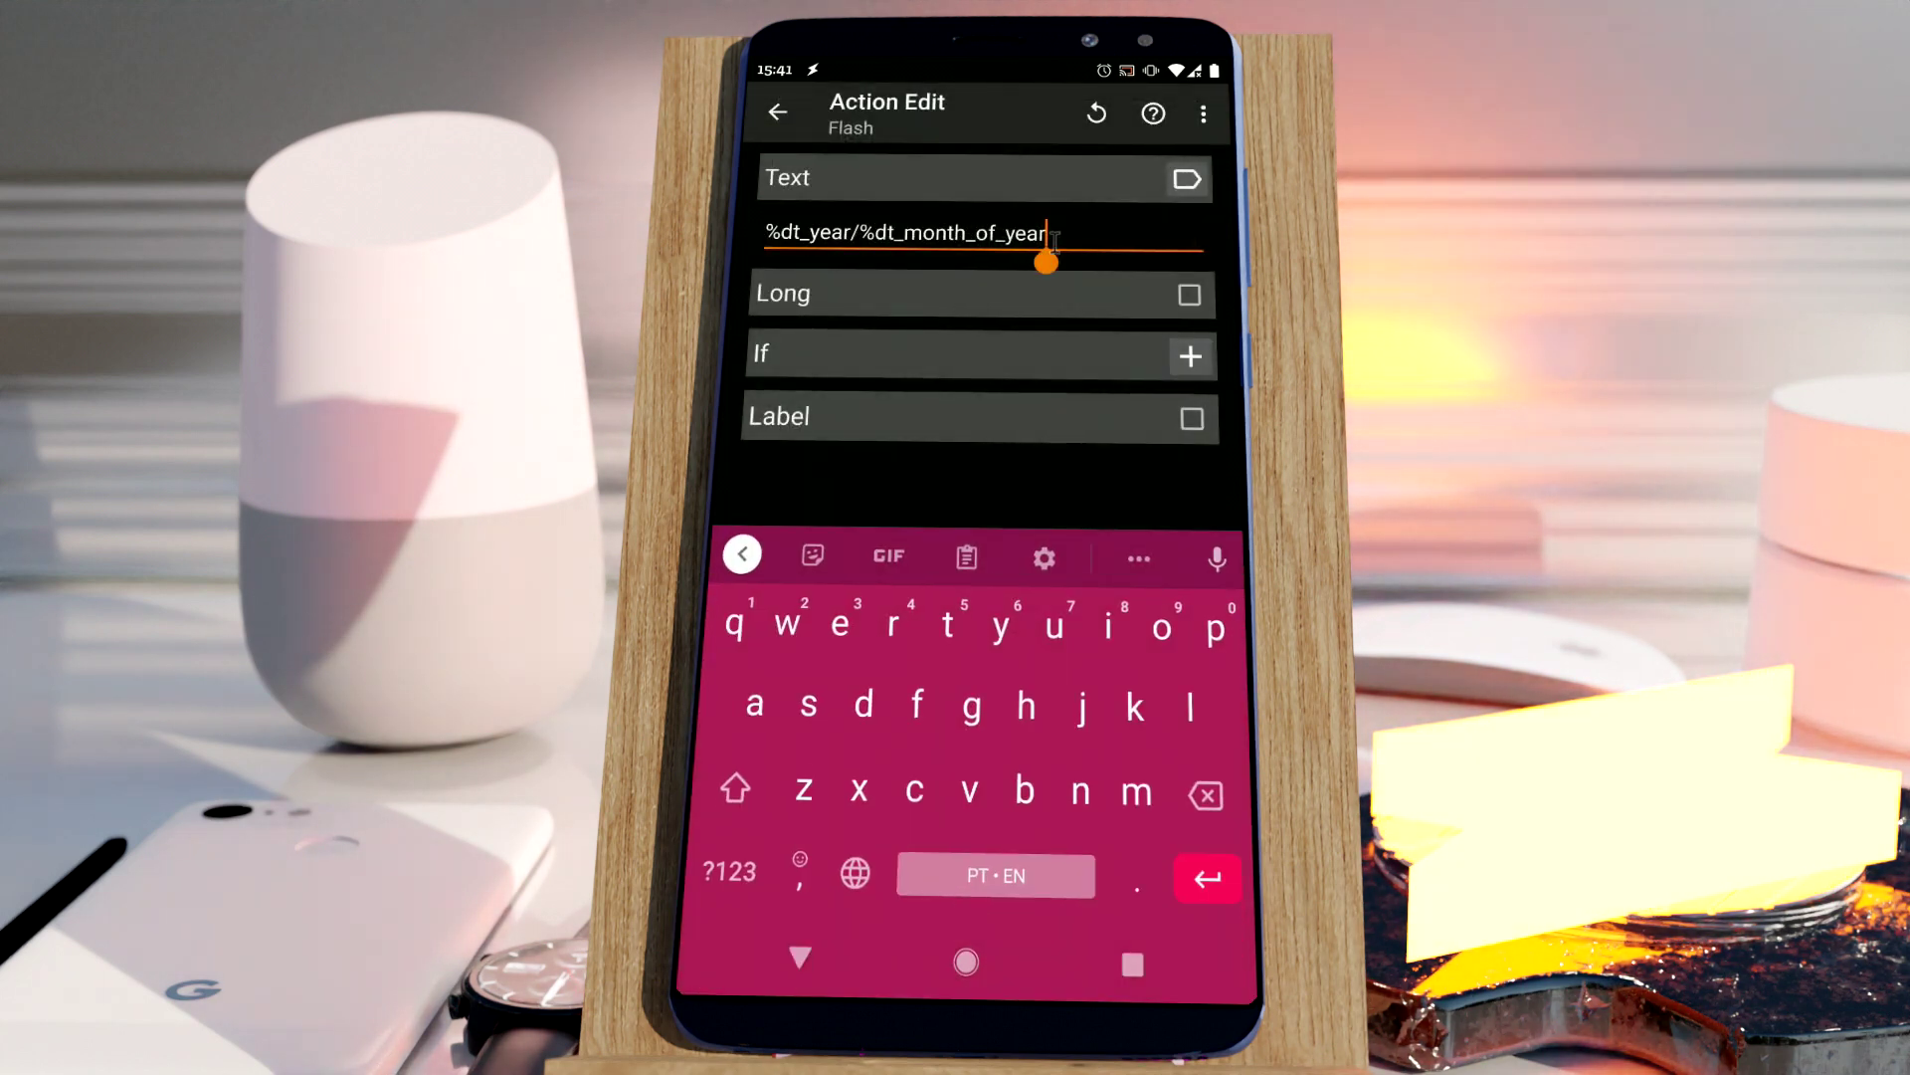
click(729, 872)
text(/)
click(1186, 179)
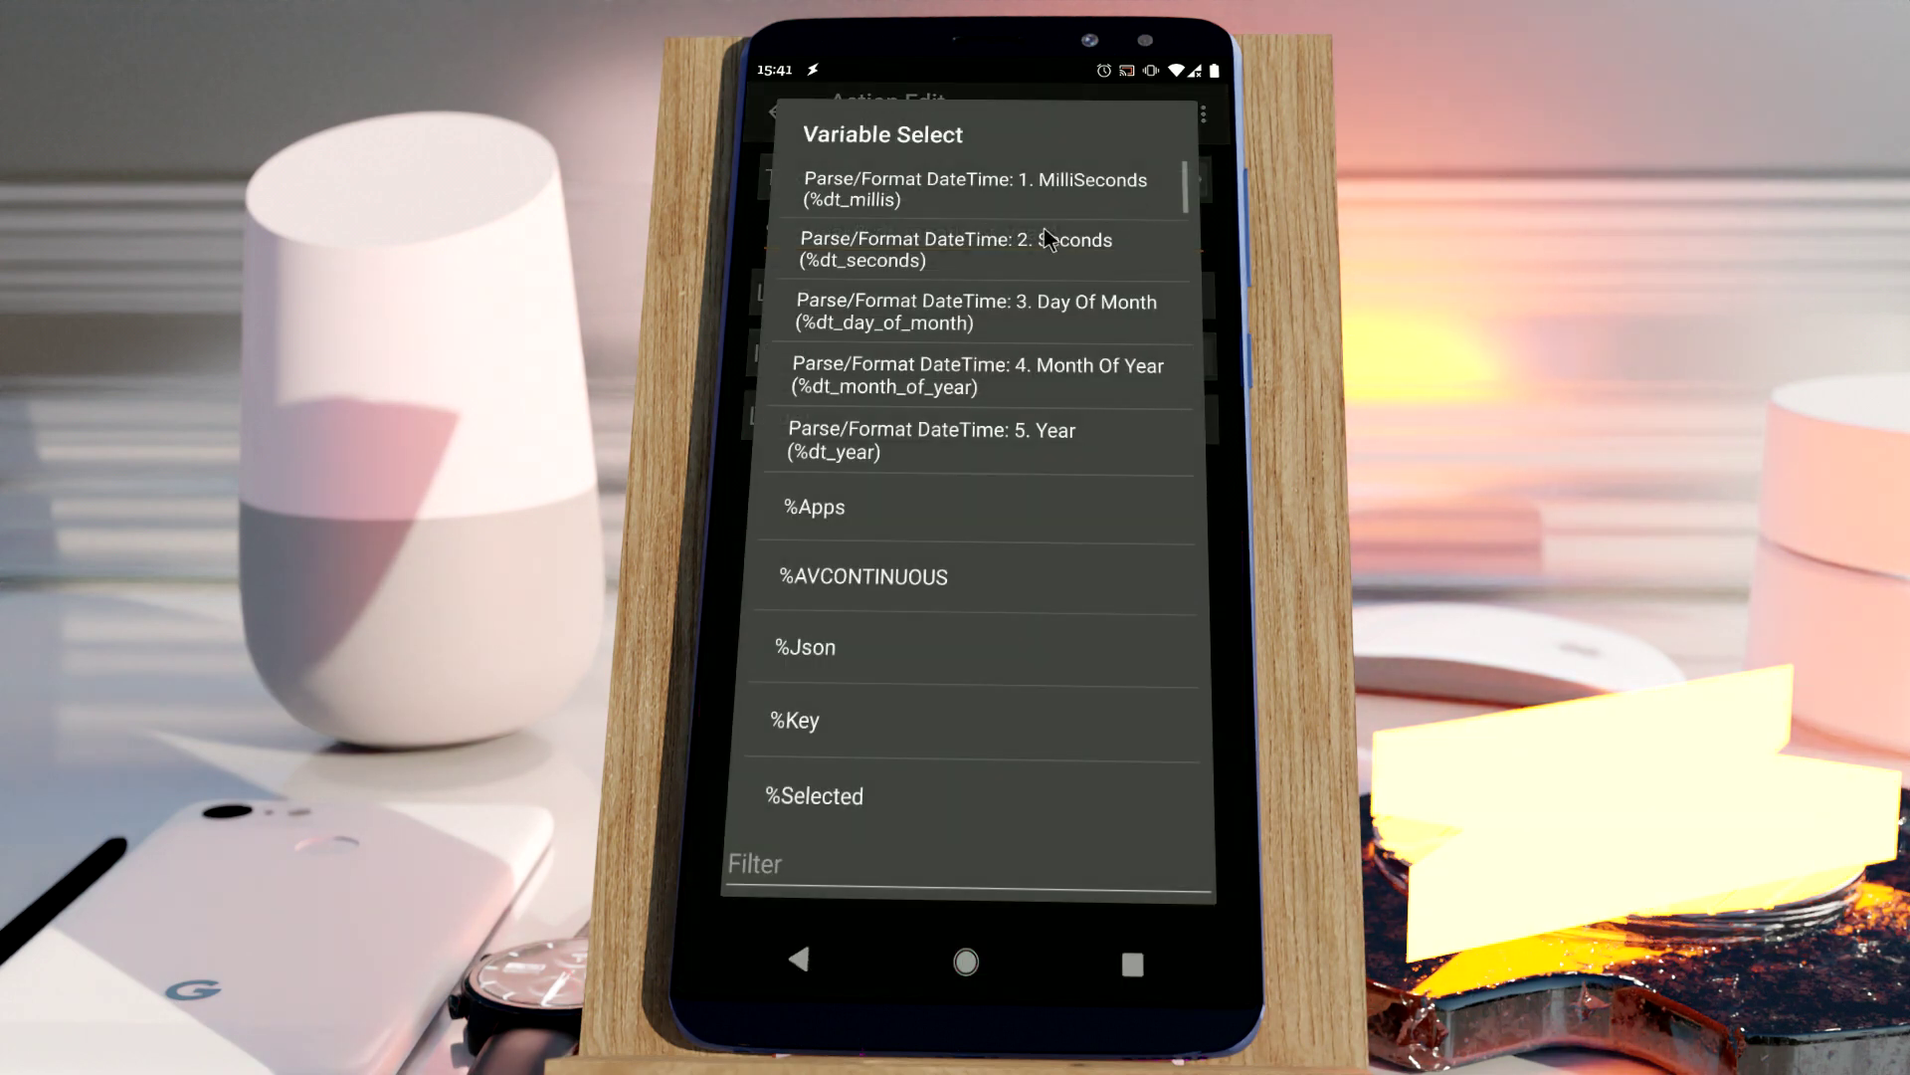
click(958, 303)
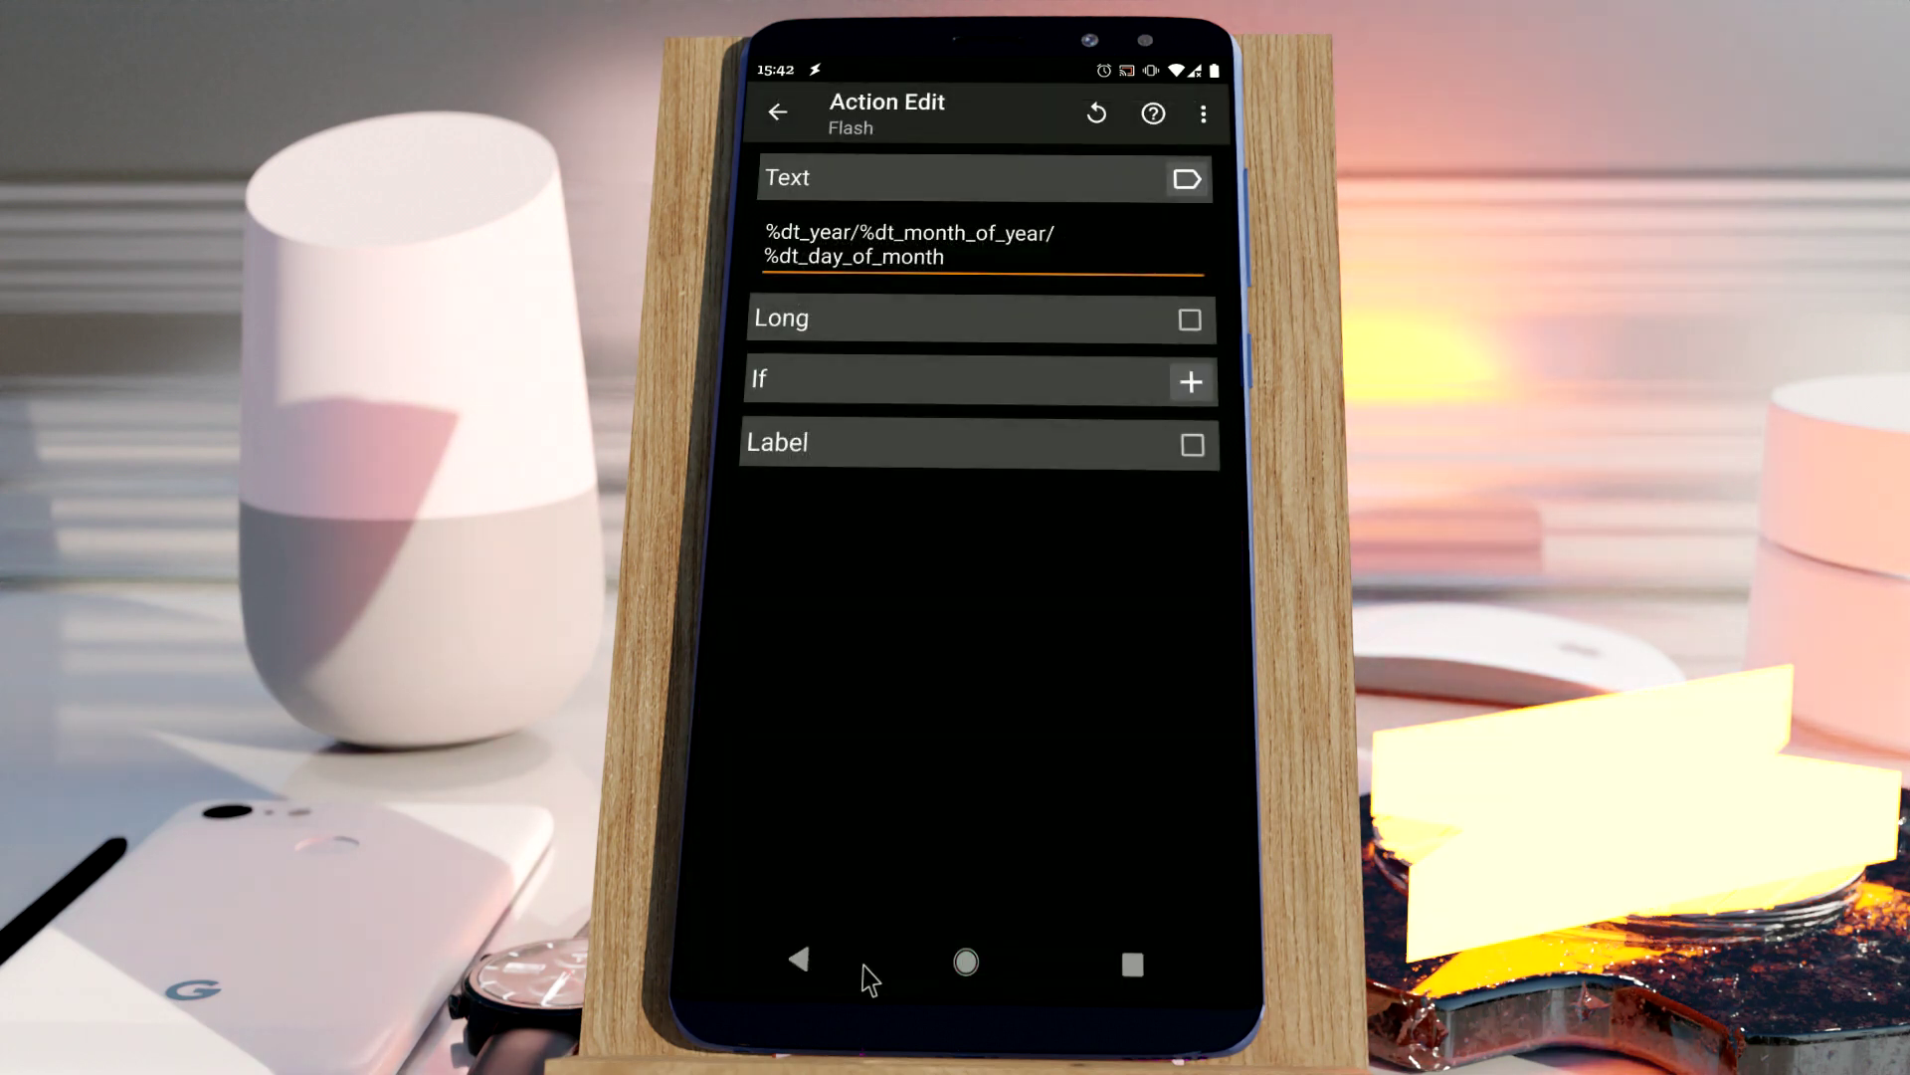
click(798, 960)
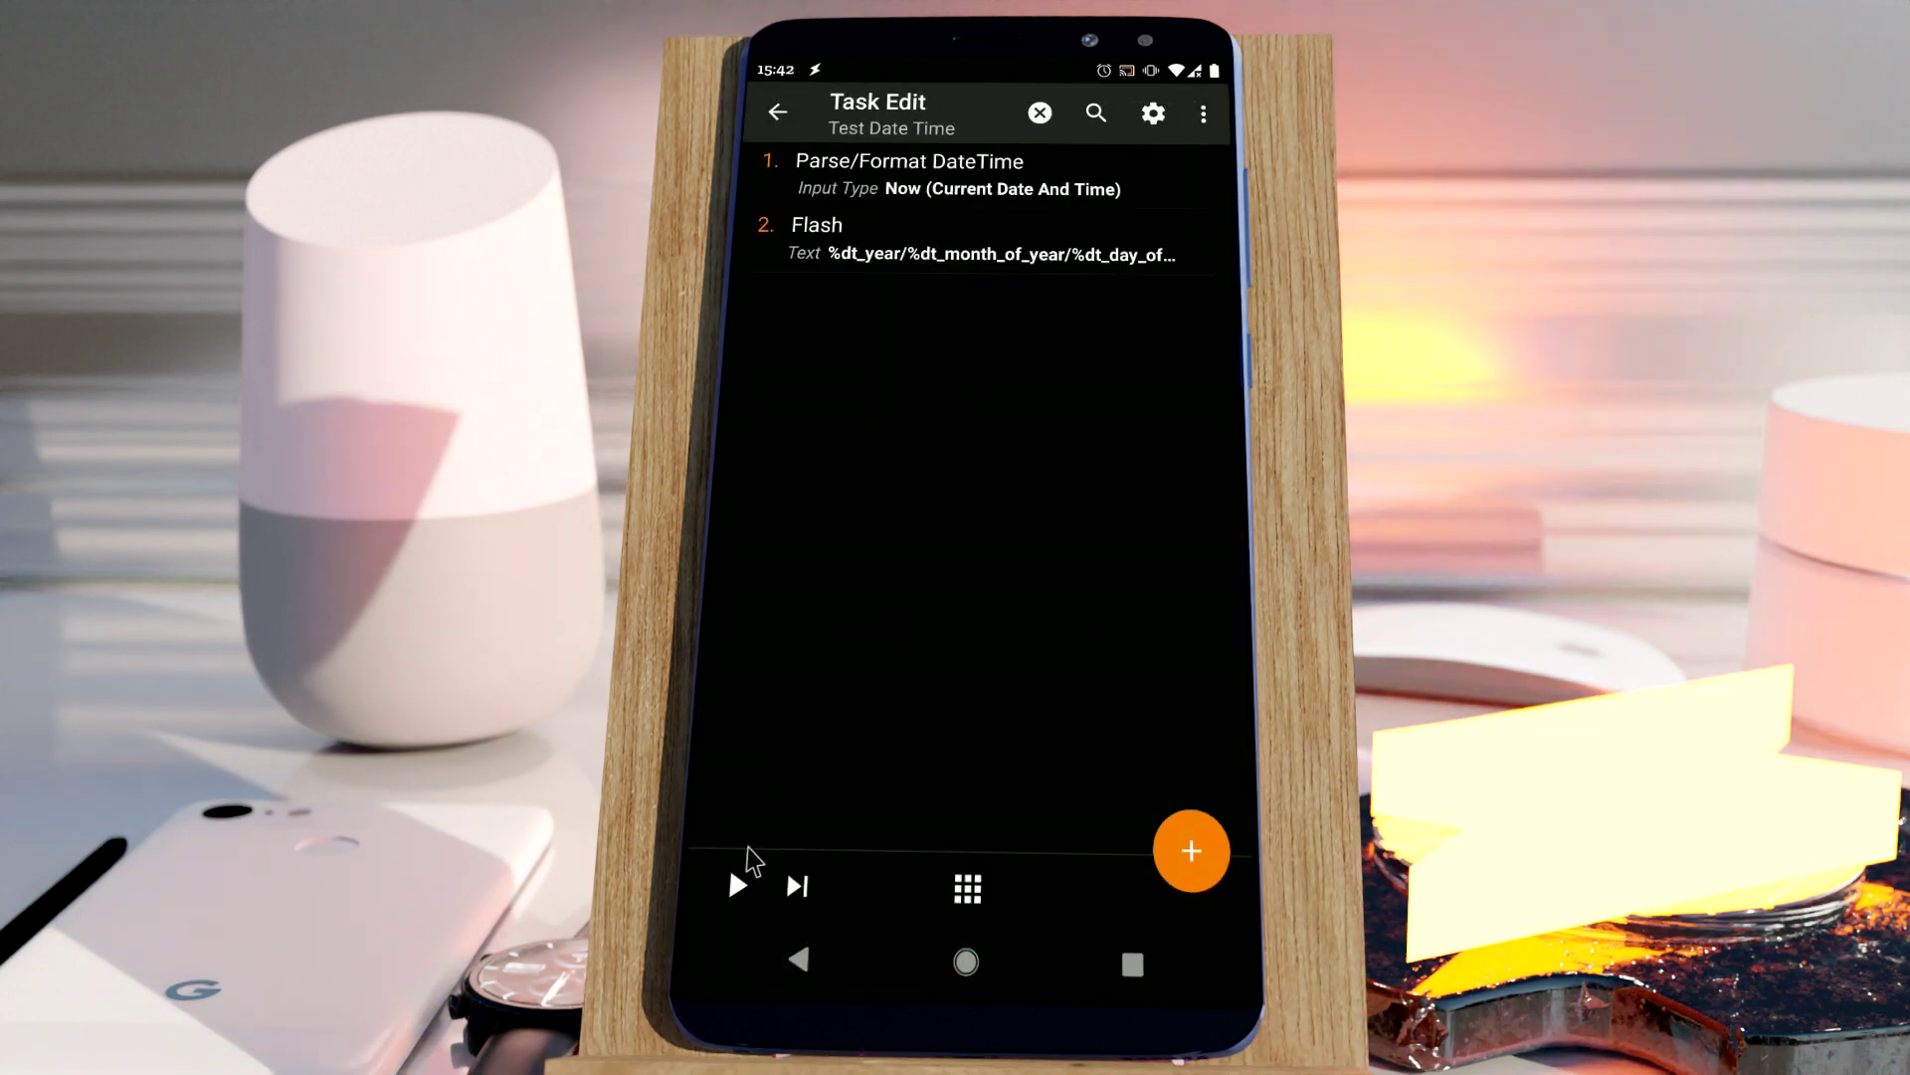
- Run the Test Date Time task, which flashes 2021/3/5
click(738, 884)
click(737, 884)
click(992, 247)
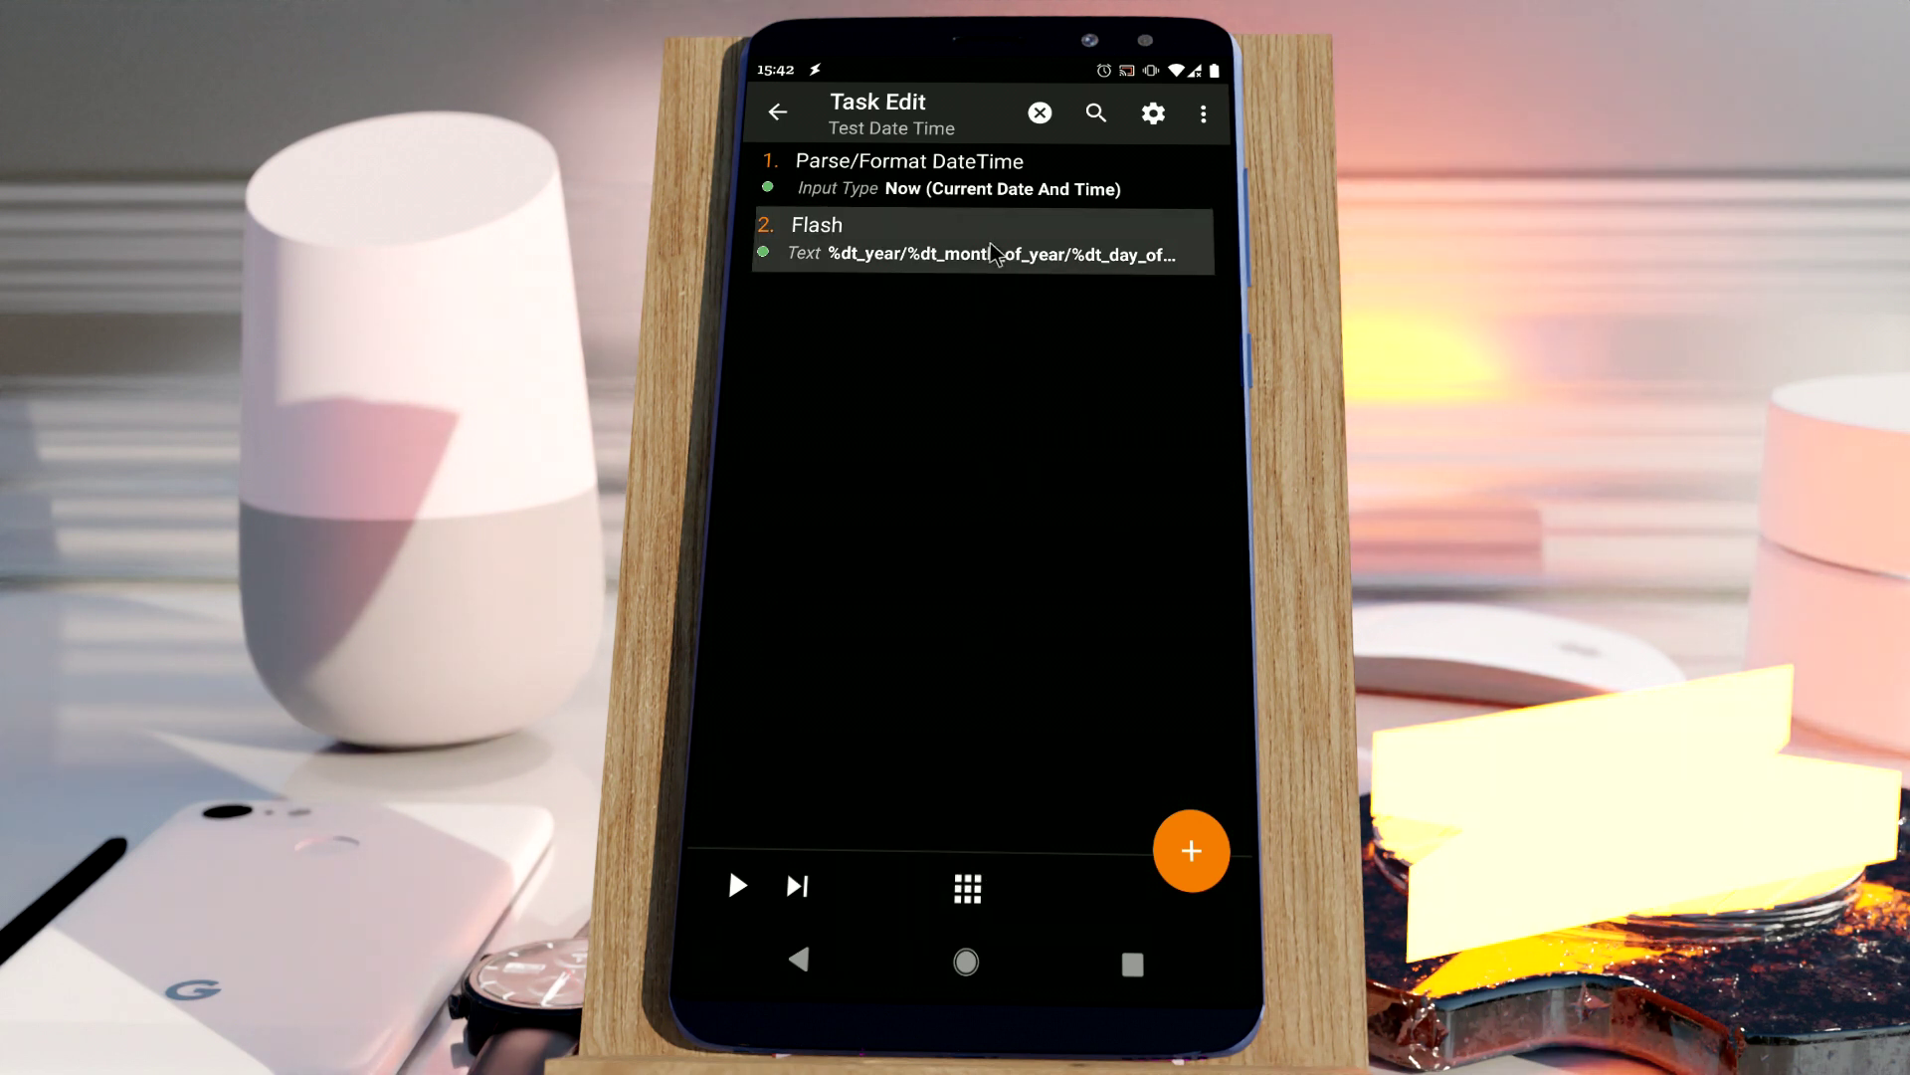
click(991, 249)
- Enter YYYY/MM/dd as the Parse/Format DateTime action's Output Format
click(987, 194)
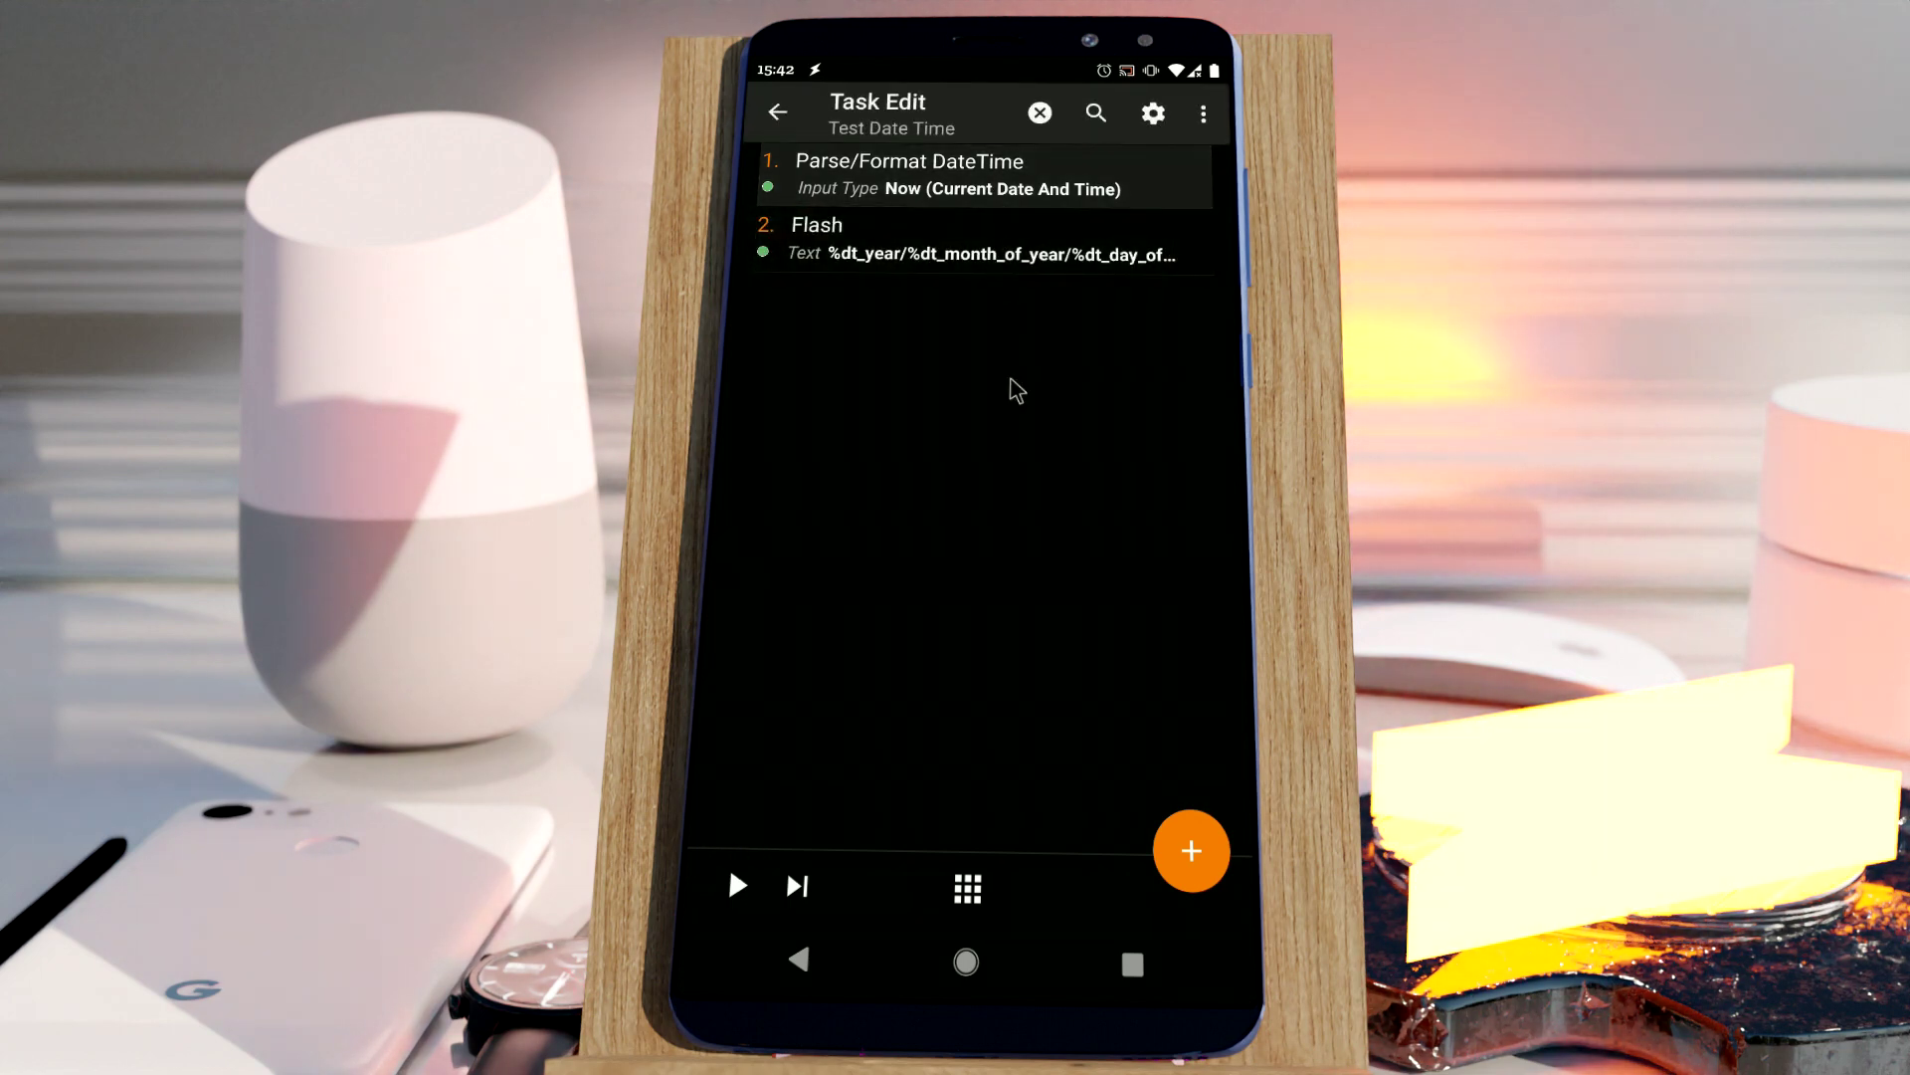
scroll(826, 557, down, 3)
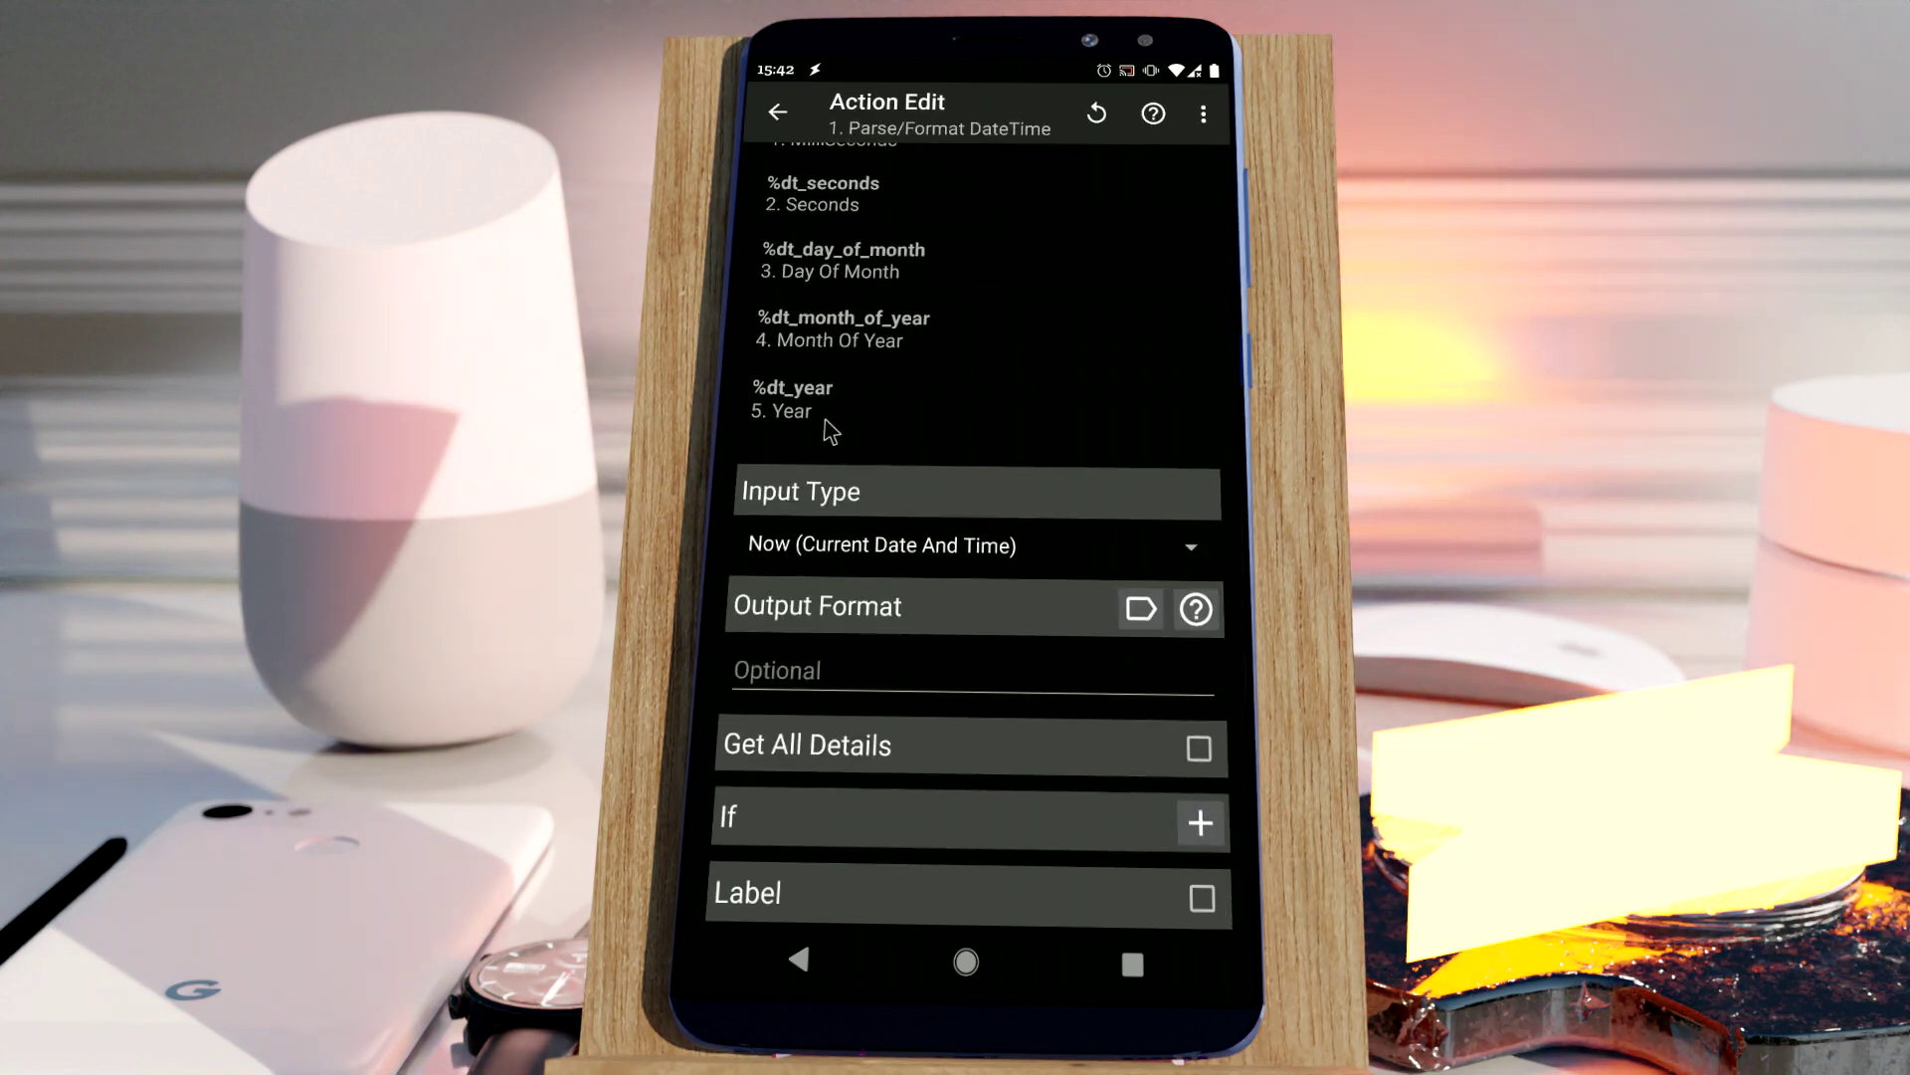
scroll(823, 426, up, 3)
scroll(808, 428, down, 2)
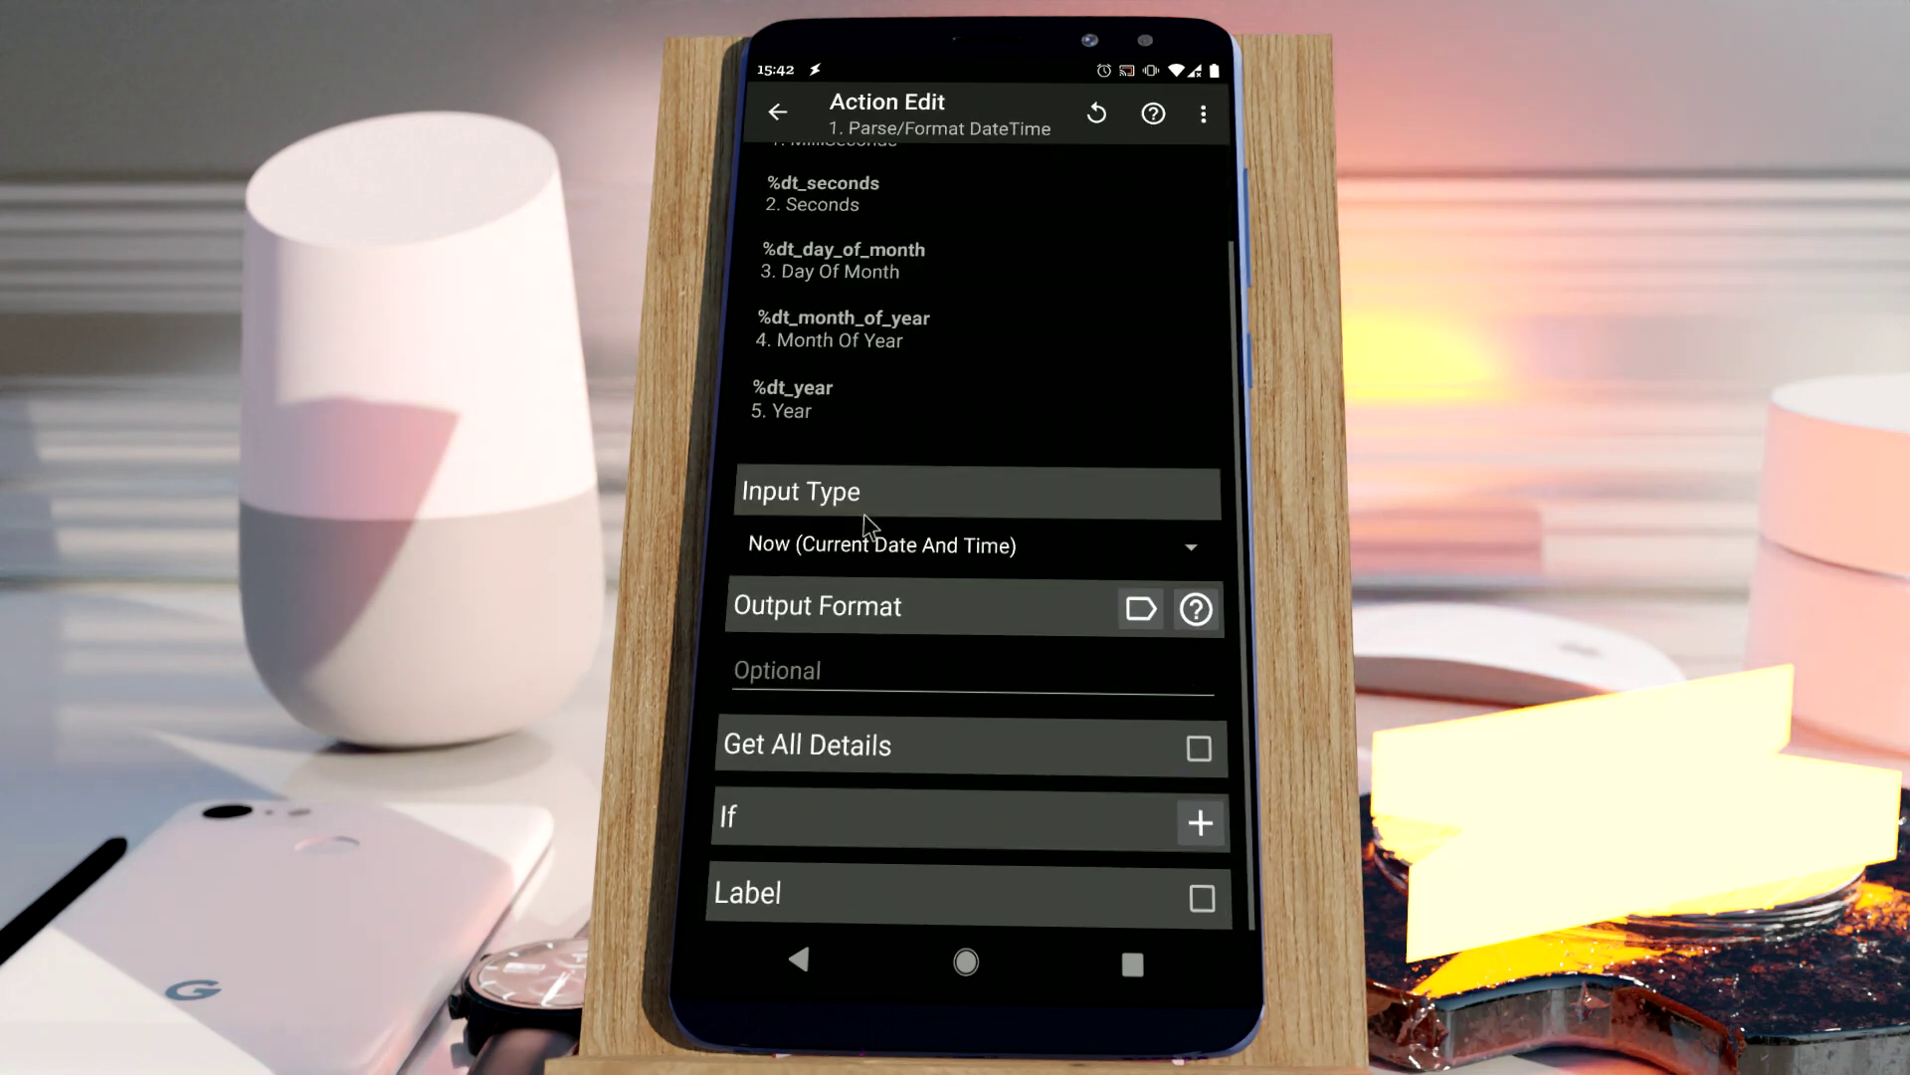
click(806, 664)
click(735, 788)
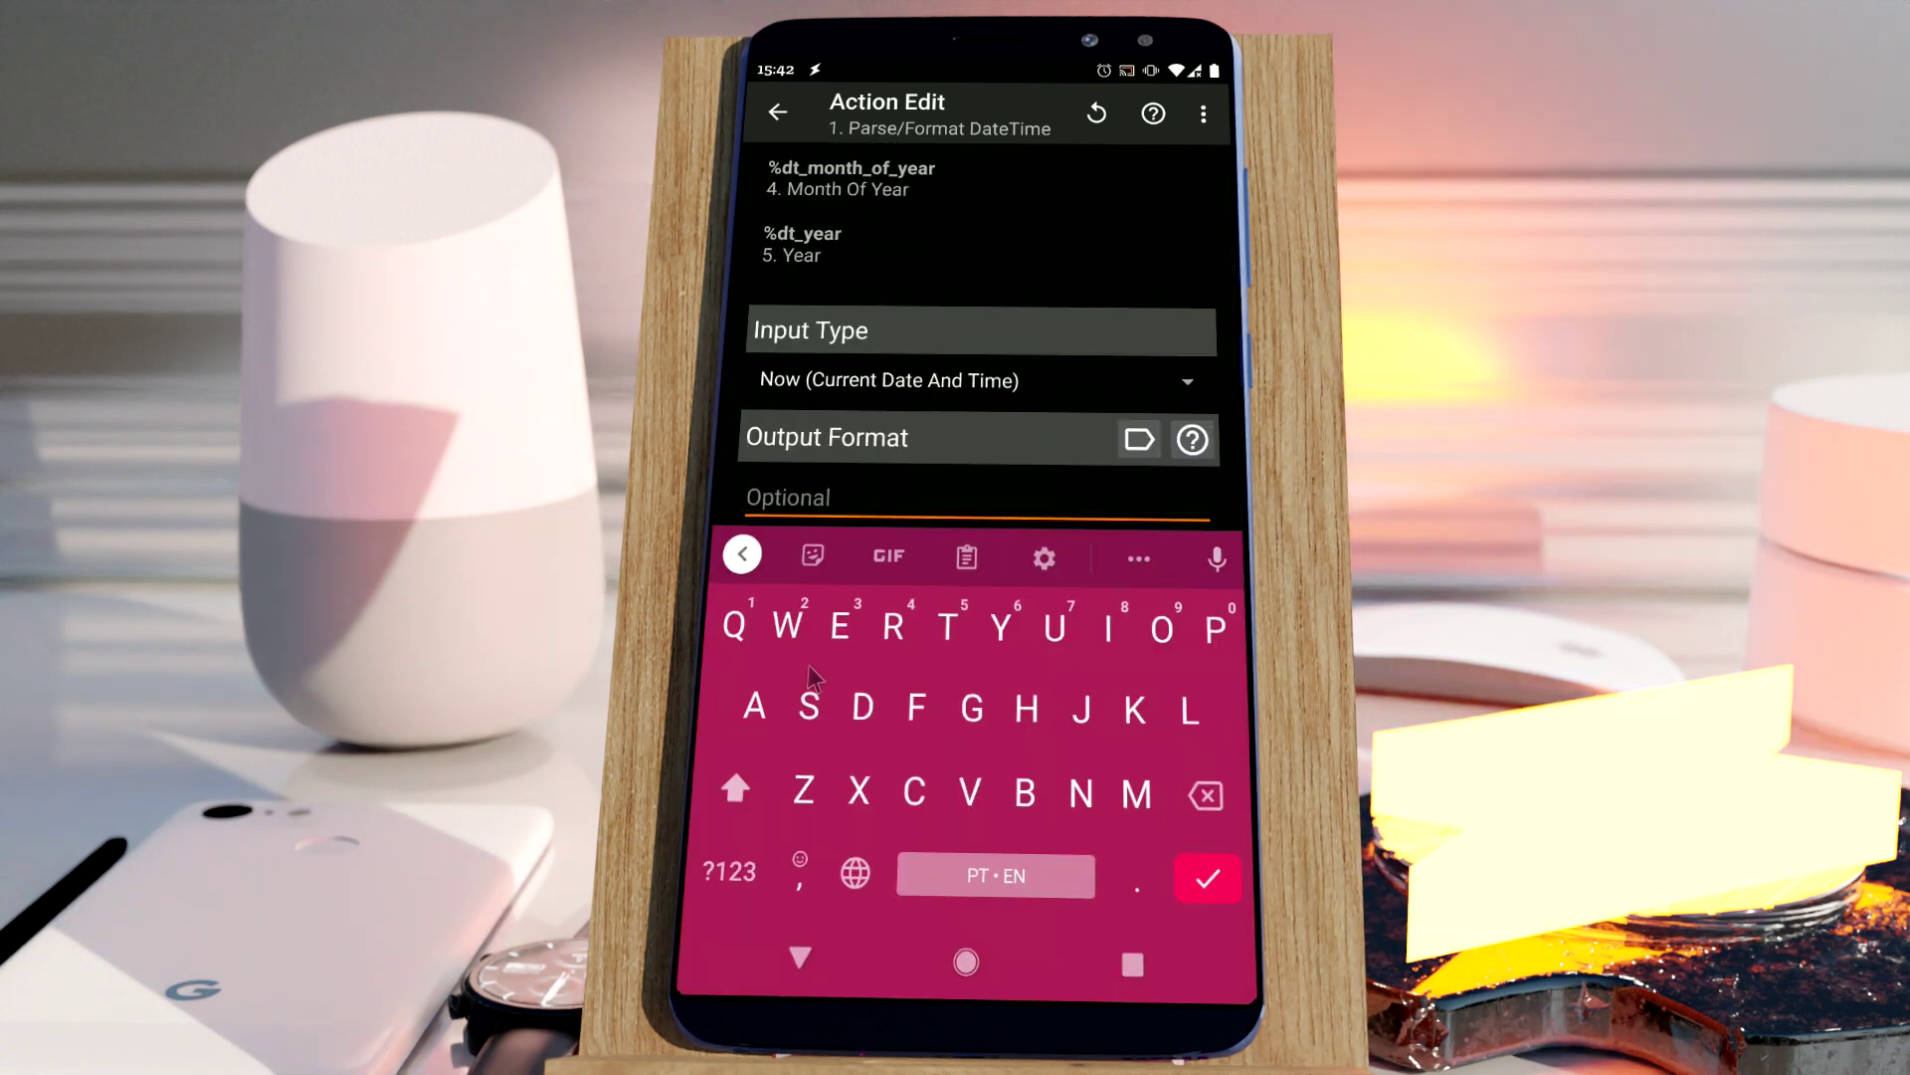
click(735, 788)
double_click(735, 788)
text(YYYY)
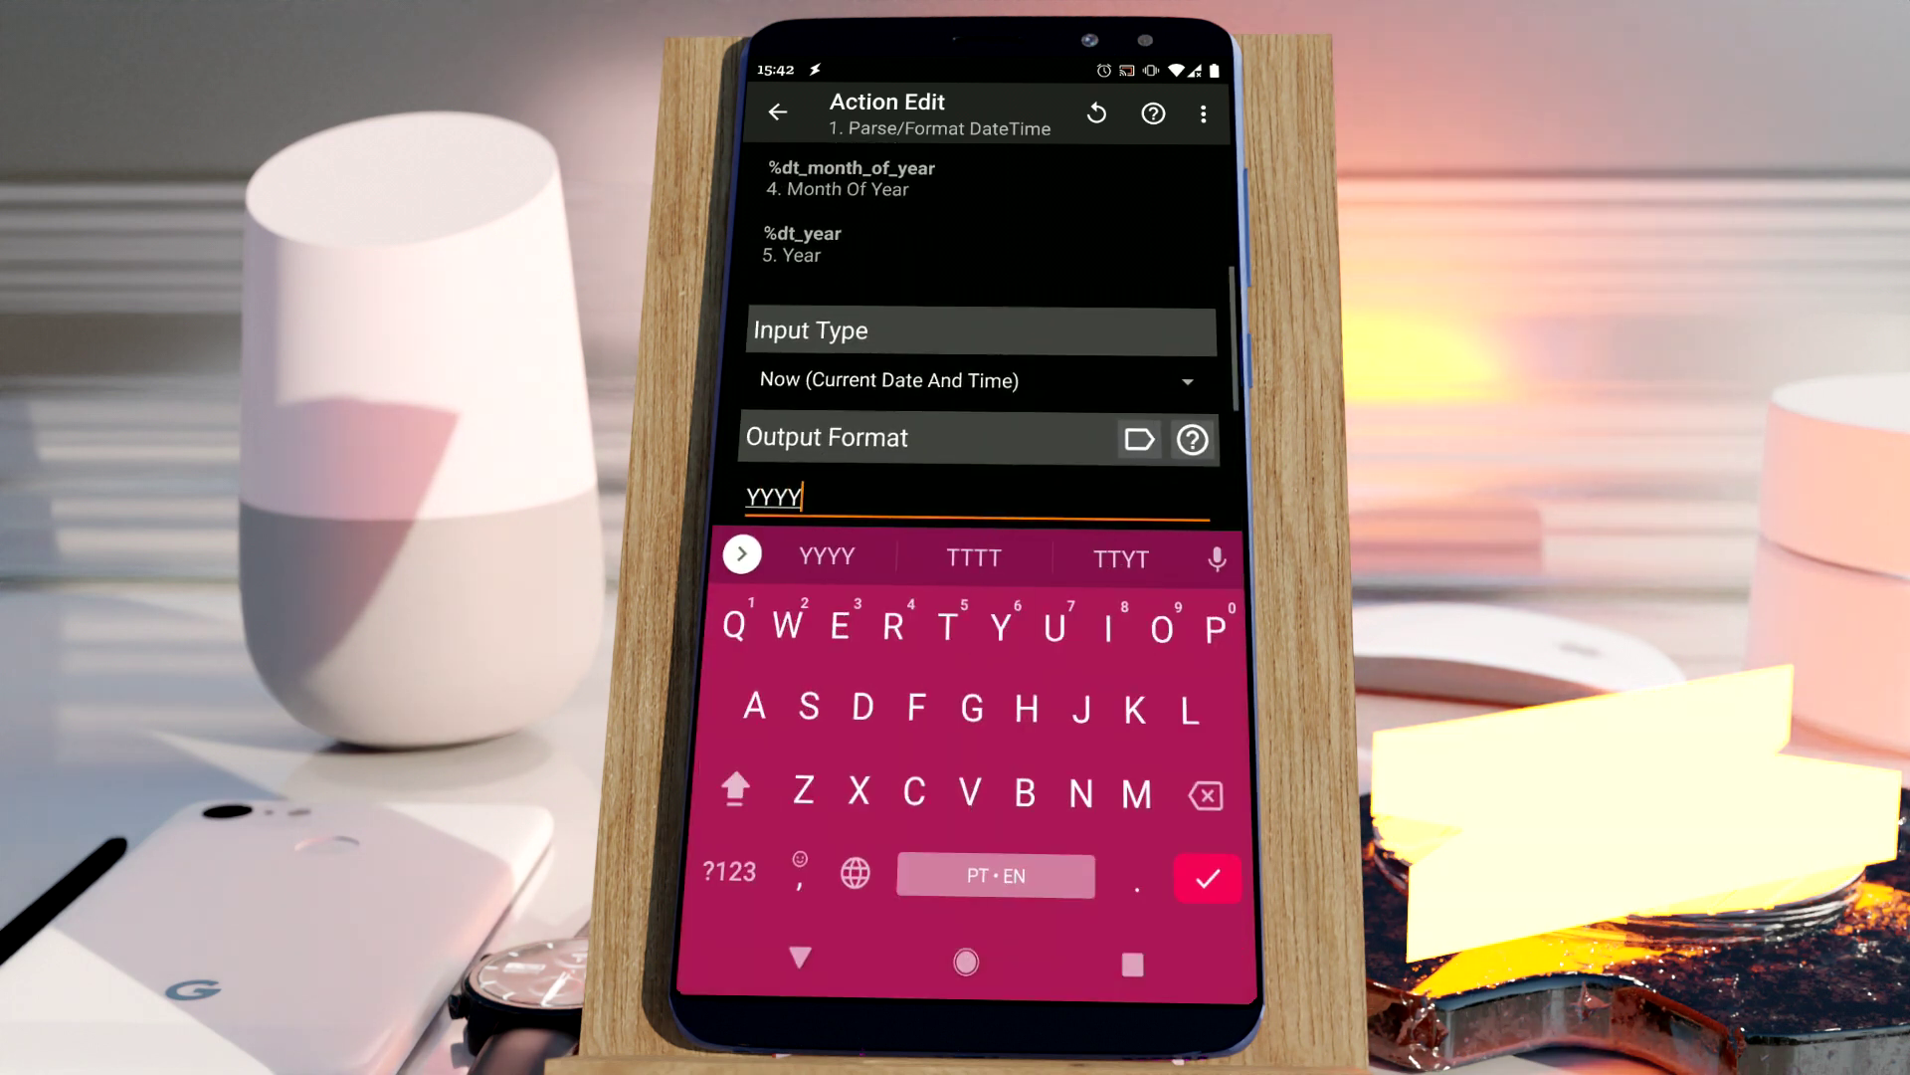
click(729, 872)
text(/)
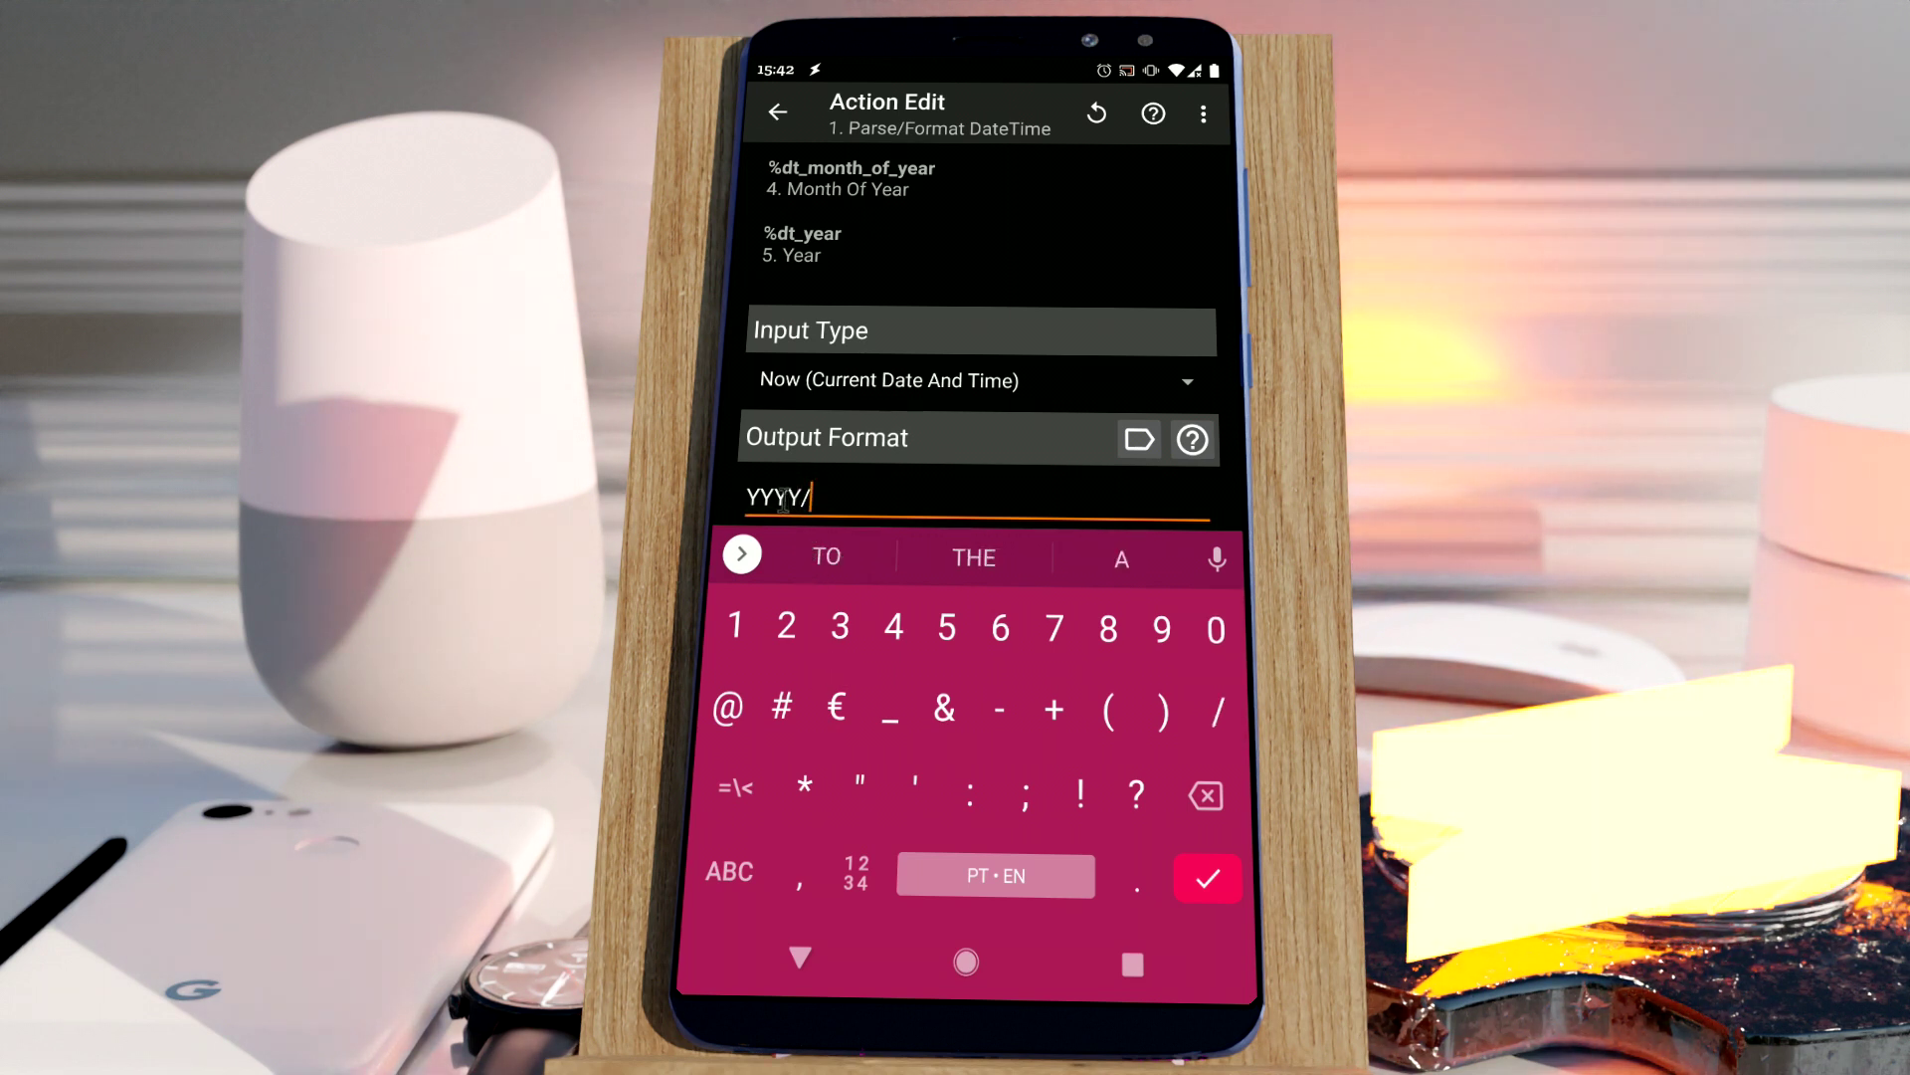
click(729, 872)
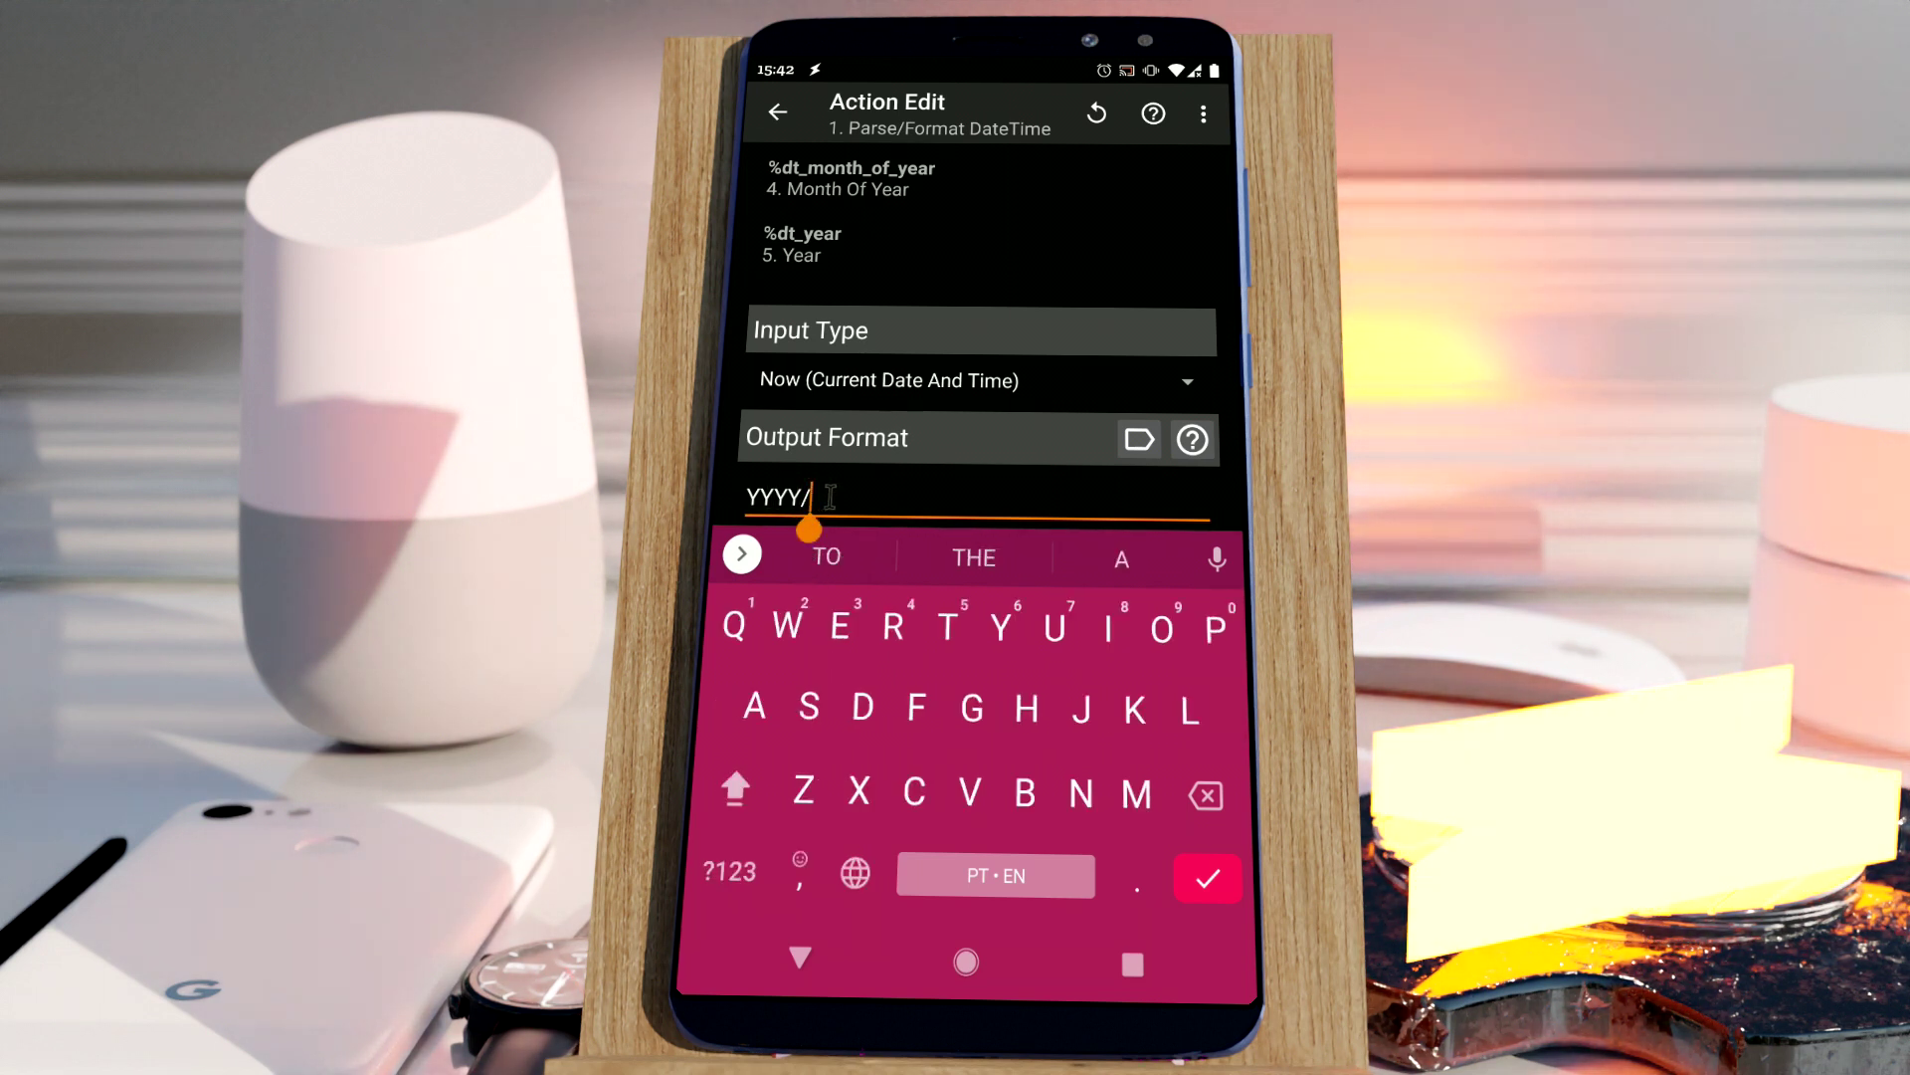
double_click(735, 788)
text(MM)
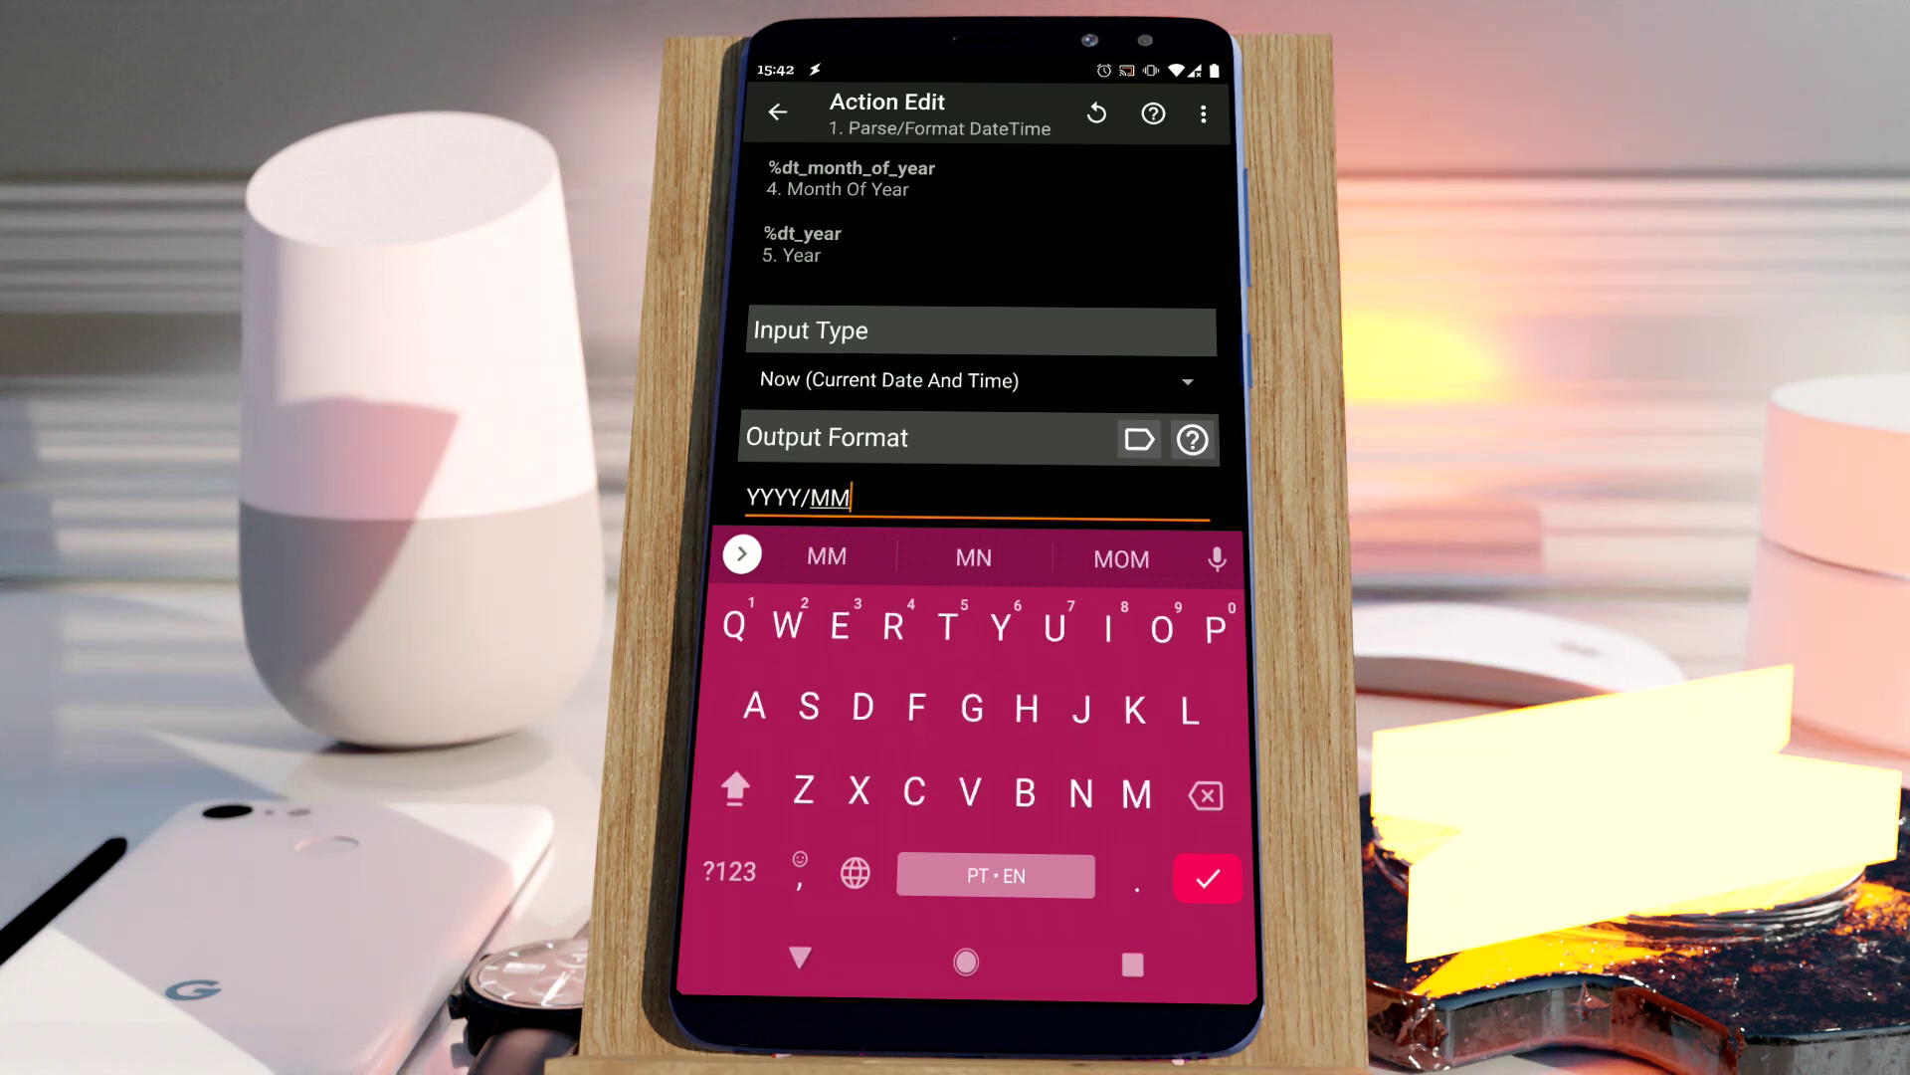
click(730, 872)
text(/)
click(729, 872)
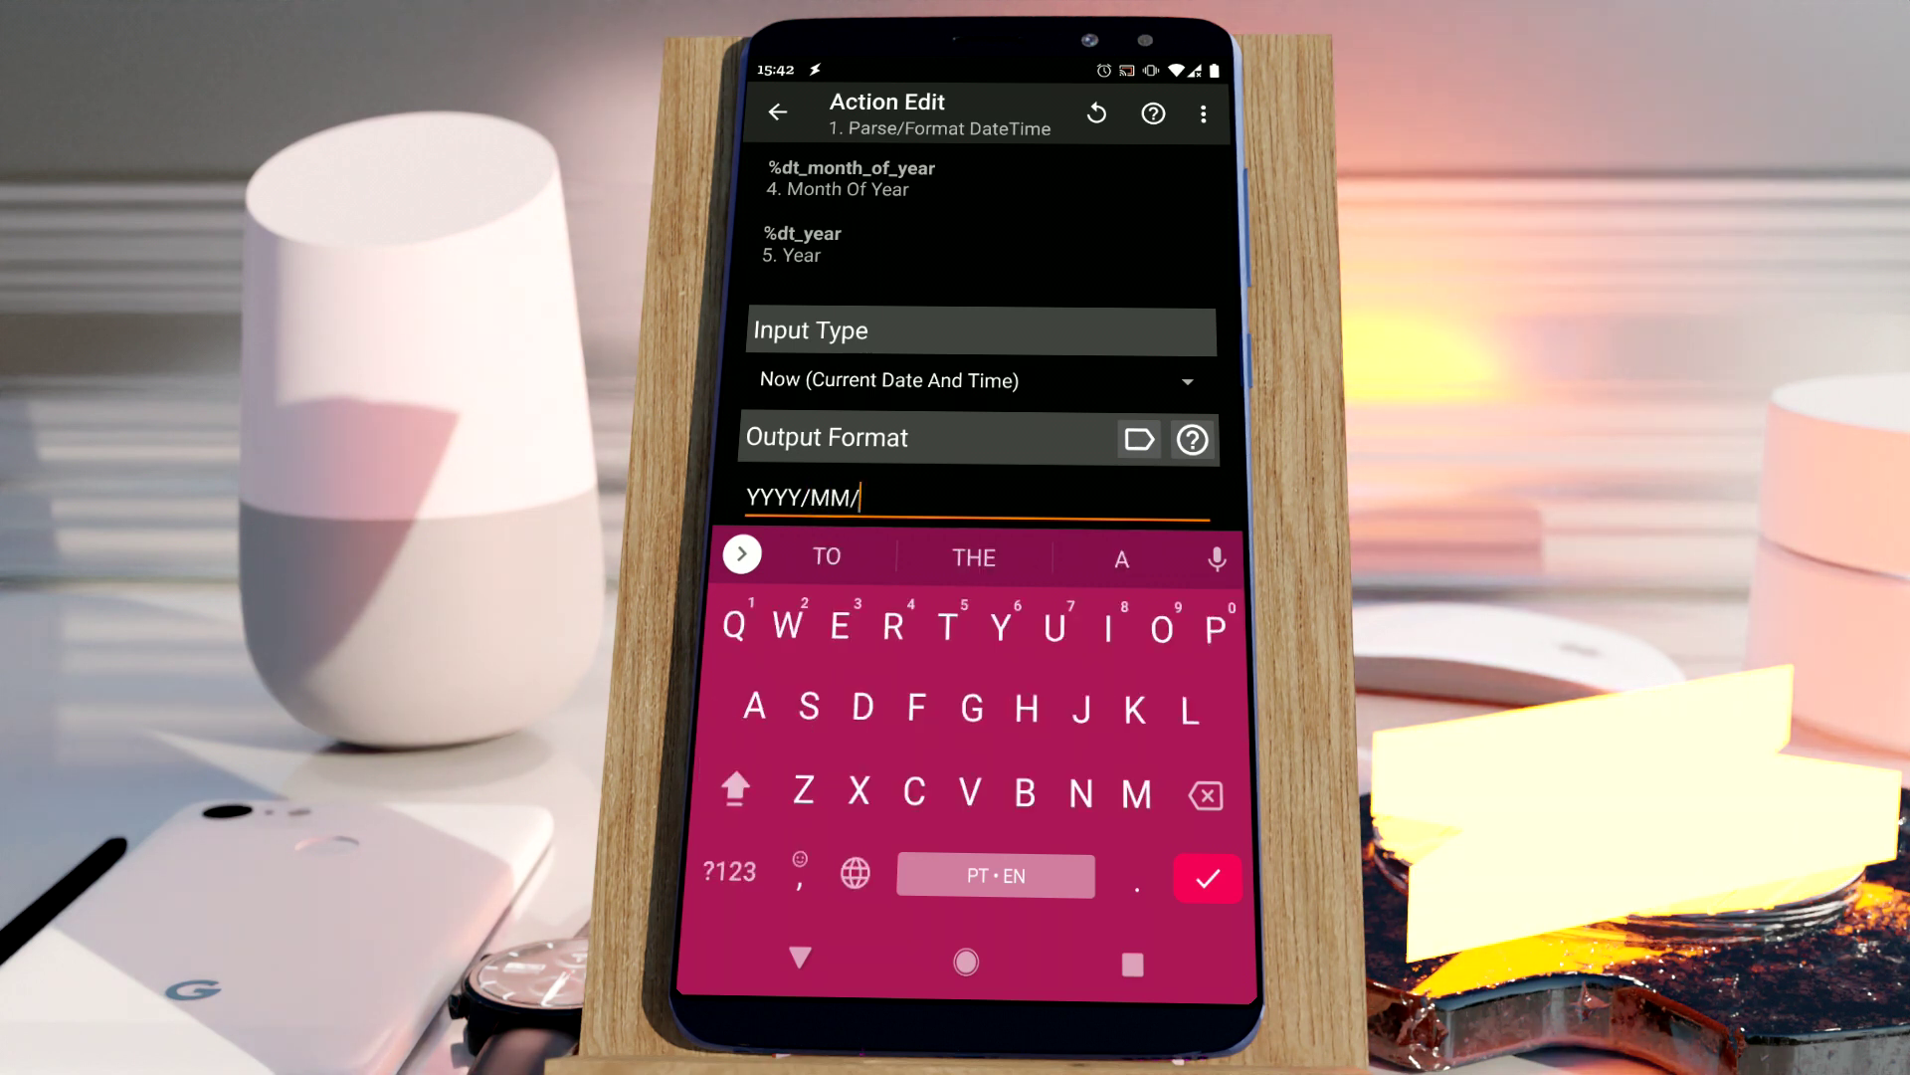
click(735, 788)
text(dd)
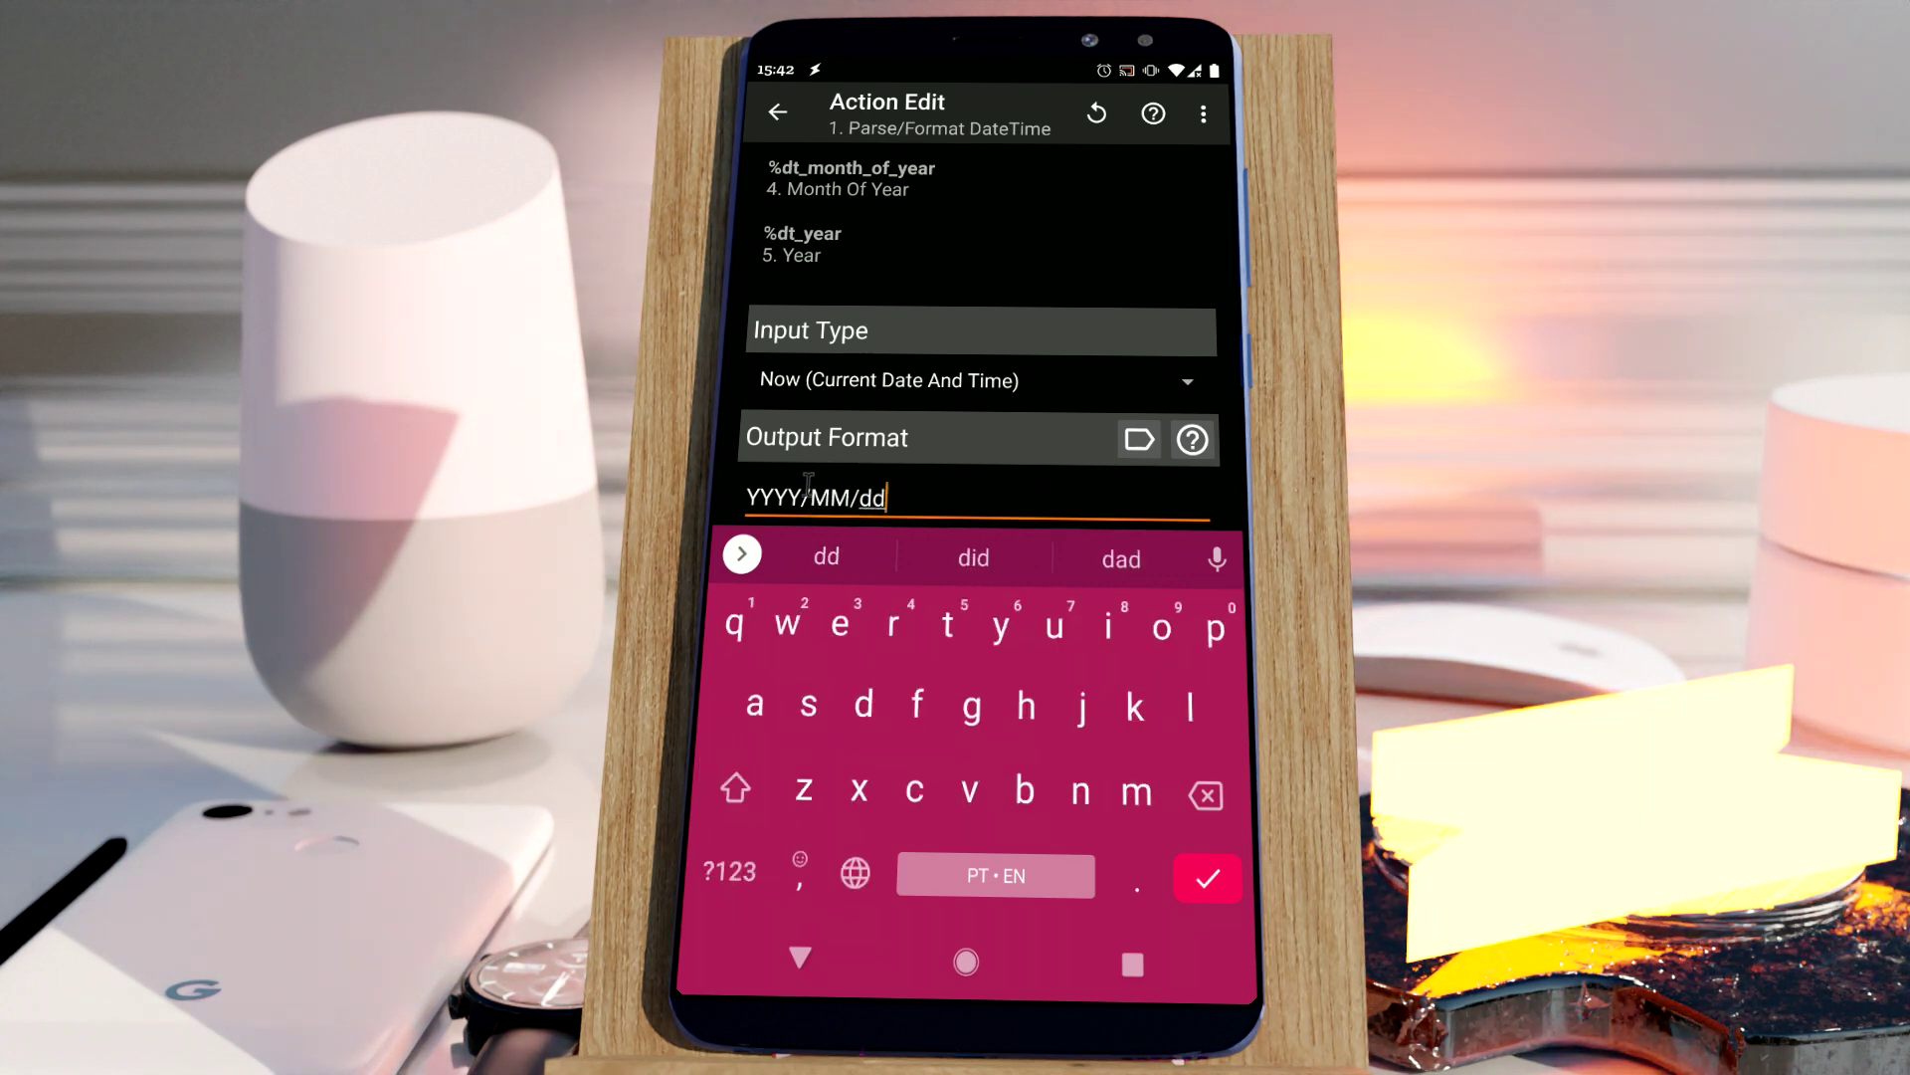
click(800, 957)
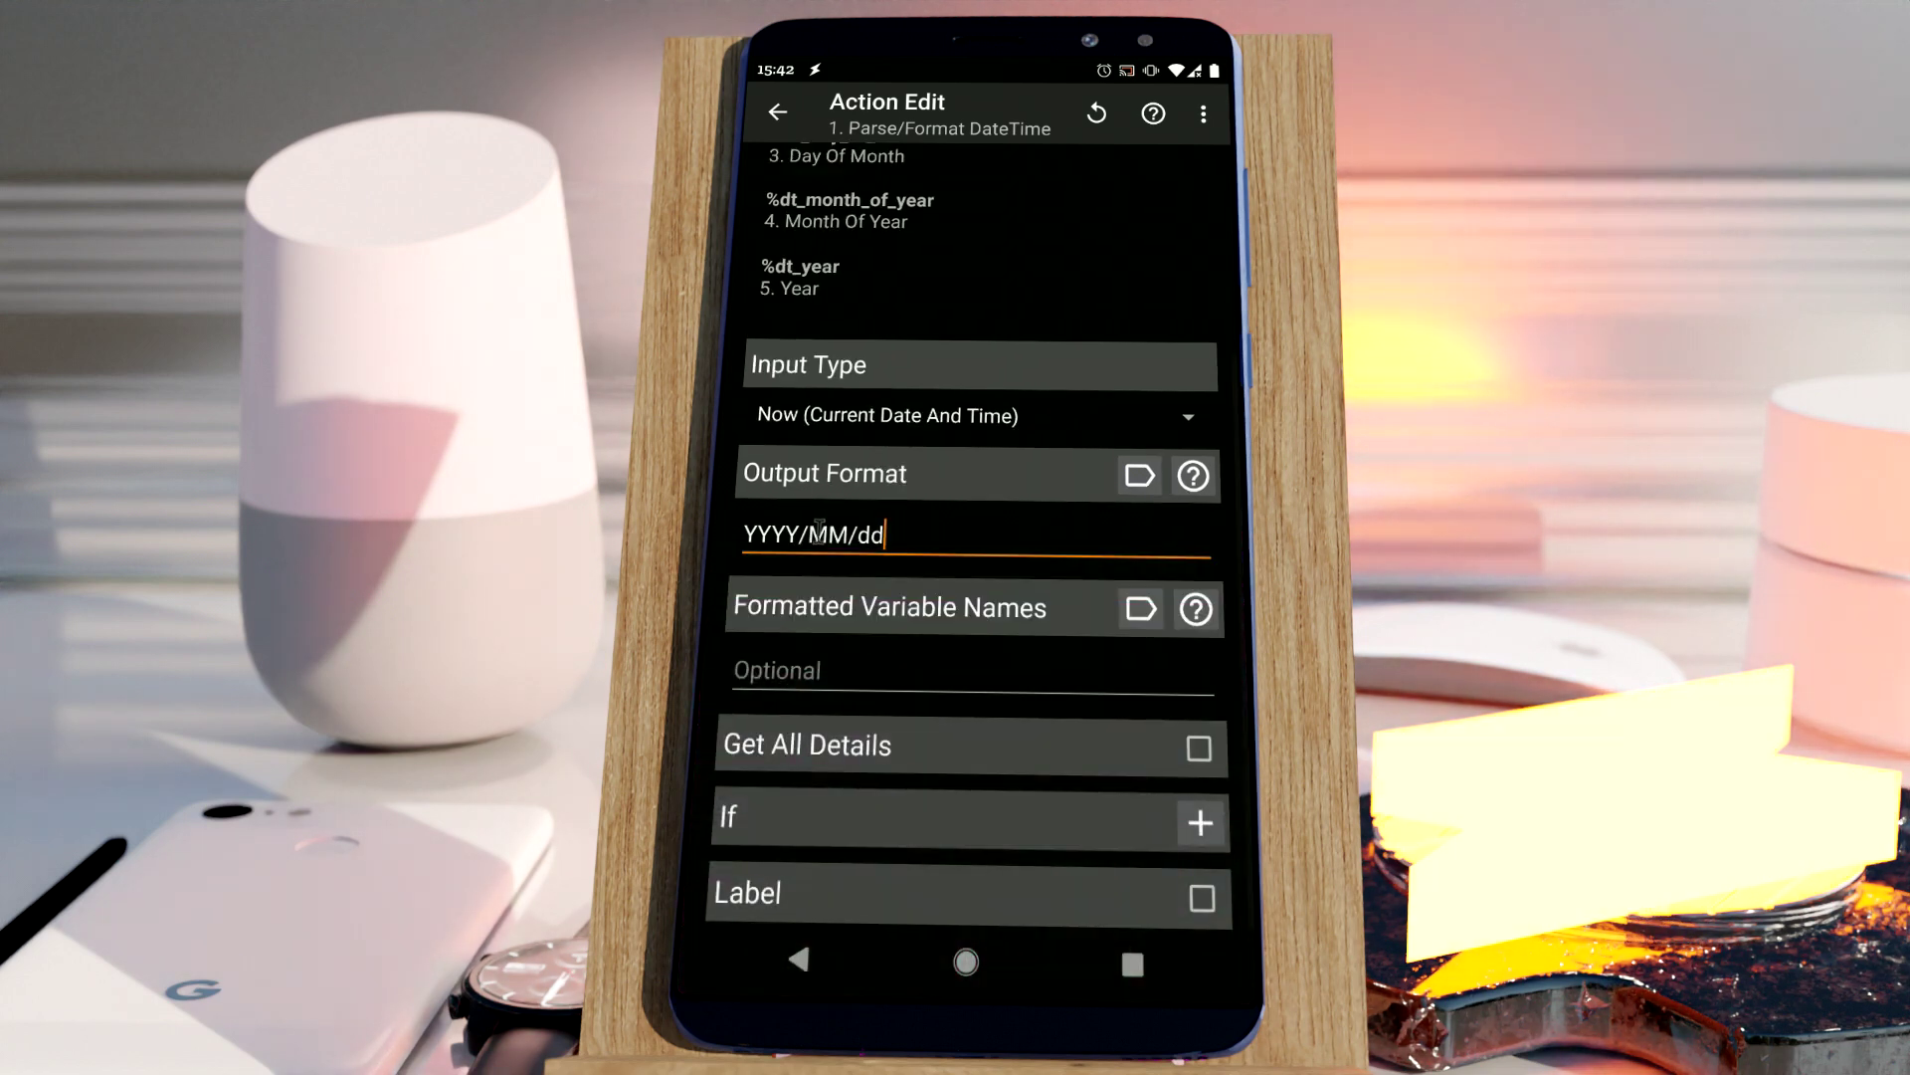
- Replace the Flash text with %formatted and run the task, flashing 2021/03/05
click(796, 963)
click(935, 267)
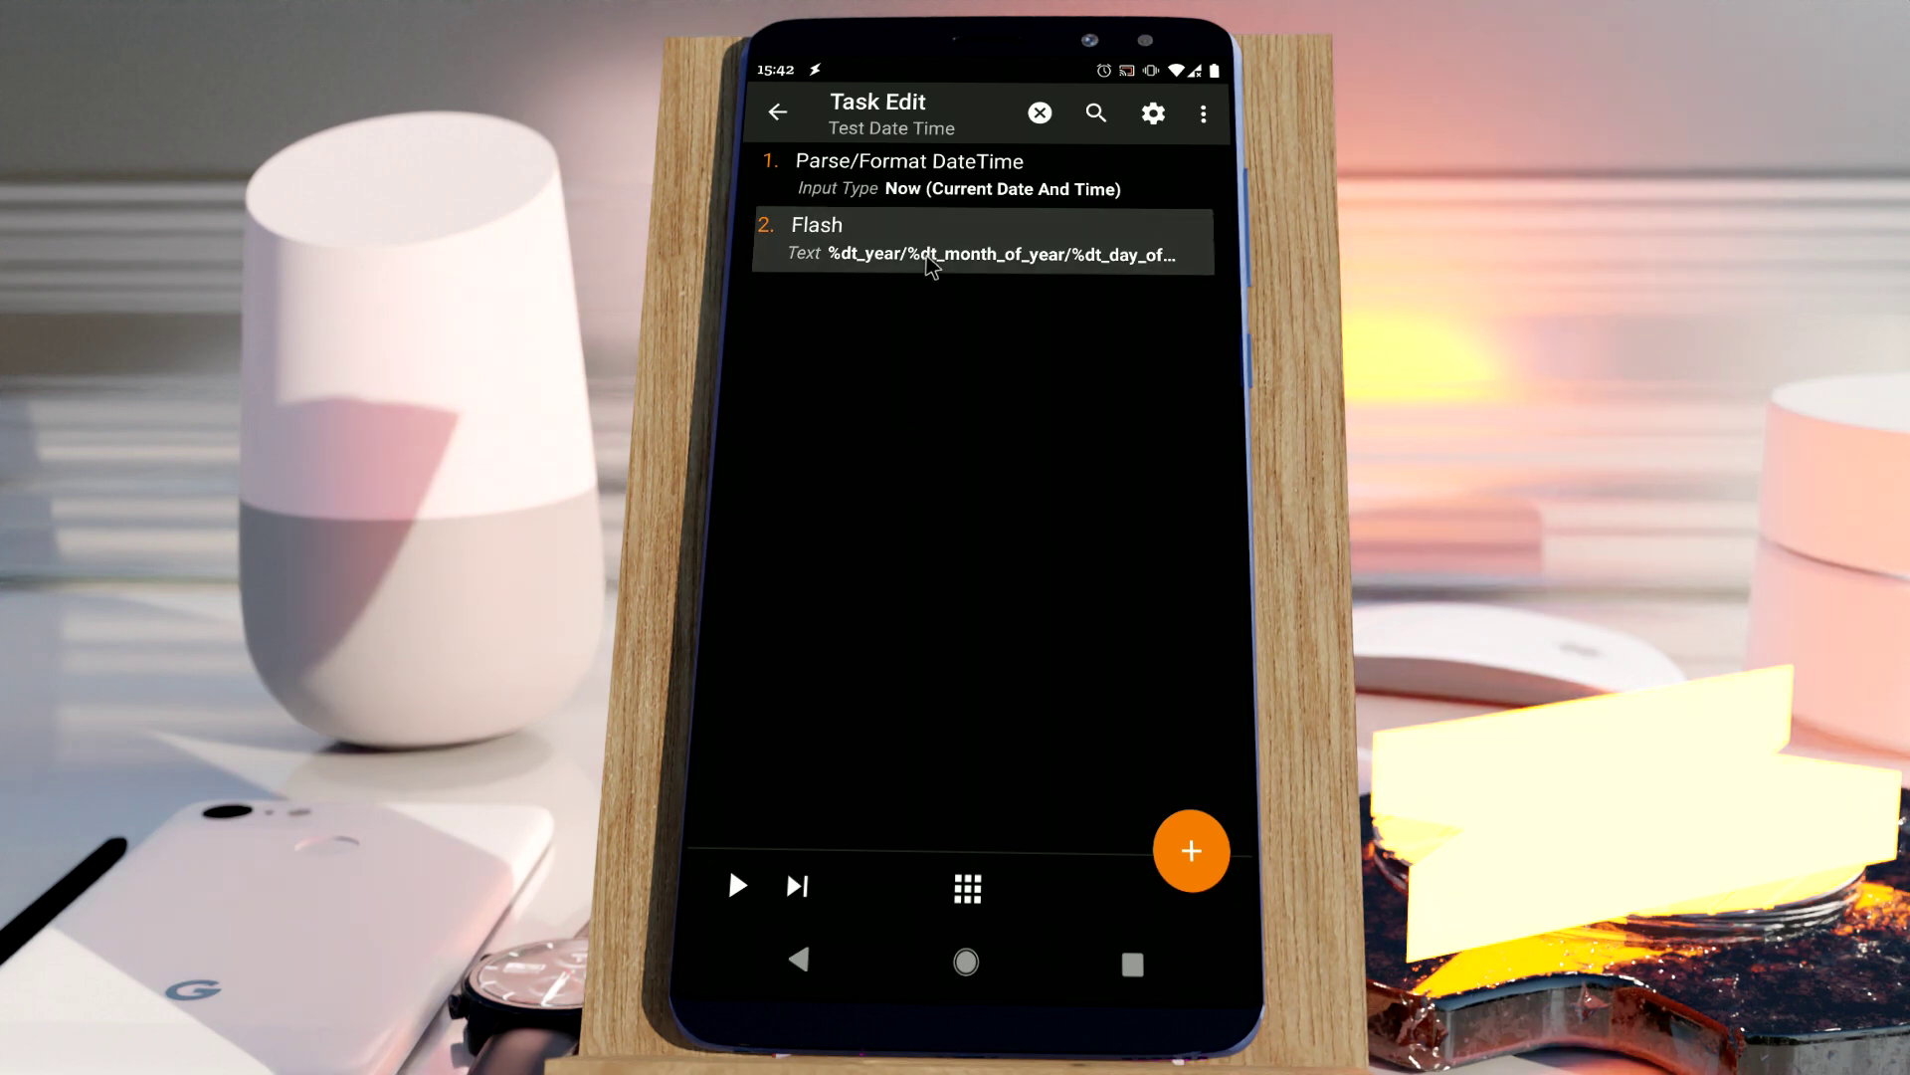
double_click(856, 244)
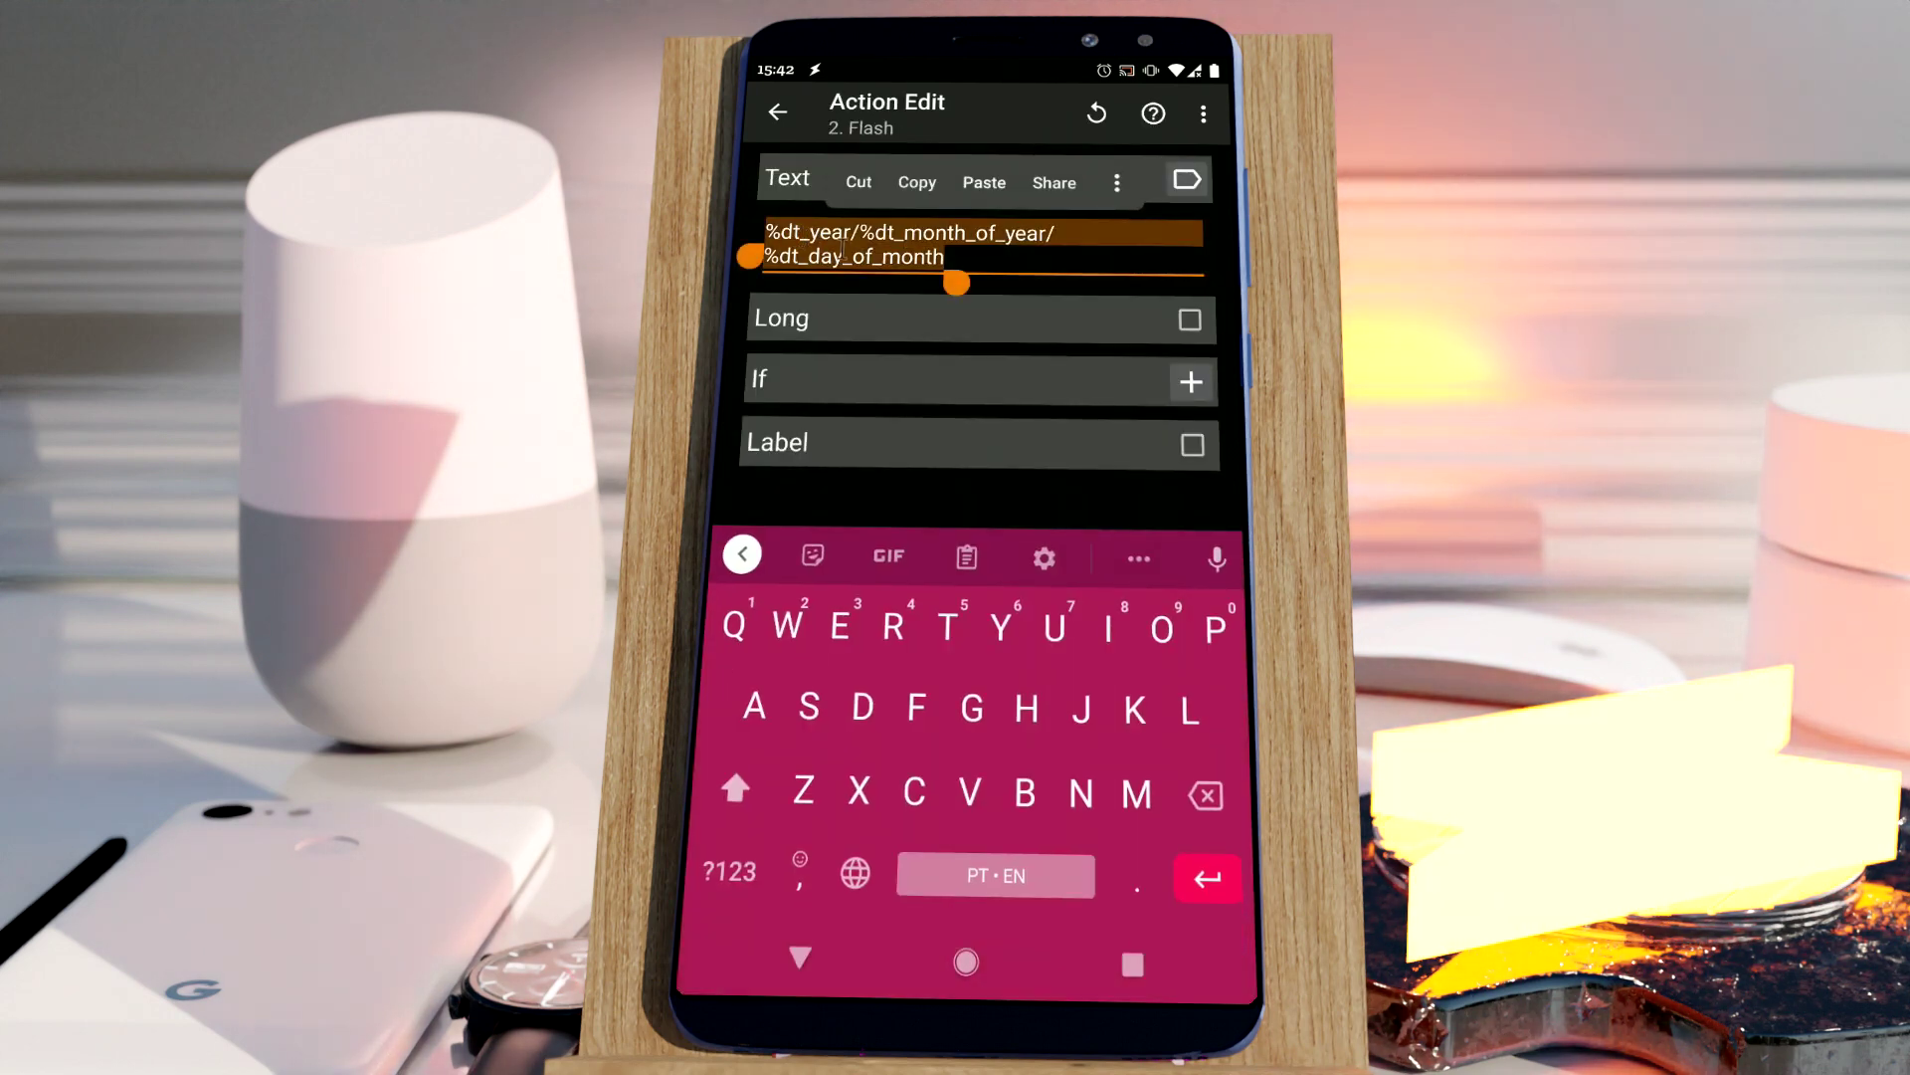
key(BackSpace)
click(1187, 180)
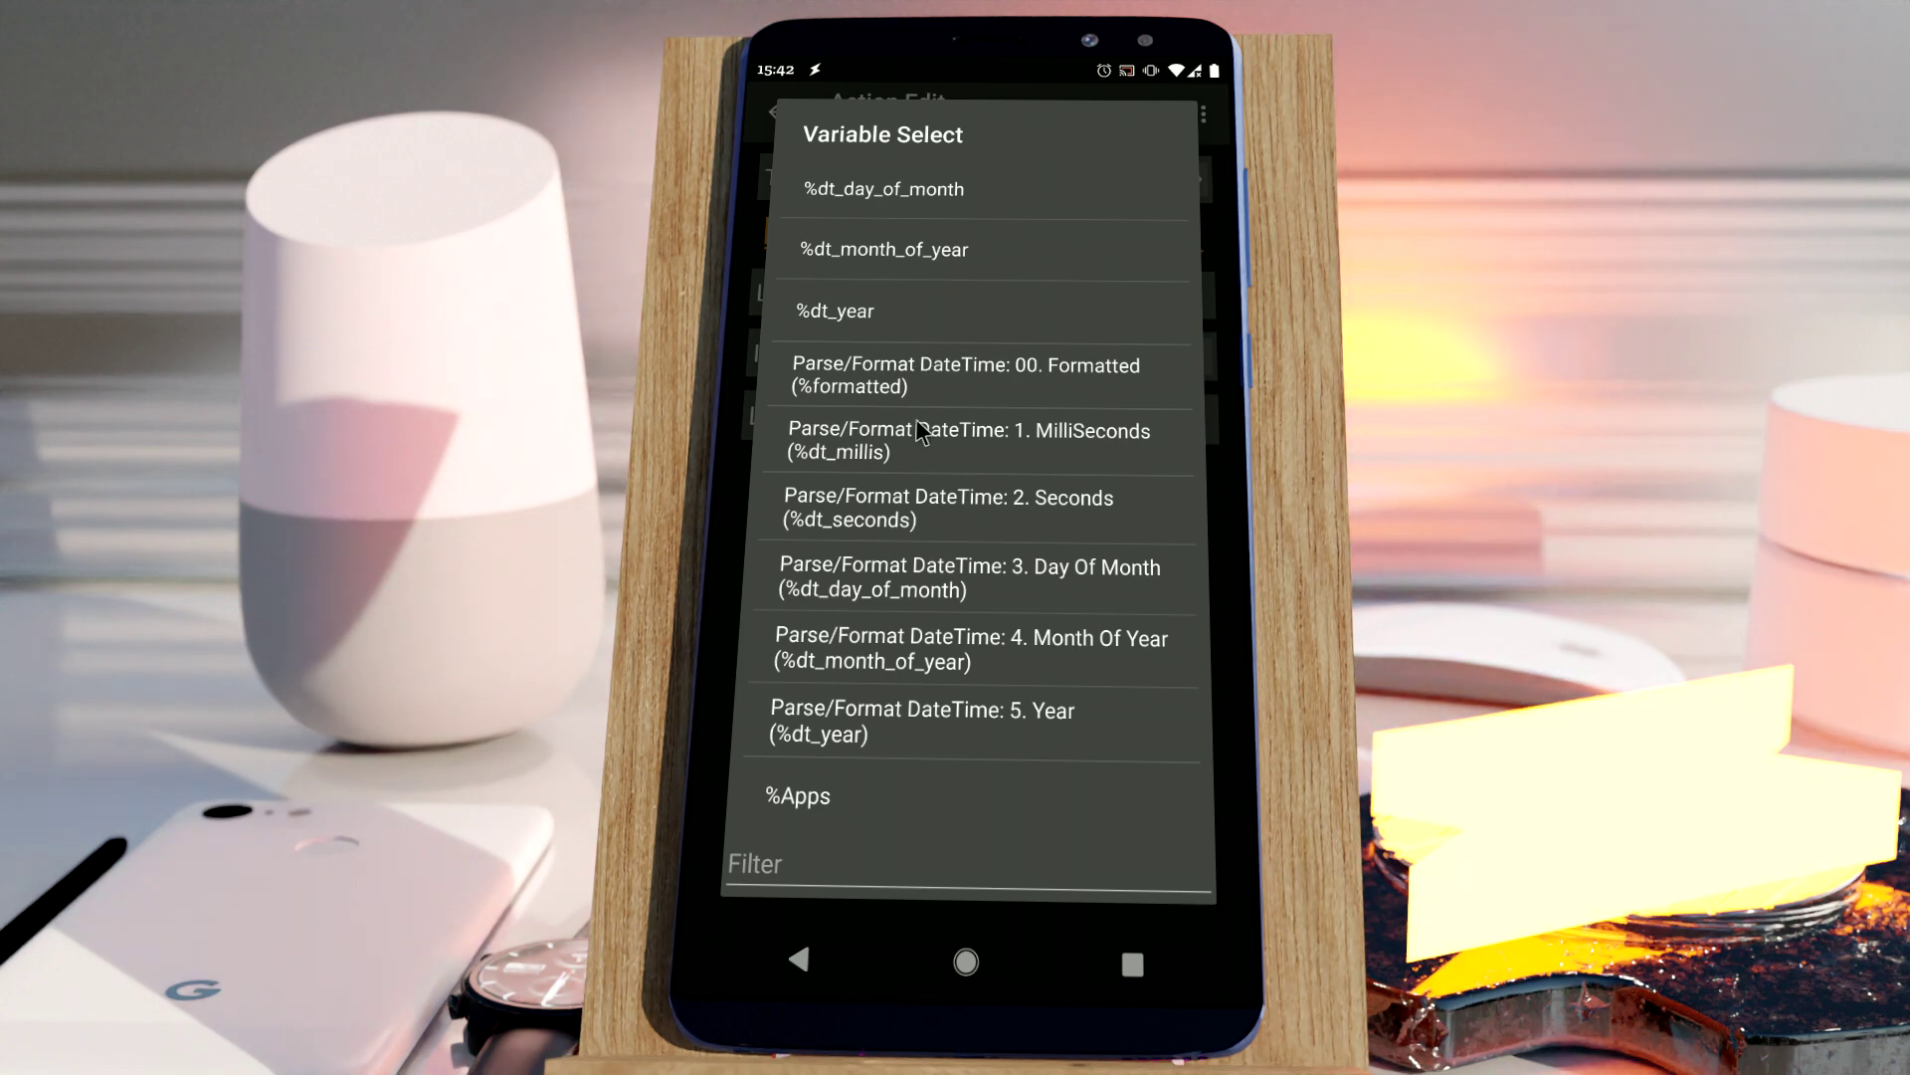
click(898, 384)
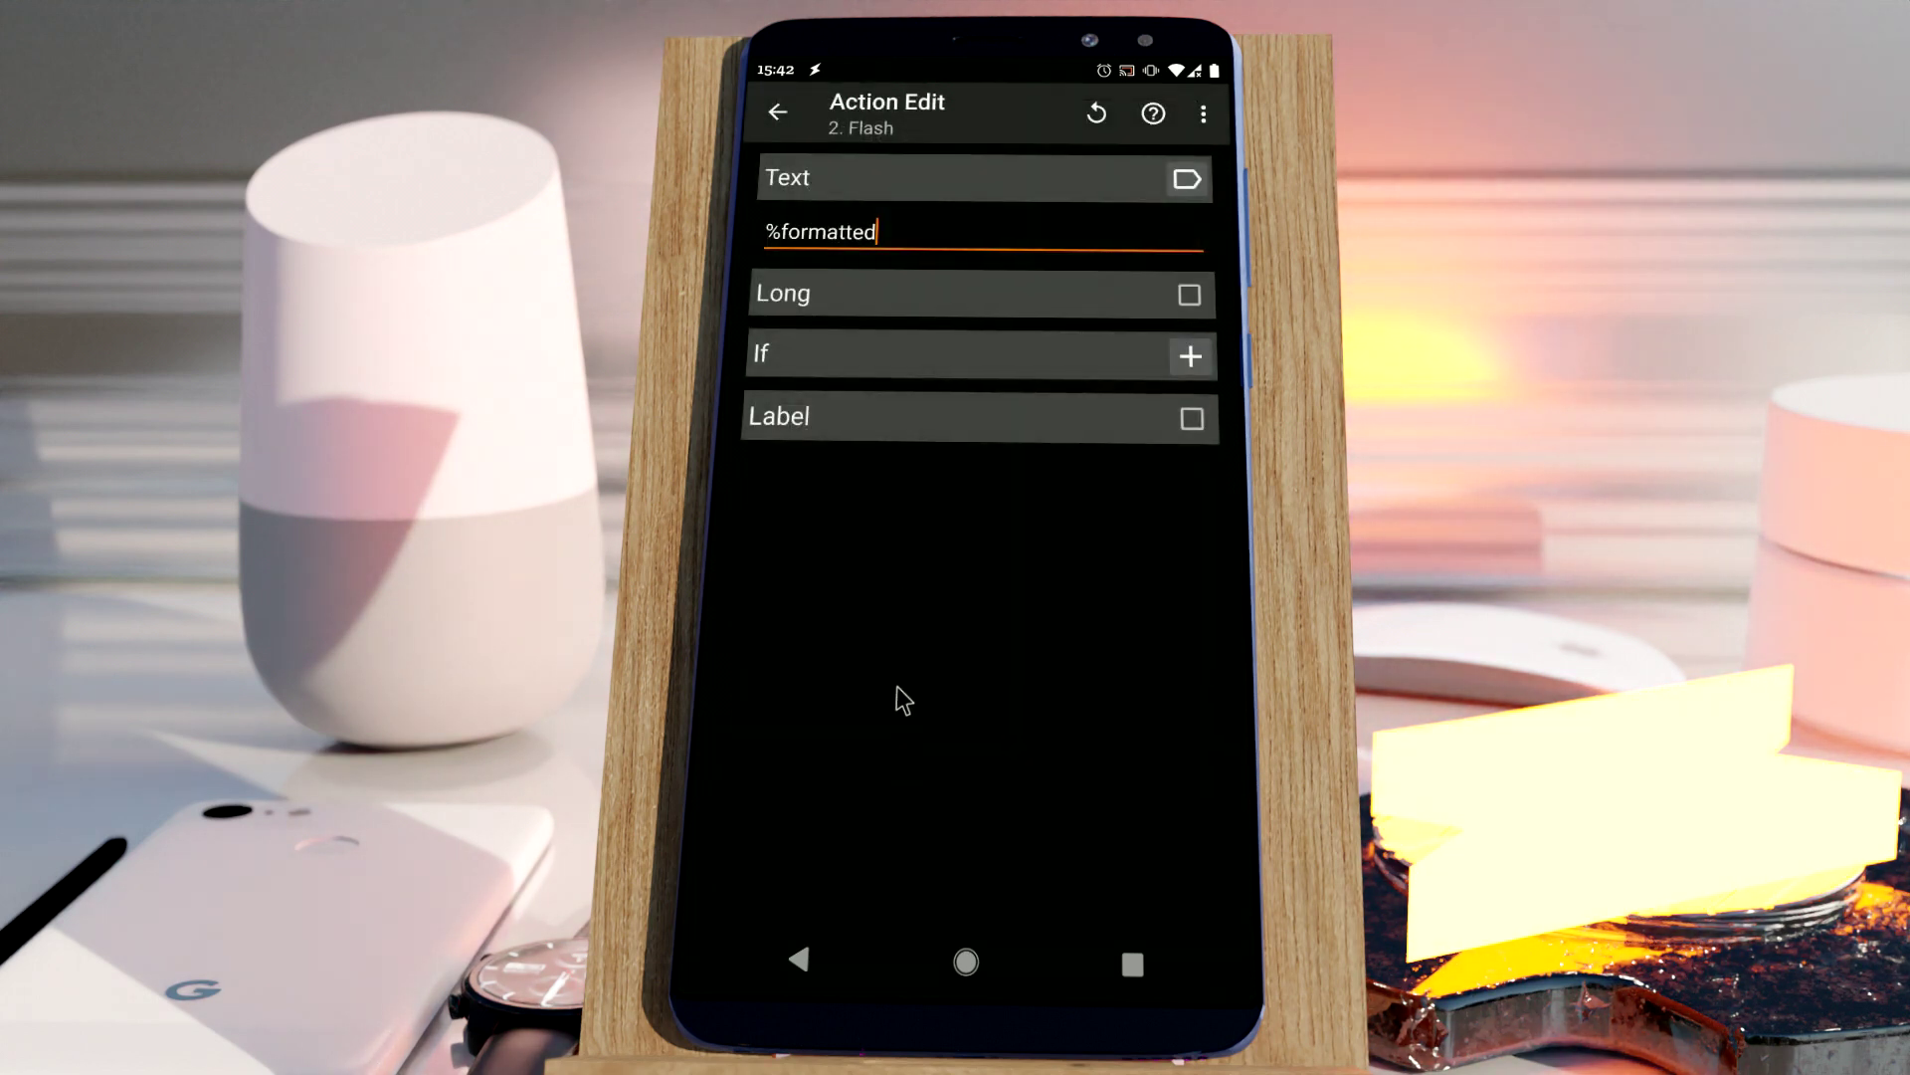
click(799, 958)
click(764, 906)
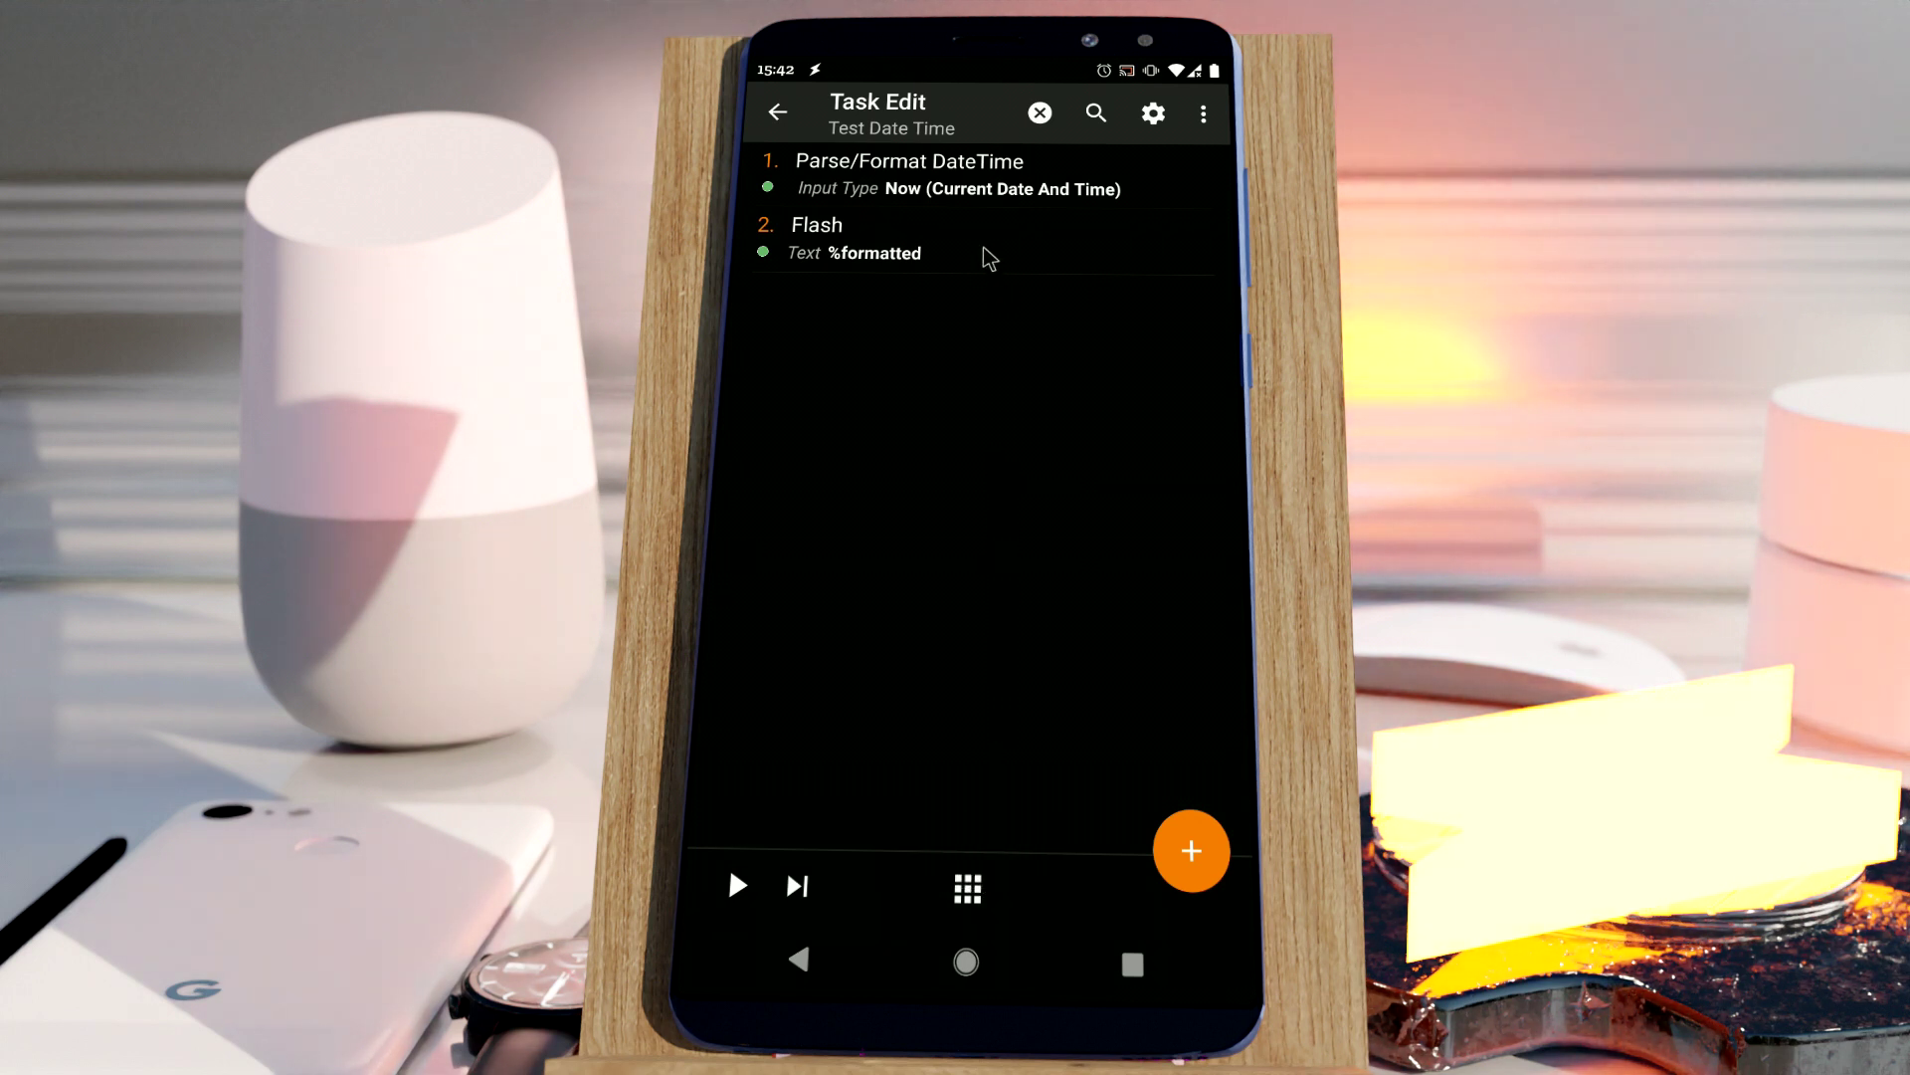
- Enter 'today's date' as the Formatted Variable Names, creating %today_s_date
click(982, 197)
scroll(913, 492, down, 5)
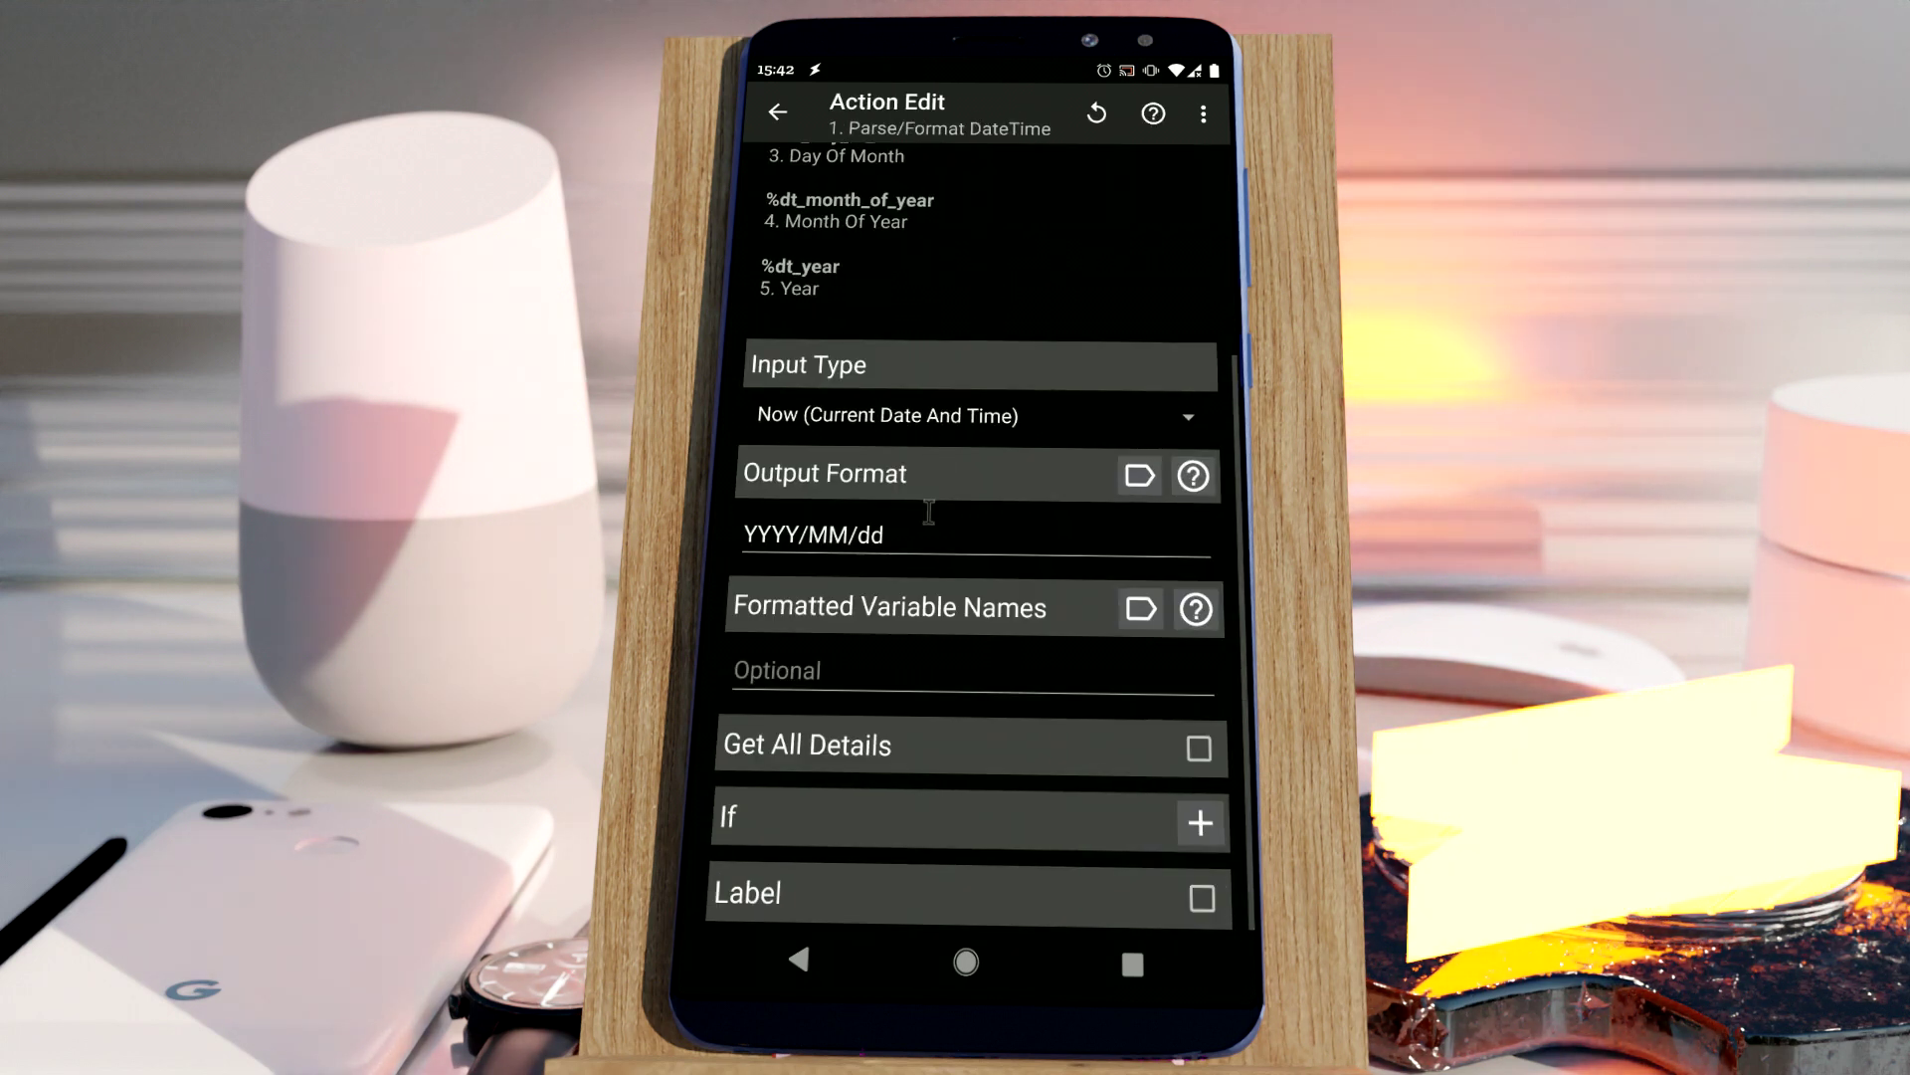
click(845, 661)
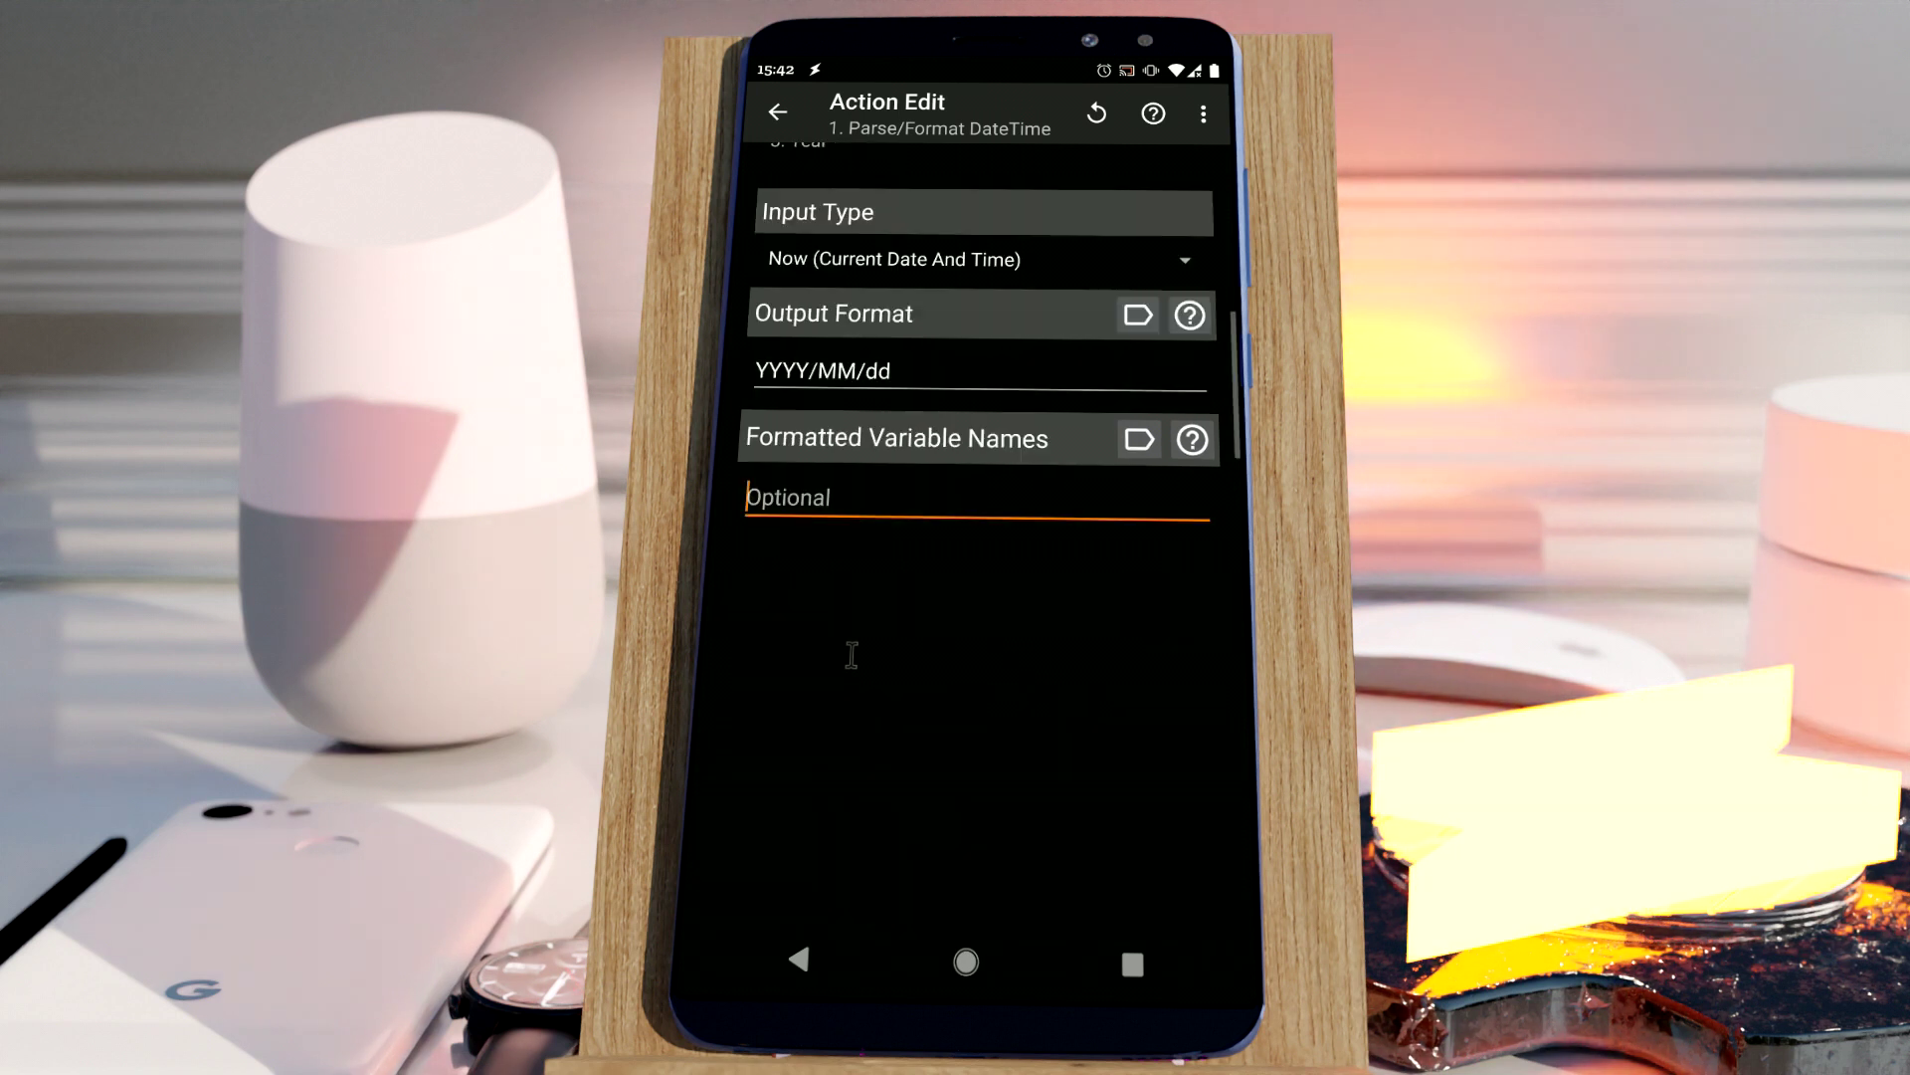
text(t)
key(BackSpace)
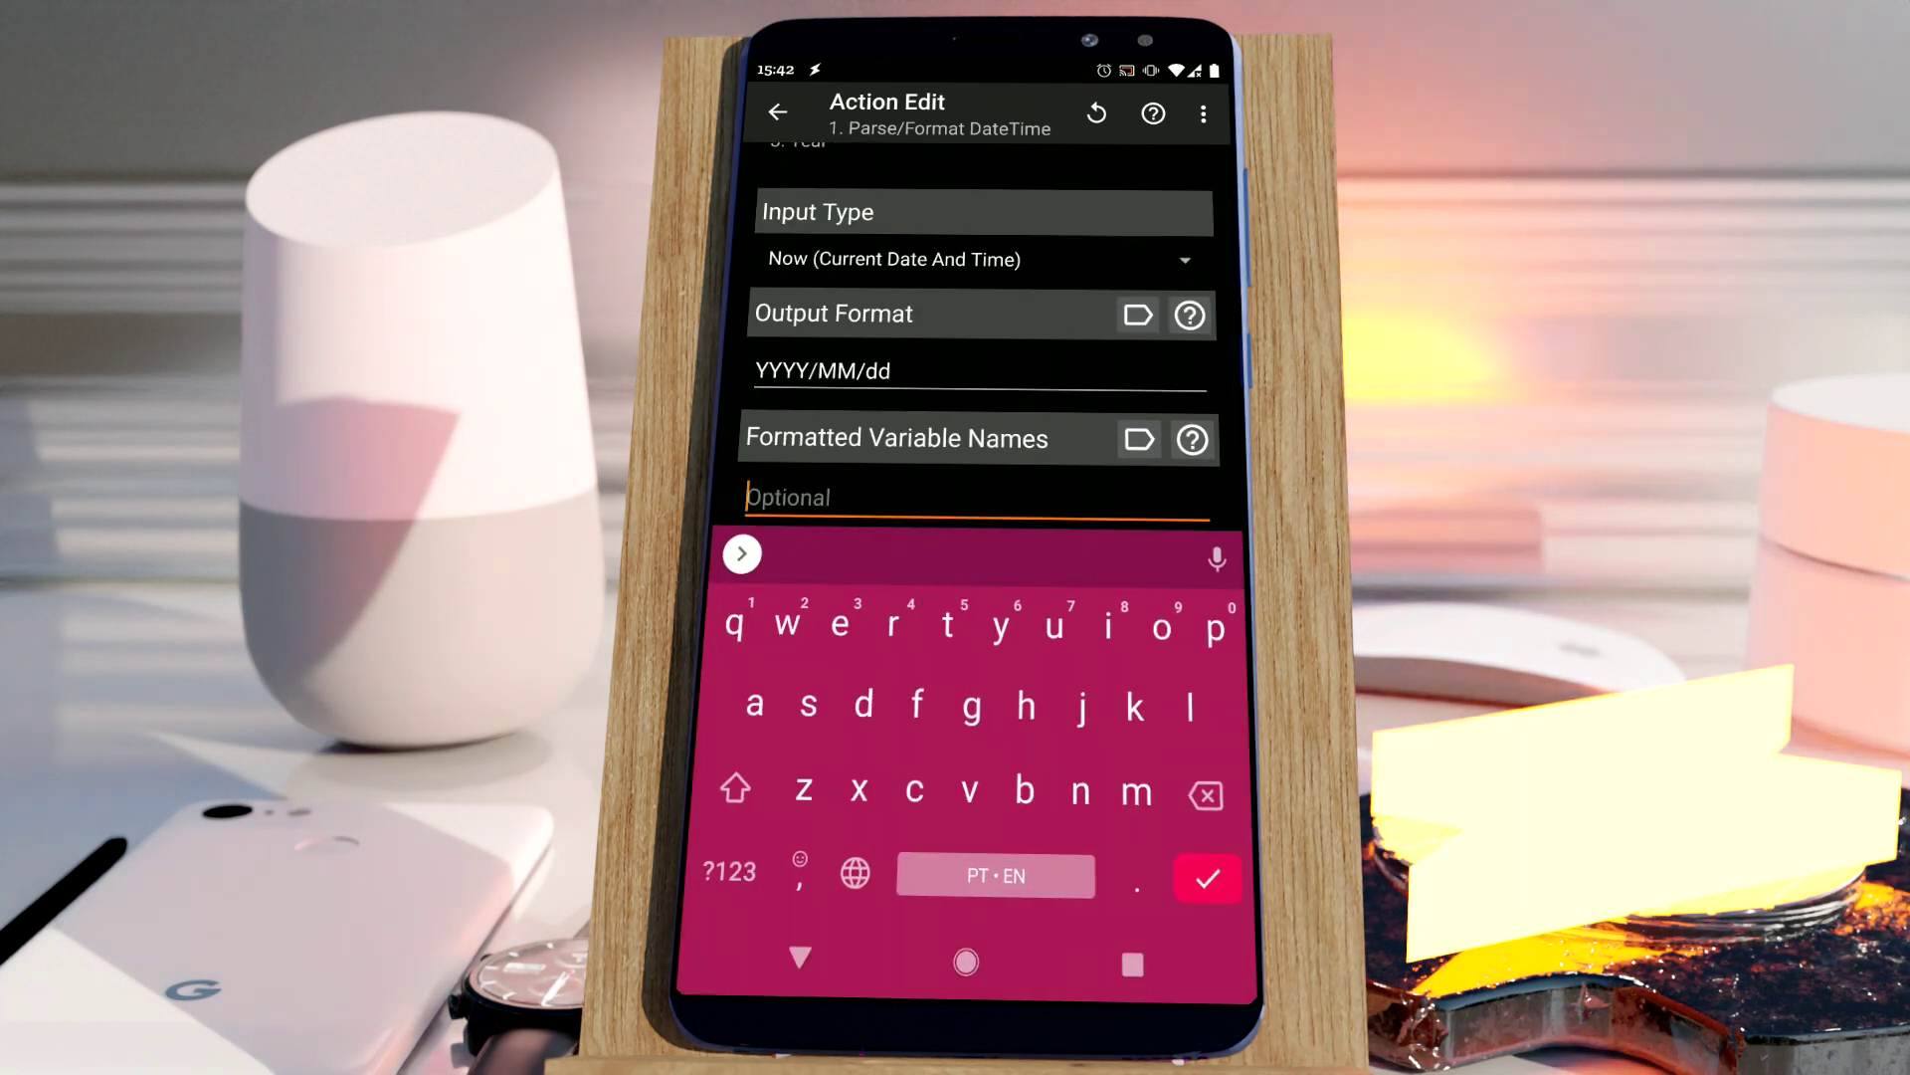
mouse_move(948, 624)
mouse_down()
mouse_move(1162, 626)
mouse_move(1000, 629)
mouse_up()
text(today's date)
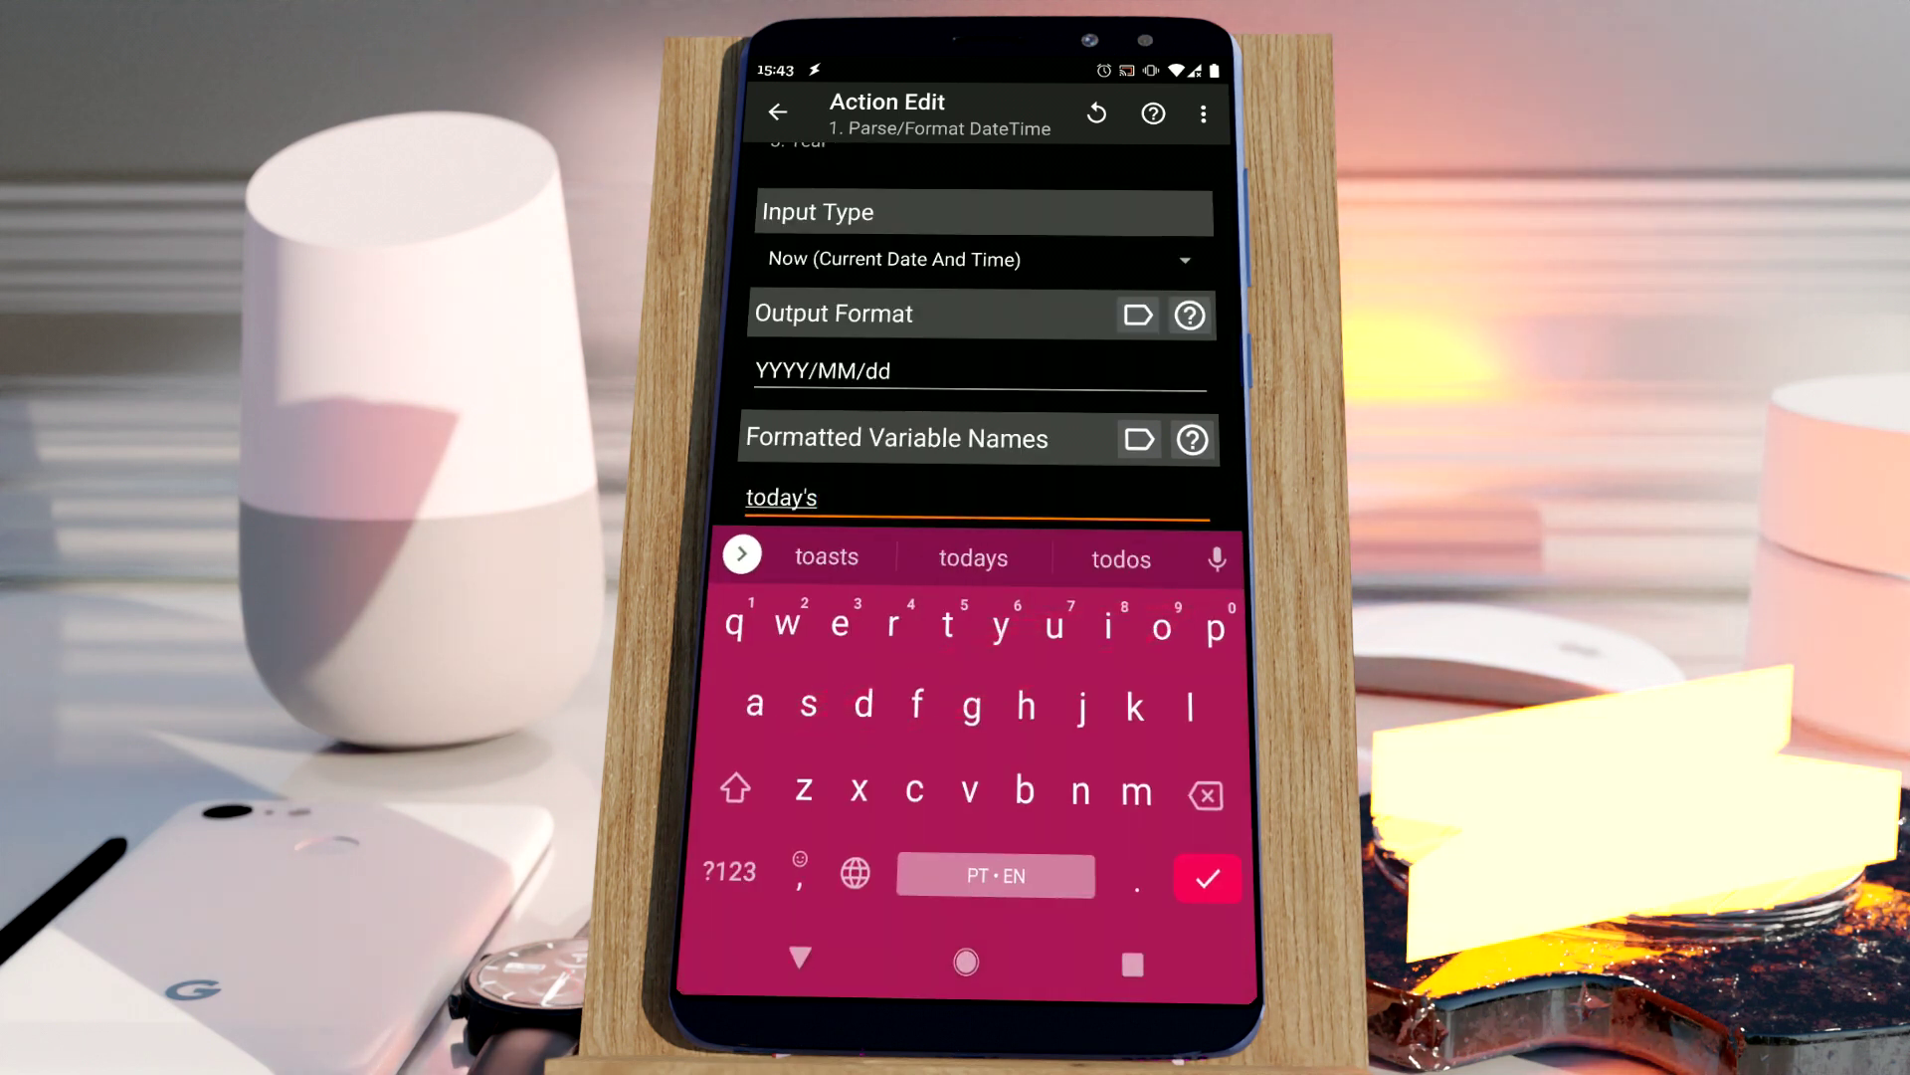
click(800, 957)
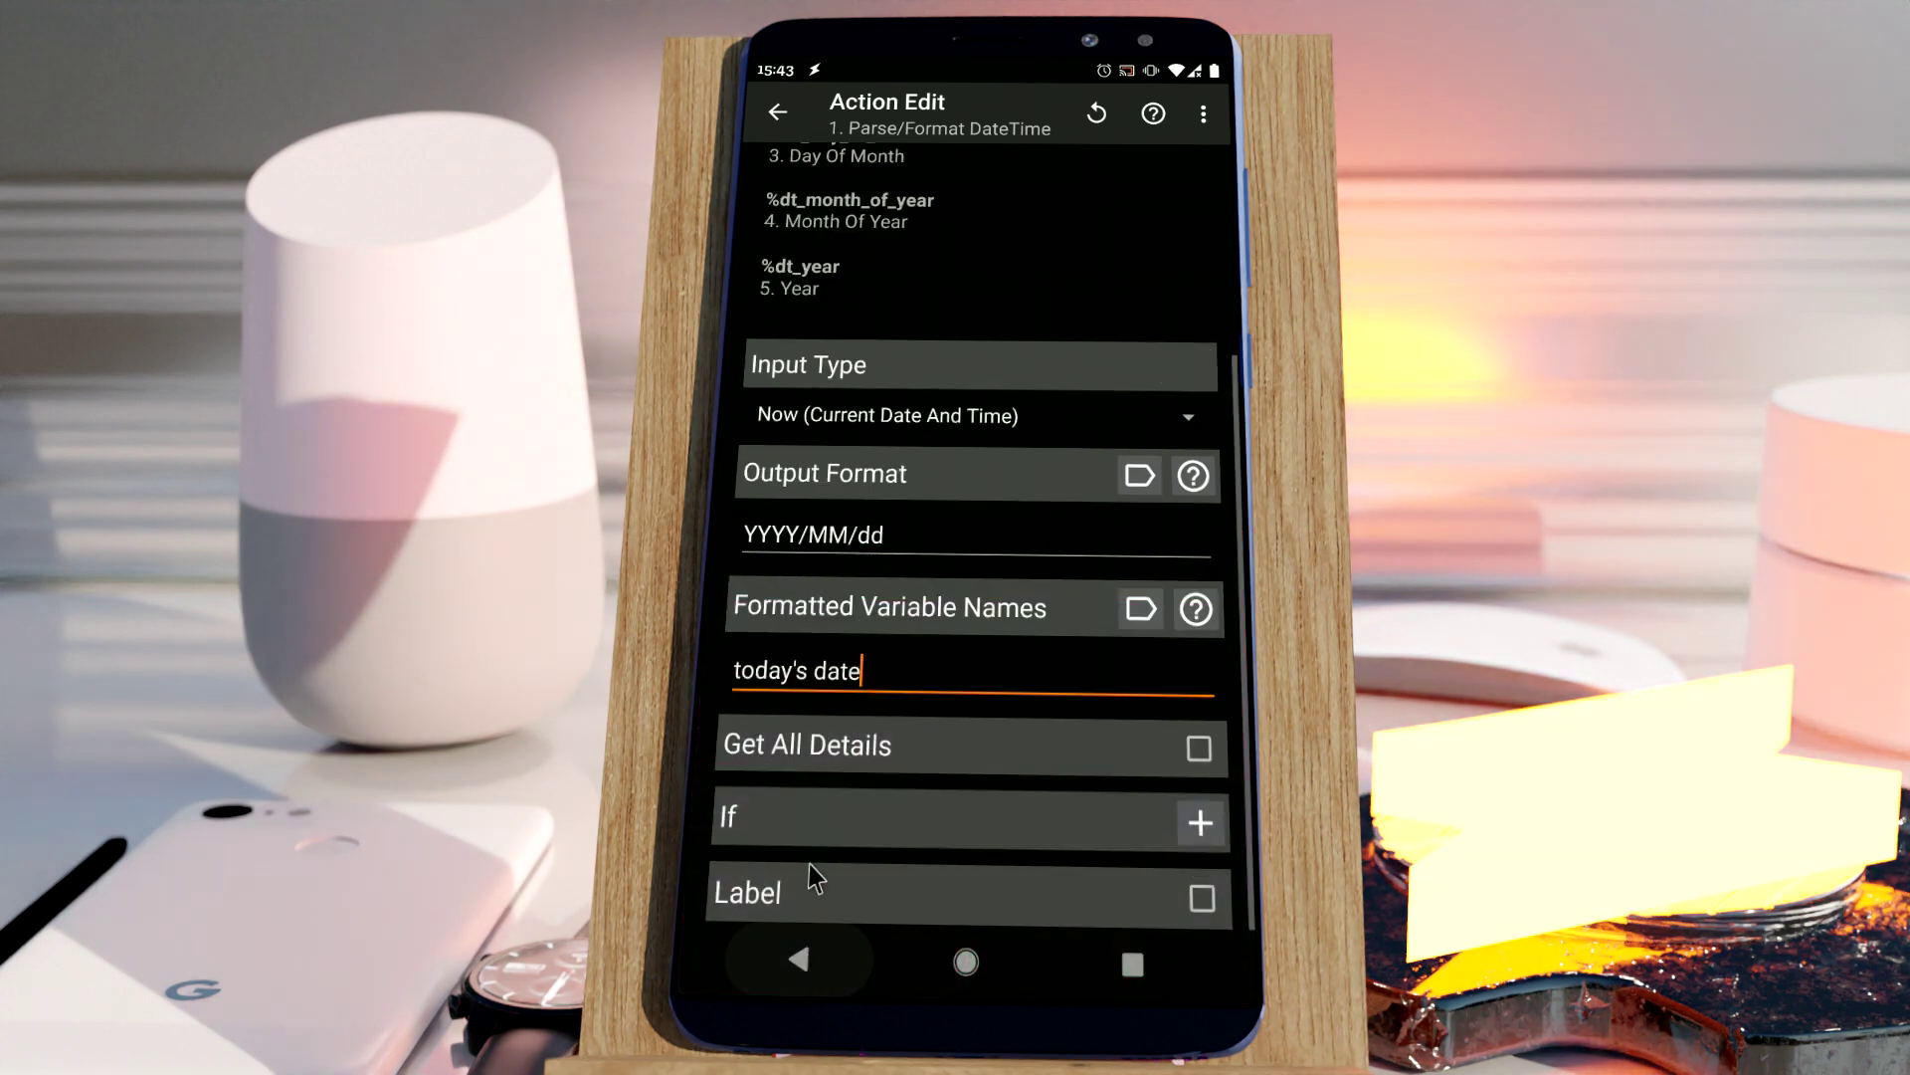
scroll(862, 337, up, 3)
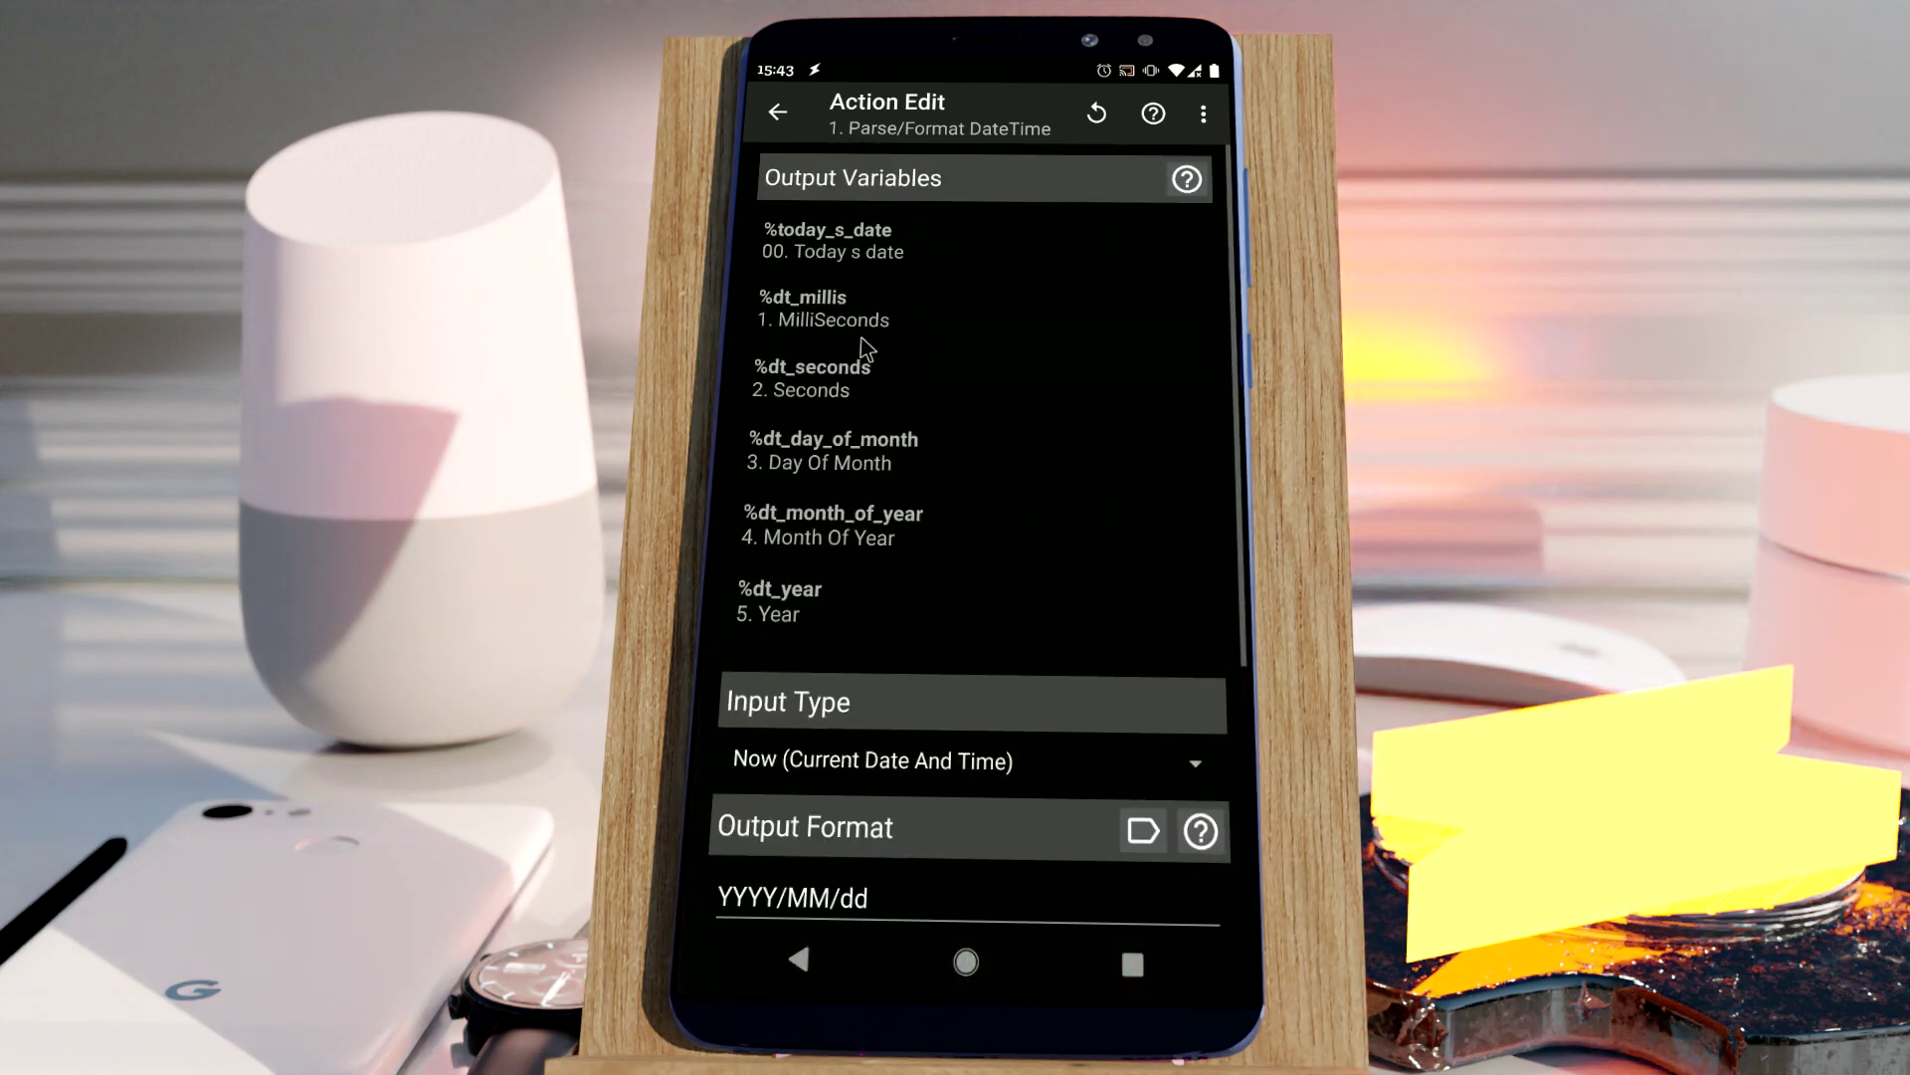
- Change the Flash text to %today_s_date and run the task, flashing 2021/03/05
click(798, 959)
click(848, 235)
double_click(877, 229)
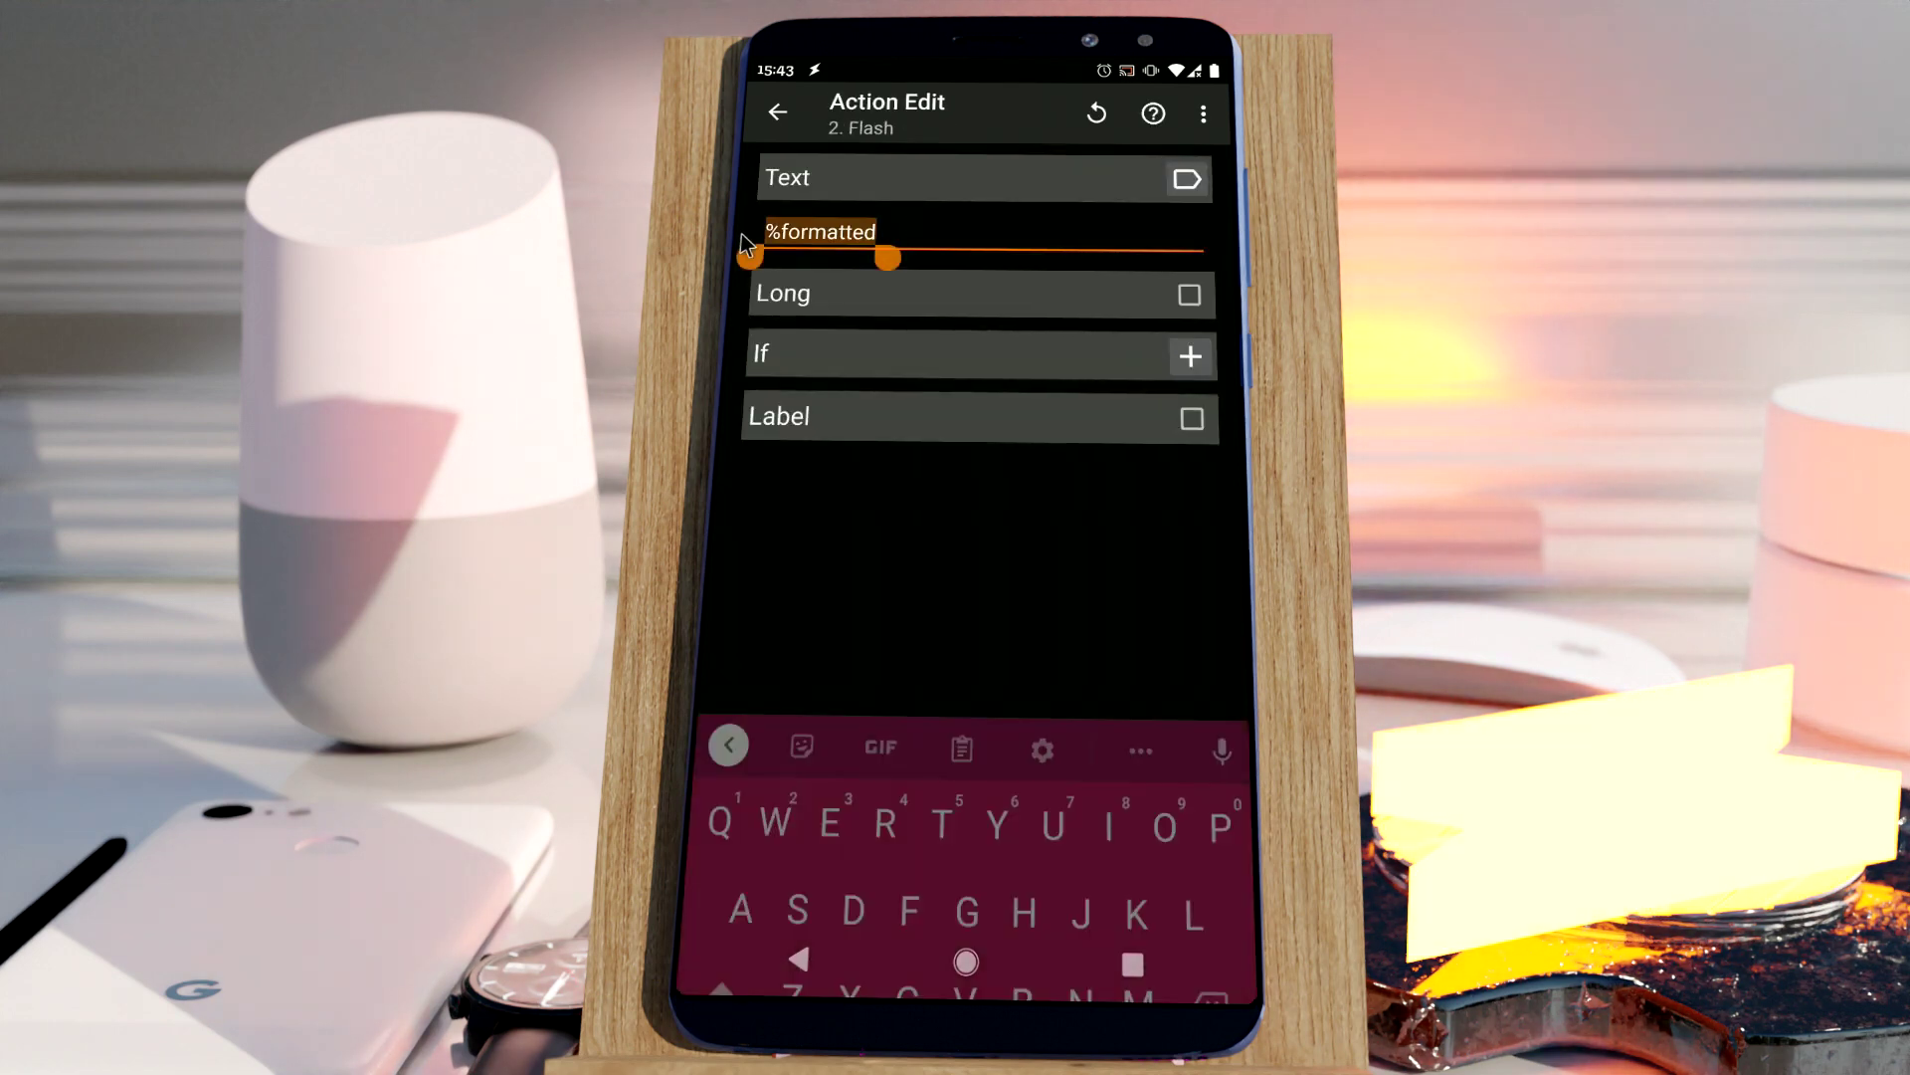
key(BackSpace)
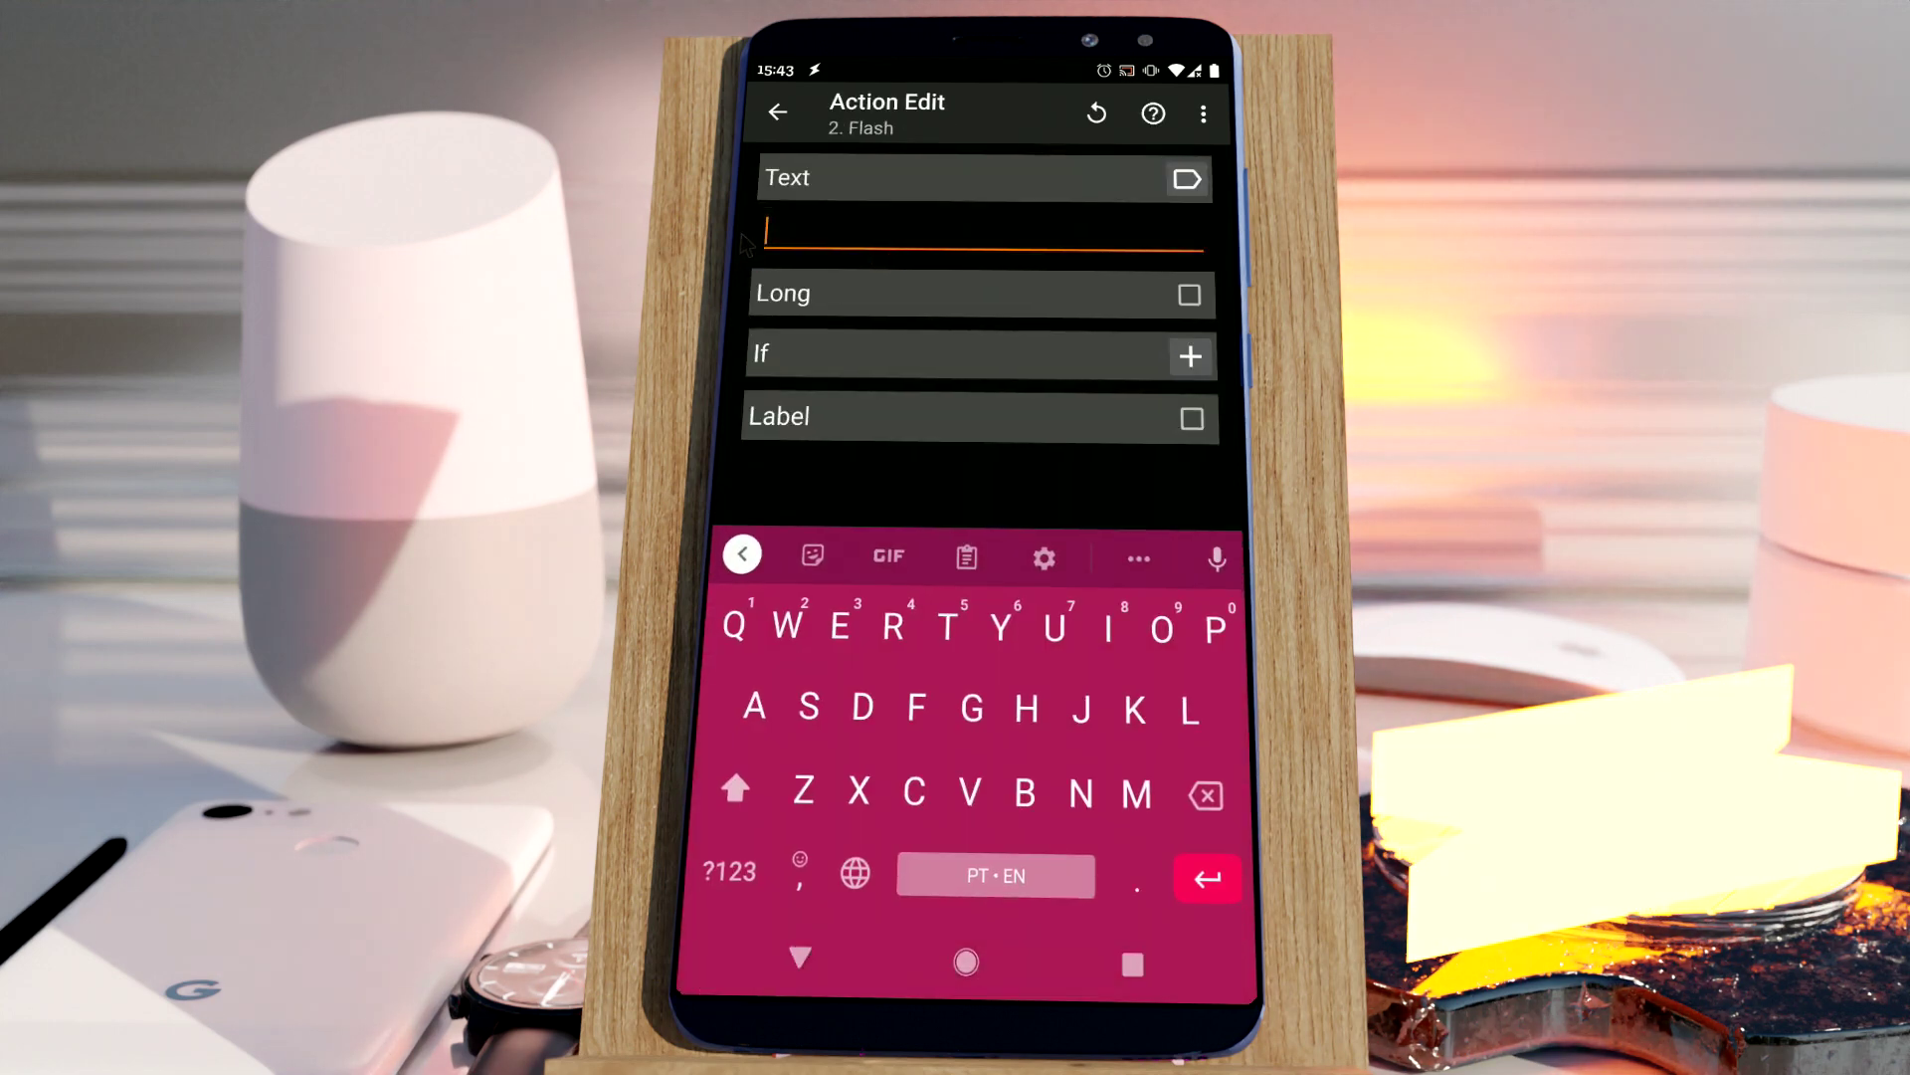
click(1185, 180)
click(980, 250)
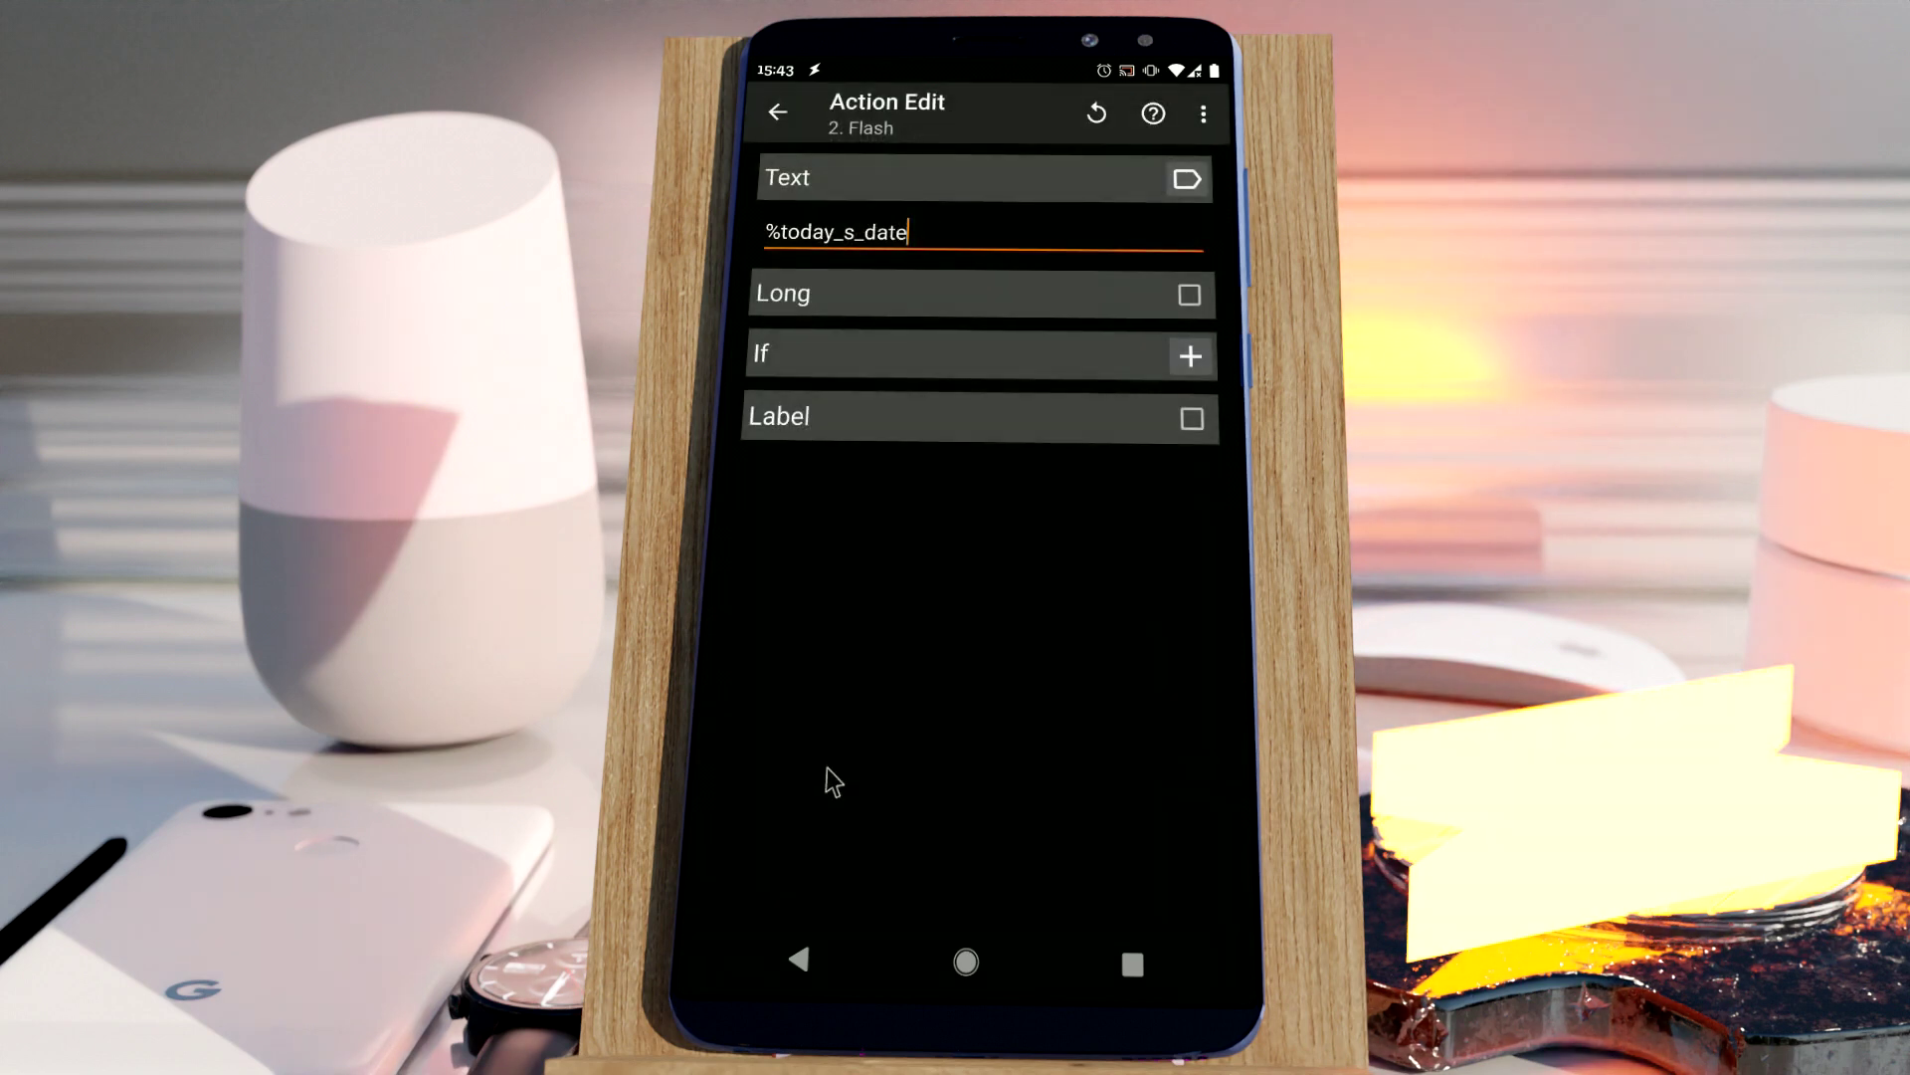
click(798, 959)
click(744, 886)
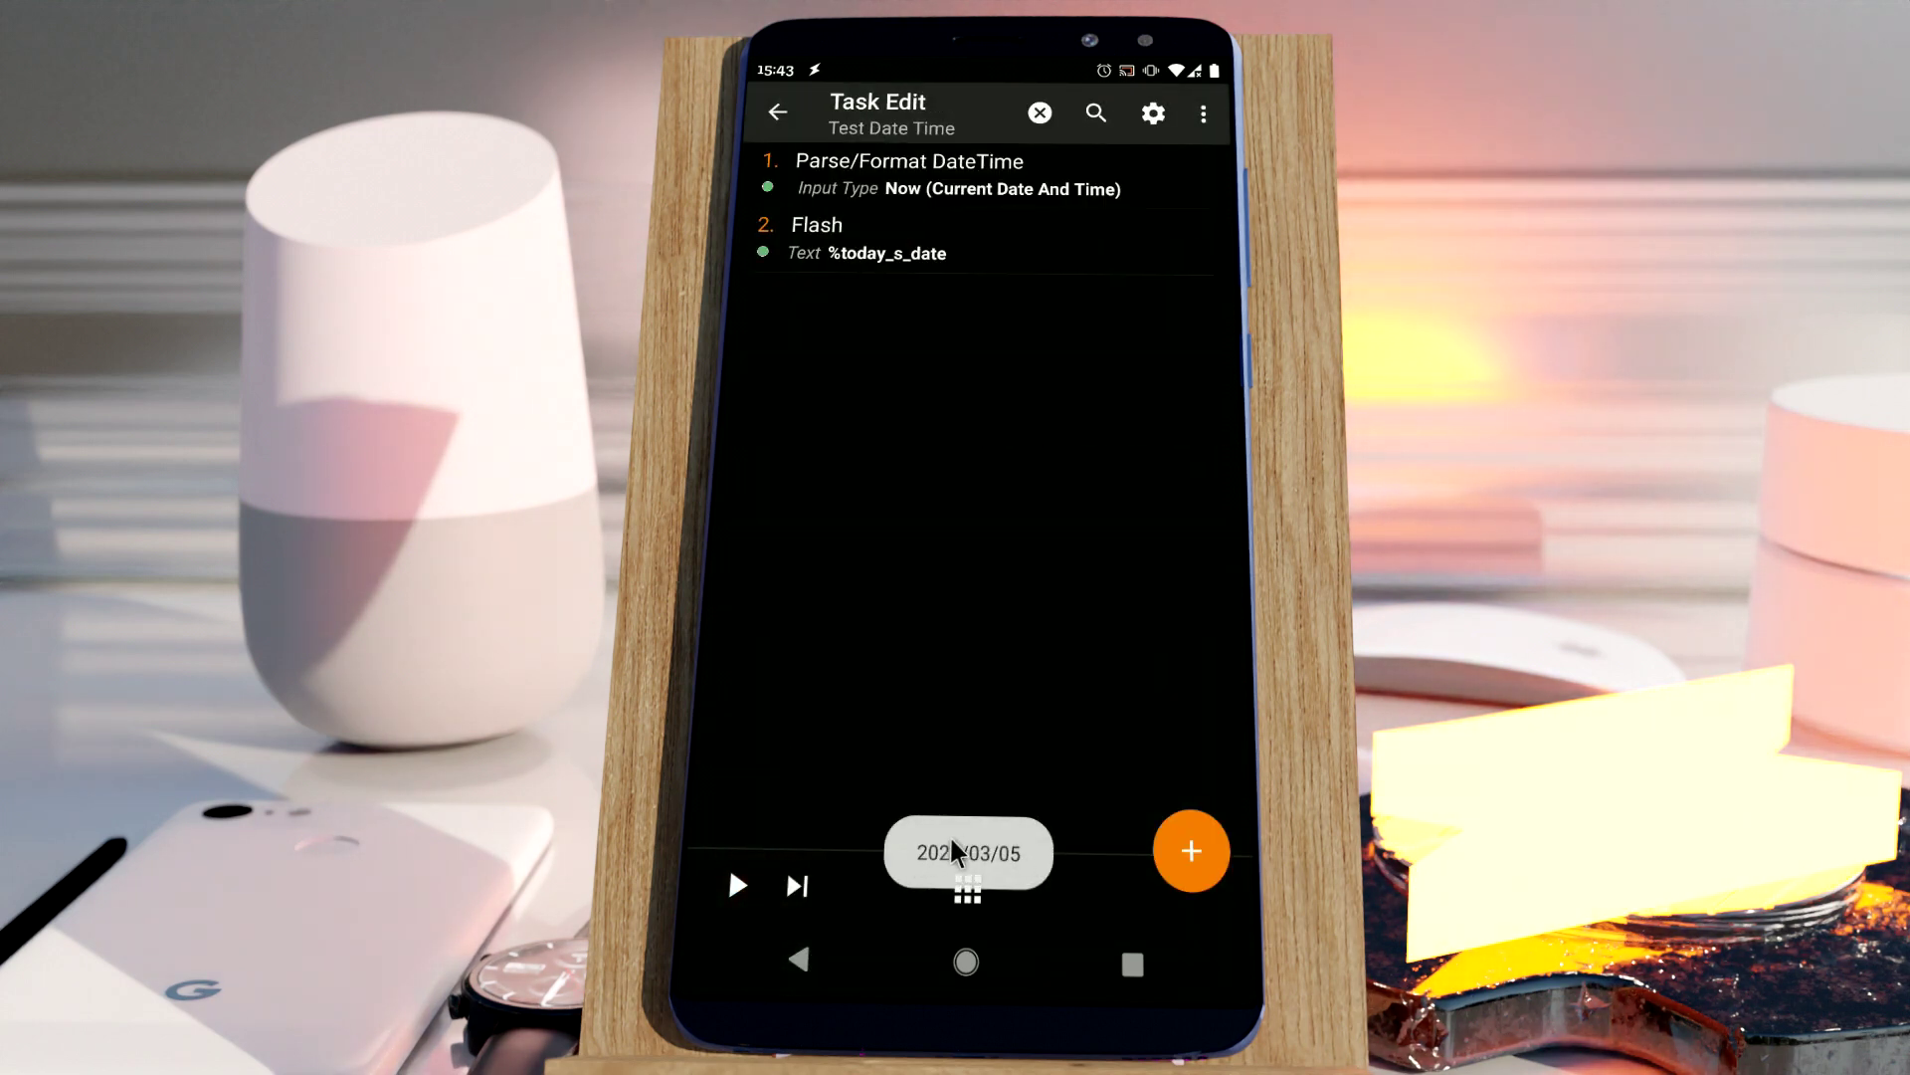
click(895, 177)
- Switch the date action's Input Type to Custom and enter 17:05 as the Input
scroll(875, 423, down, 5)
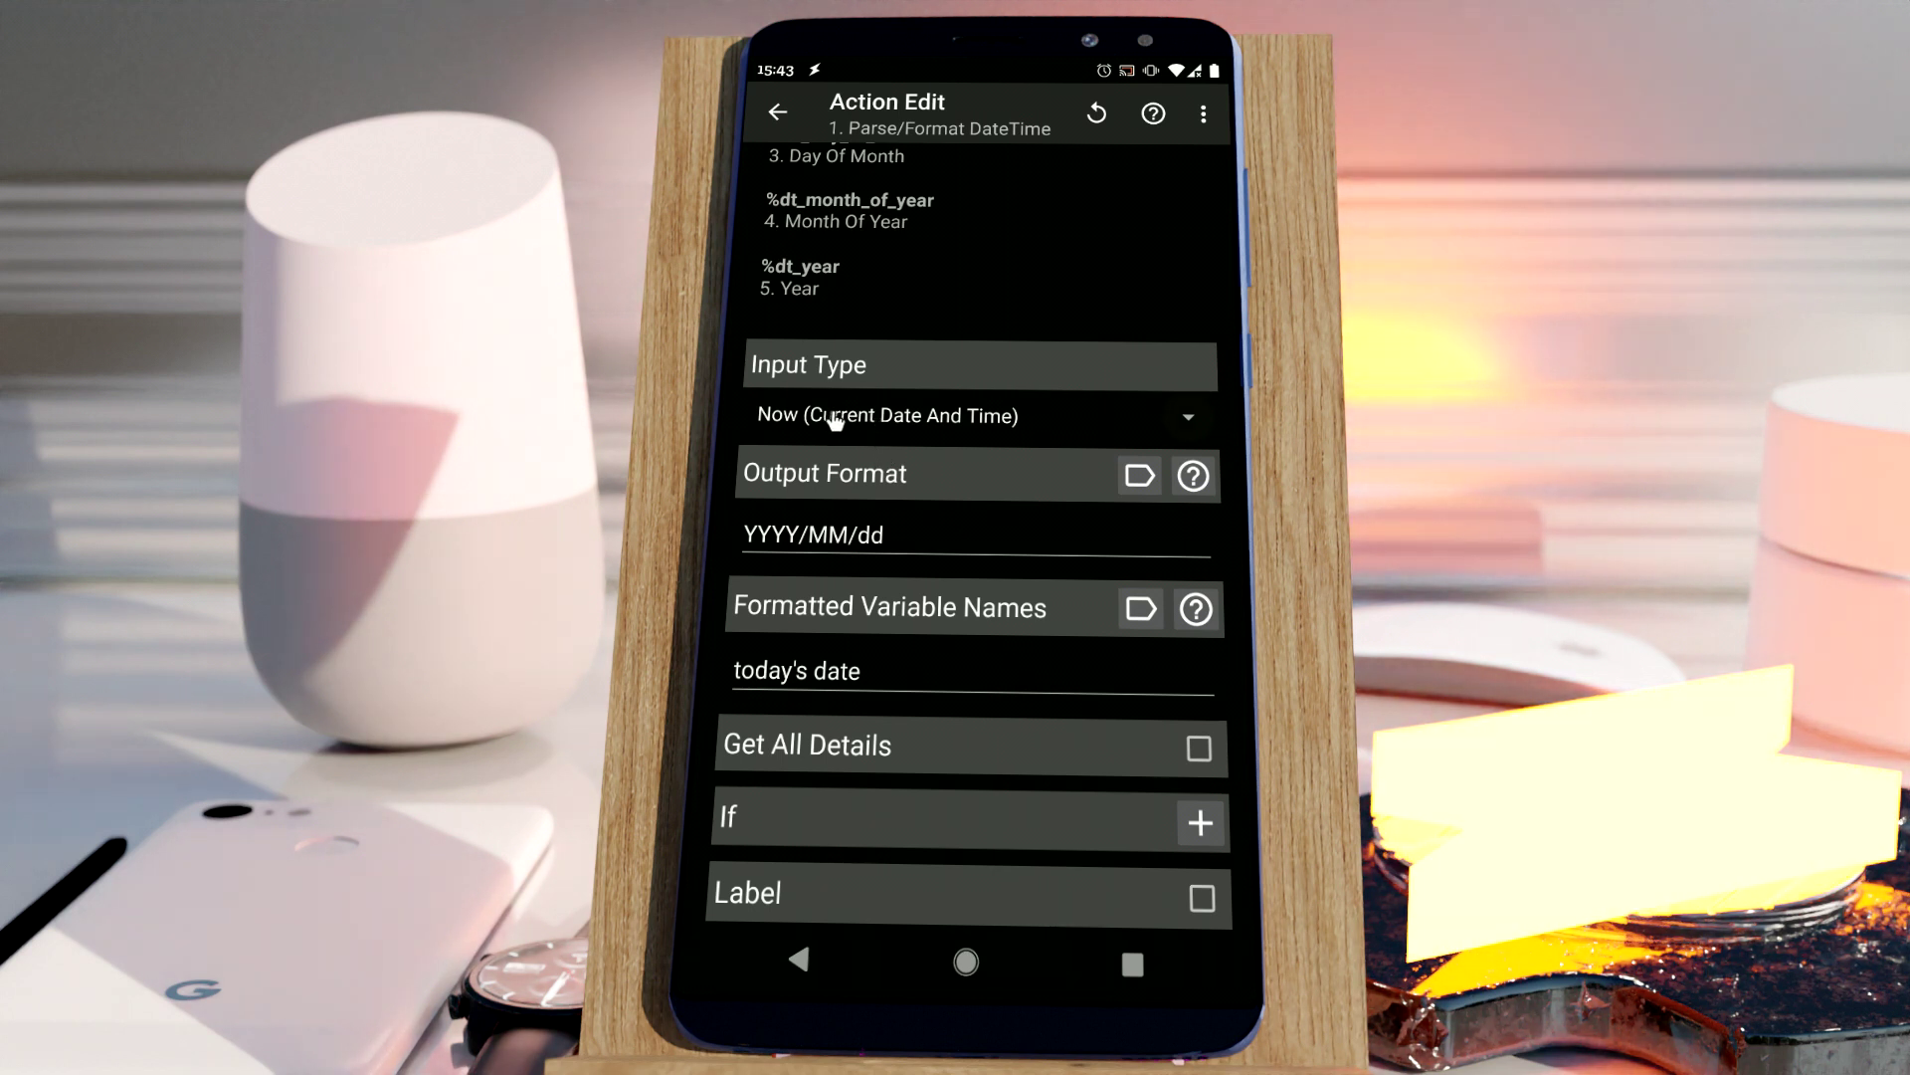
click(831, 418)
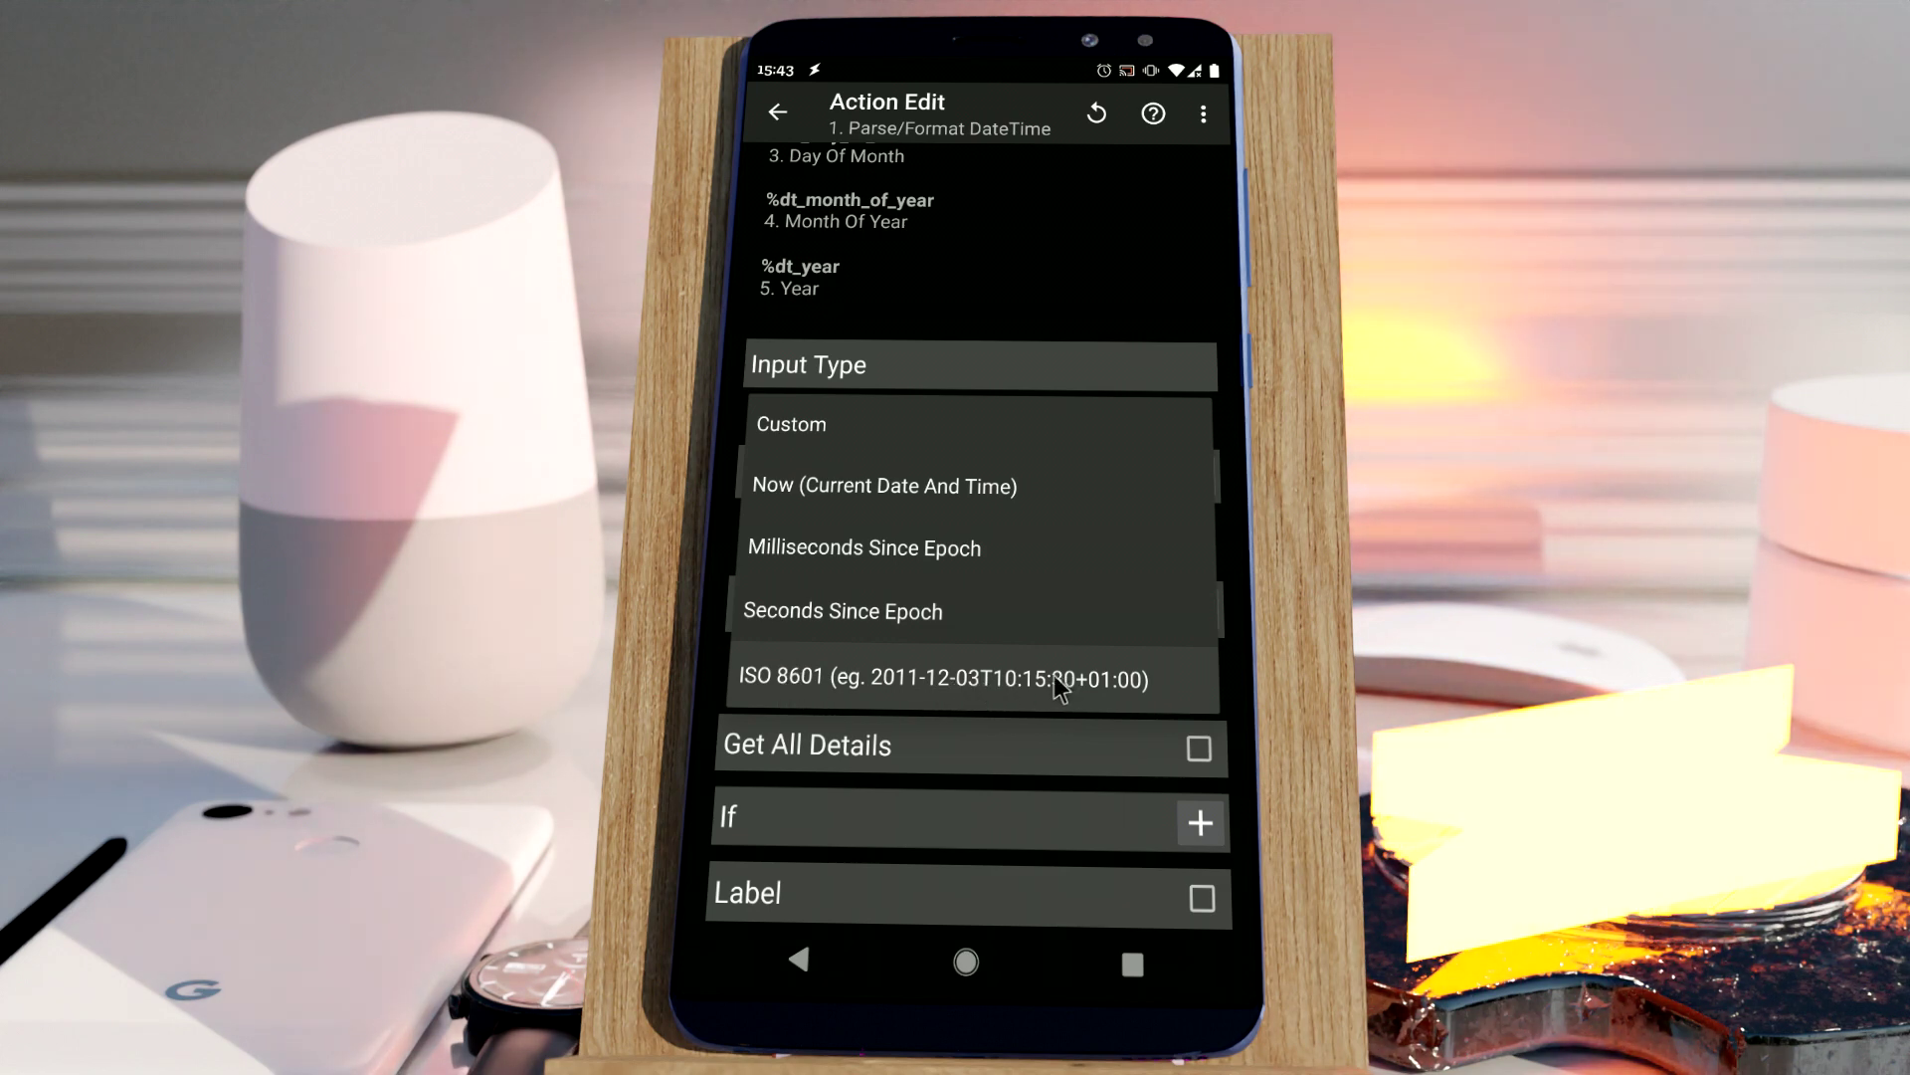
click(836, 422)
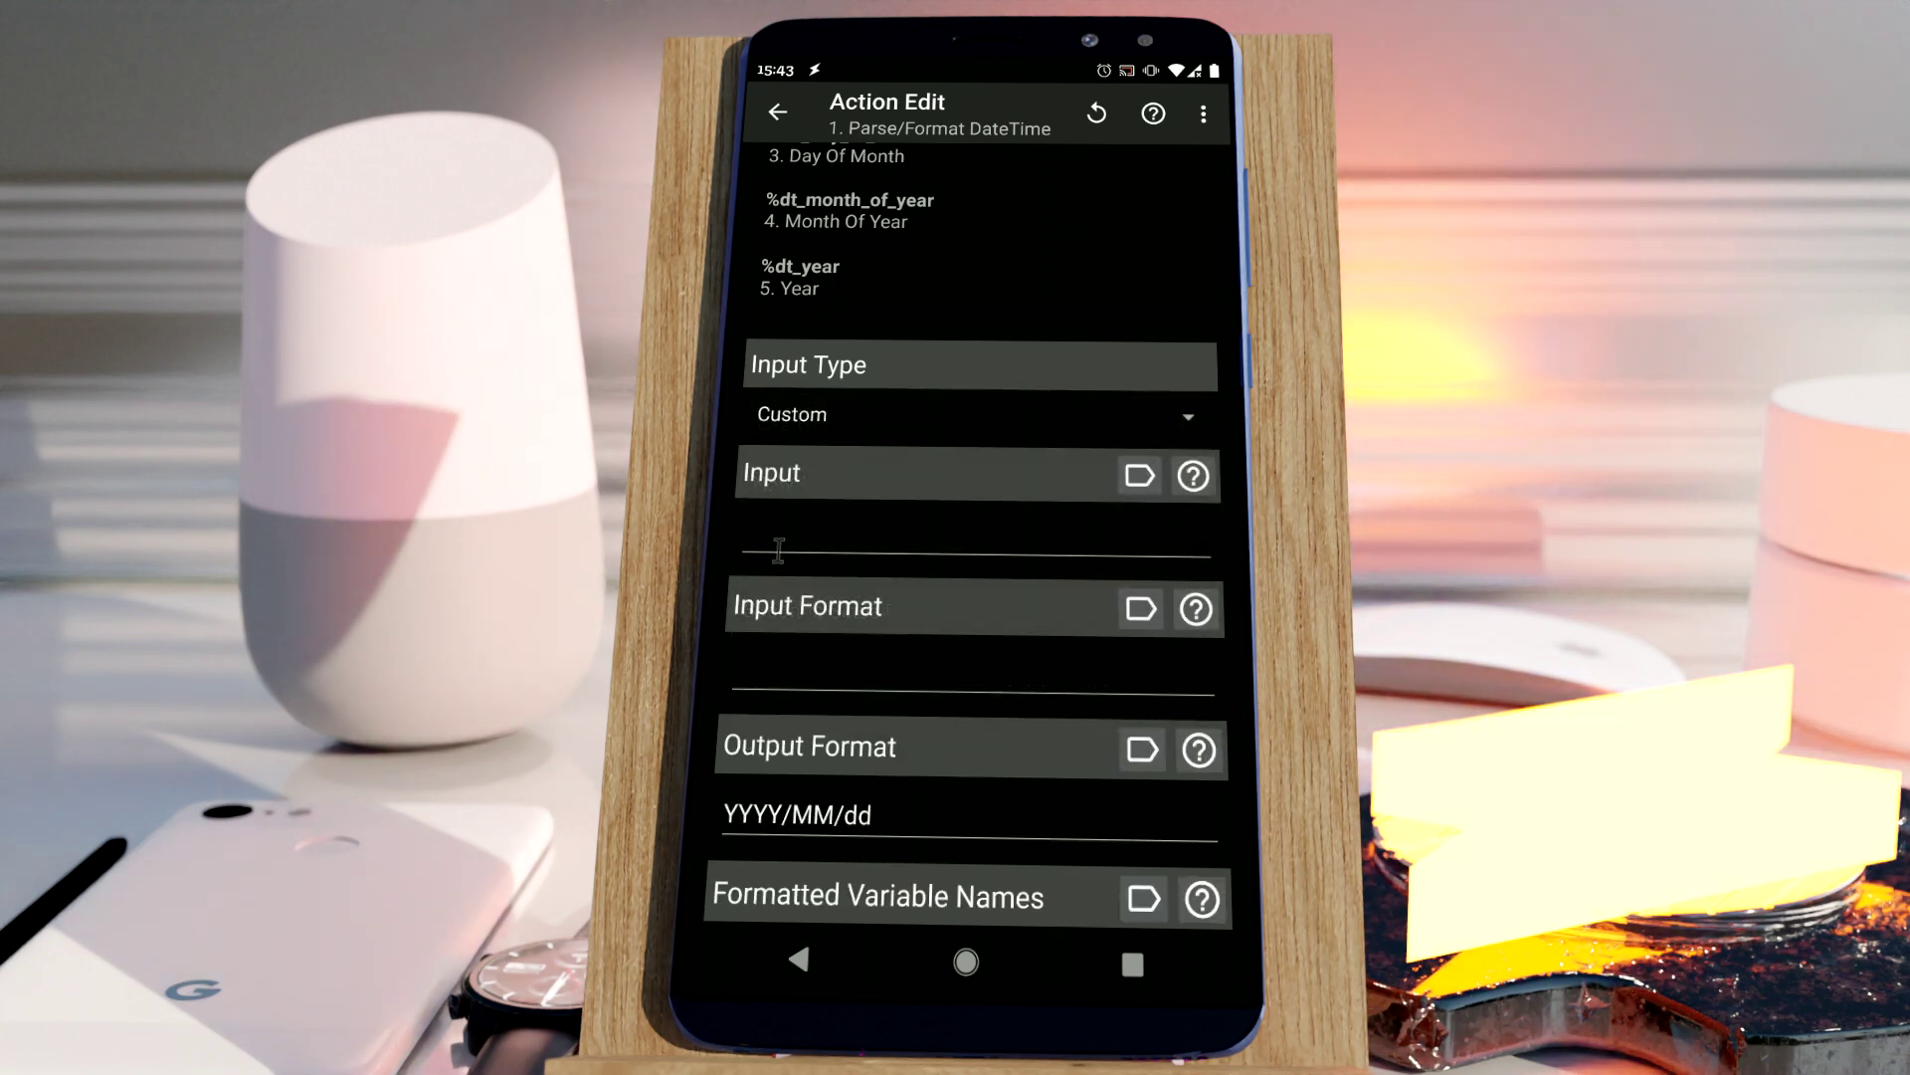
click(781, 546)
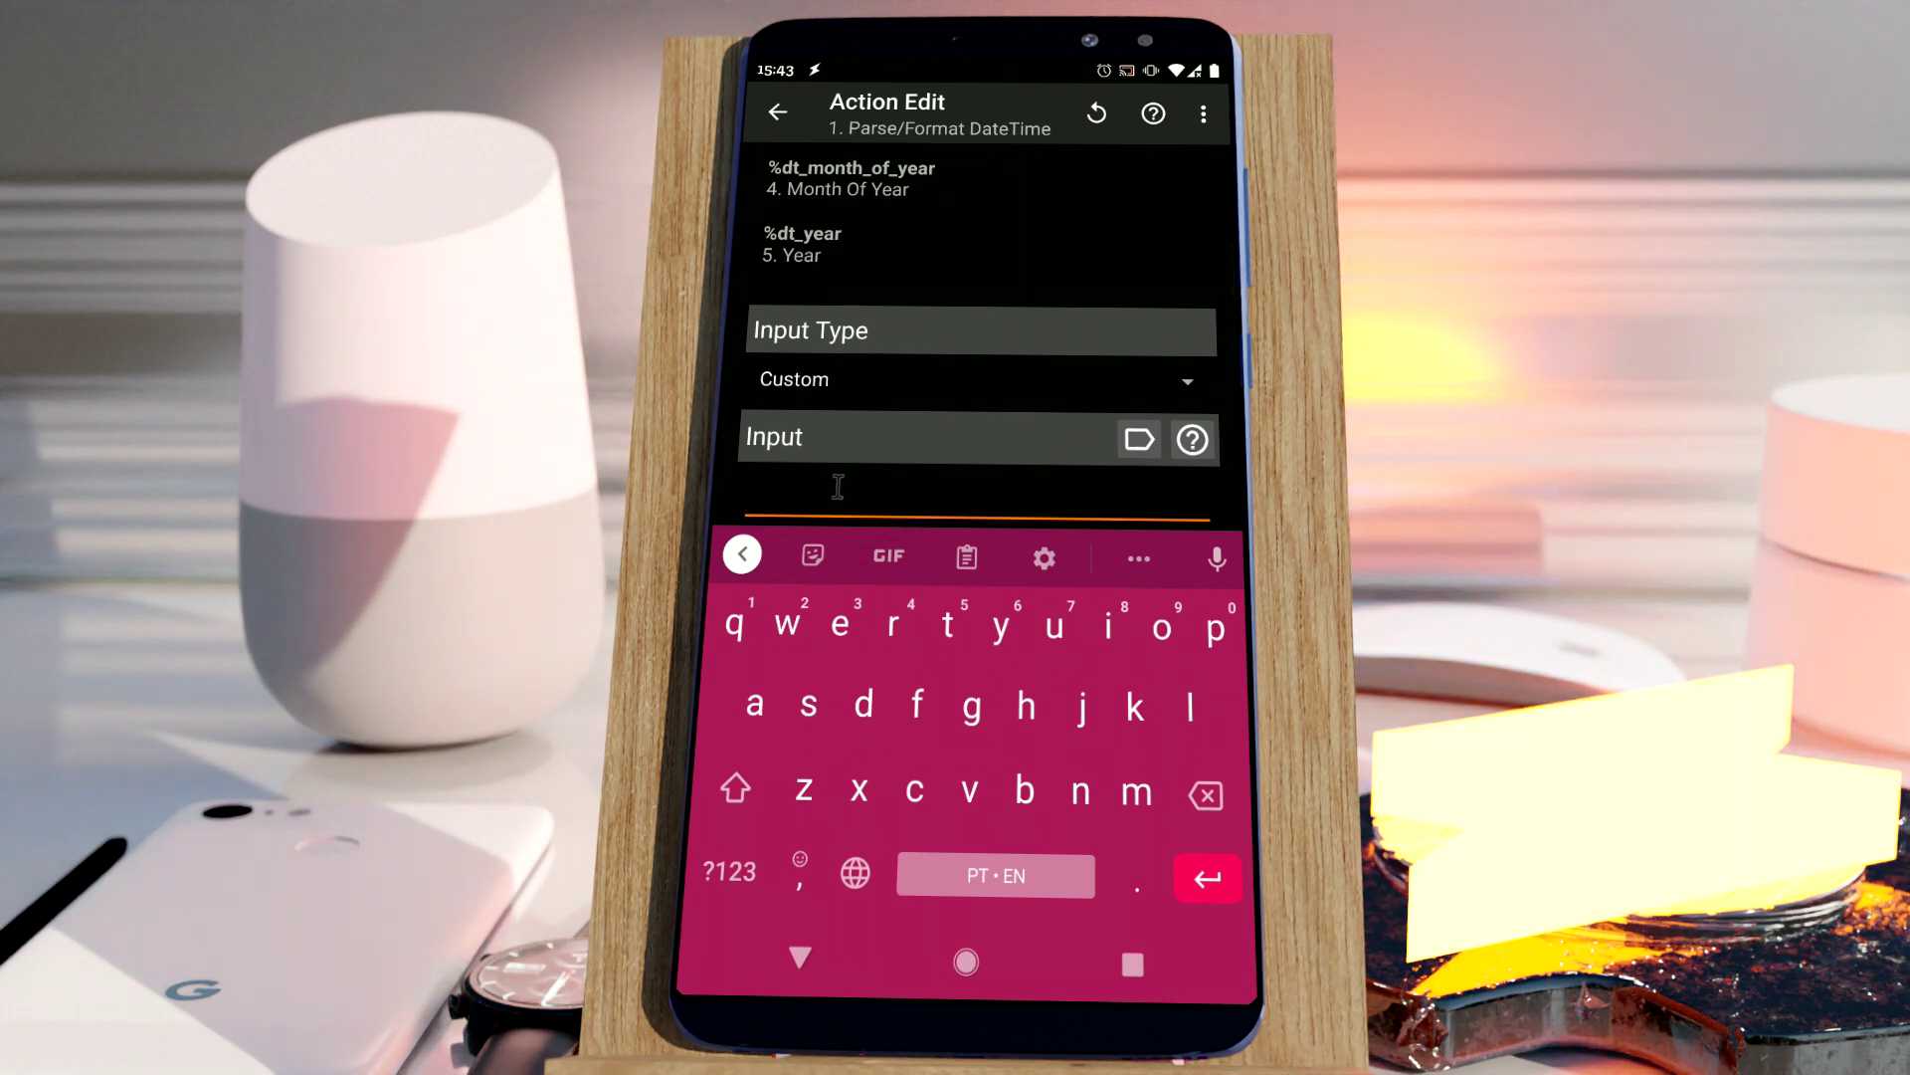
text(H)
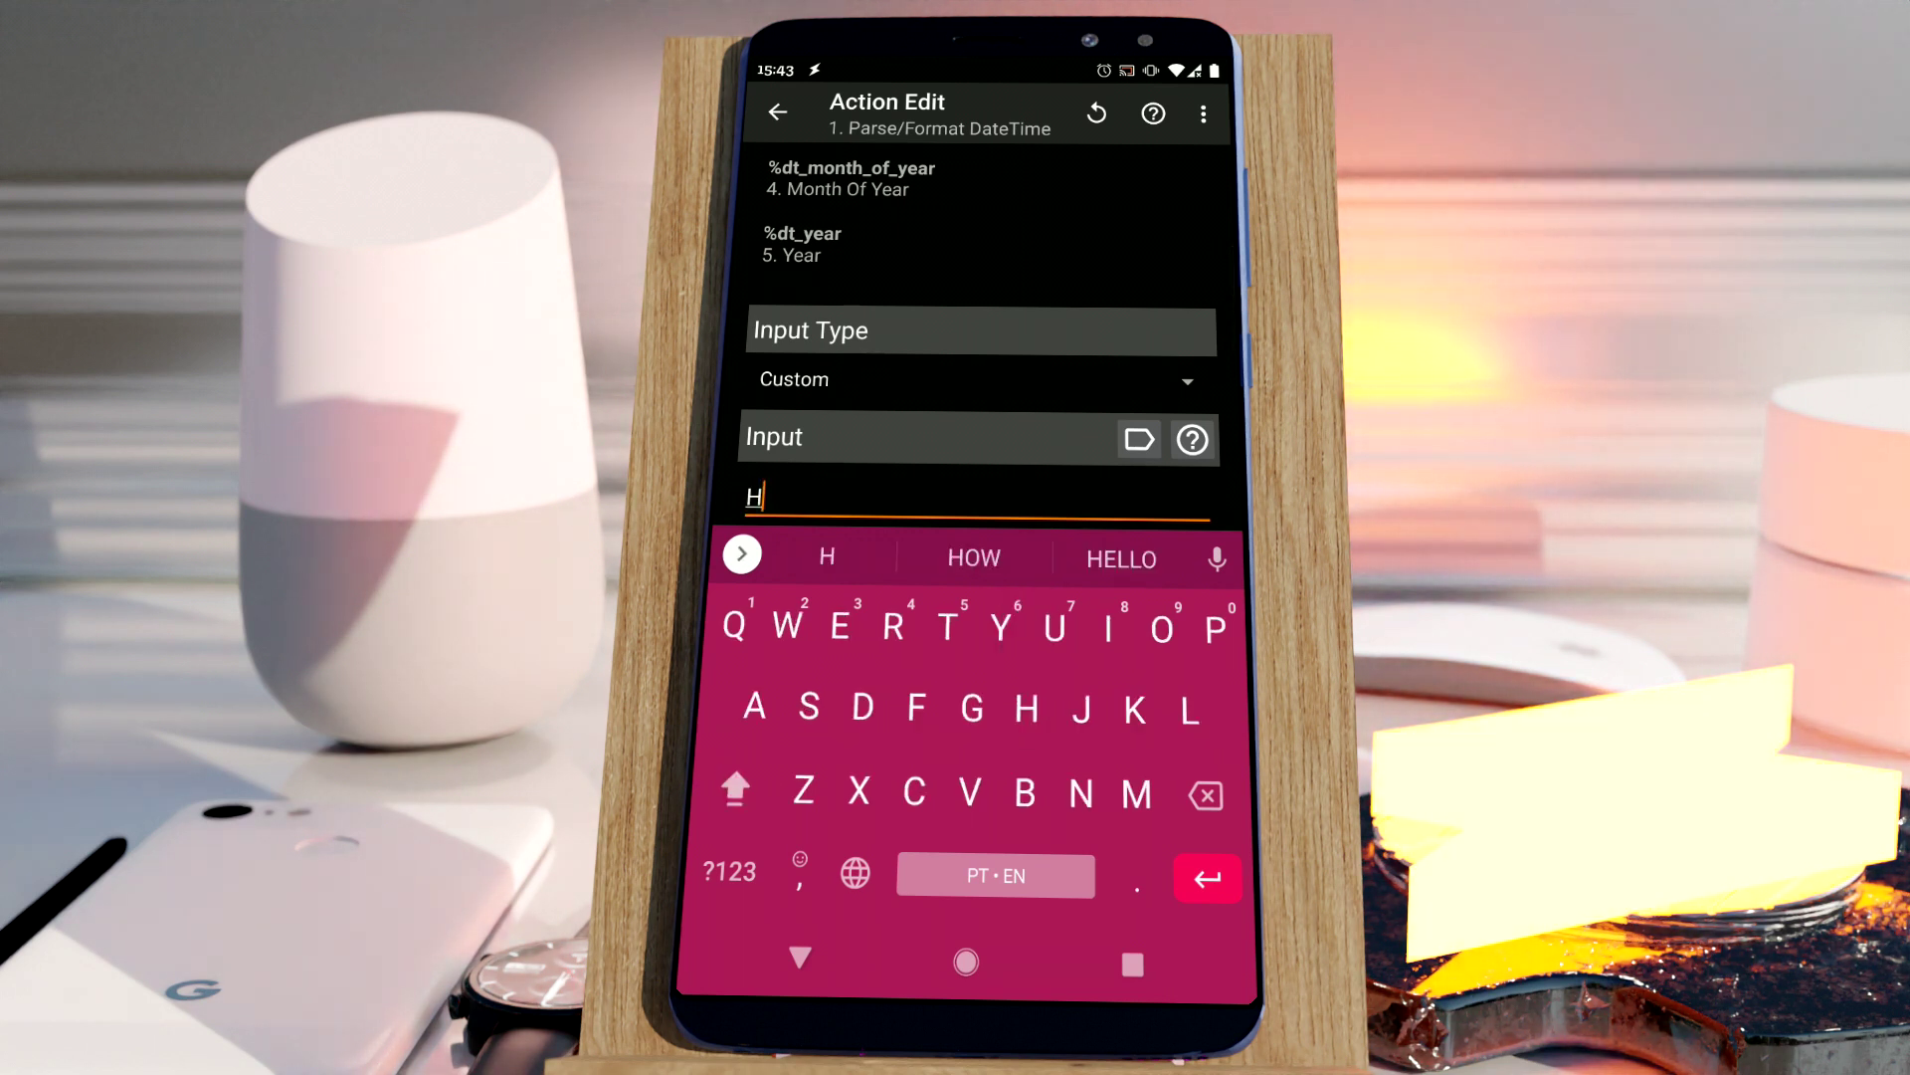
text(H:)
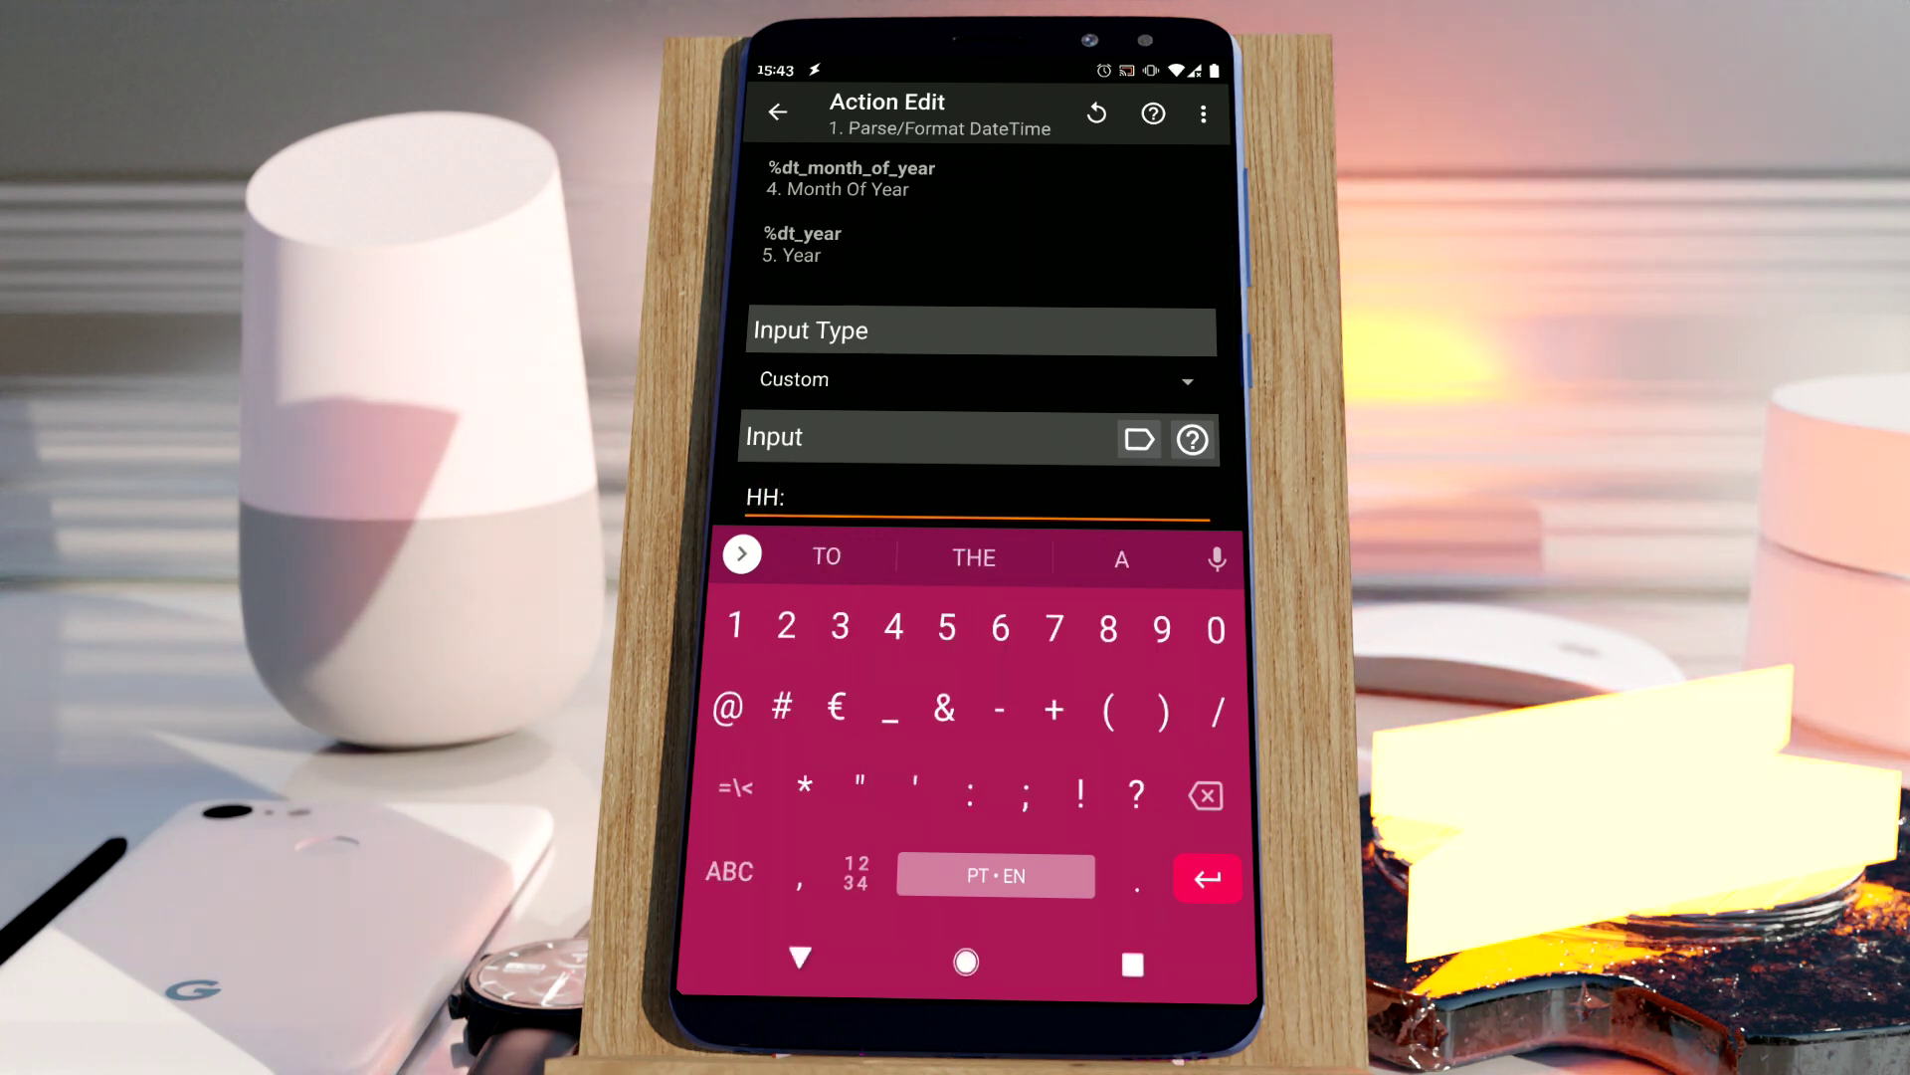
text(mm)
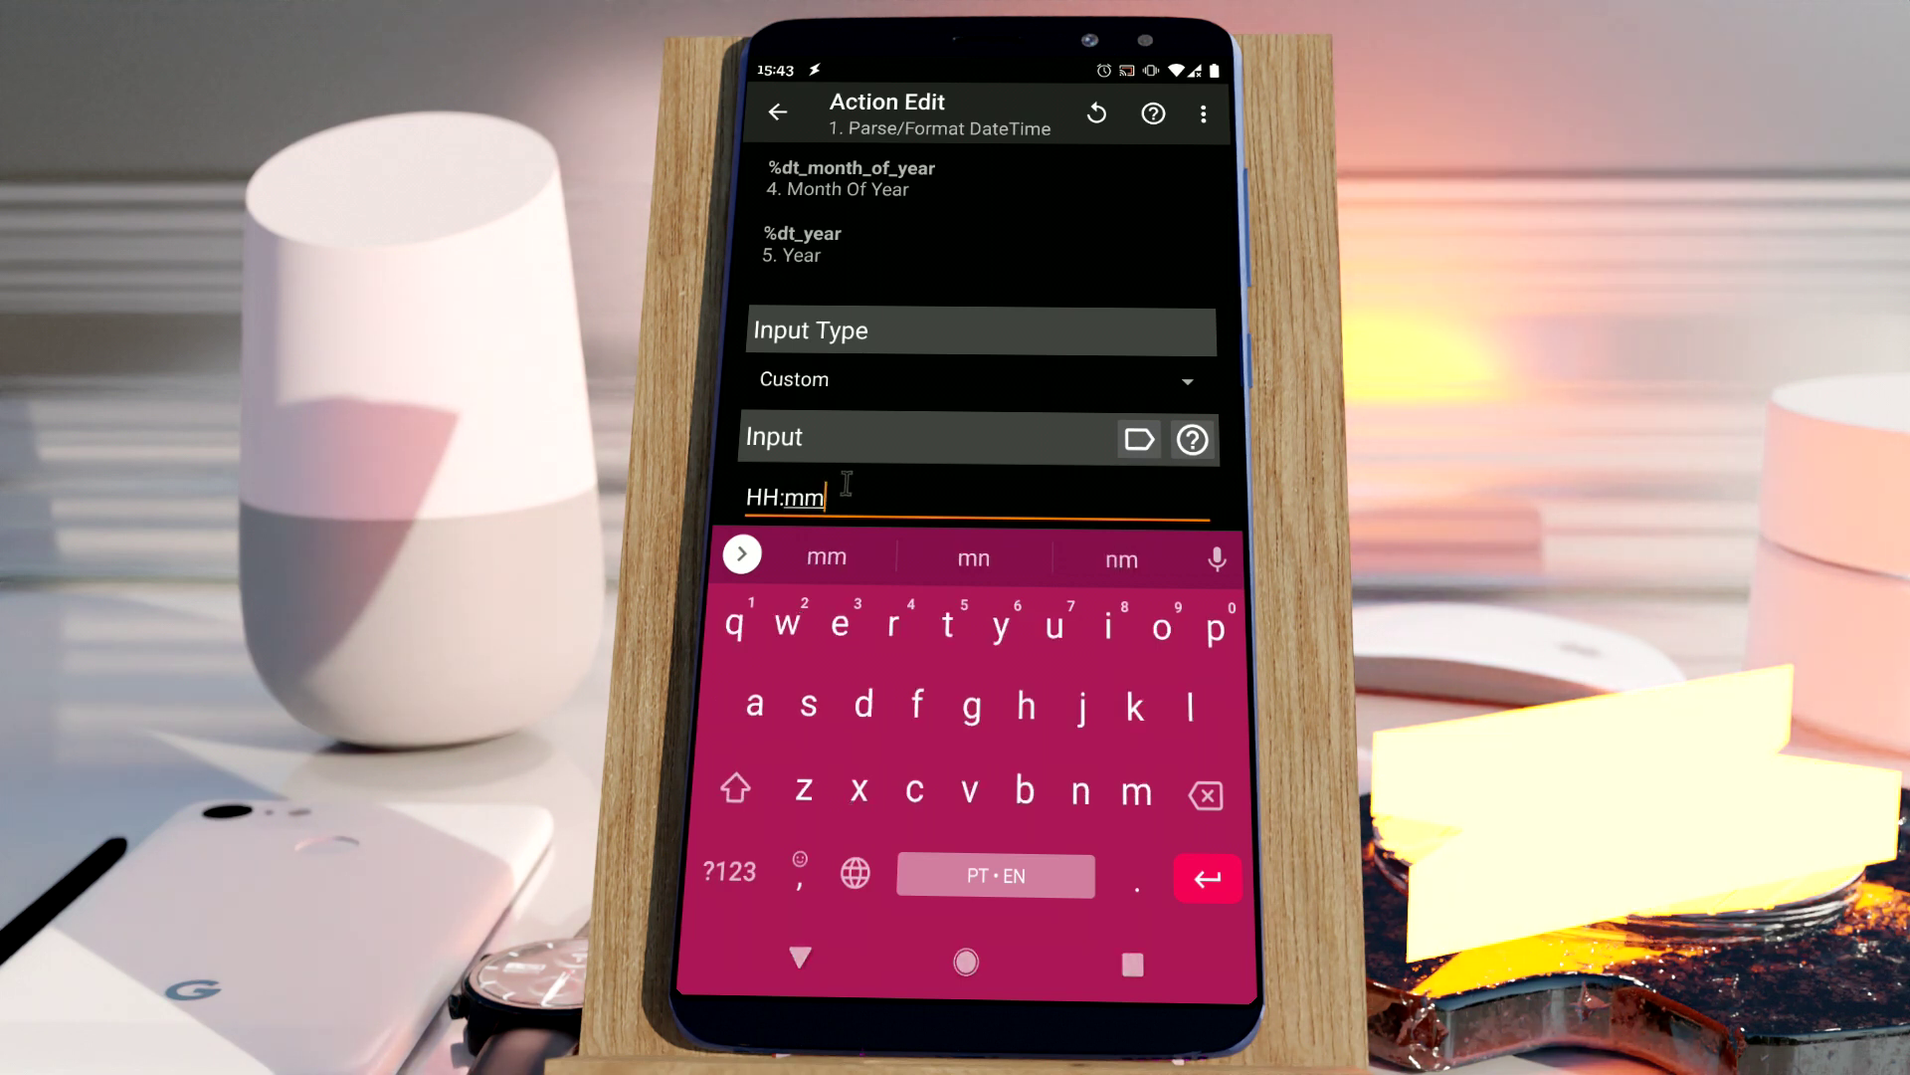
double_click(762, 495)
click(773, 441)
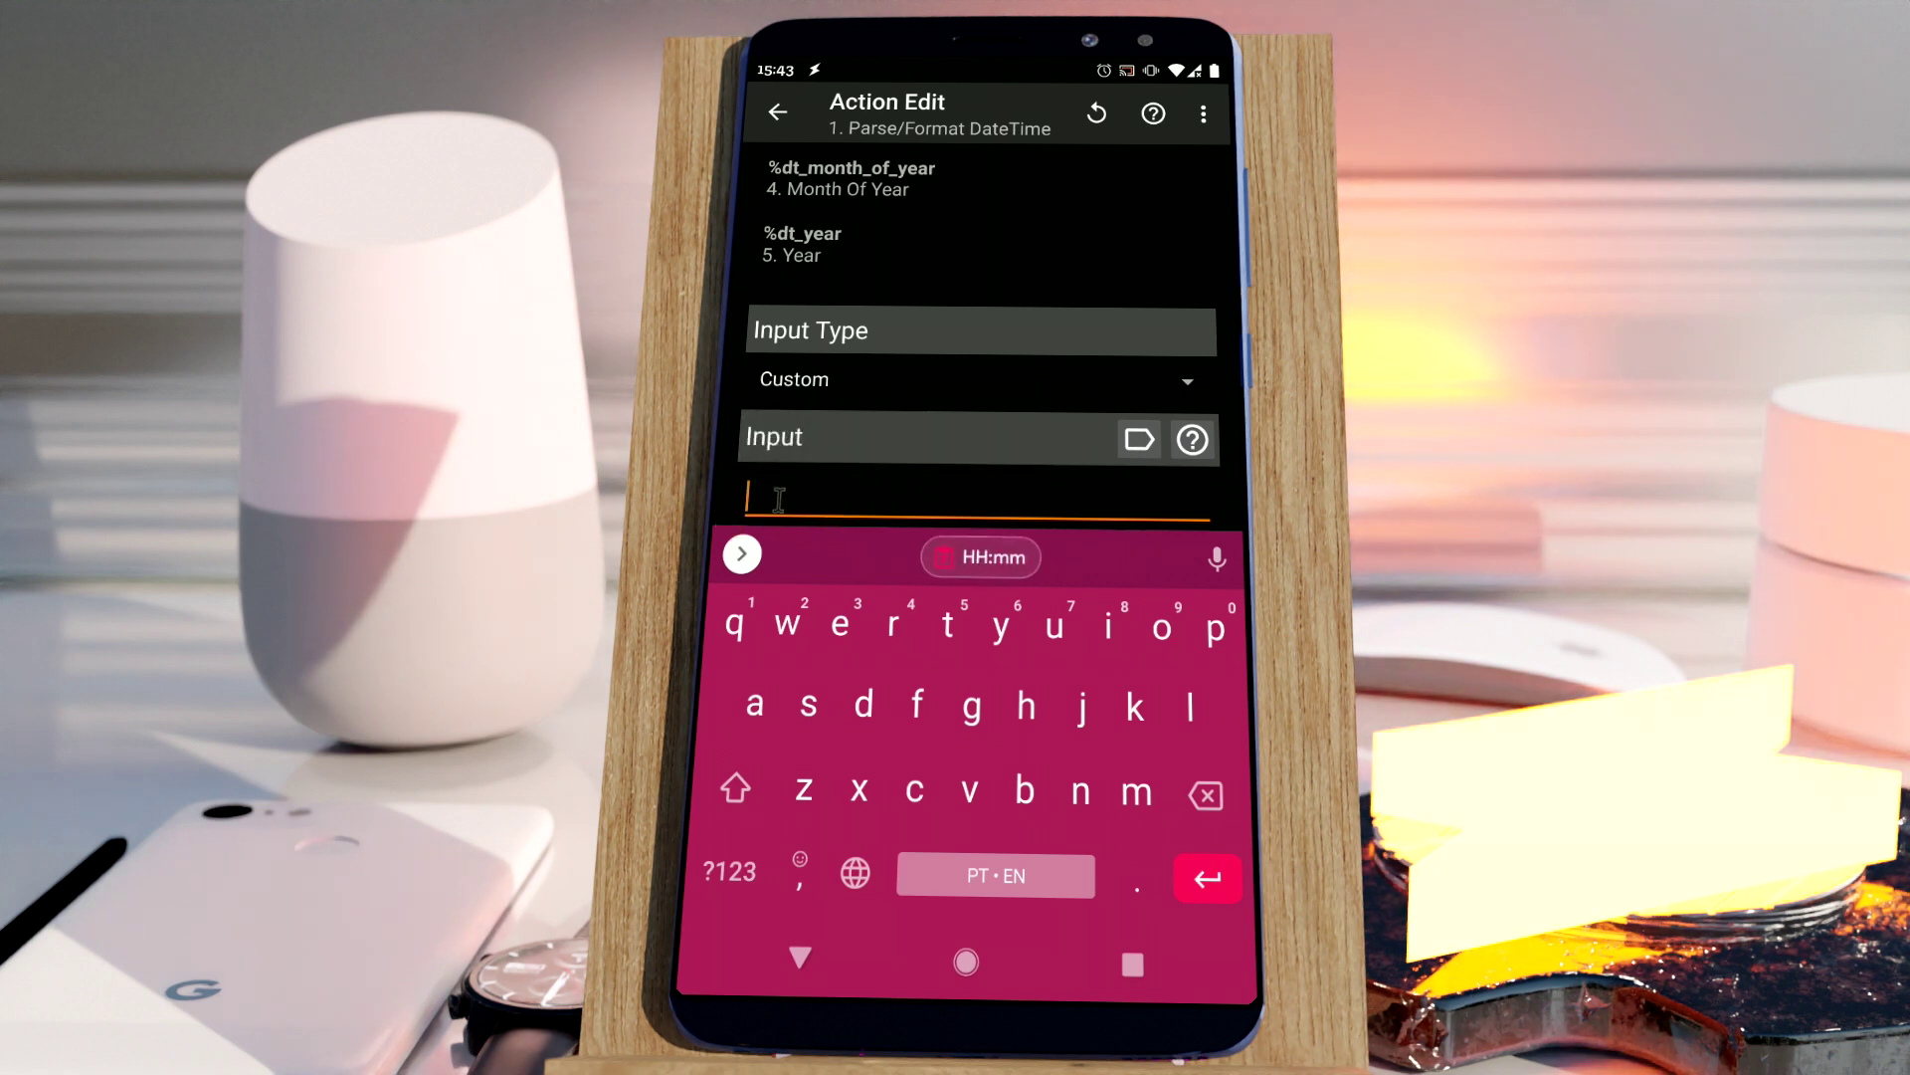
text(1)
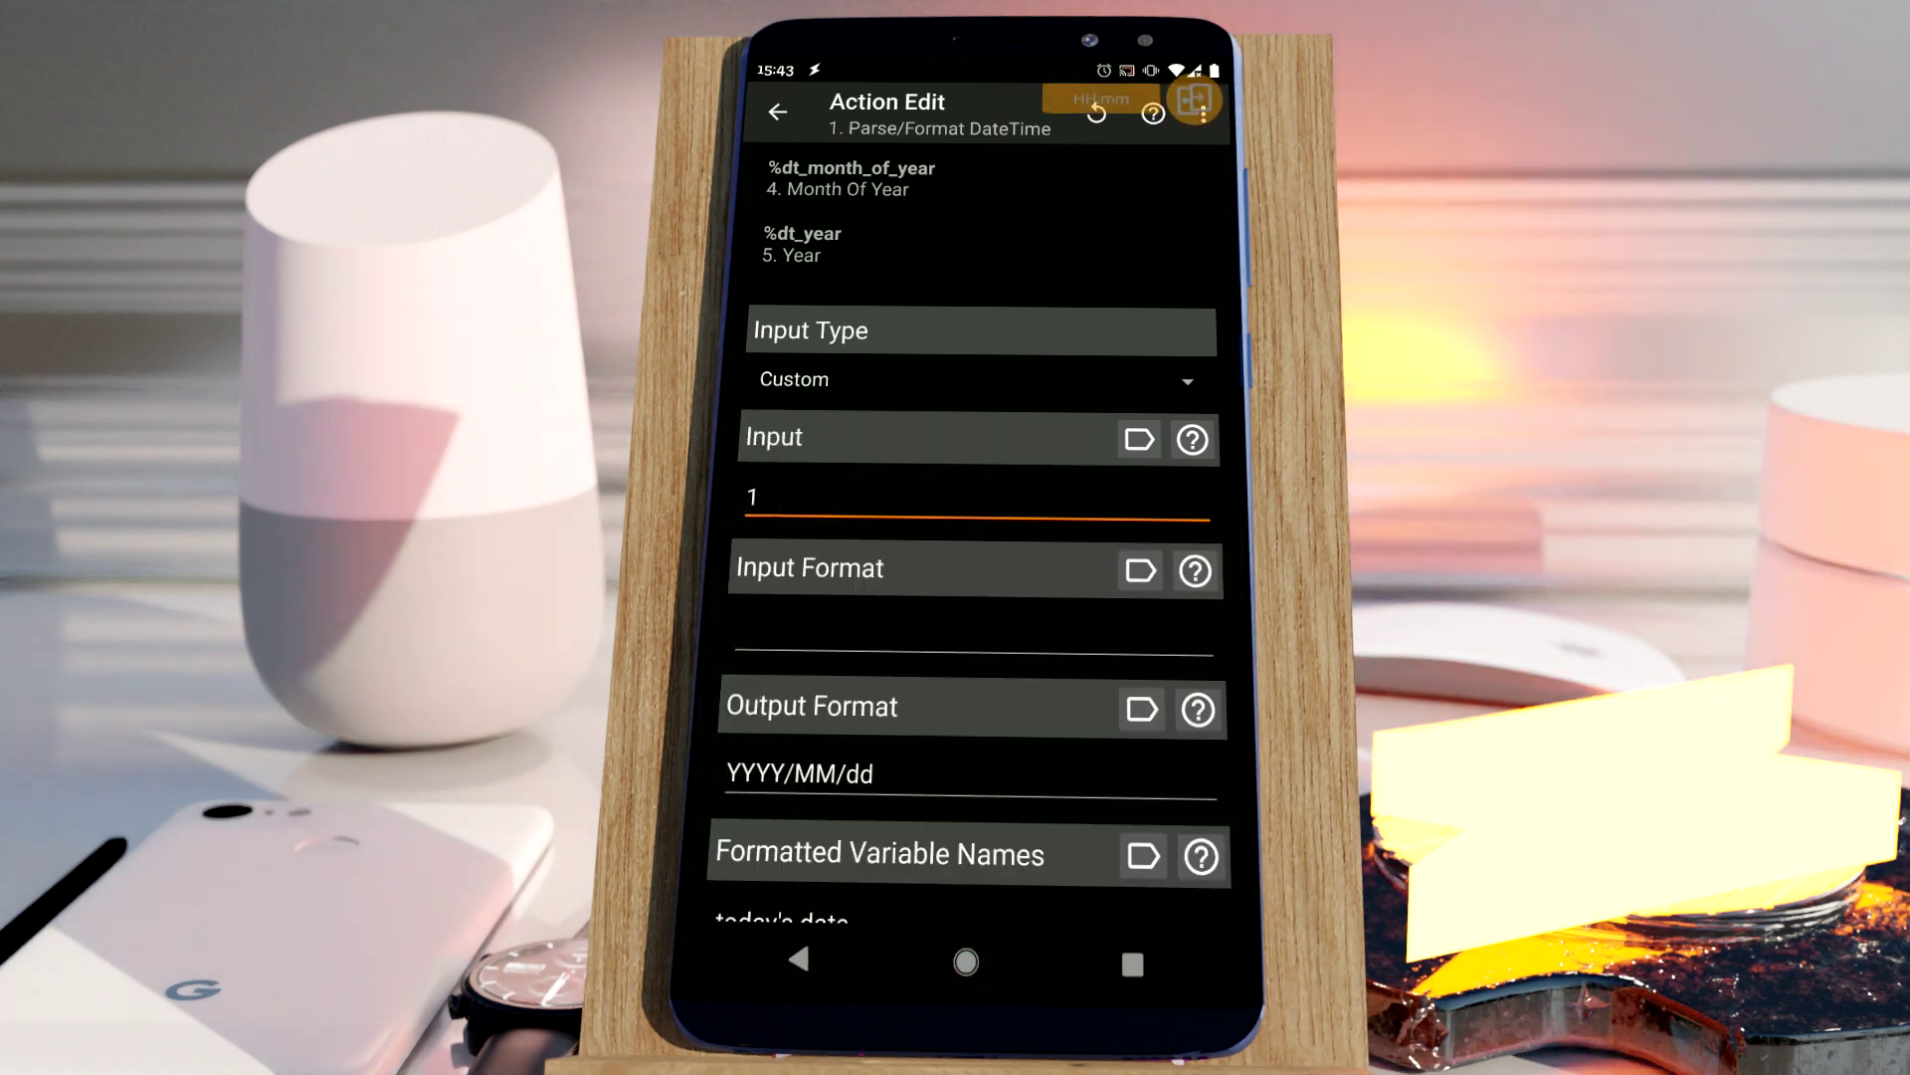
click(758, 498)
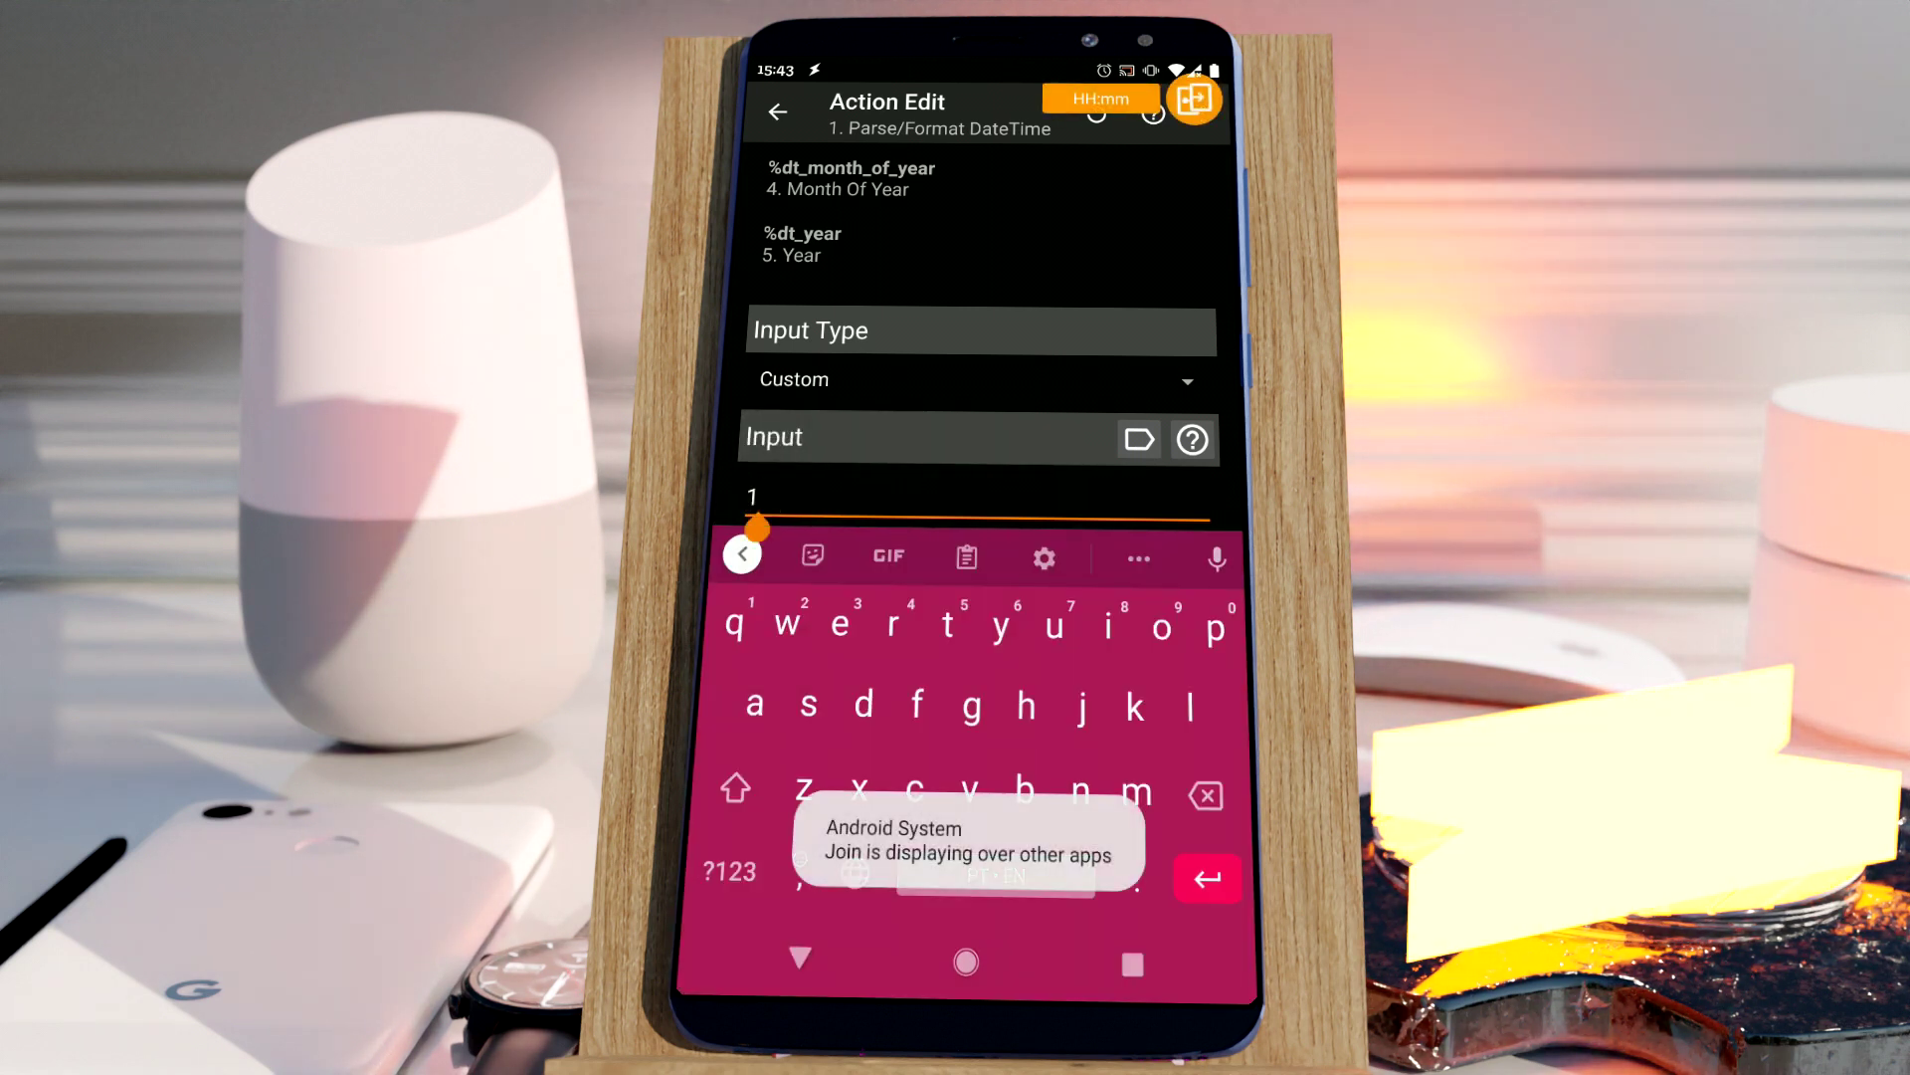
text(7)
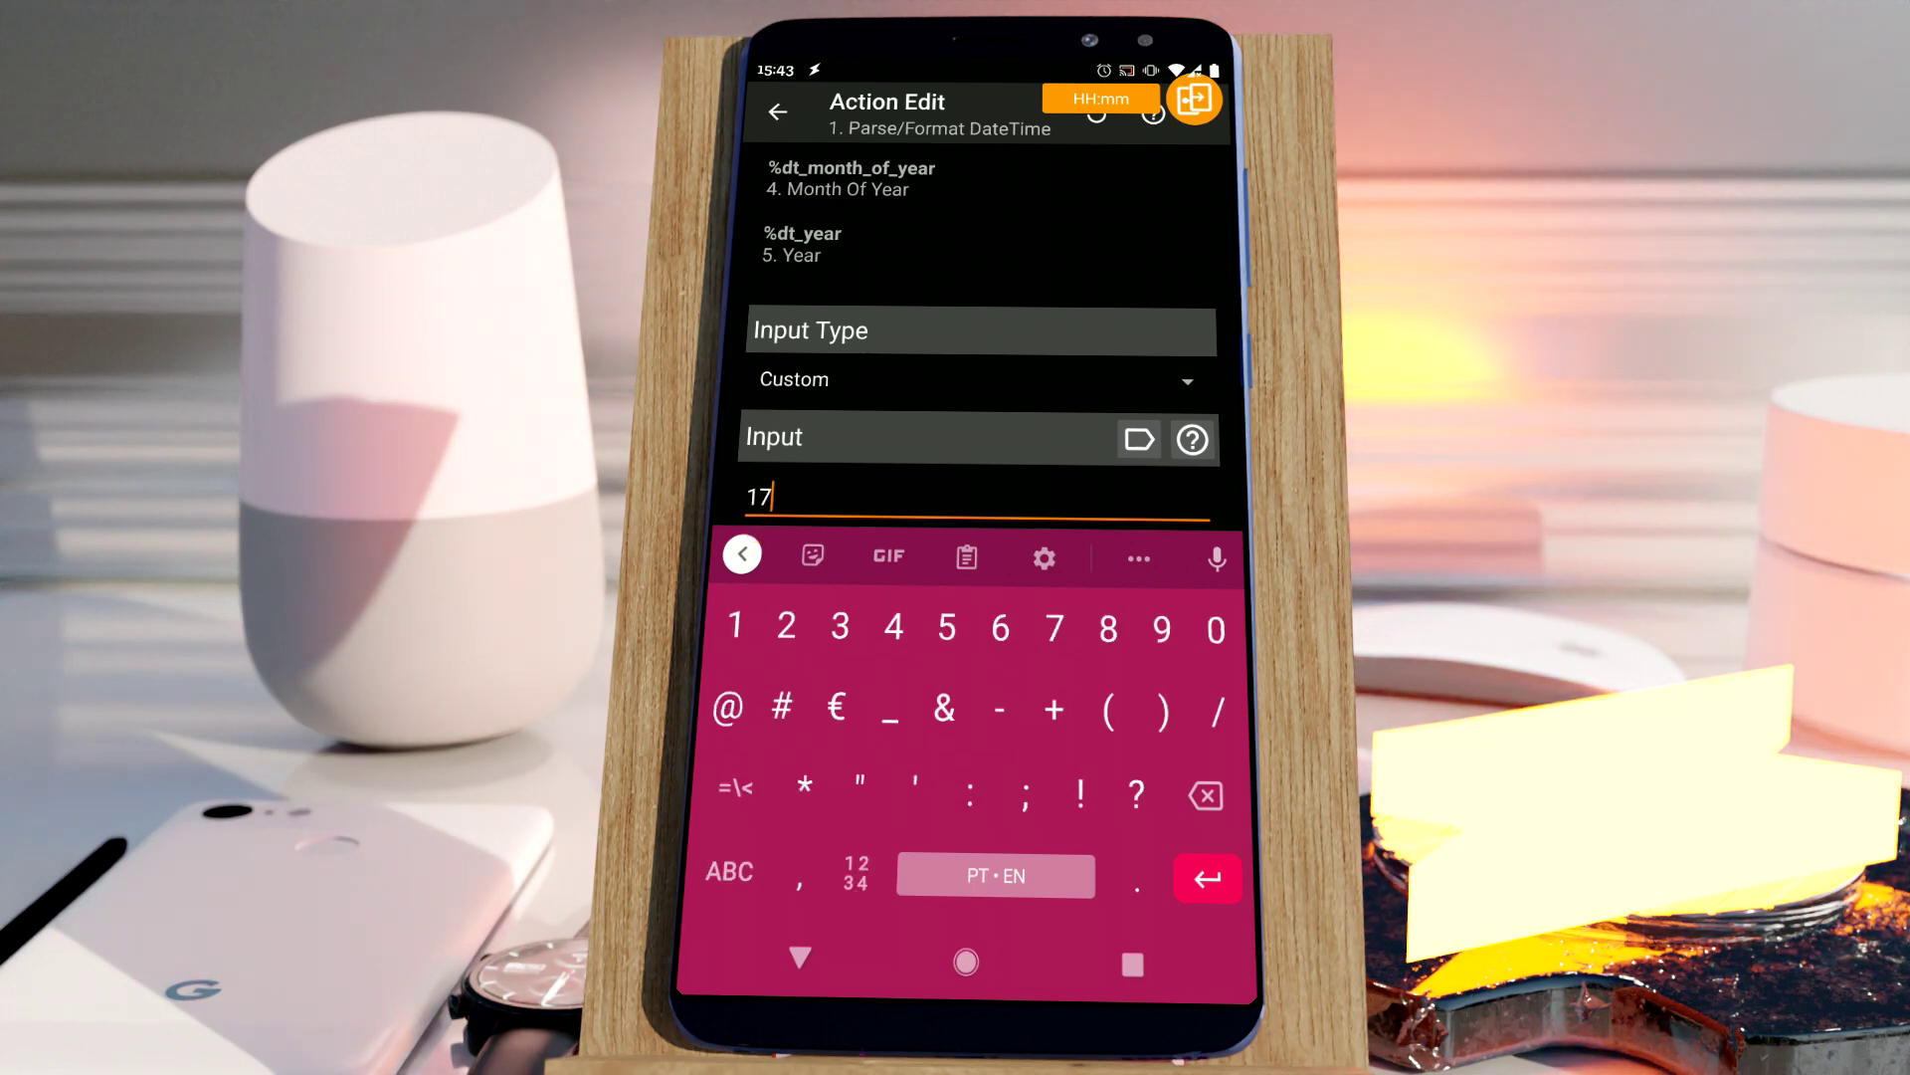
text(:05)
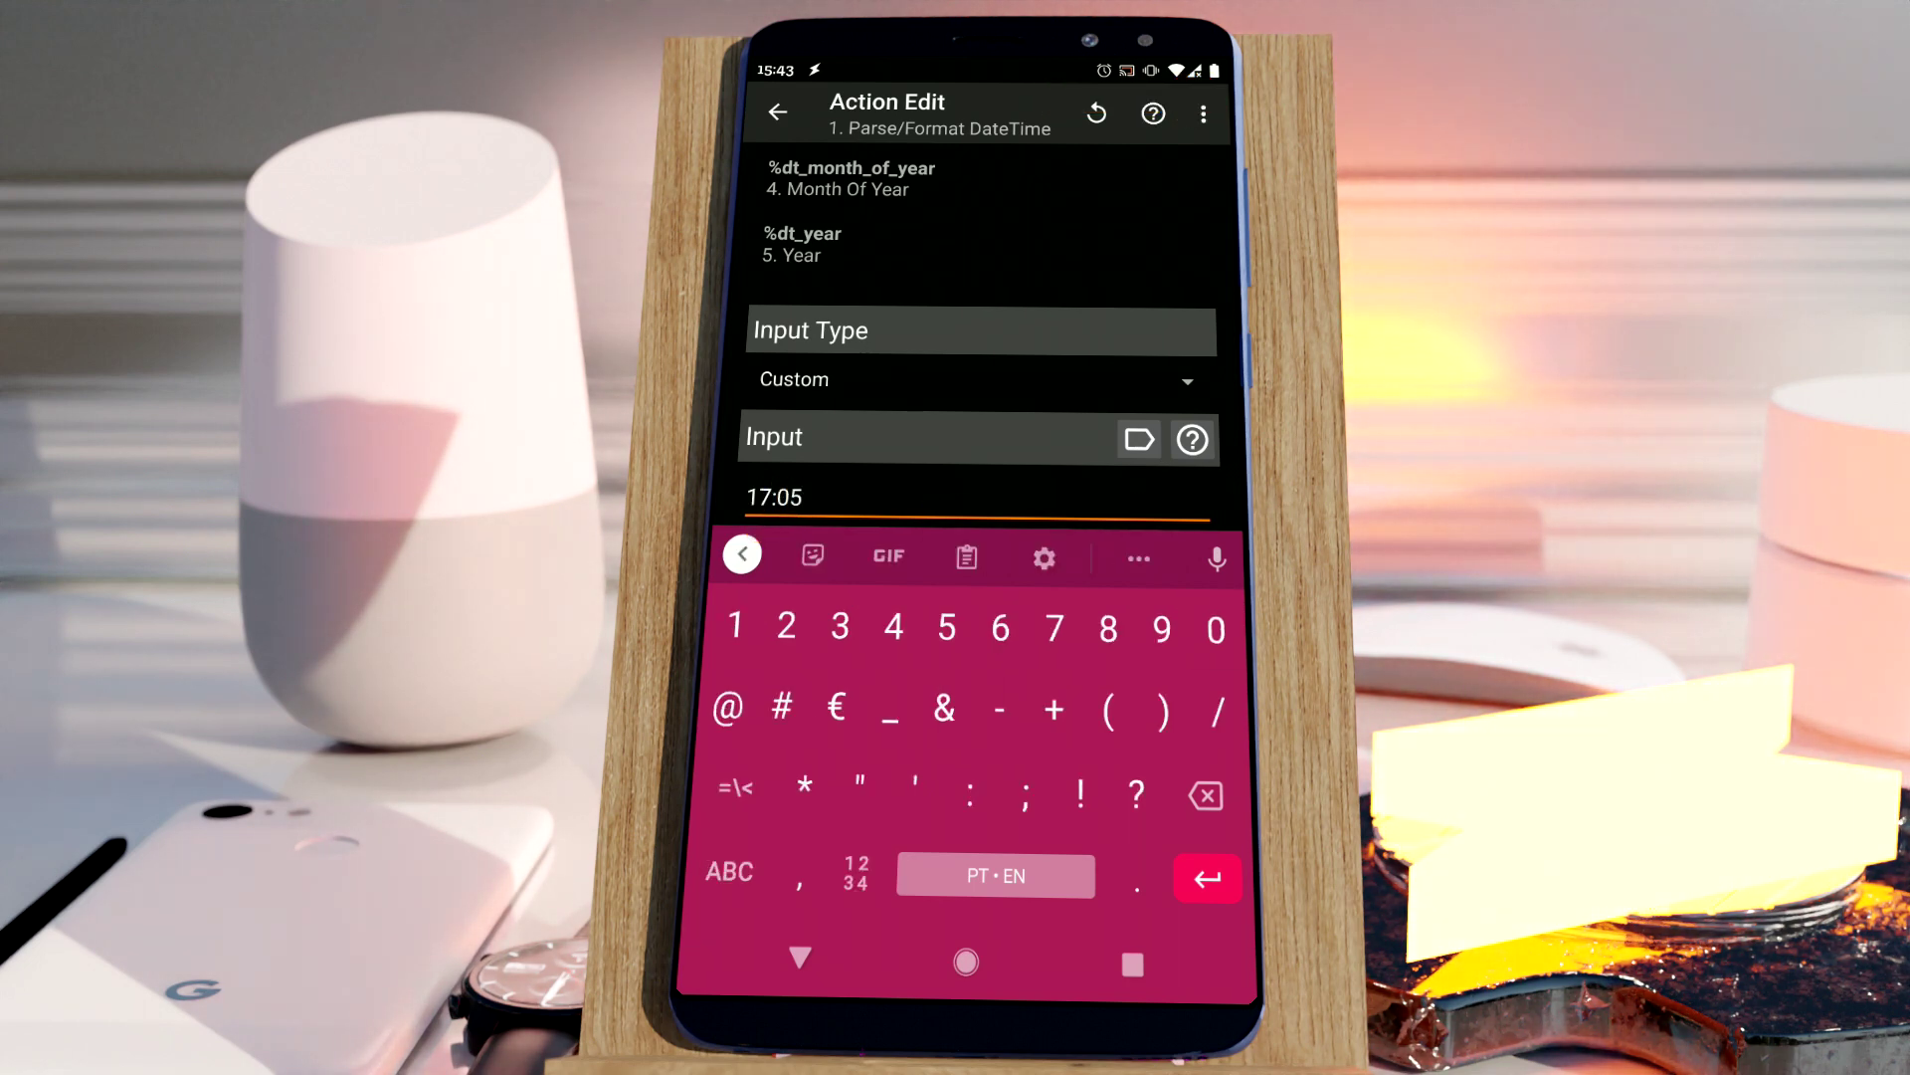
key(Escape)
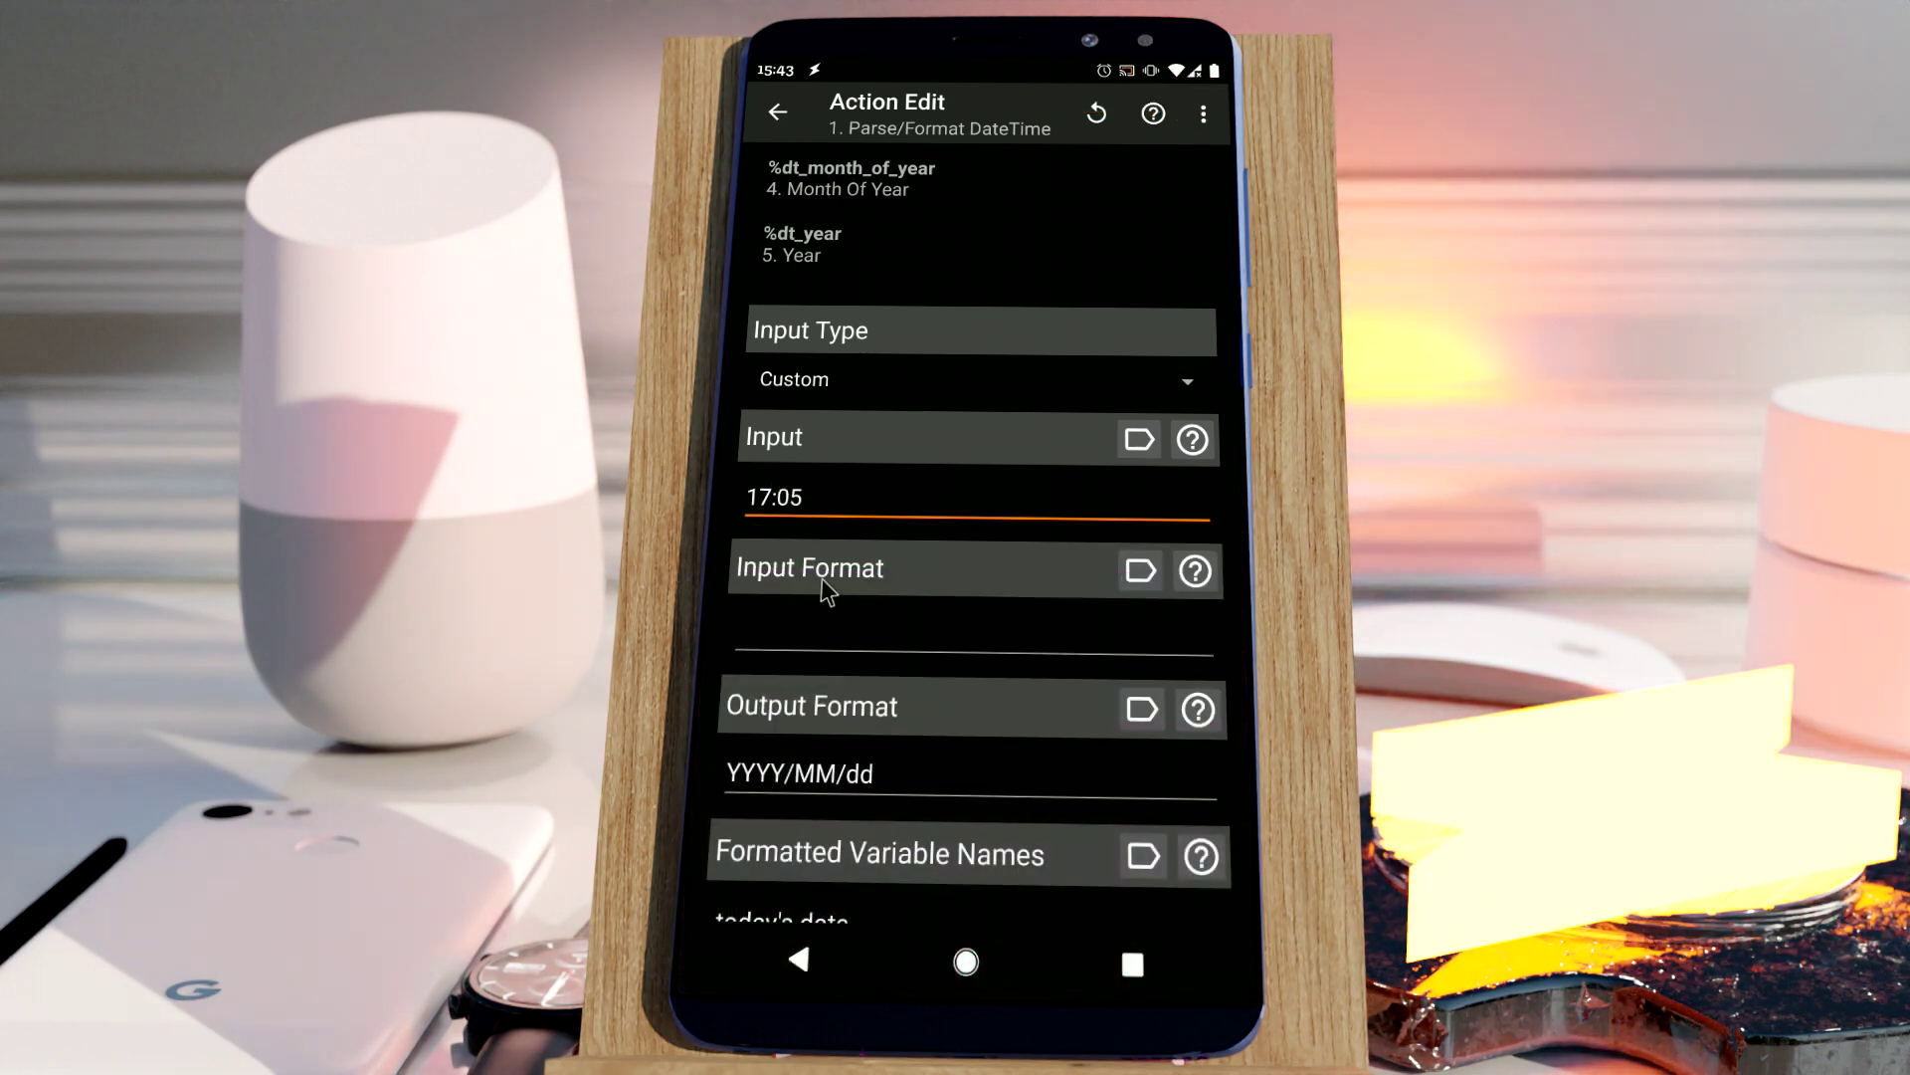
click(822, 612)
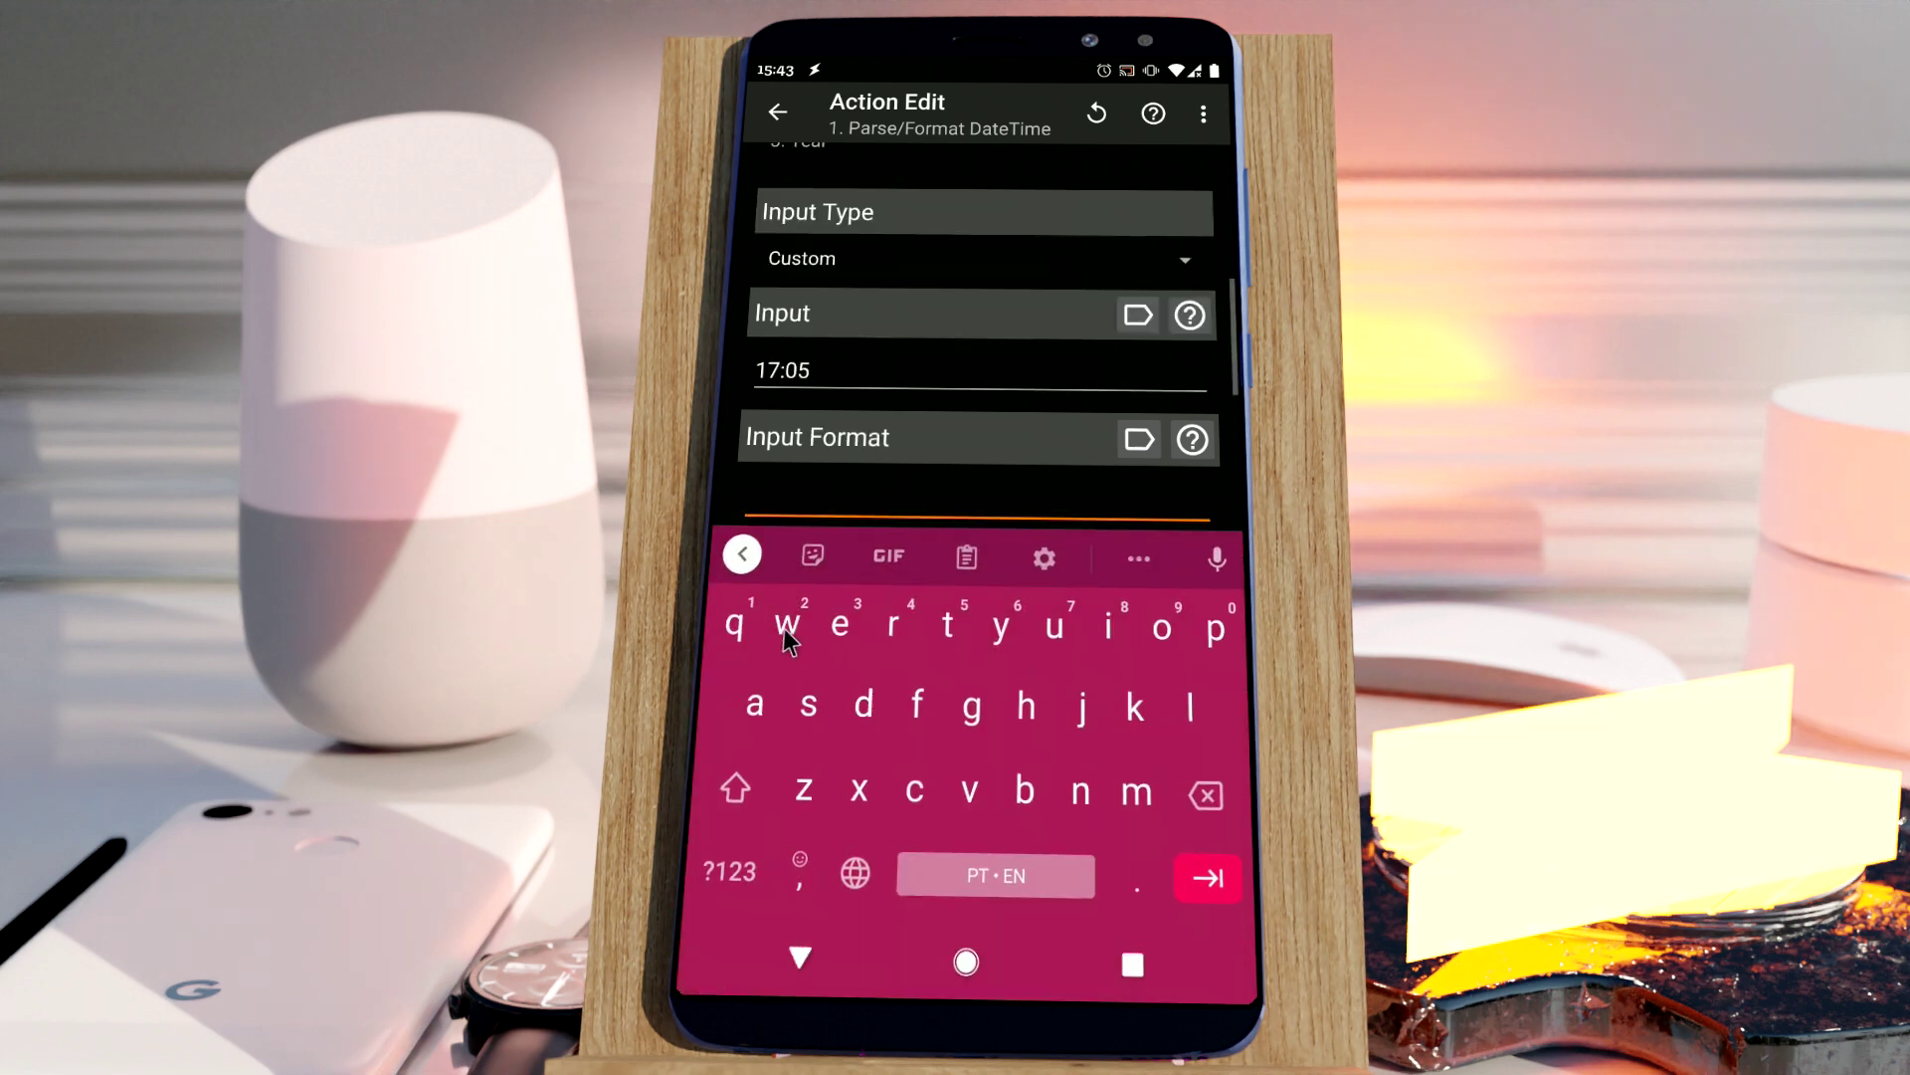
- Set Input Format to HH:mm and replace the Output Format with mm
click(785, 498)
click(783, 440)
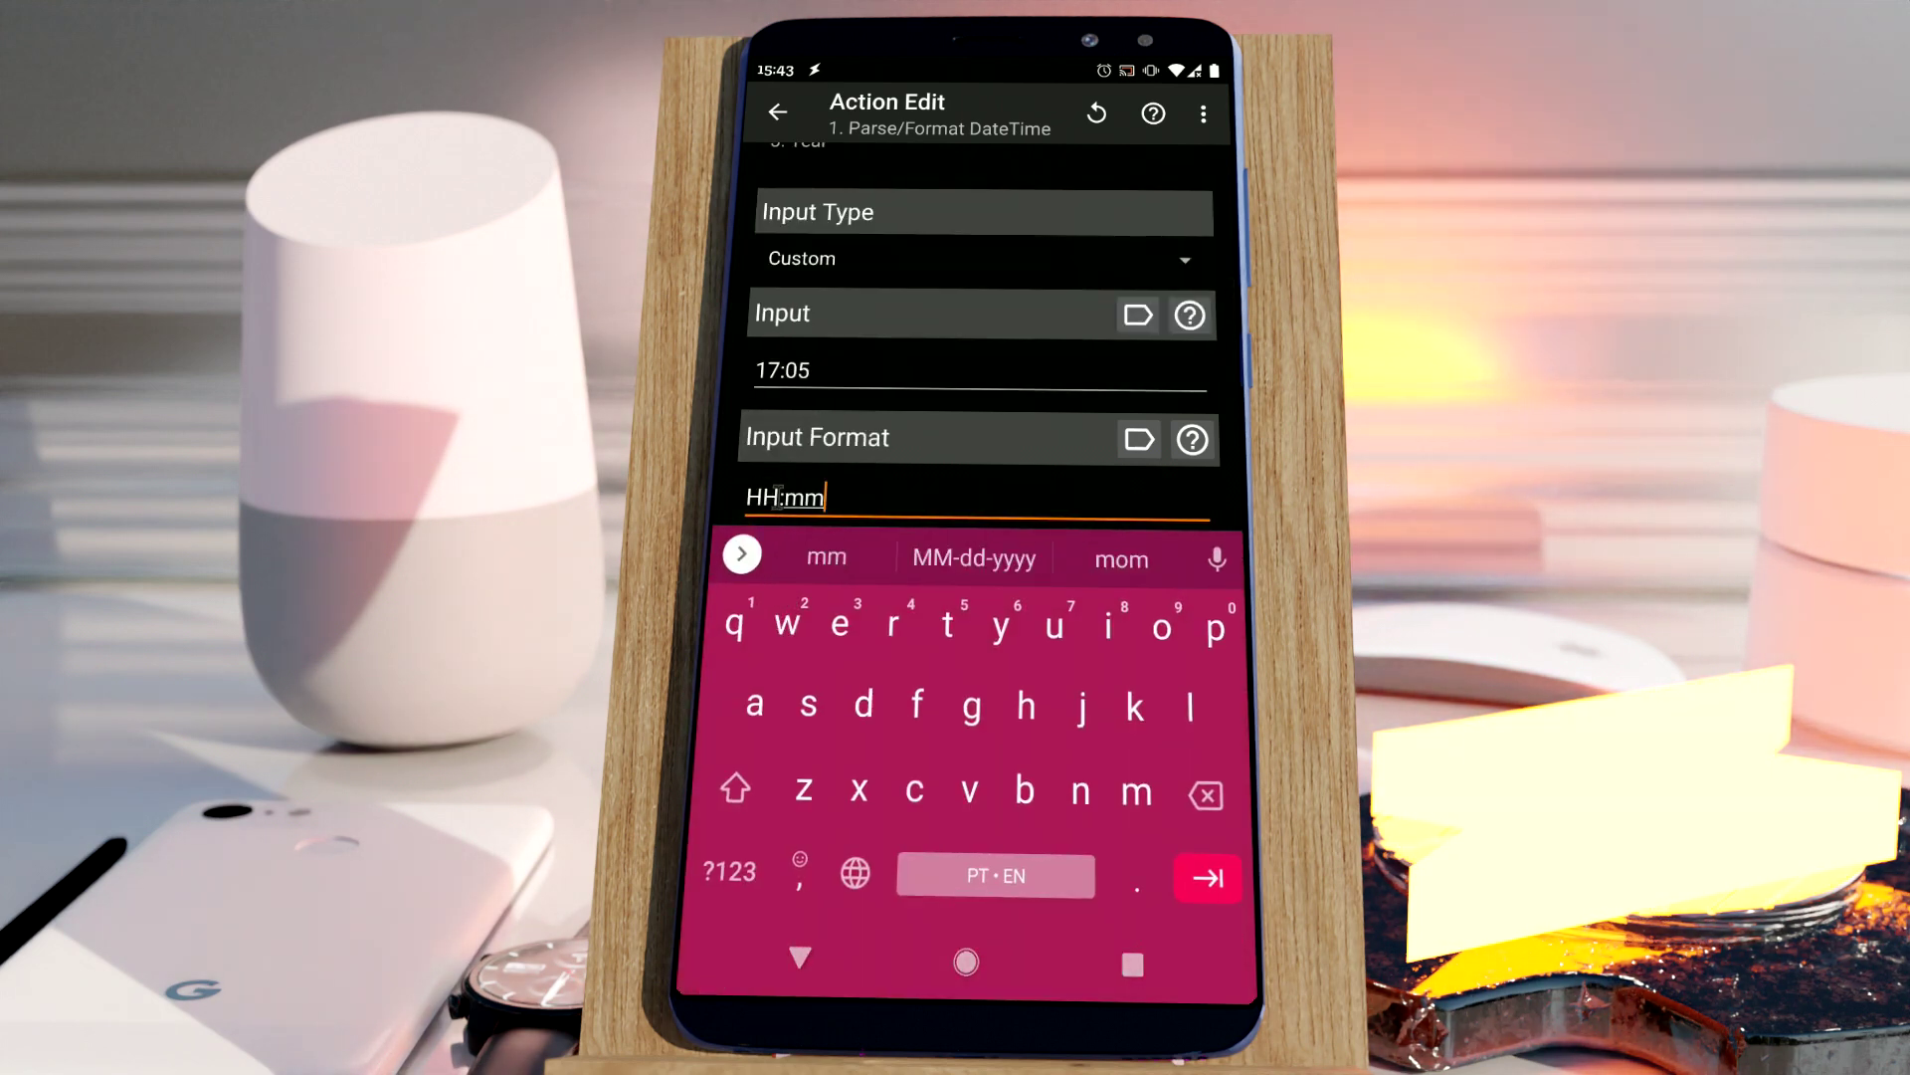
click(800, 957)
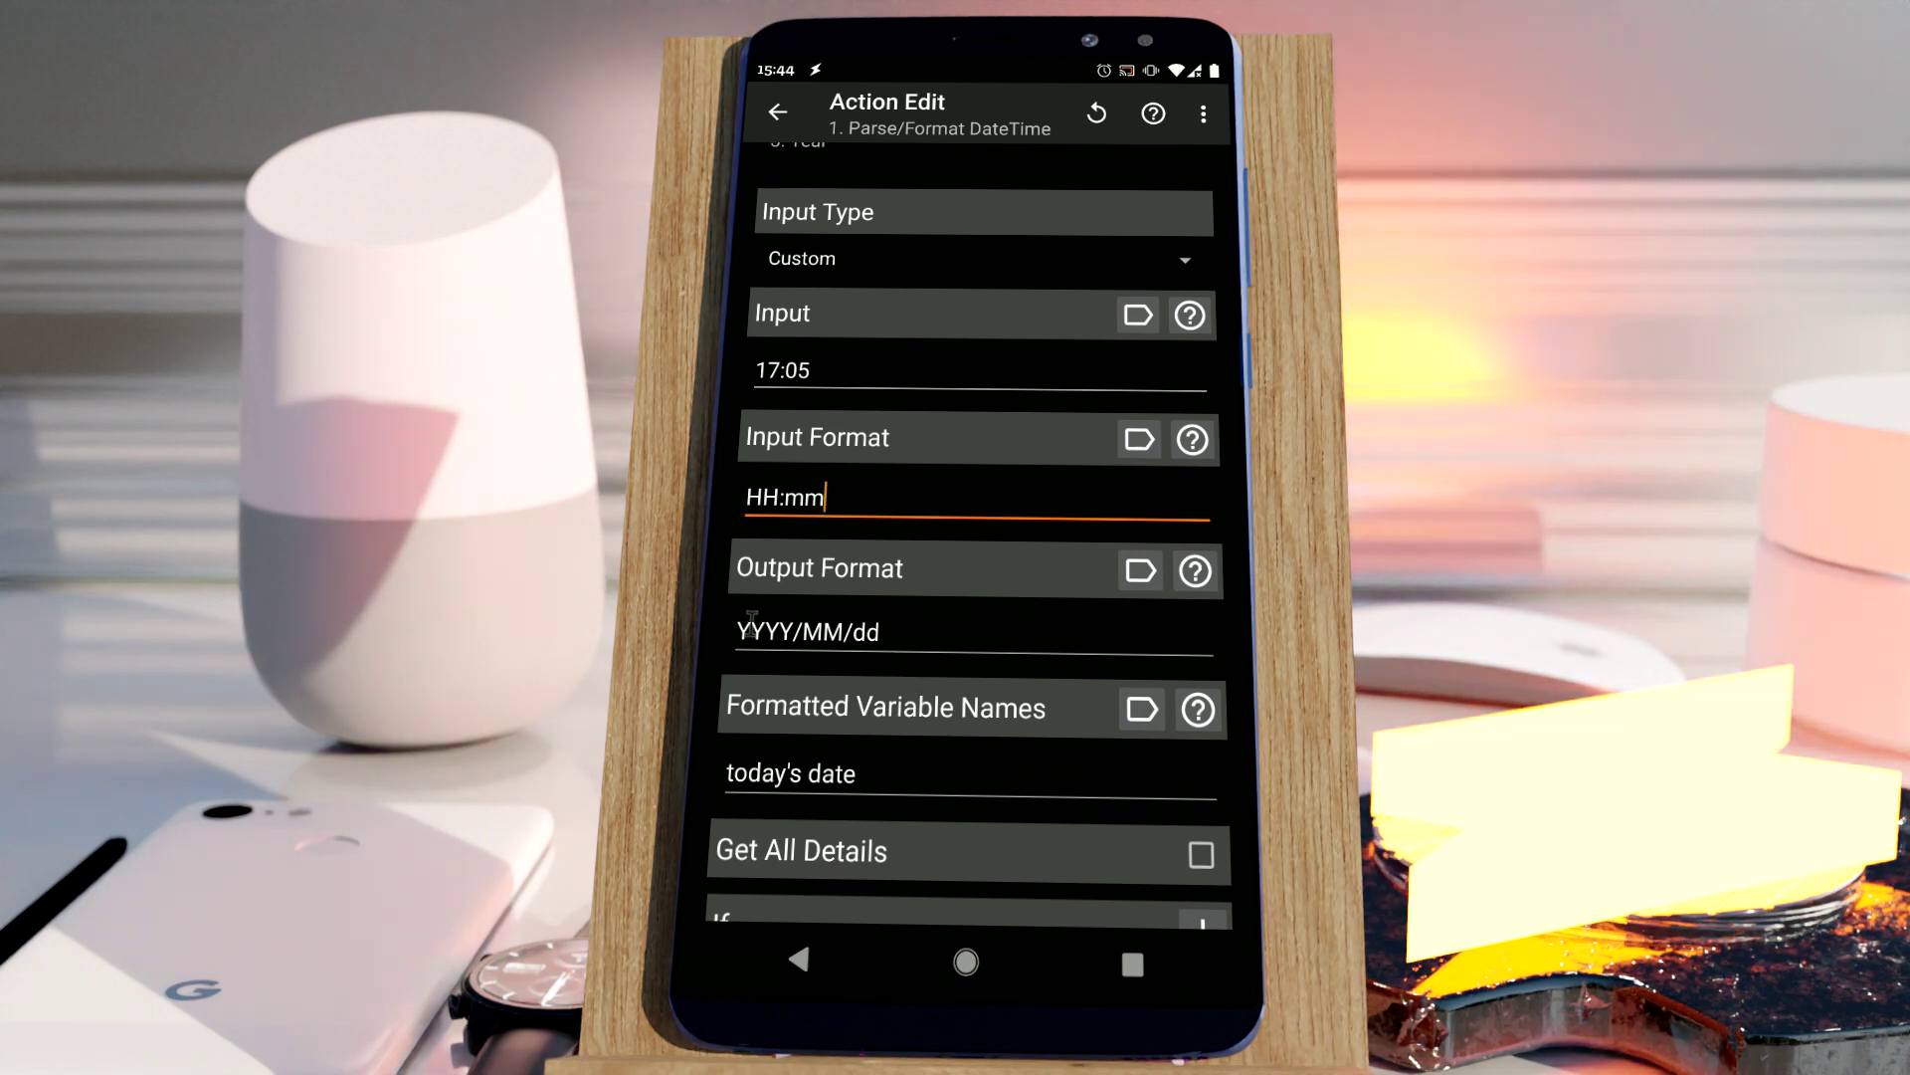
double_click(907, 629)
click(1206, 794)
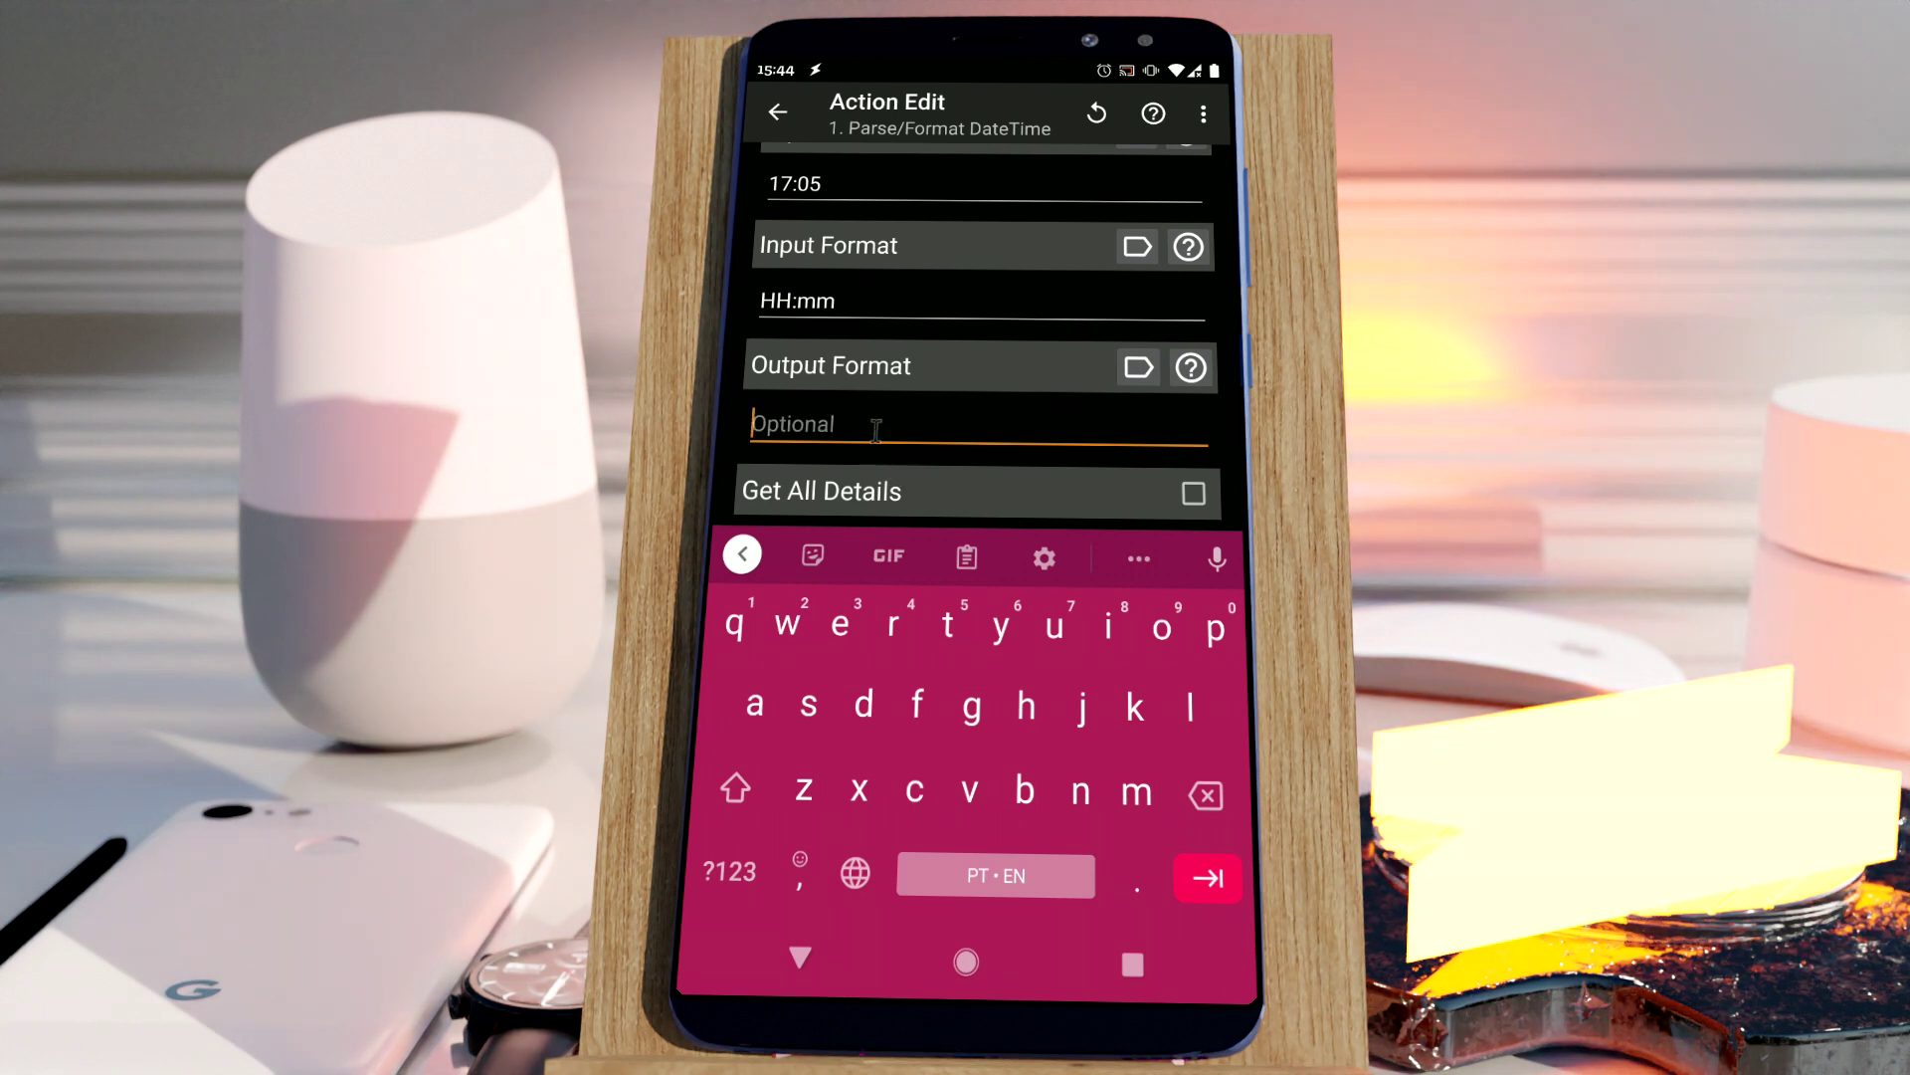
click(730, 876)
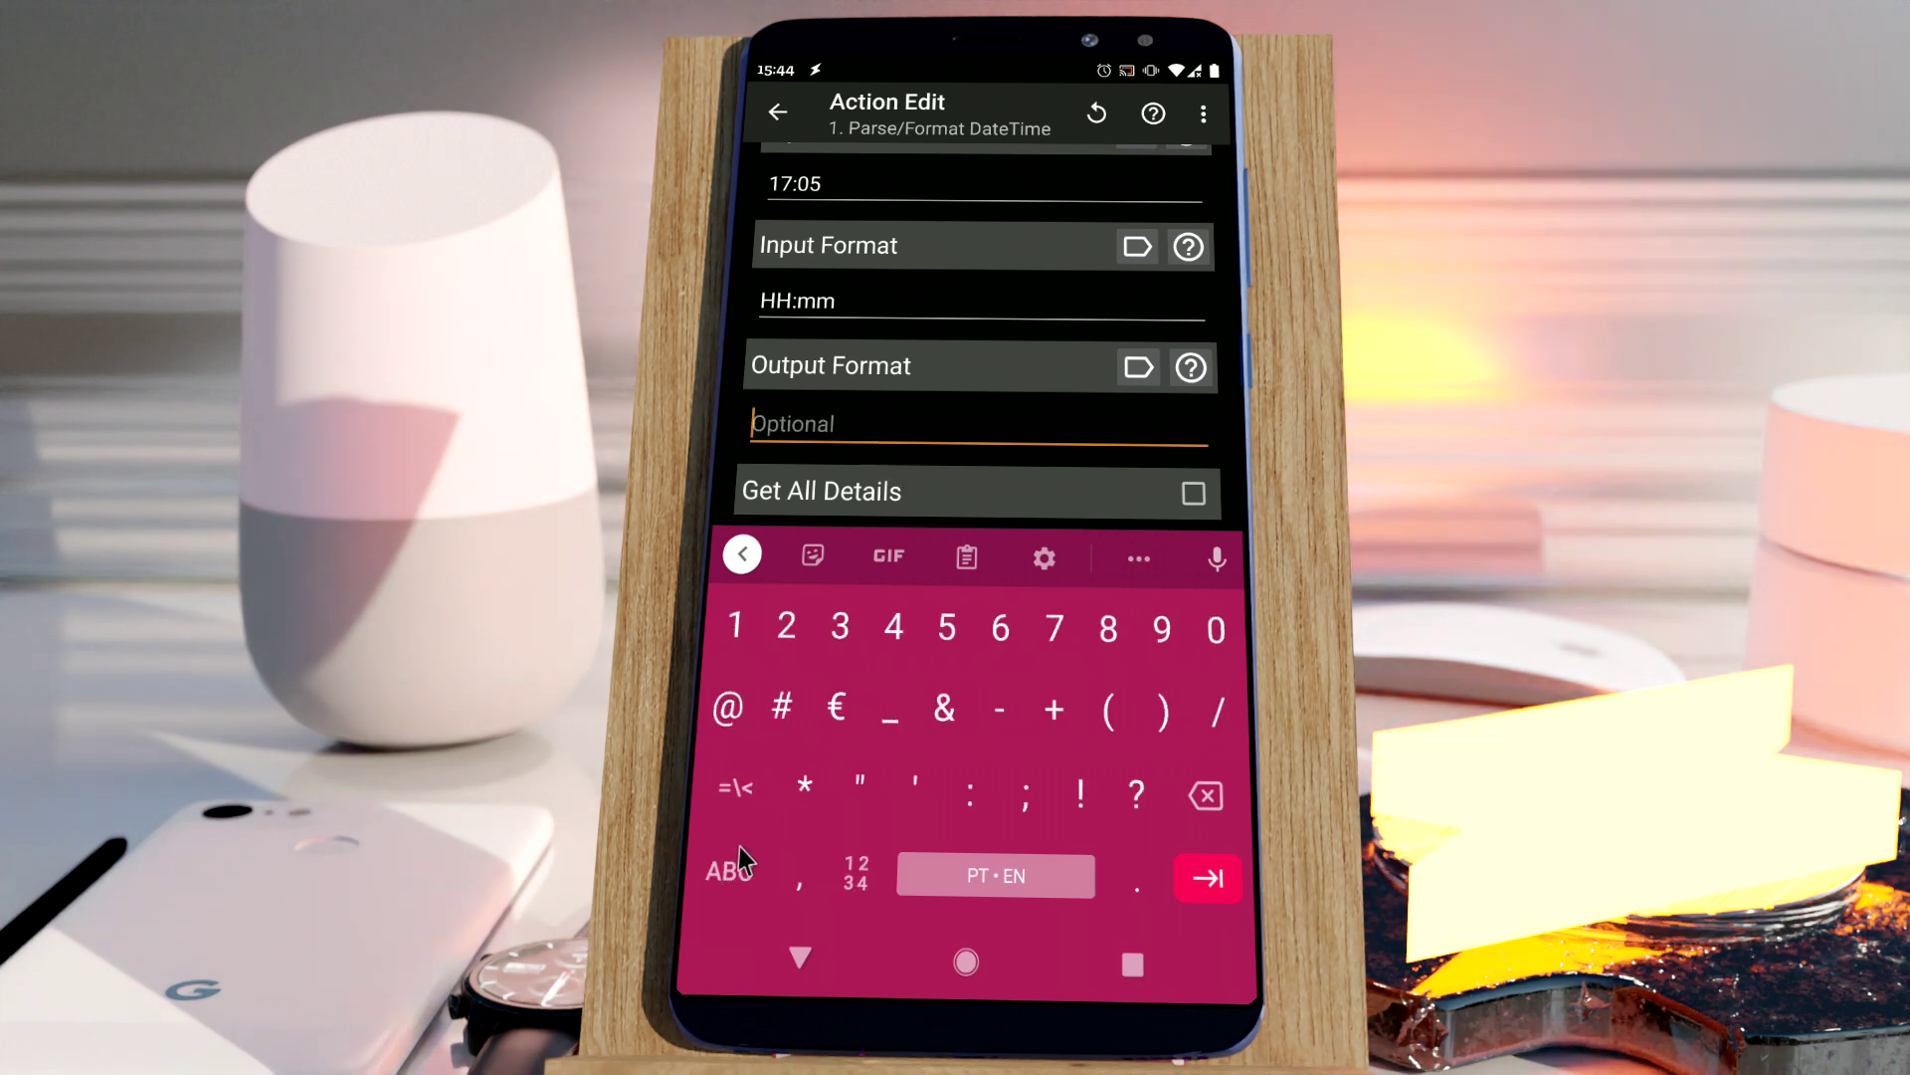
click(741, 854)
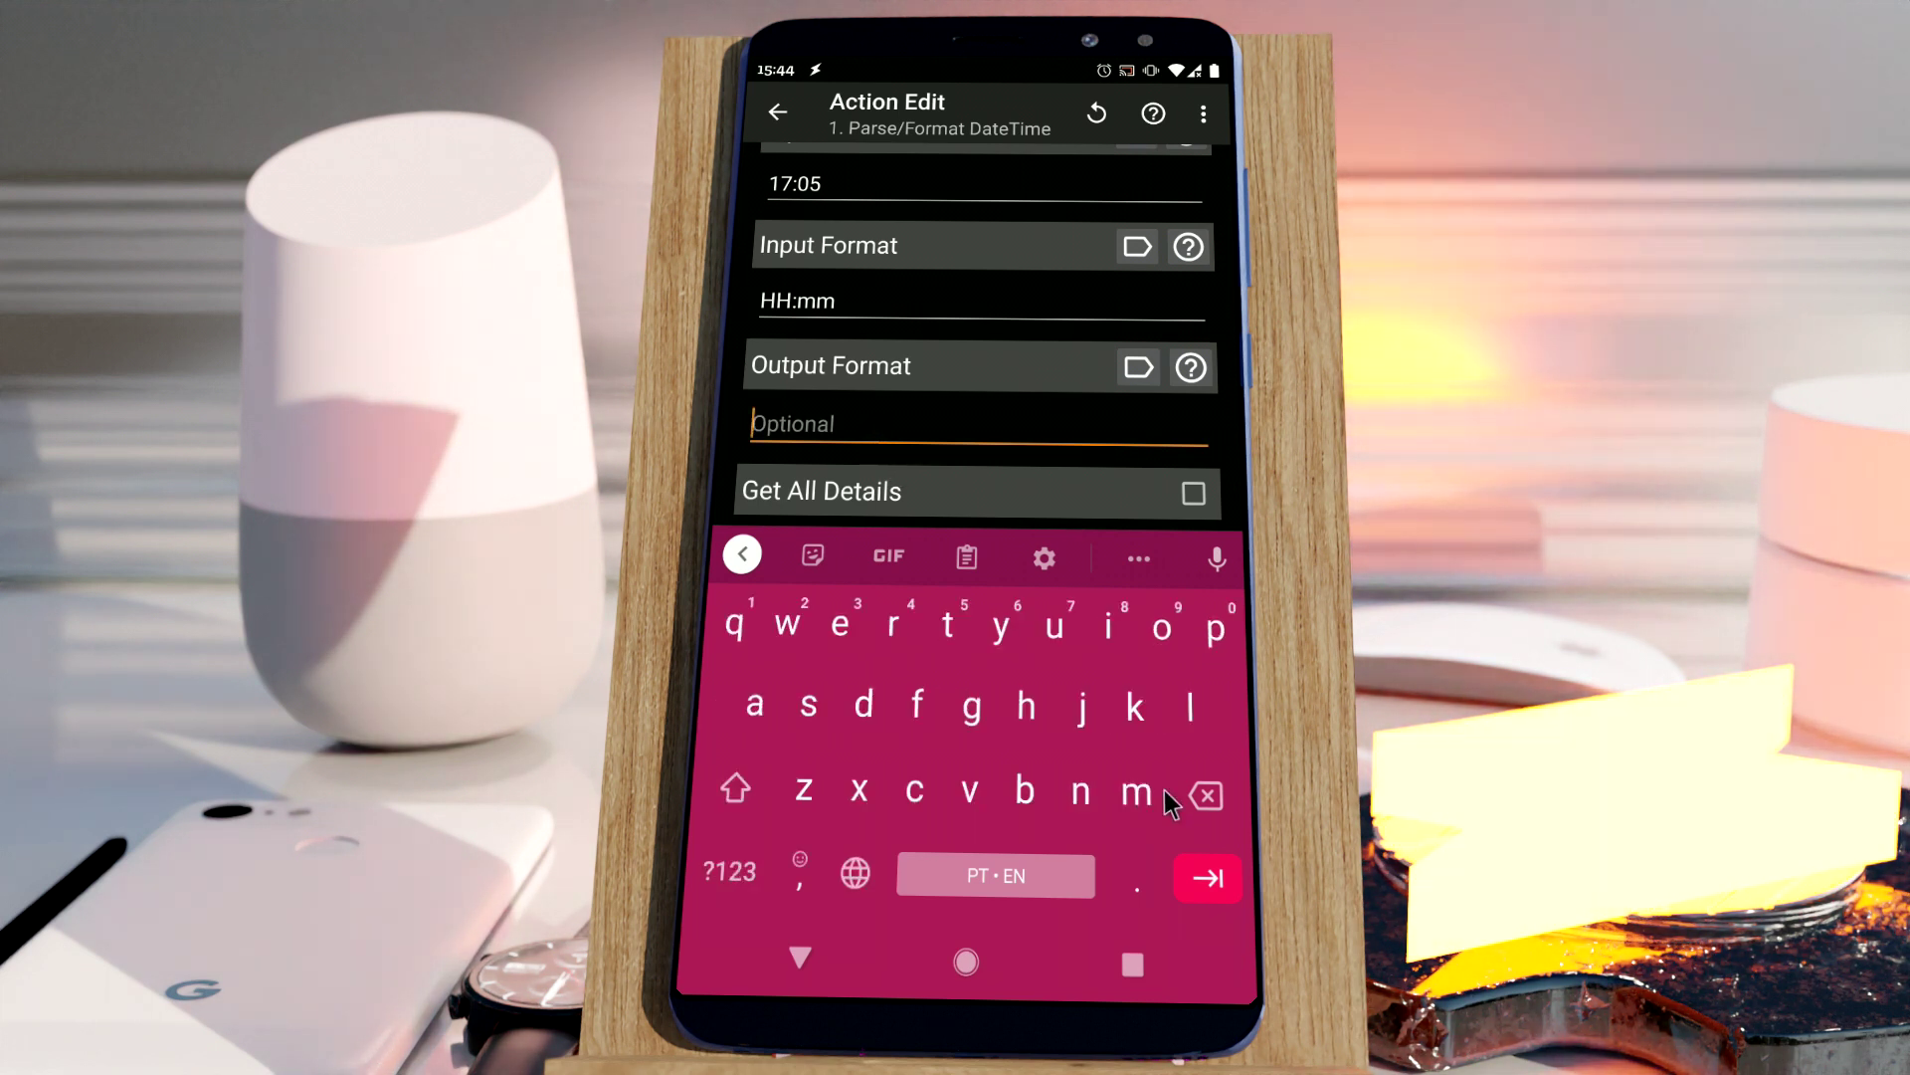
text(mm)
click(800, 957)
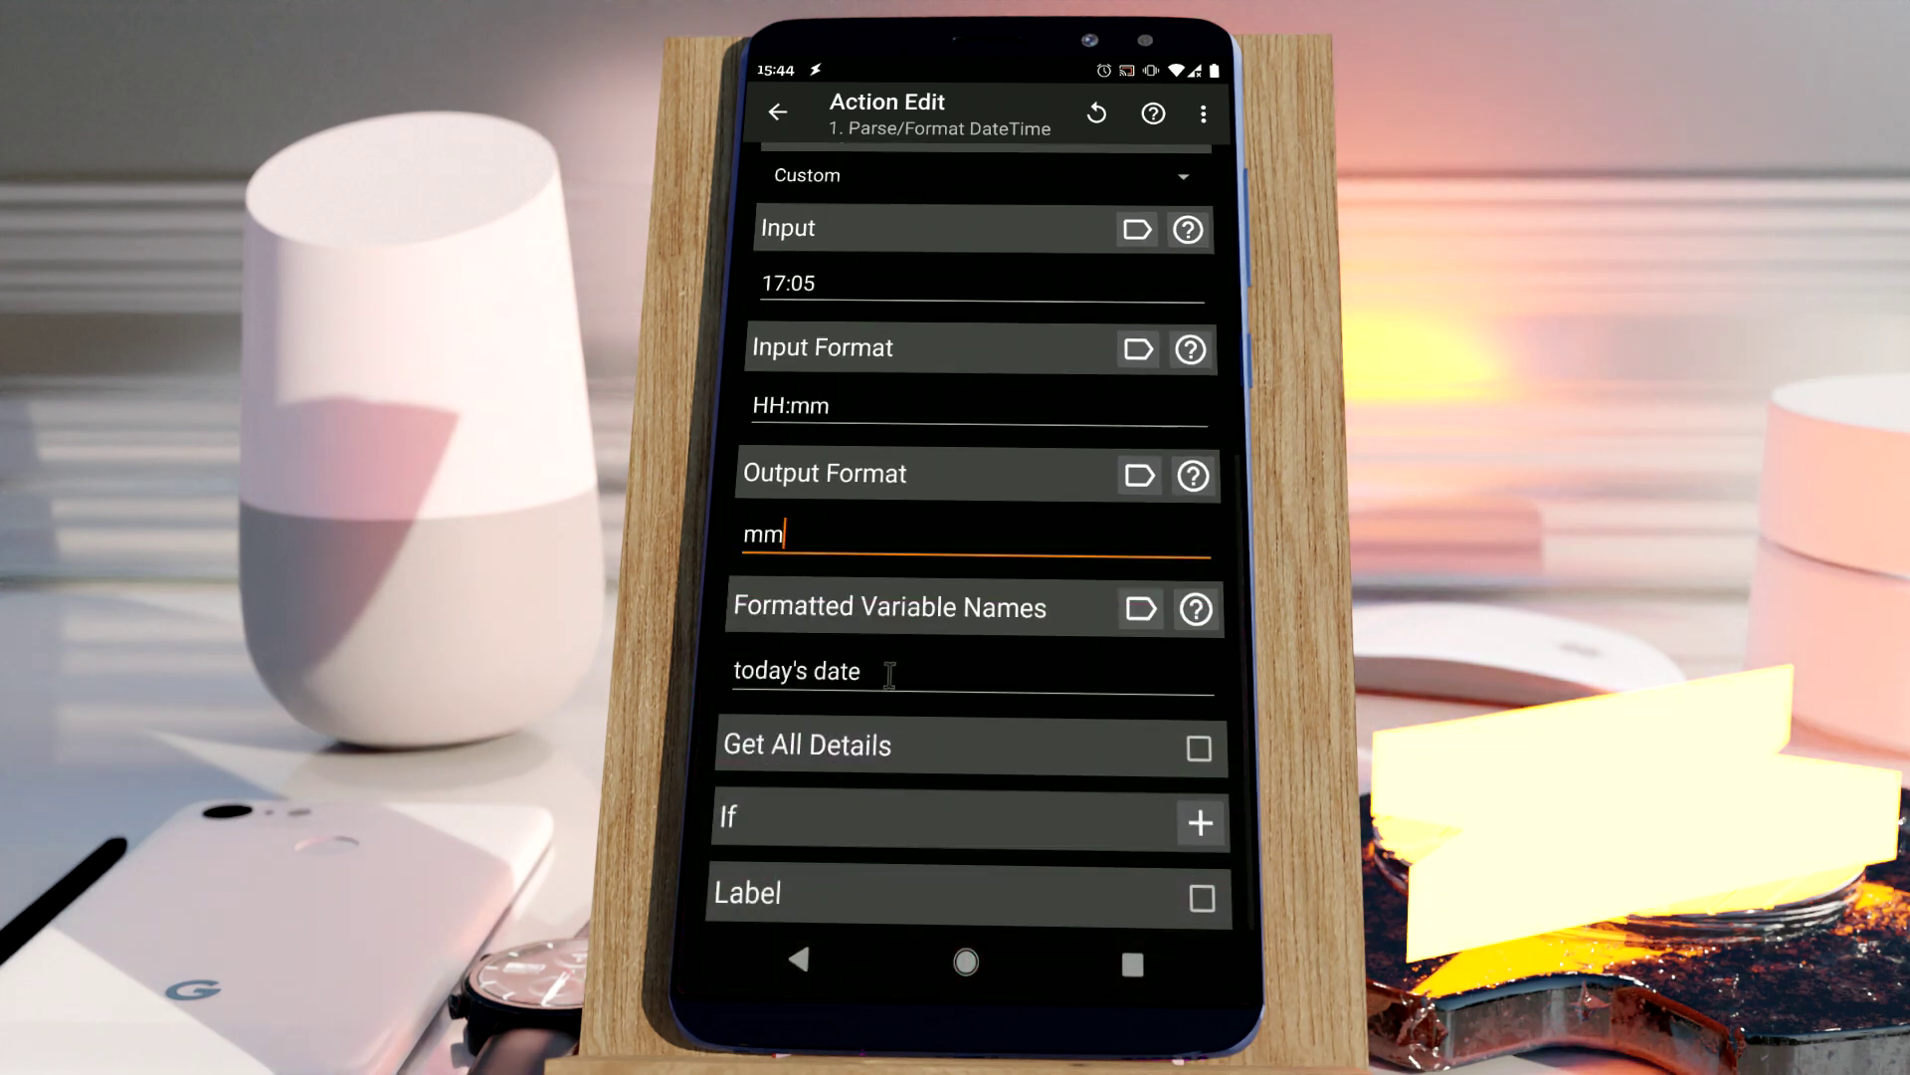
- Rename the formatted variable from today's date to minutes
double_click(708, 687)
mouse_move(1136, 791)
mouse_down()
mouse_move(1134, 657)
mouse_move(970, 612)
mouse_move(808, 704)
mouse_up()
click(800, 957)
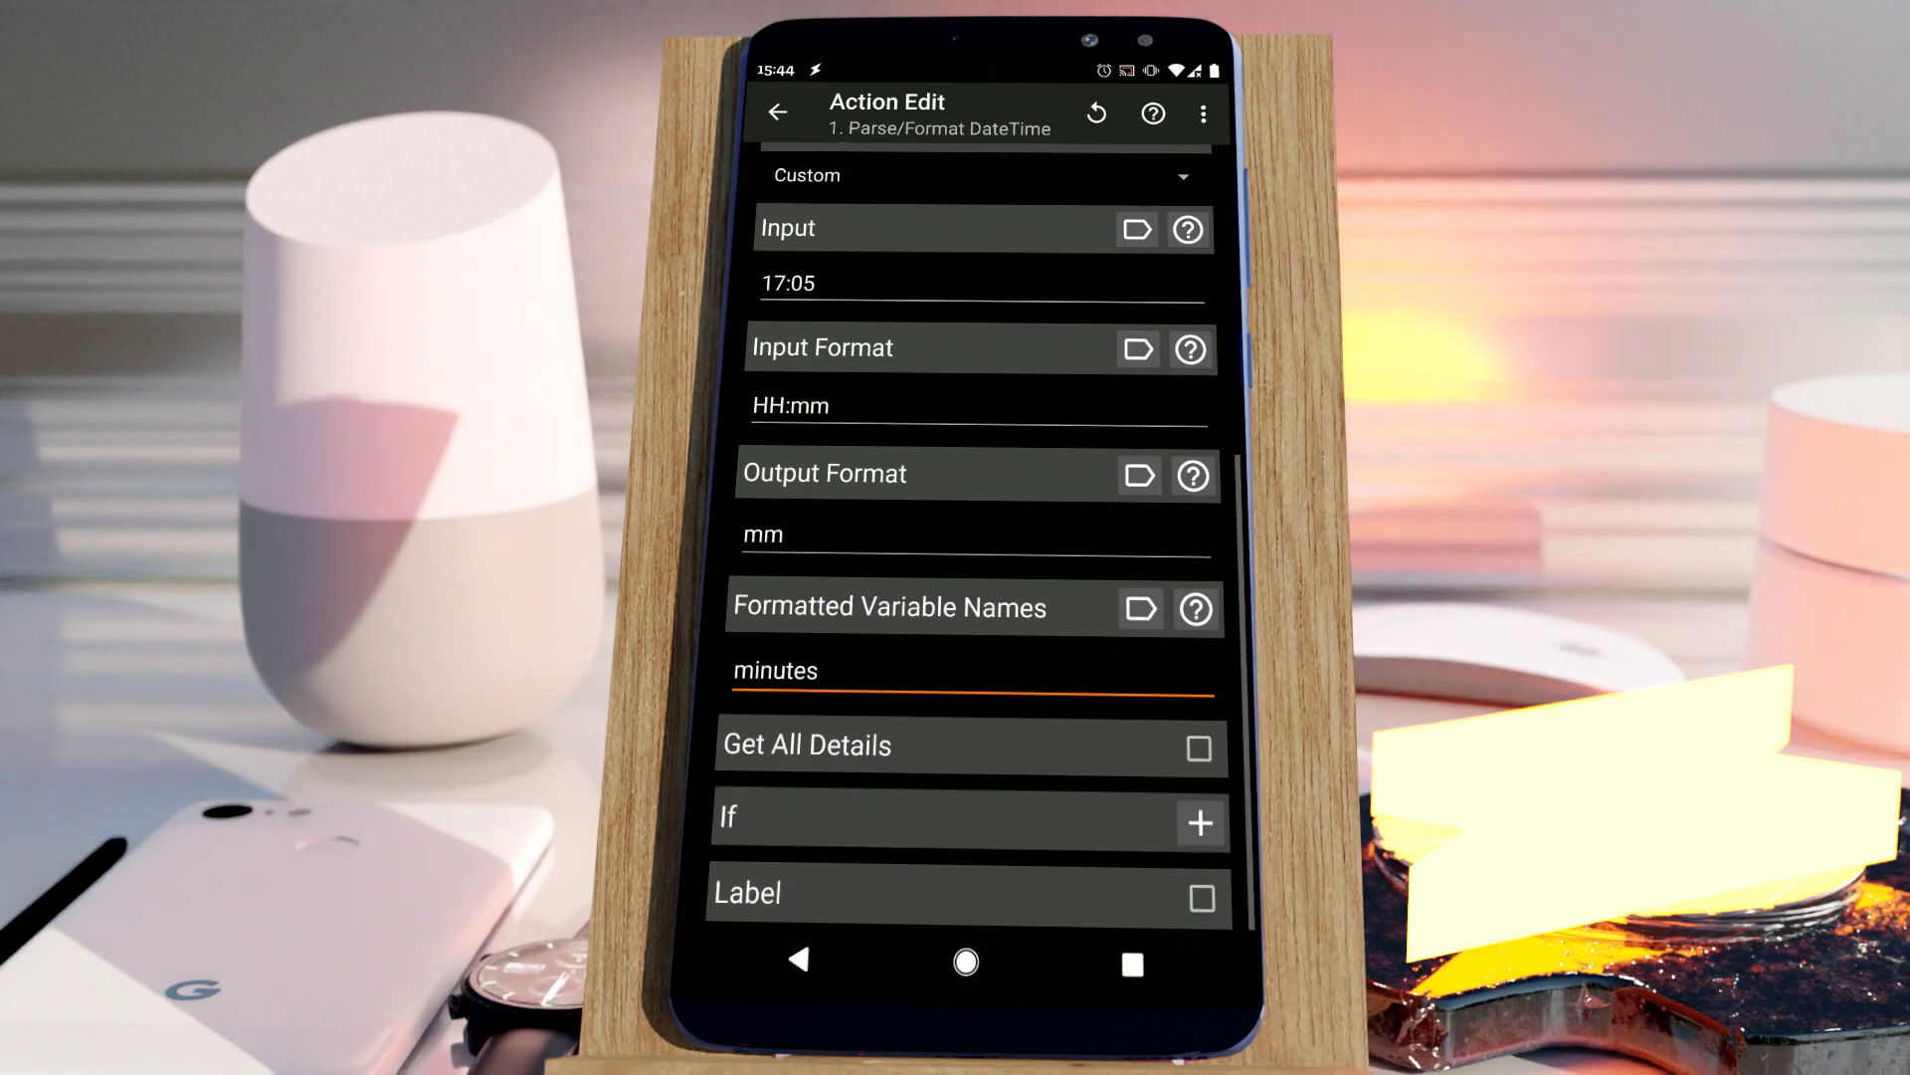
- Change the Flash text to %minutes and run the task, which flashes 05
click(797, 957)
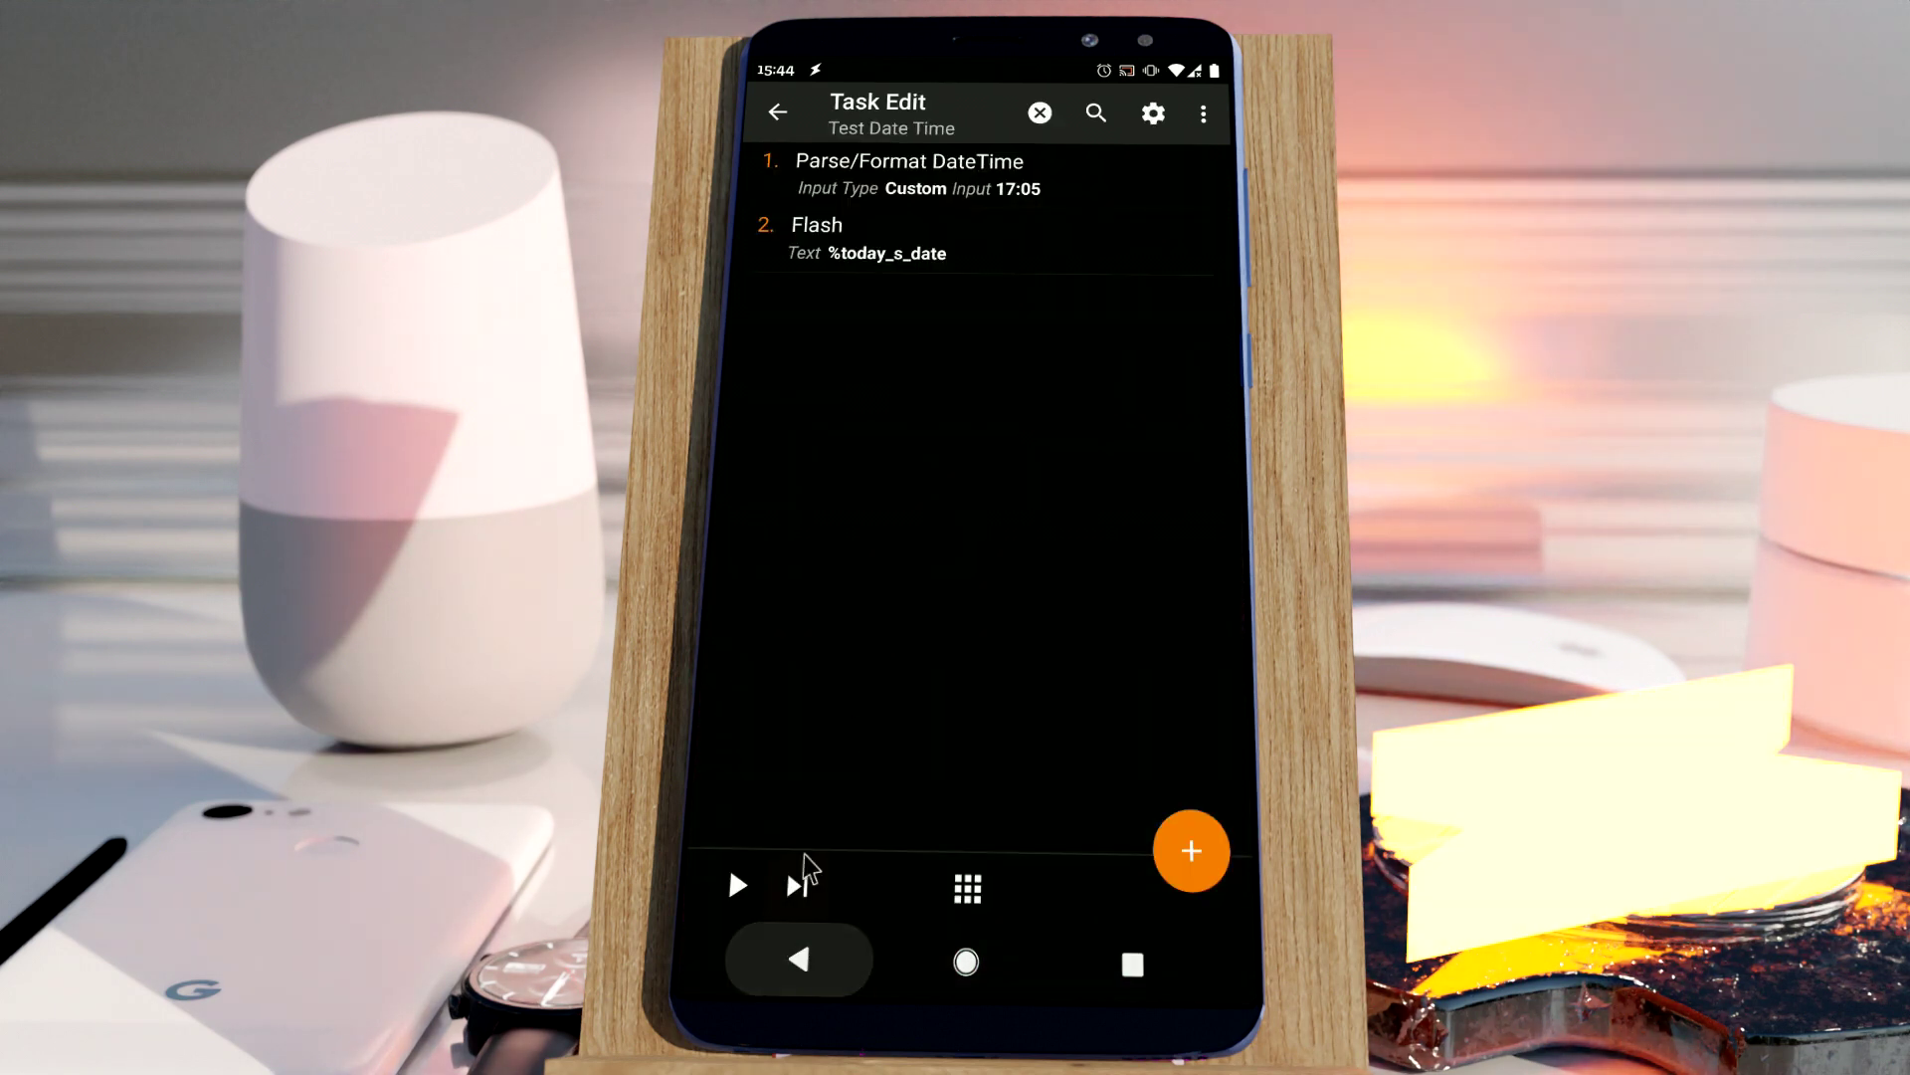
click(911, 252)
double_click(752, 234)
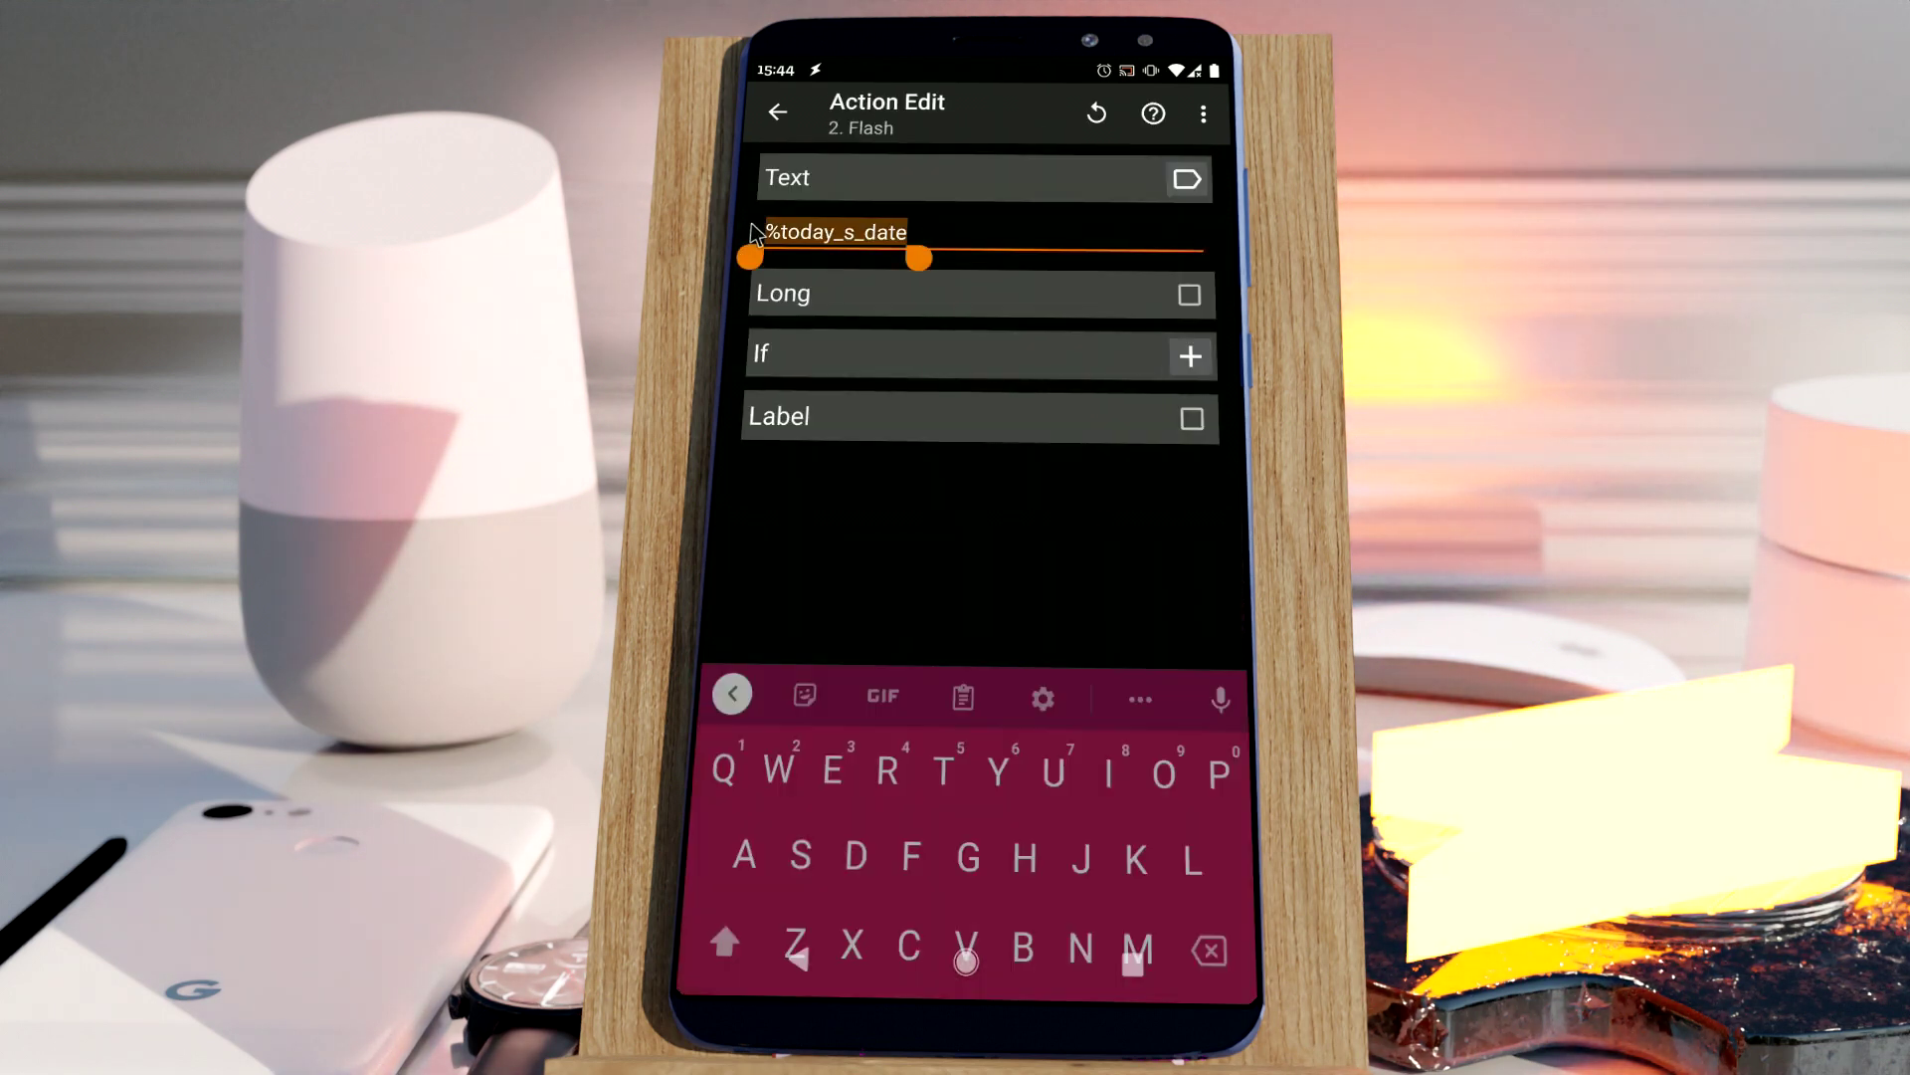
key(BackSpace)
click(1187, 180)
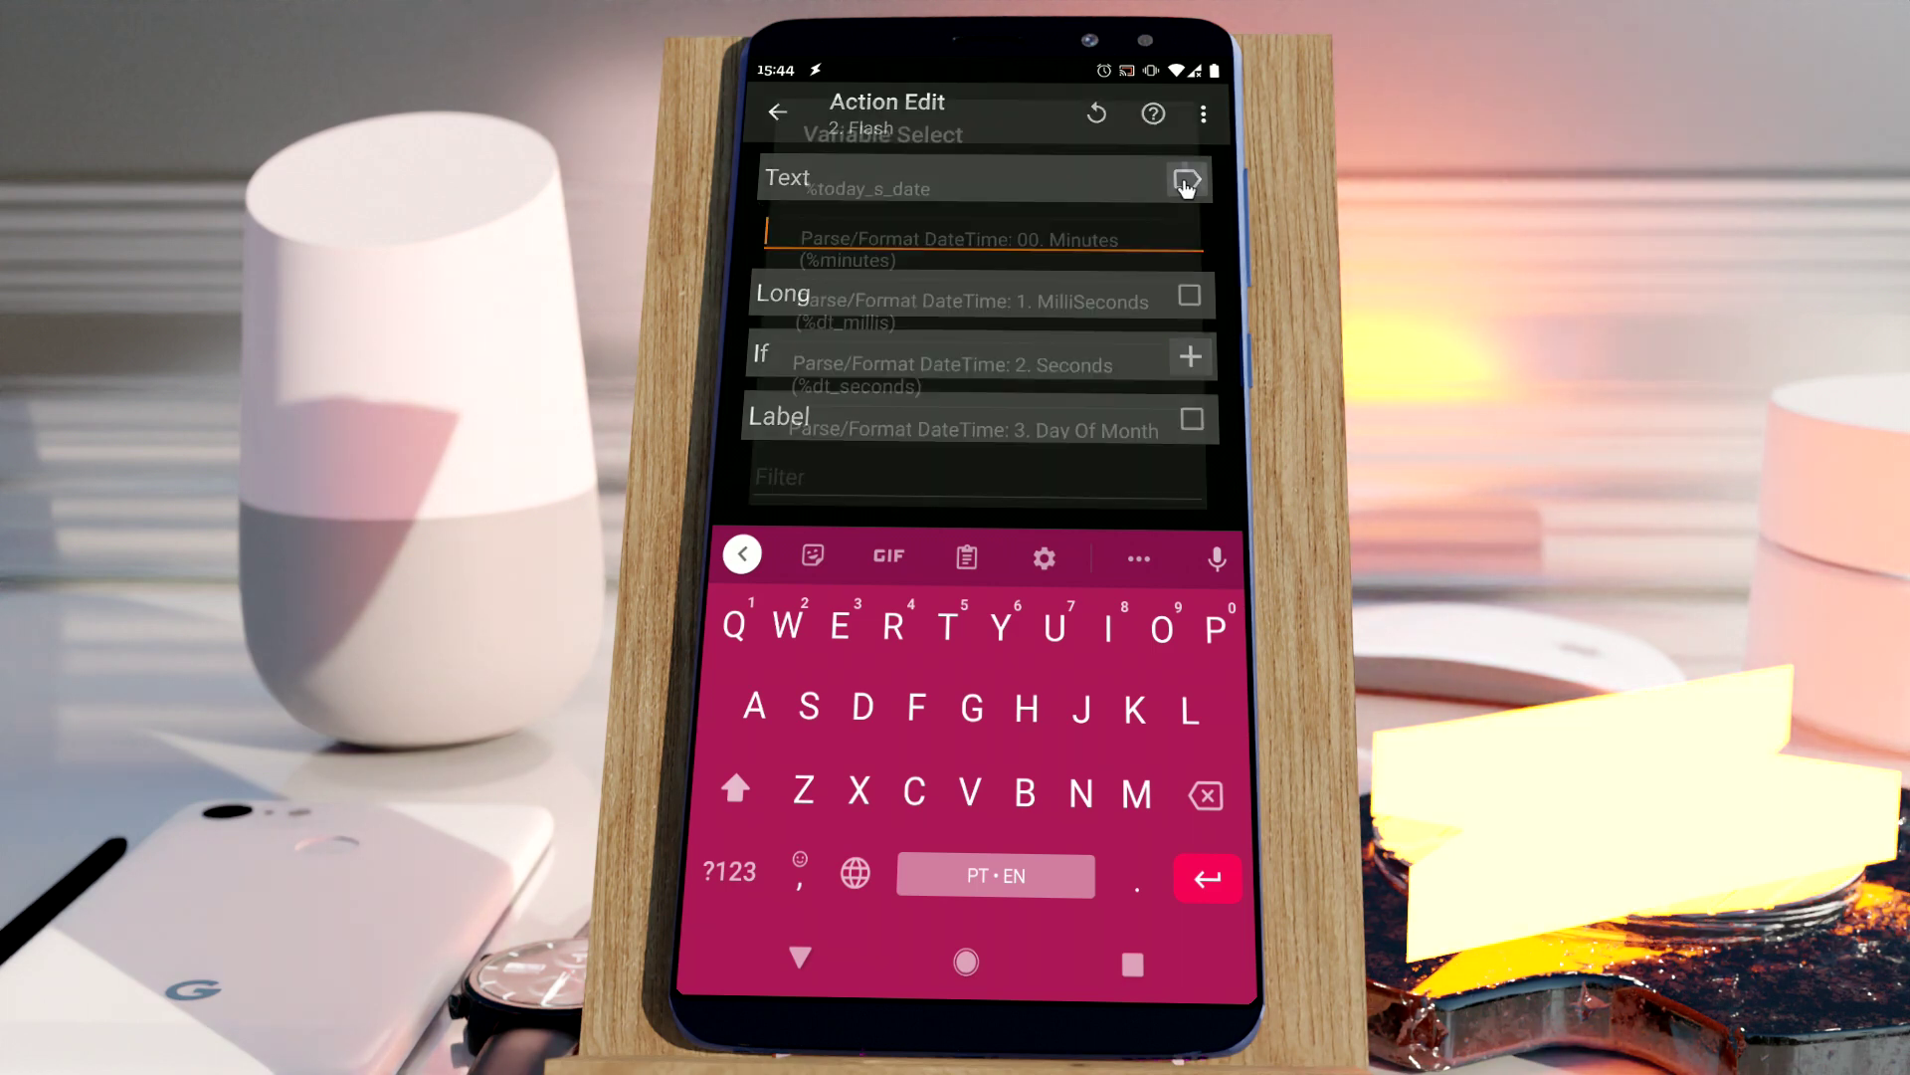
click(891, 259)
click(797, 957)
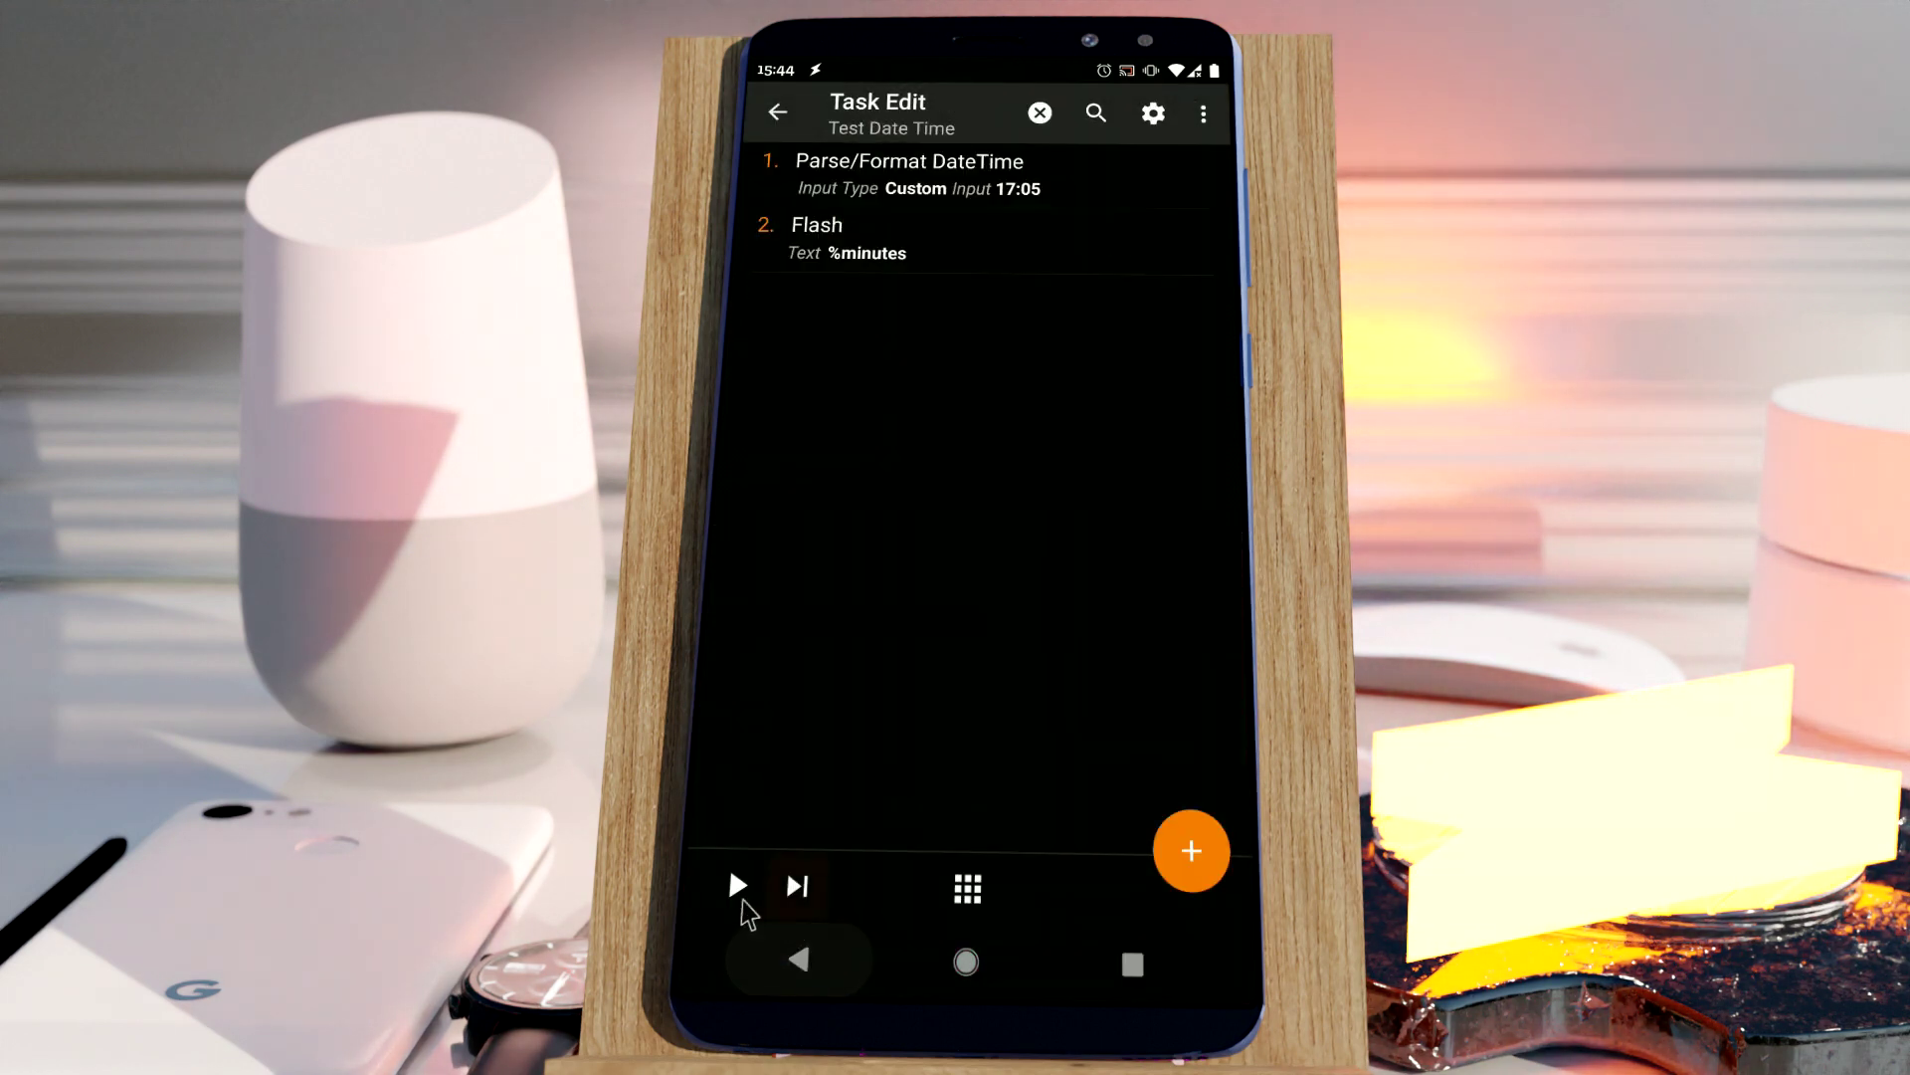
click(737, 885)
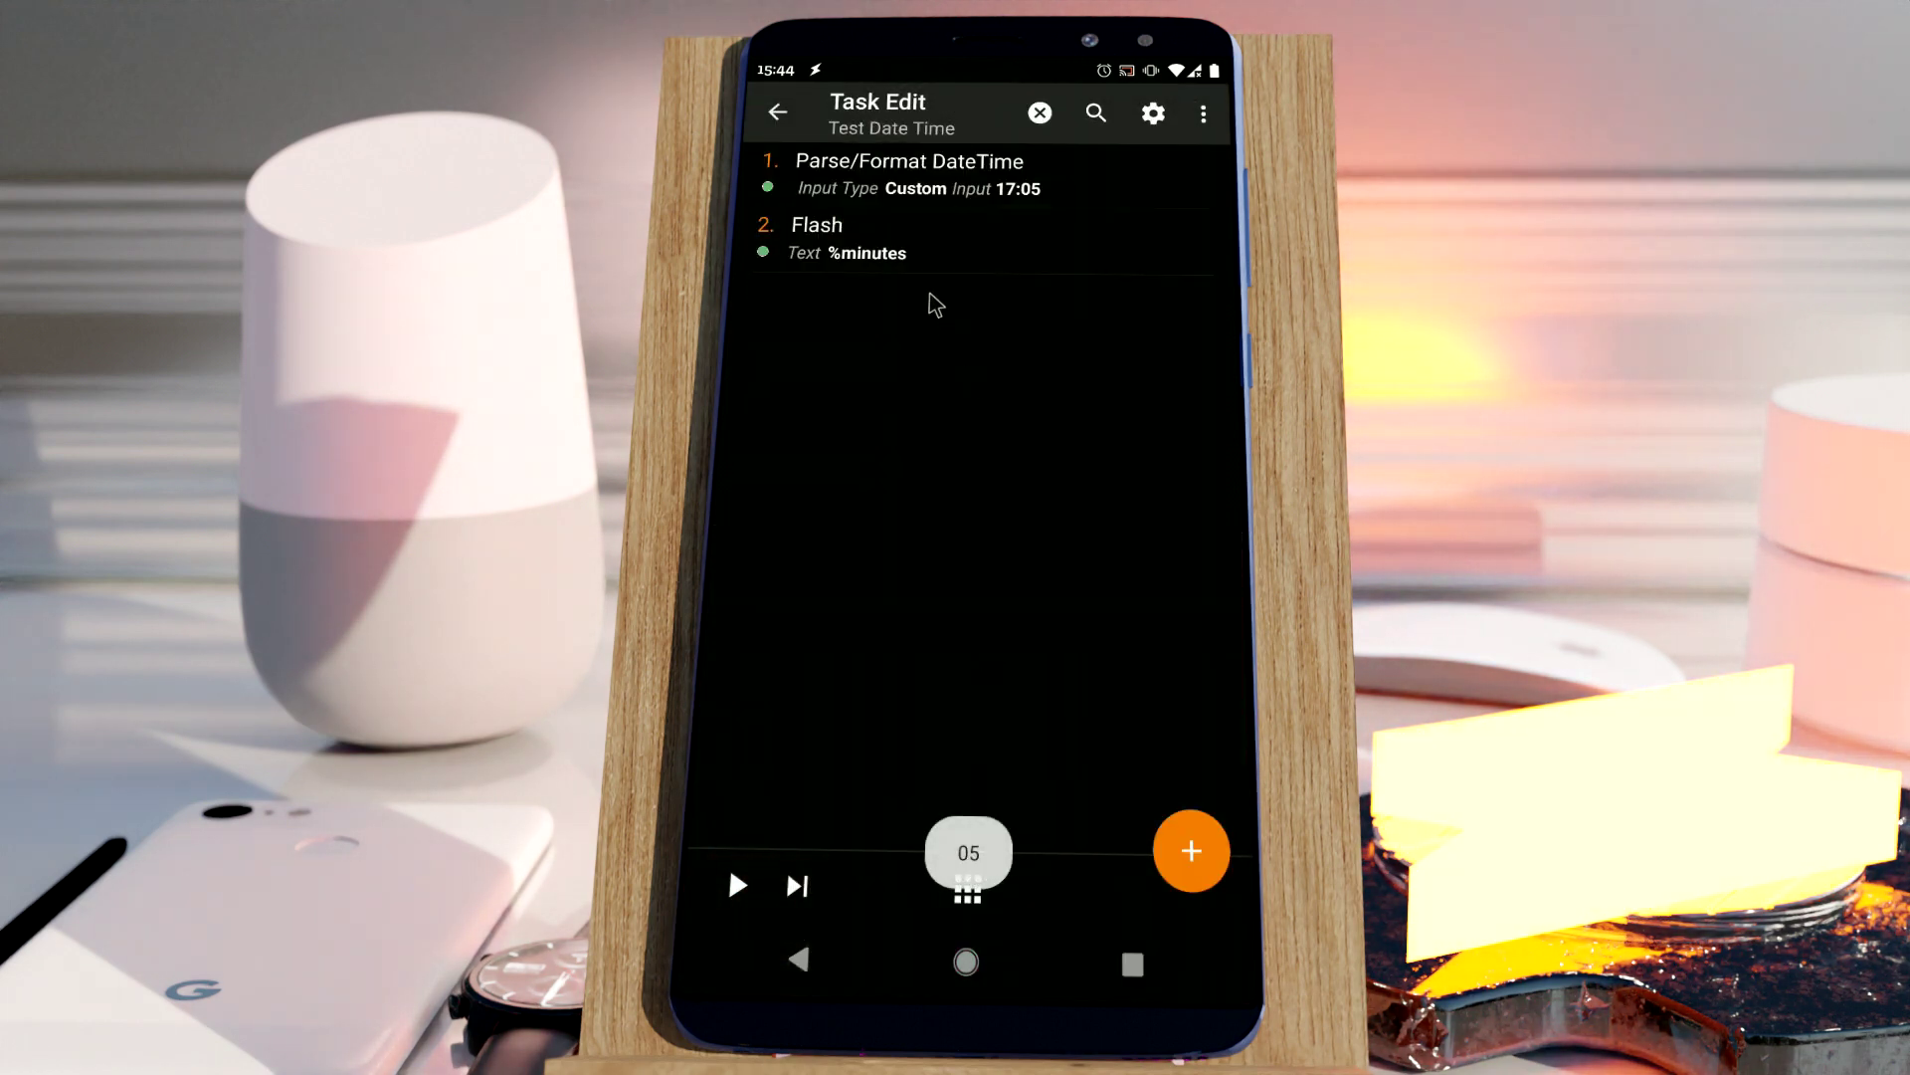
click(918, 199)
scroll(809, 785, down, 5)
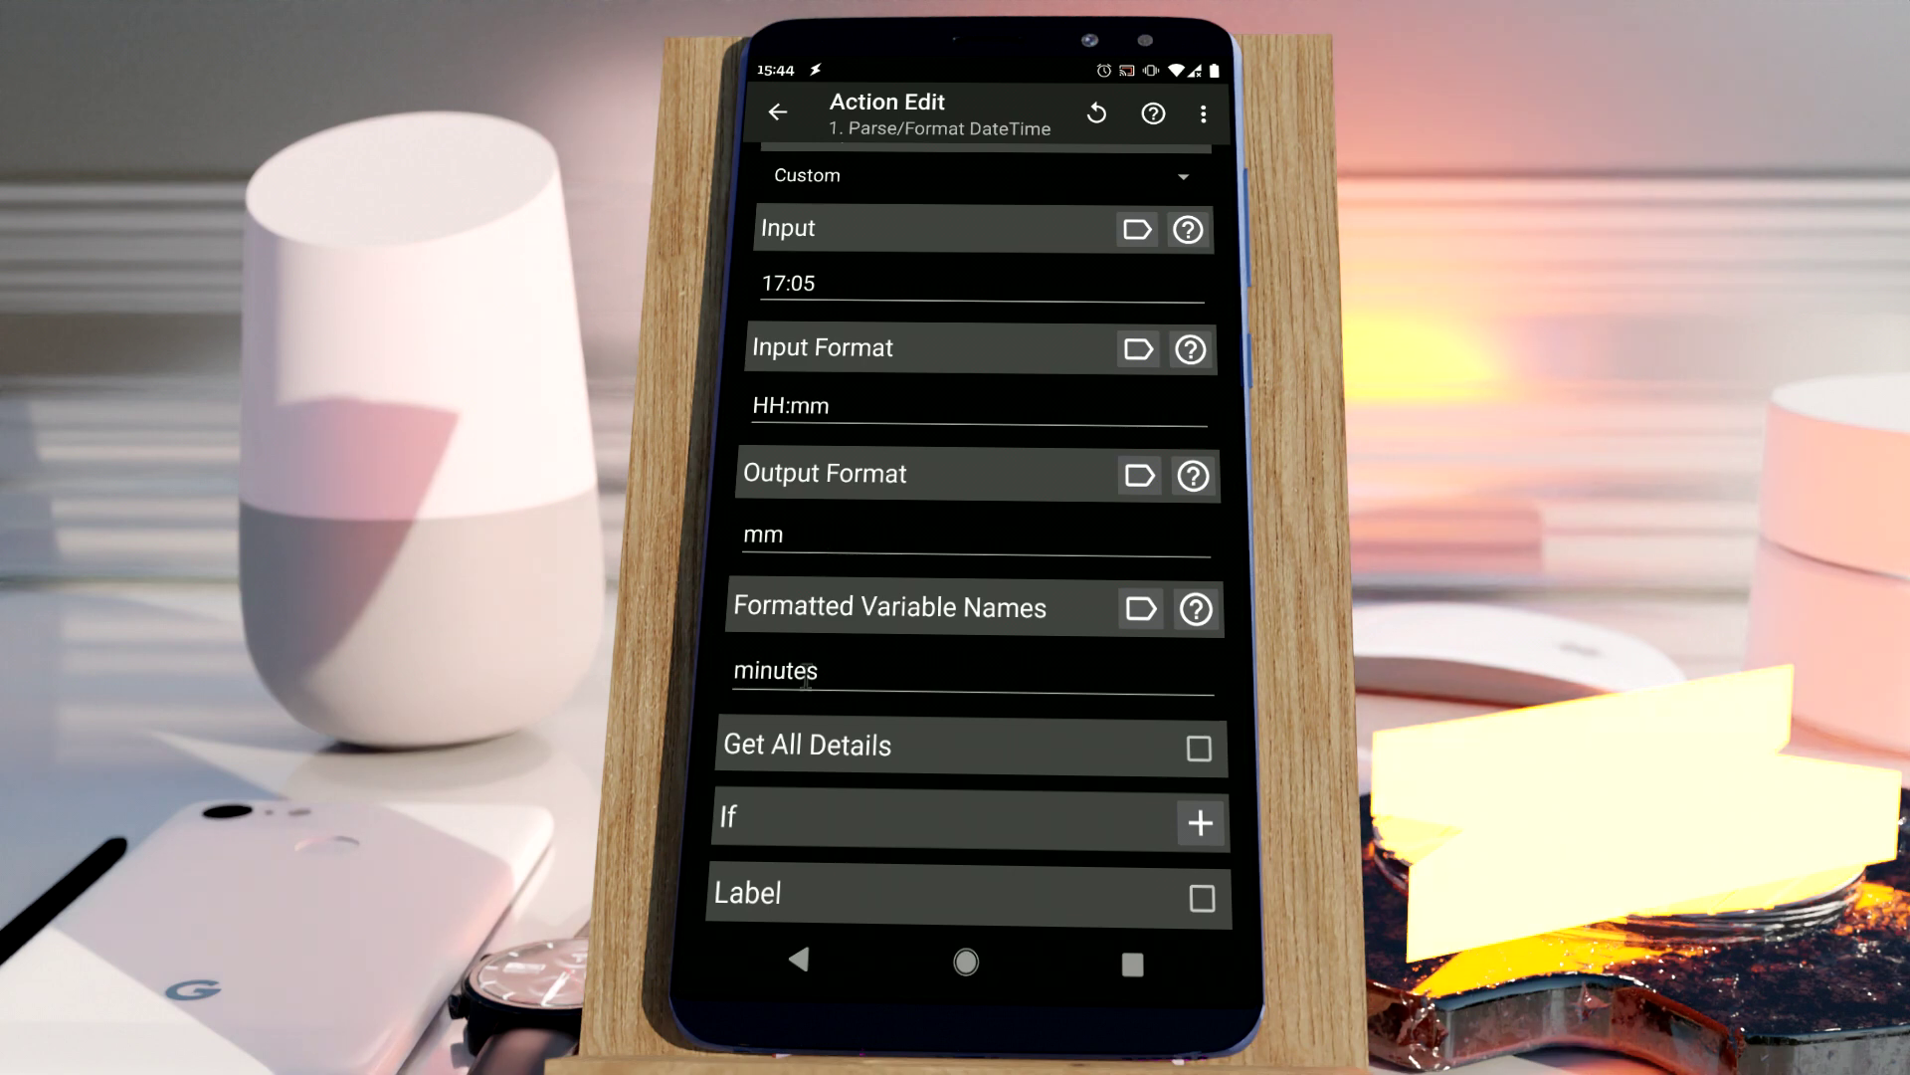
- Prefix the Formatted Variable Names with 'hours,' so they read hours,minutes
click(744, 669)
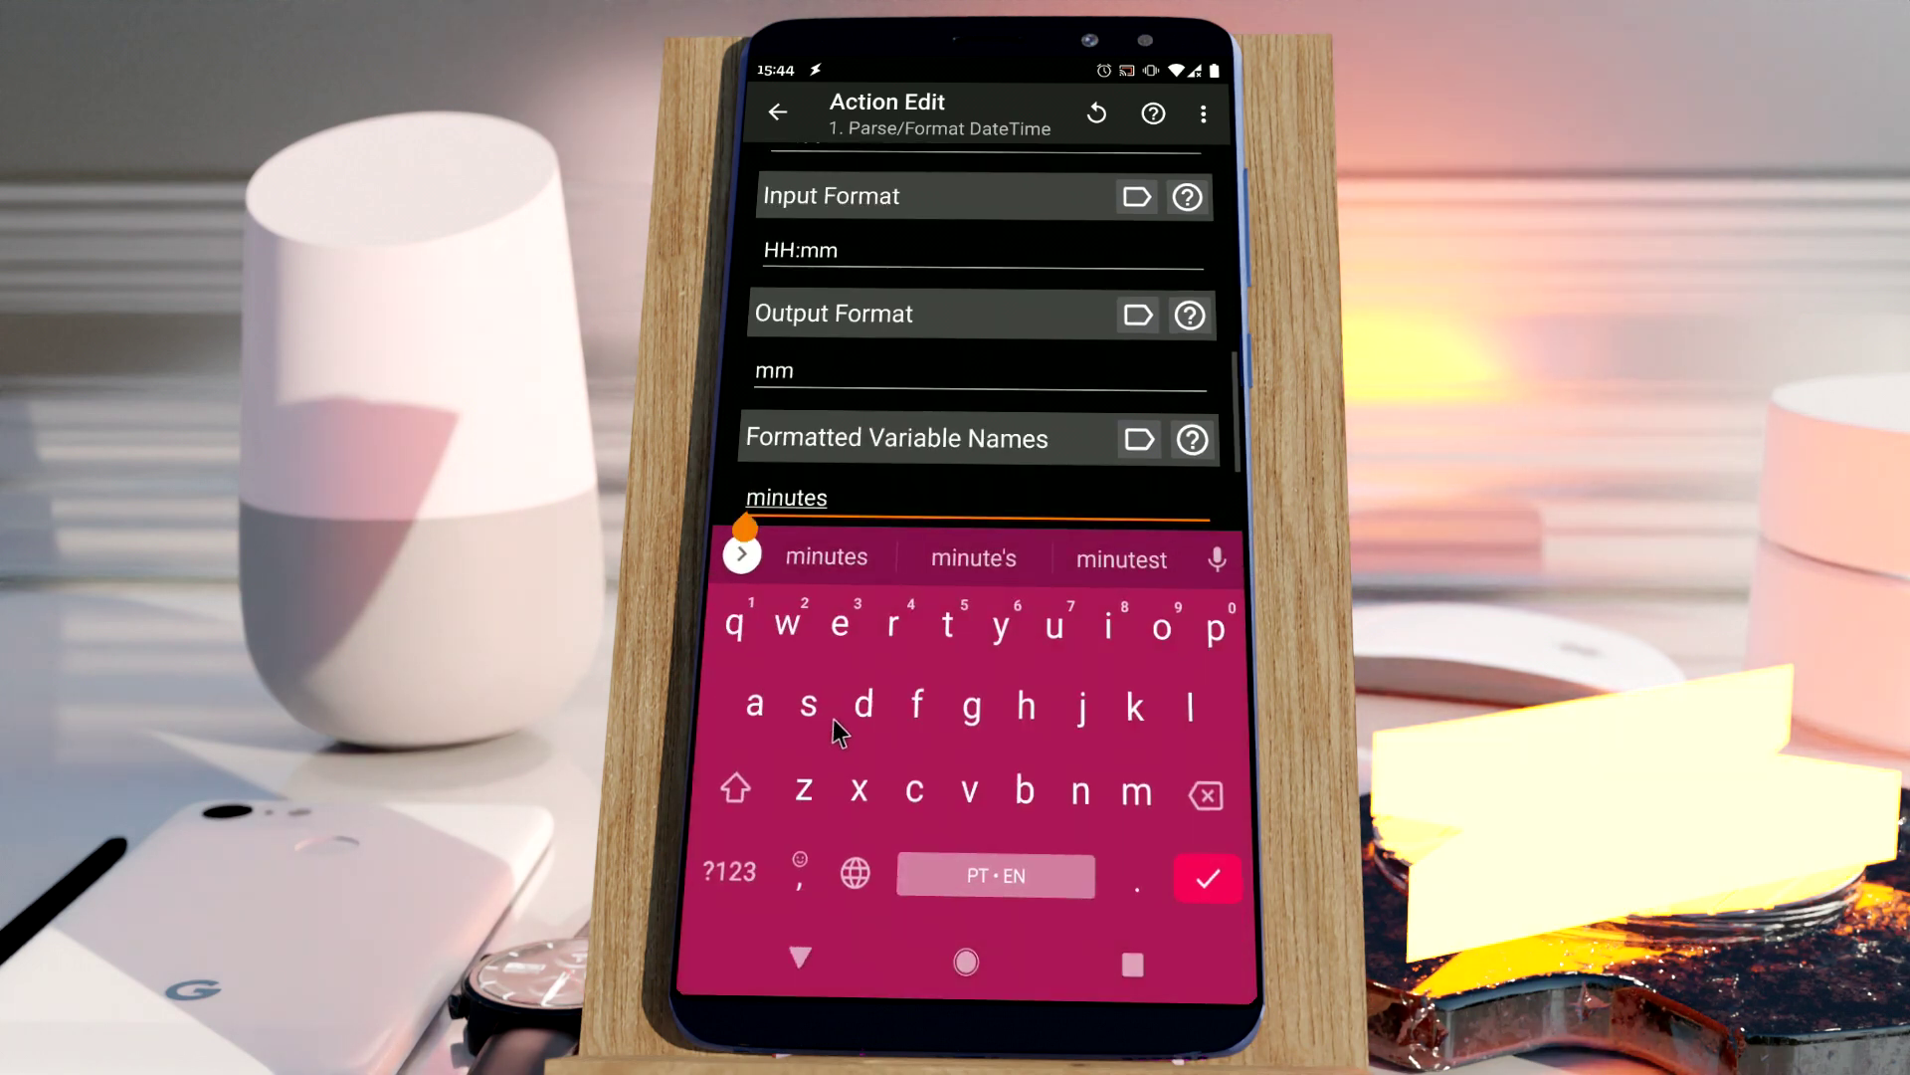
text(hours,)
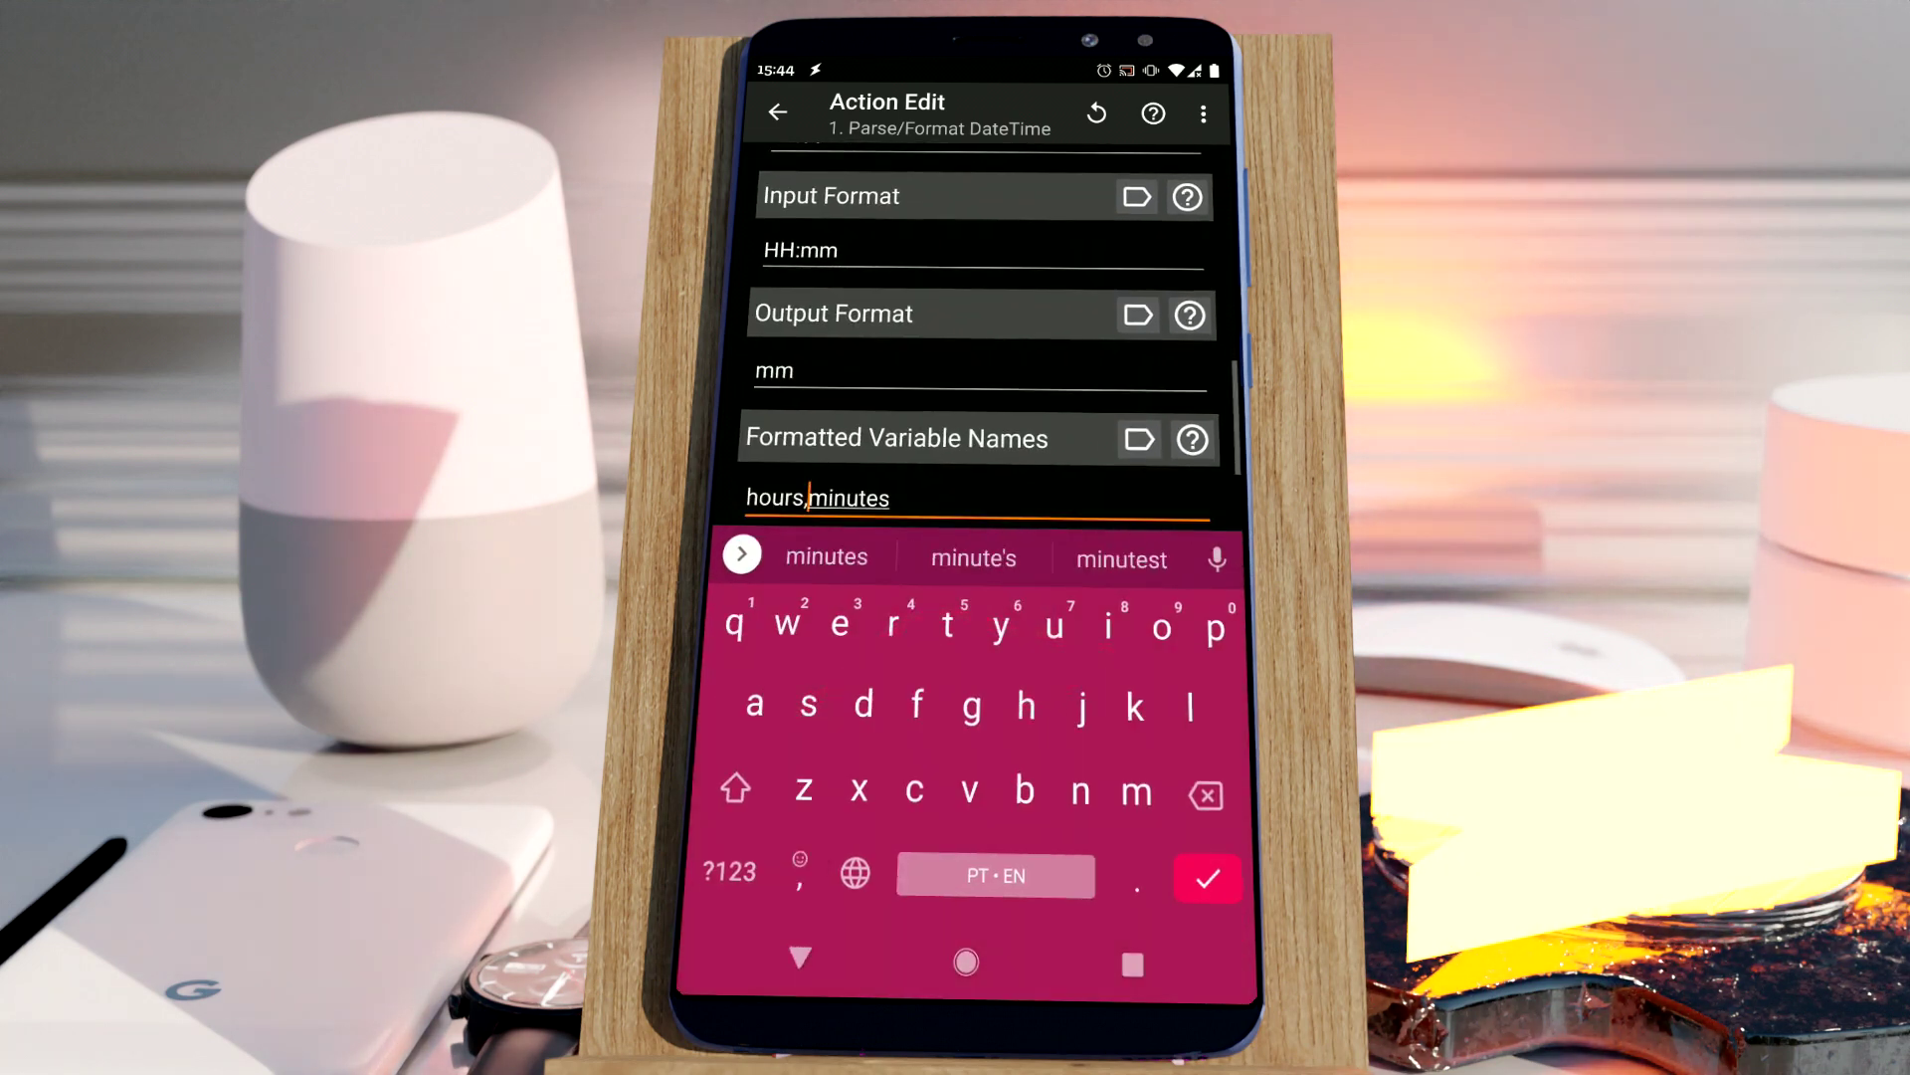
click(800, 957)
scroll(851, 485, up, 5)
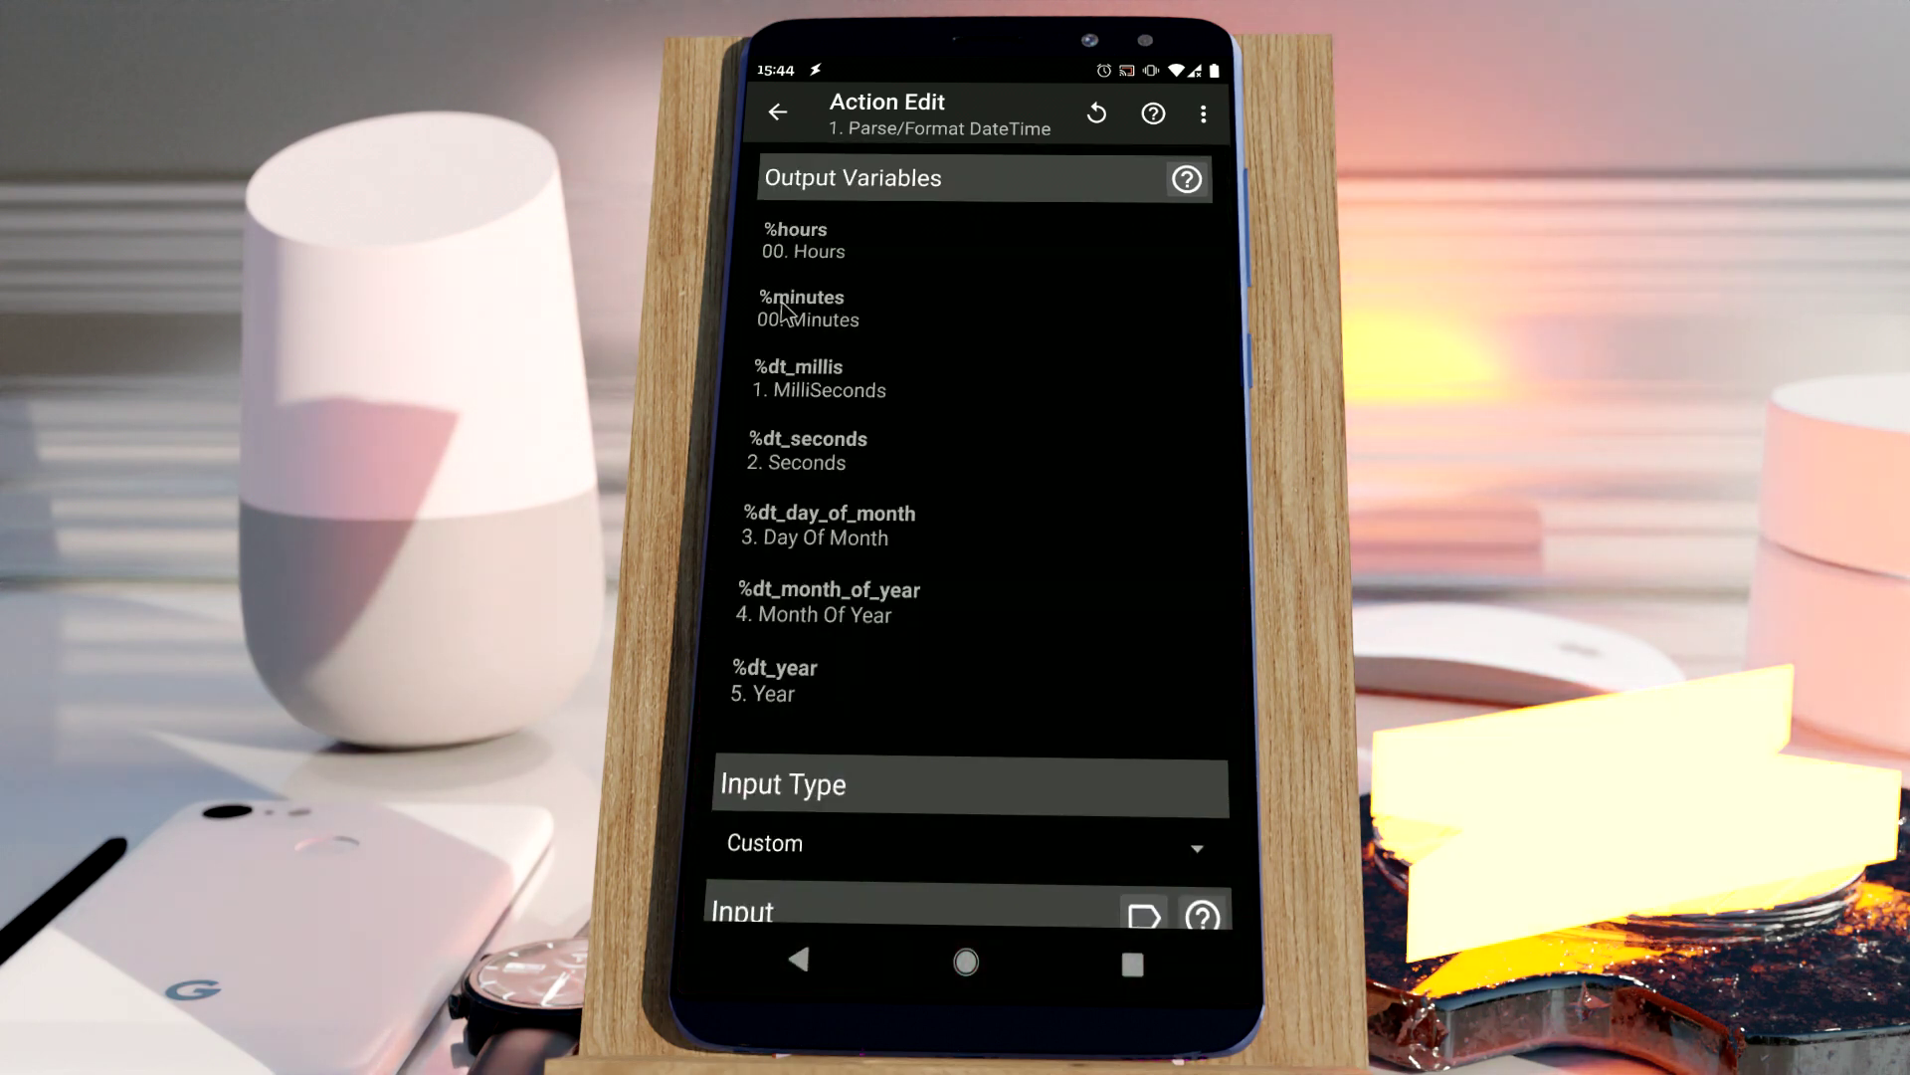
scroll(826, 742, down, 5)
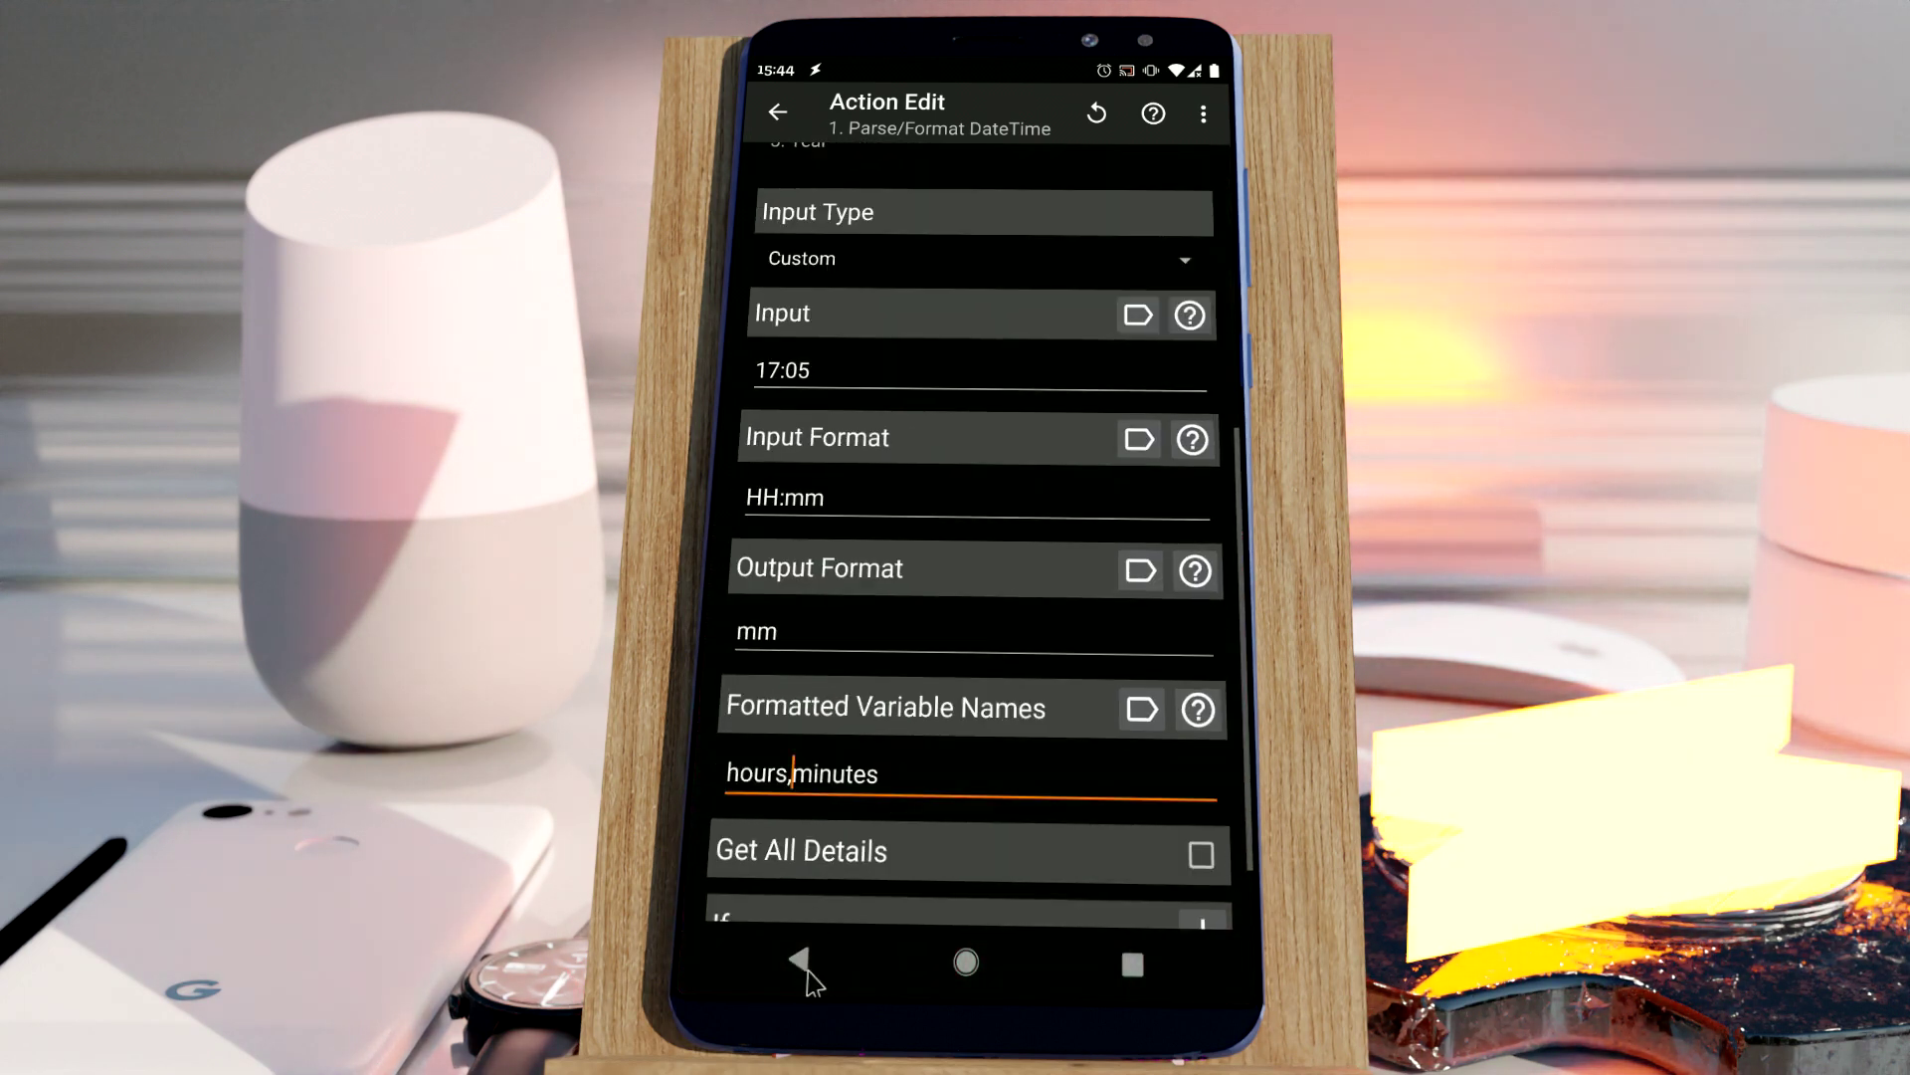
- Return to the task and start editing the Flash action's text
click(811, 963)
click(868, 261)
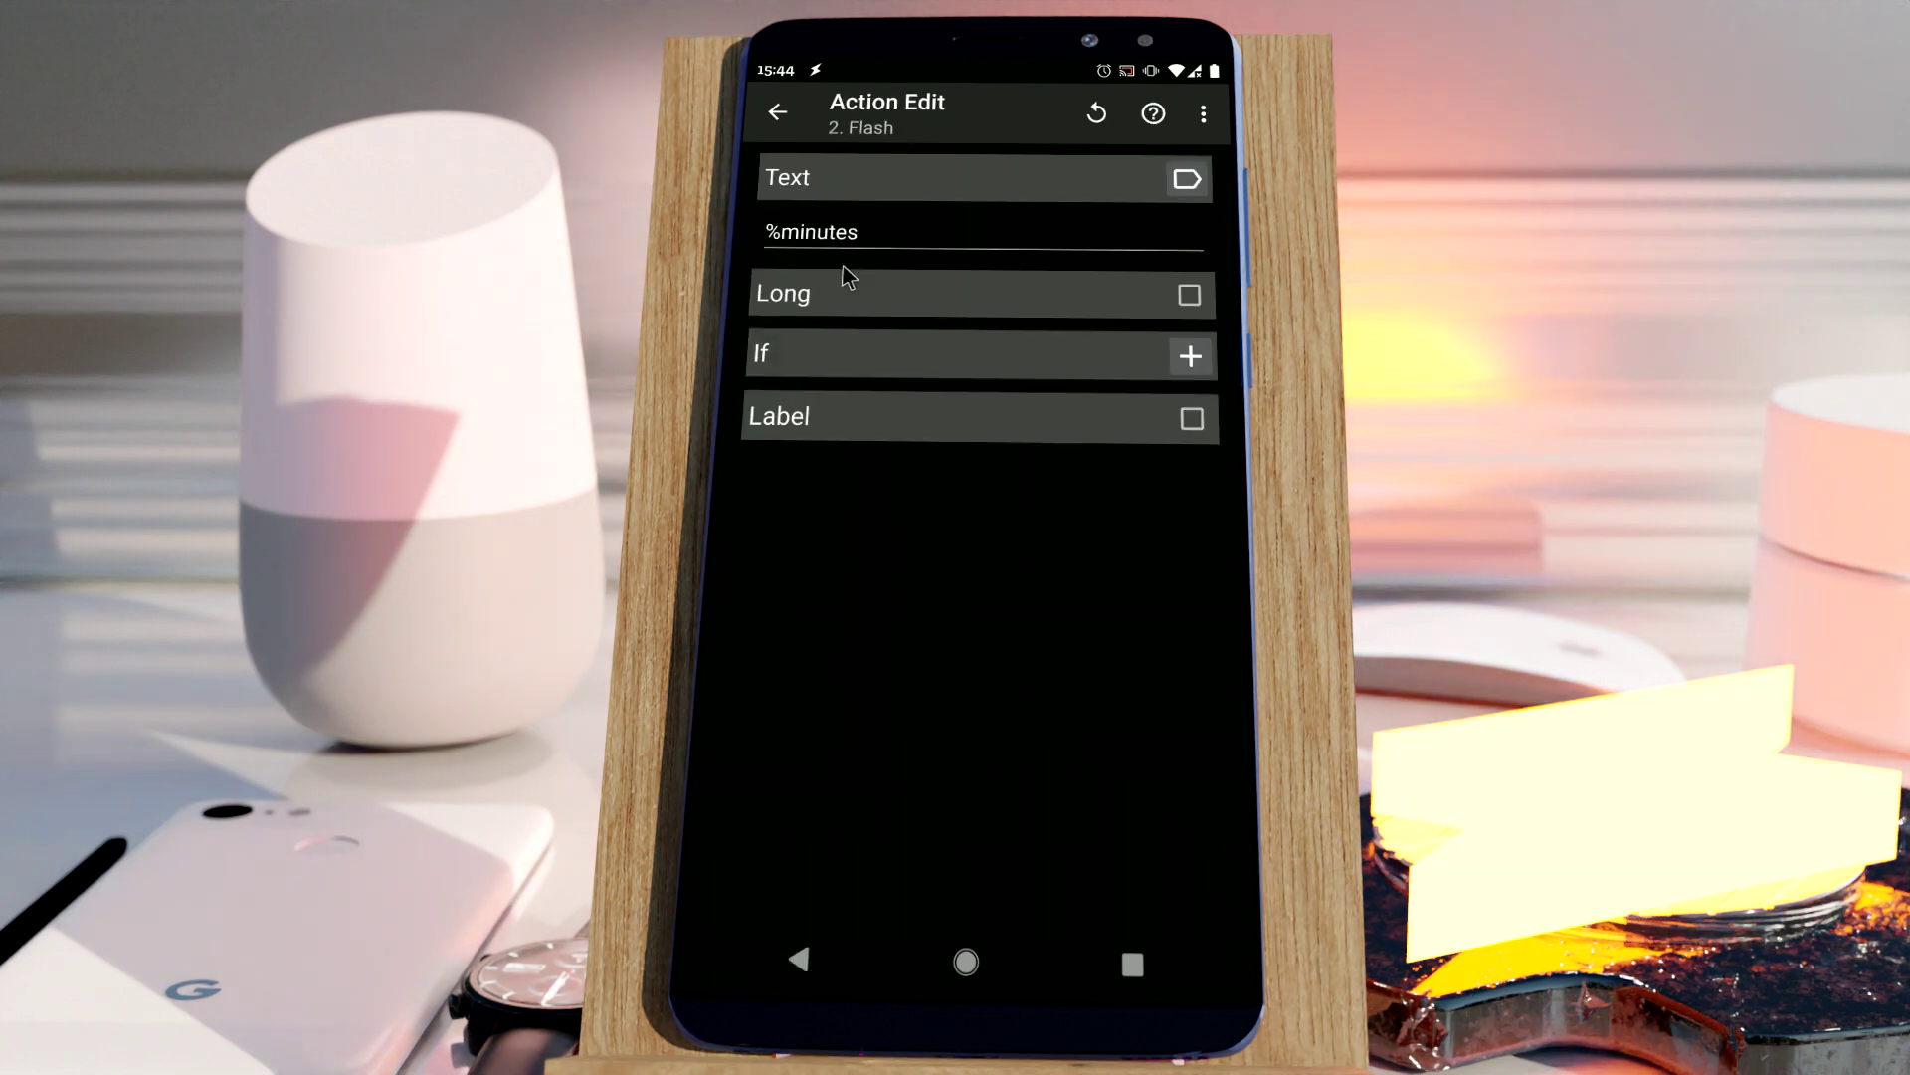
click(771, 232)
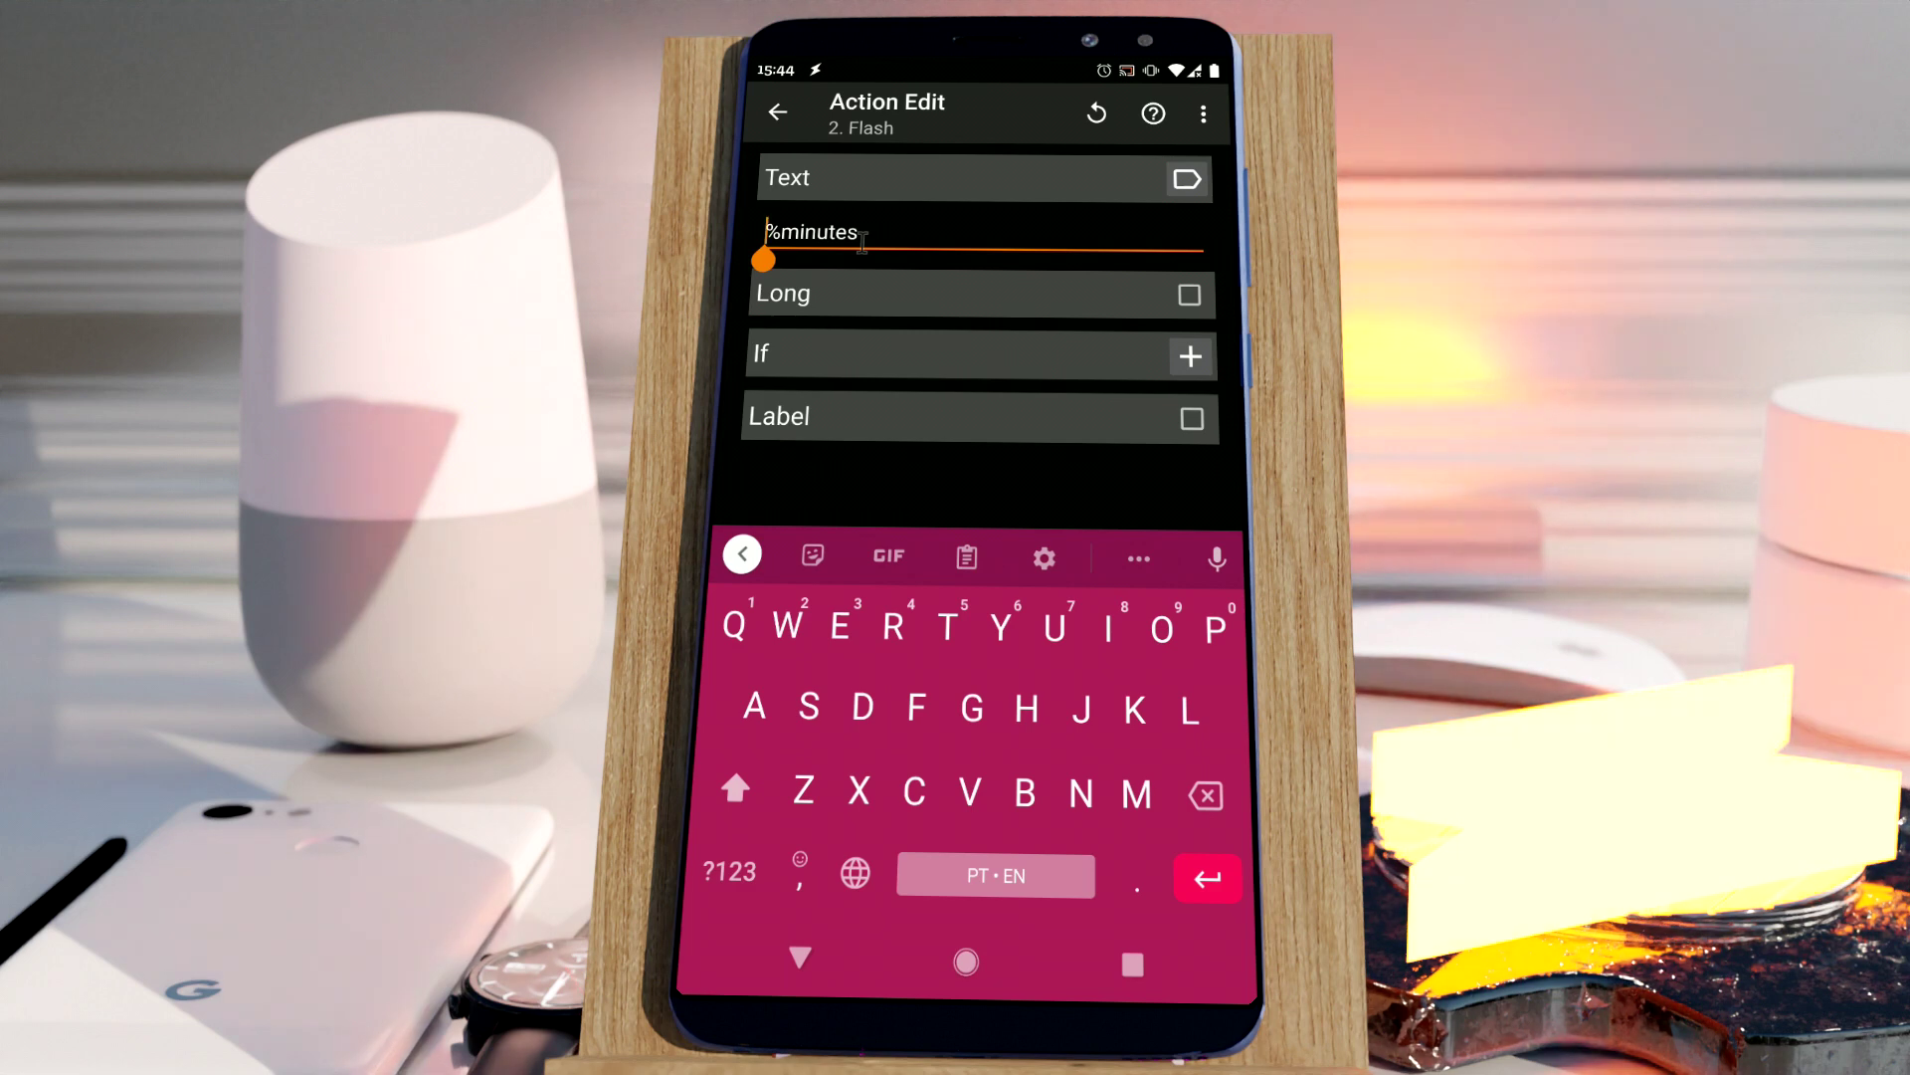
- Make the Flash text read '%hours and %minutes', then run Test Date Time to flash 05 and 05
click(1187, 179)
click(873, 263)
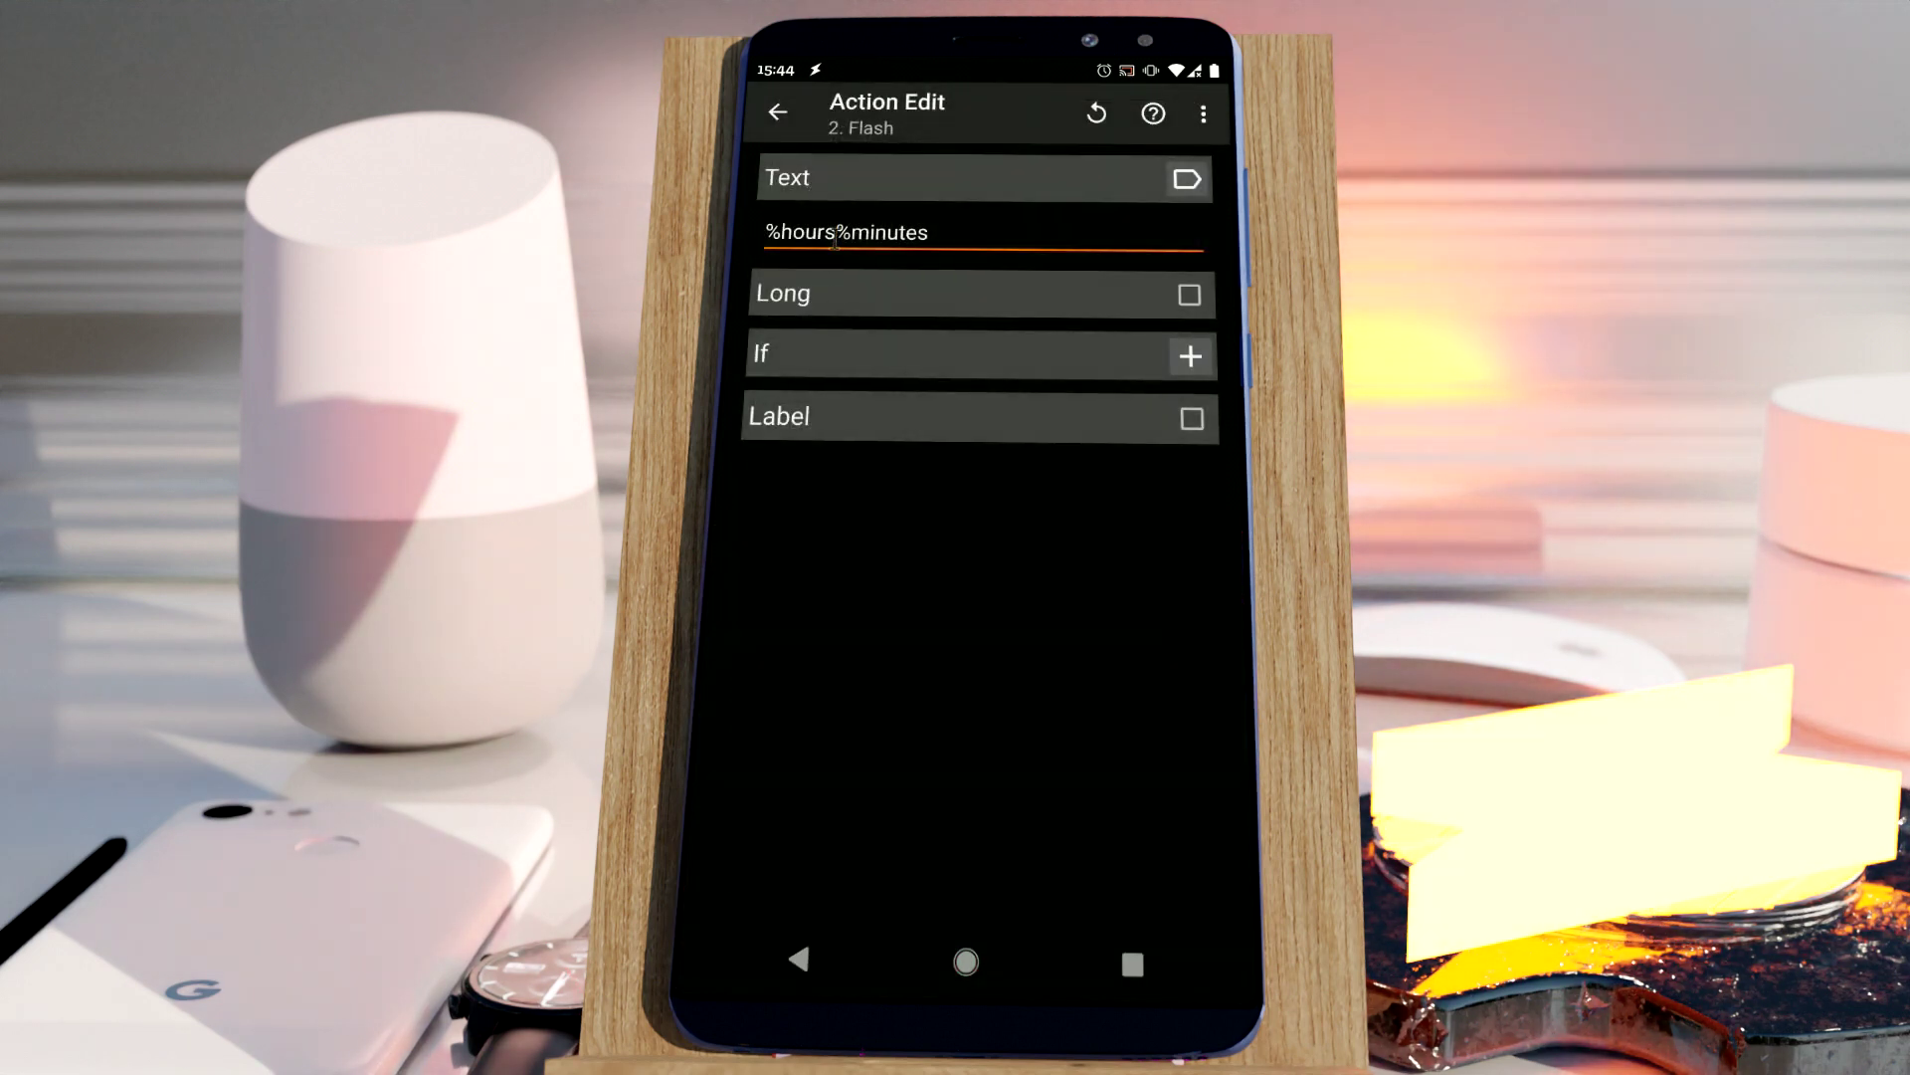
text(and)
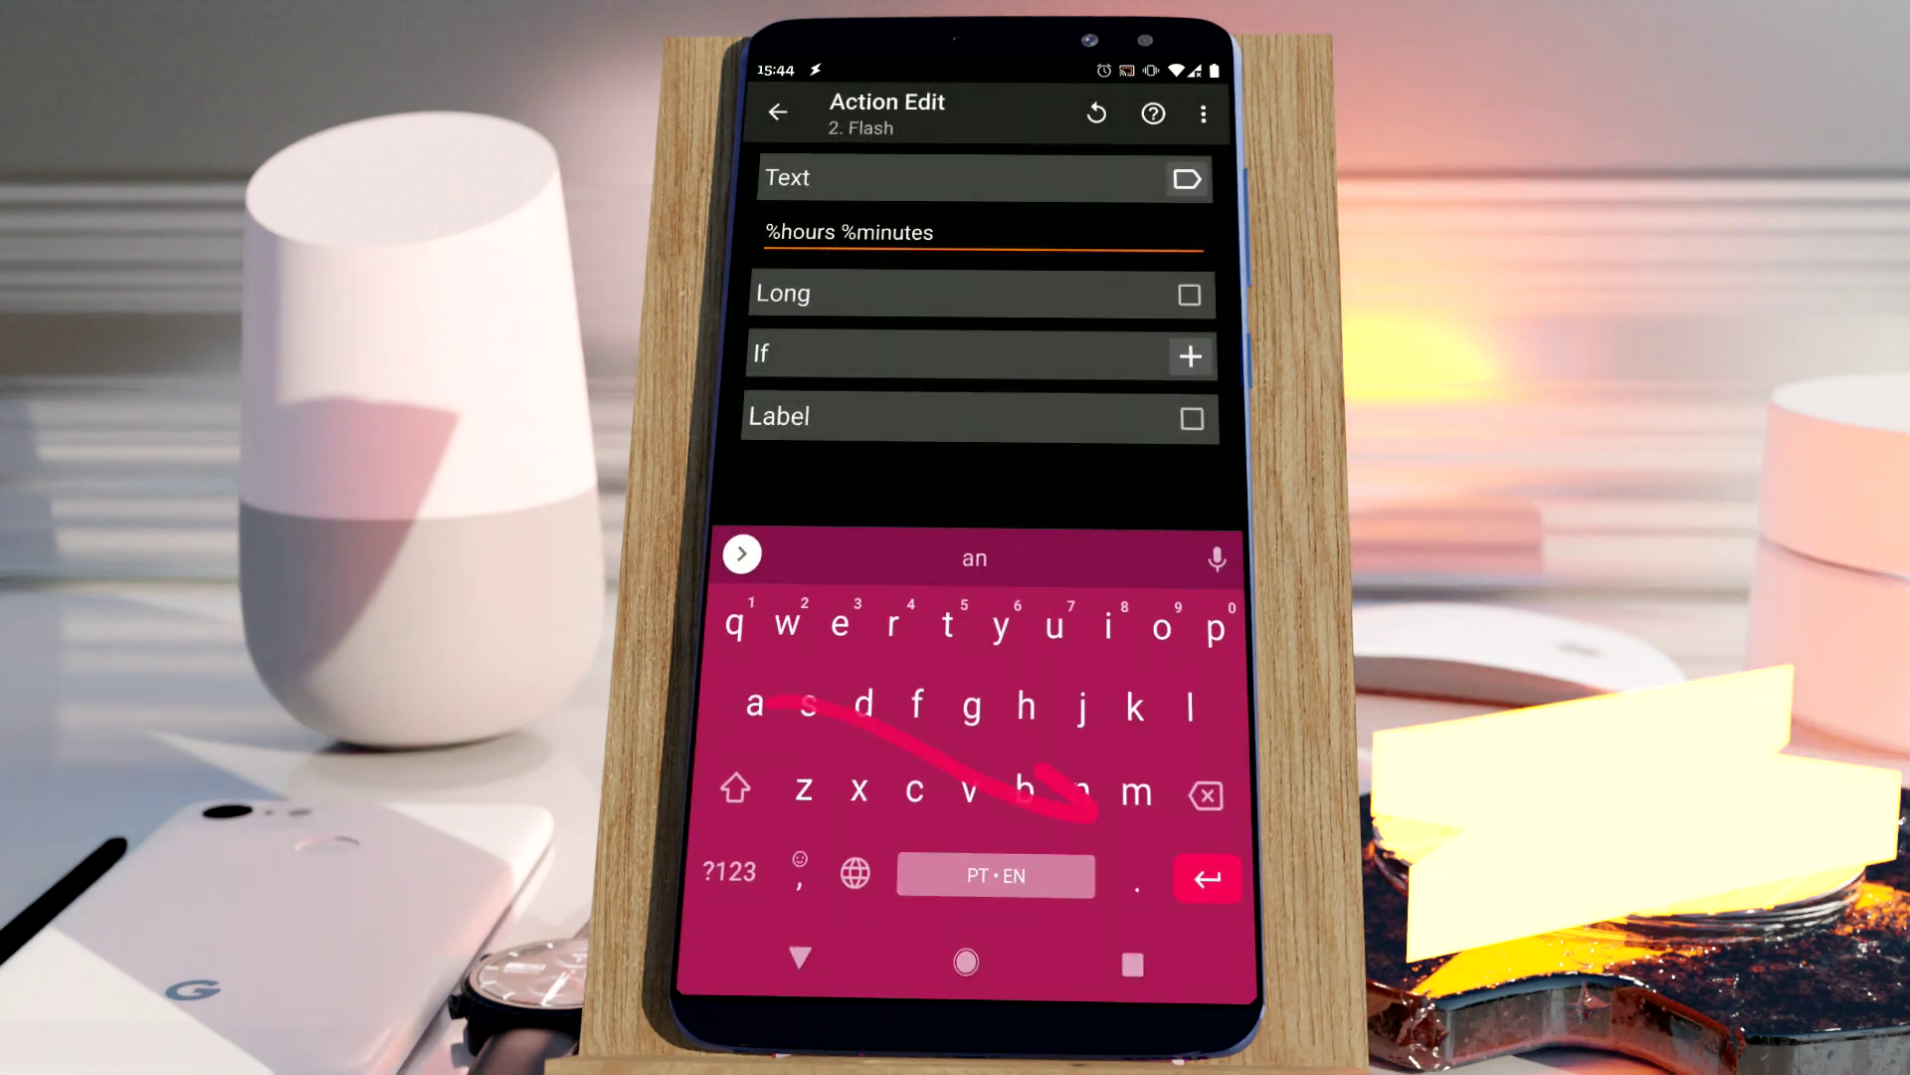
key(Escape)
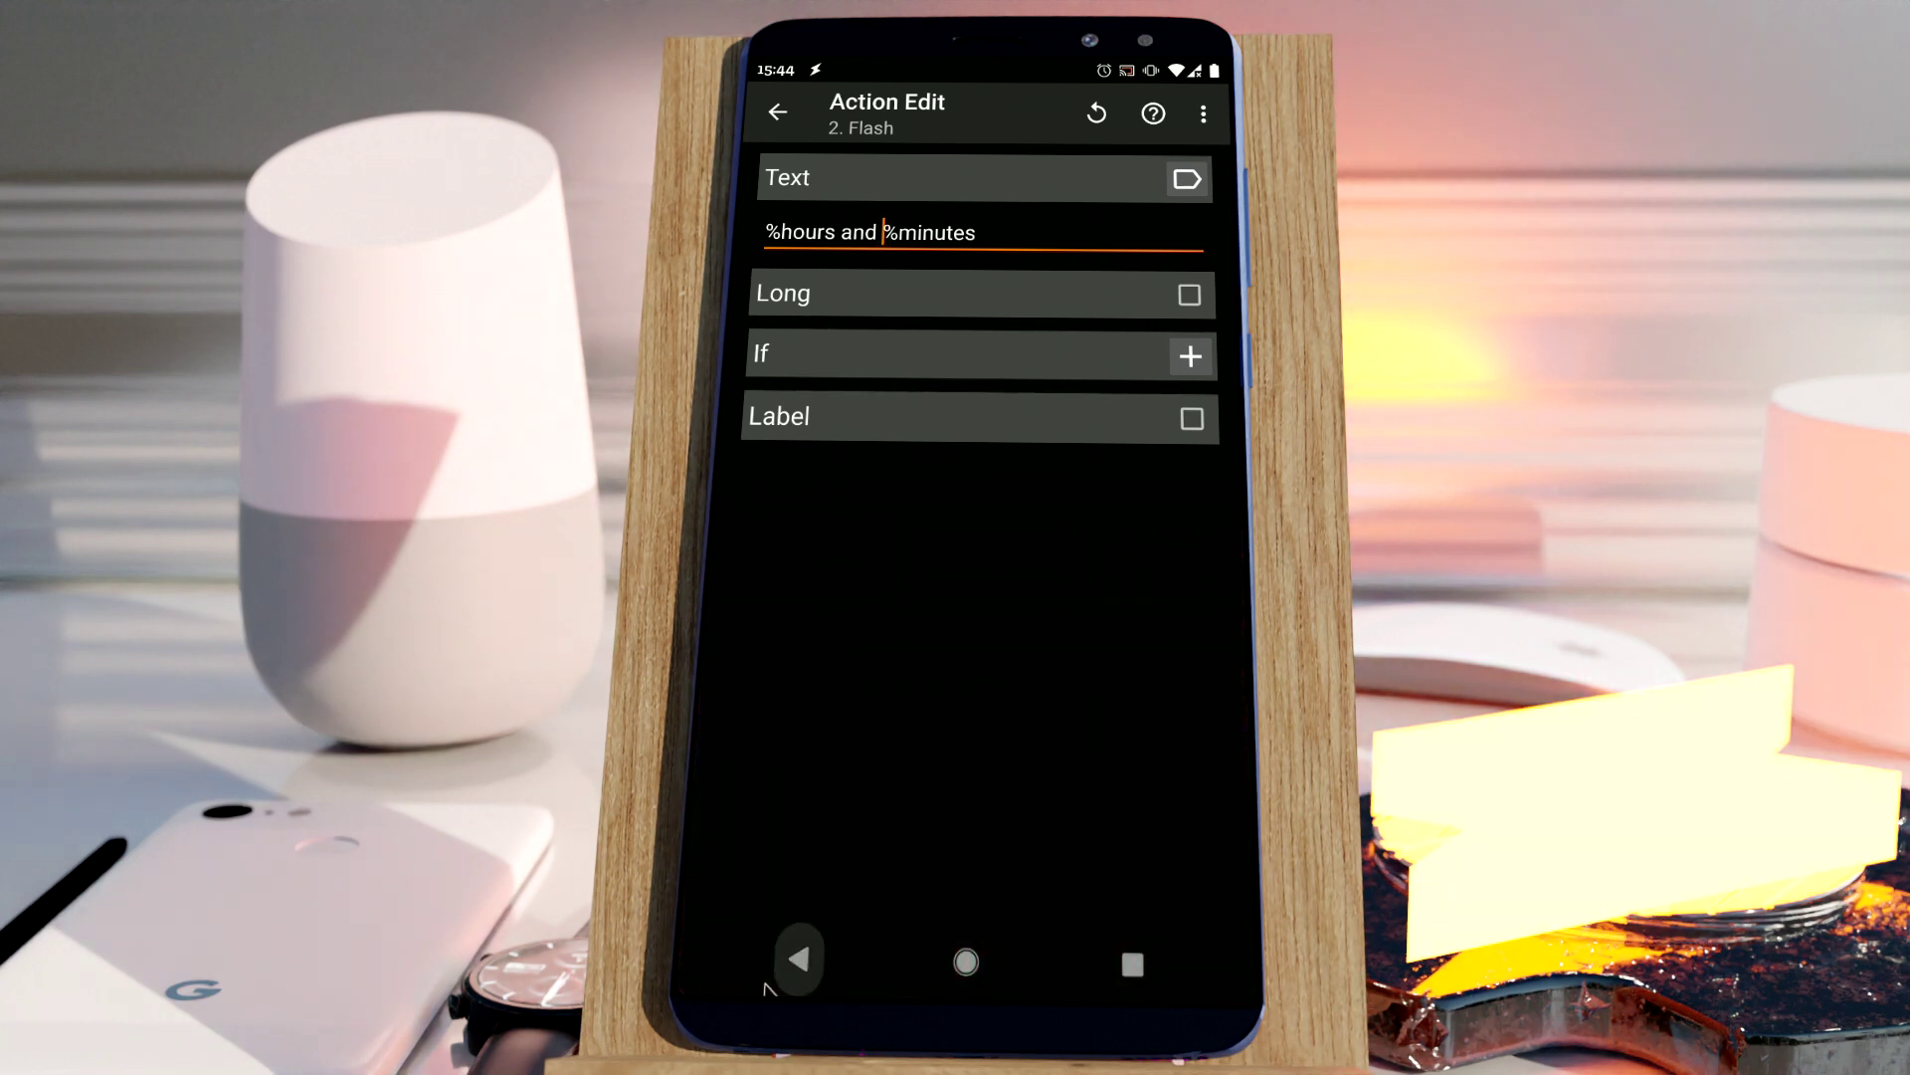
key(Escape)
click(738, 887)
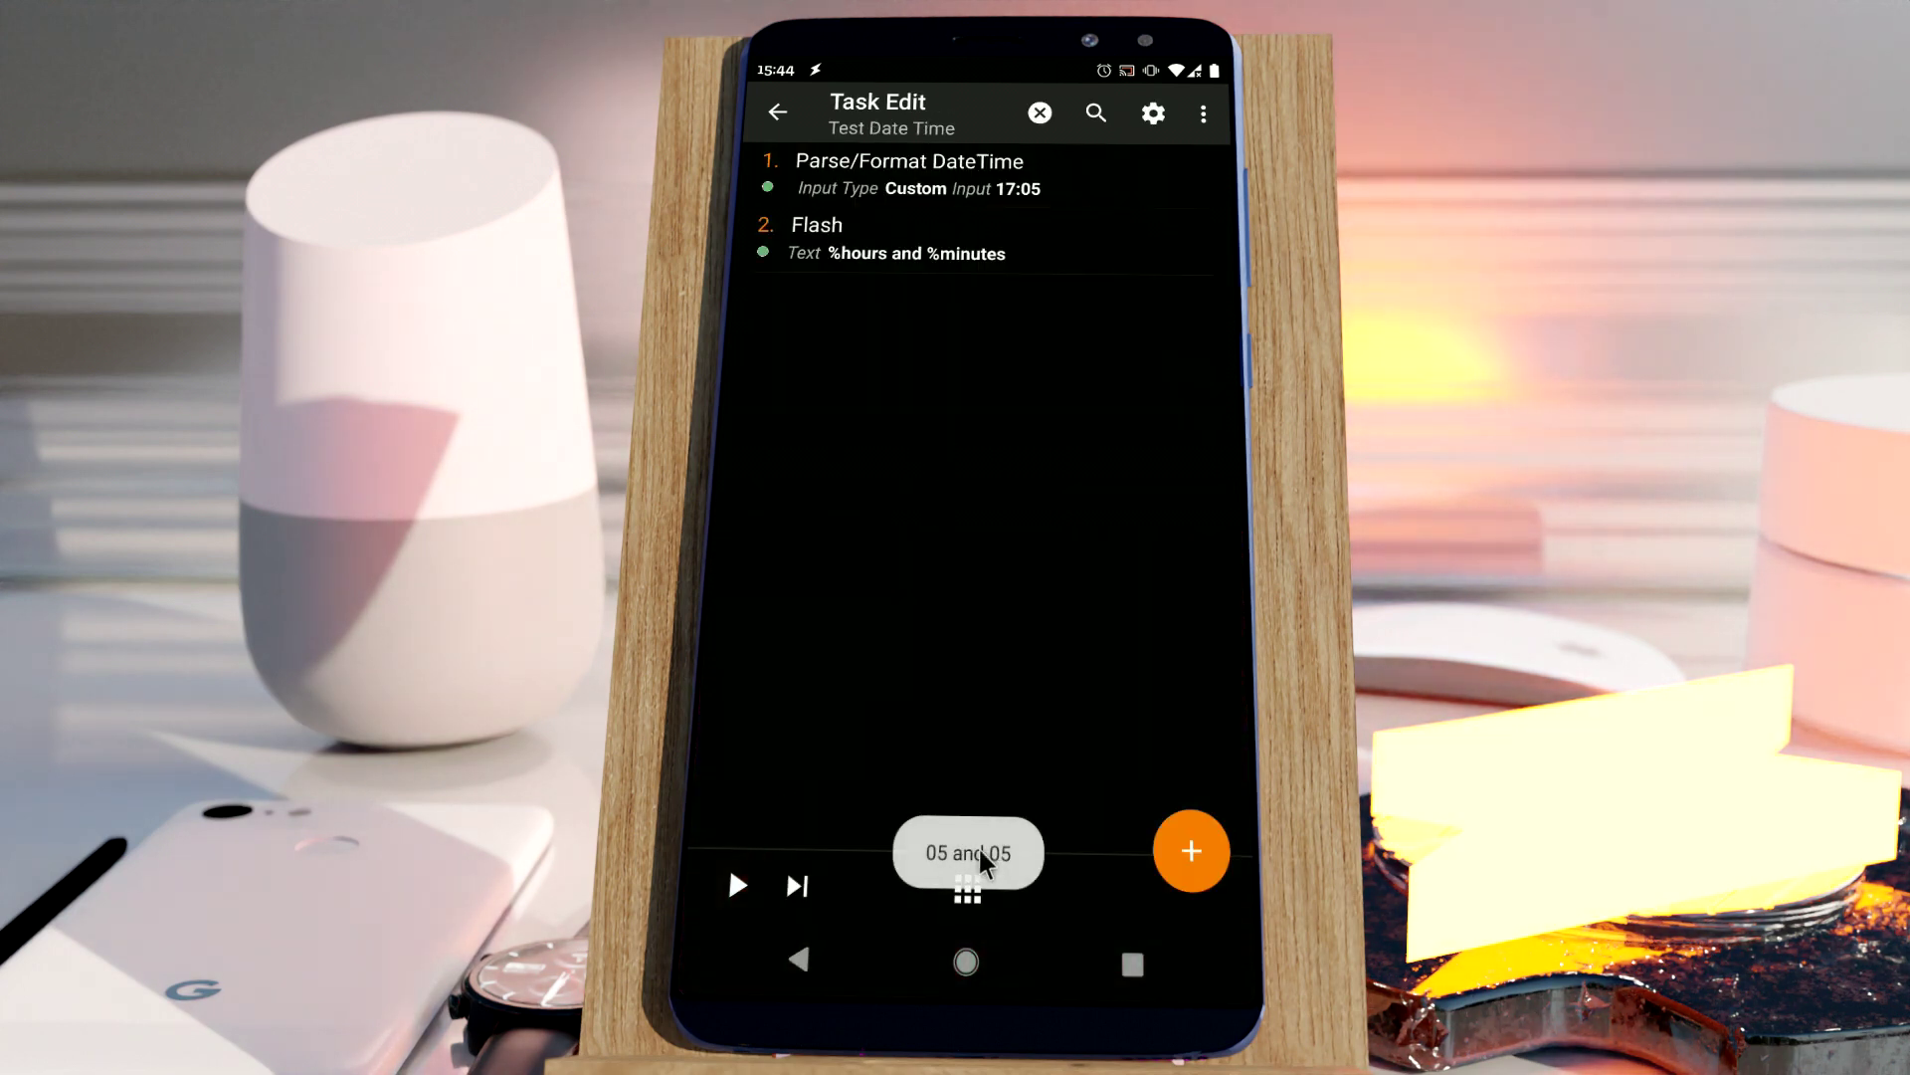
- Change the Parse/Format DateTime Output Format from mm to HH,mm
click(892, 192)
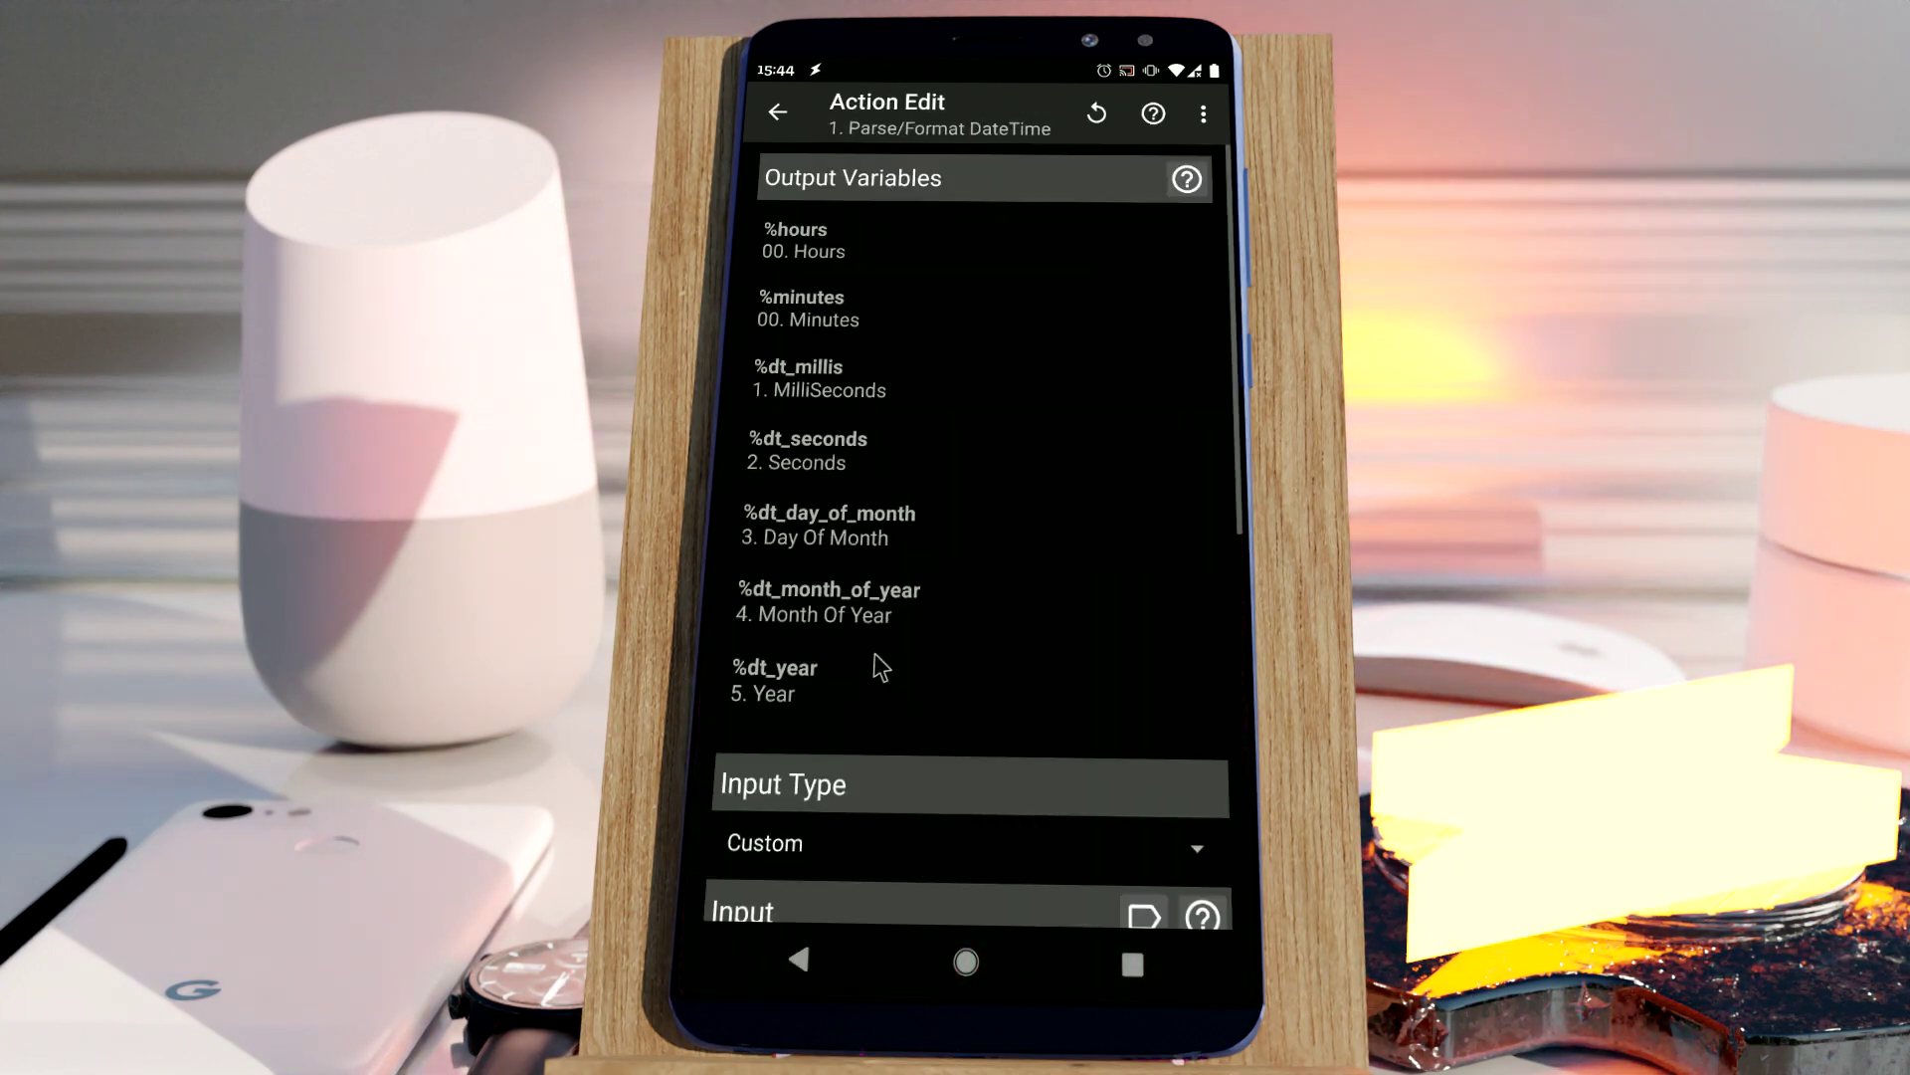
scroll(873, 653, down, 5)
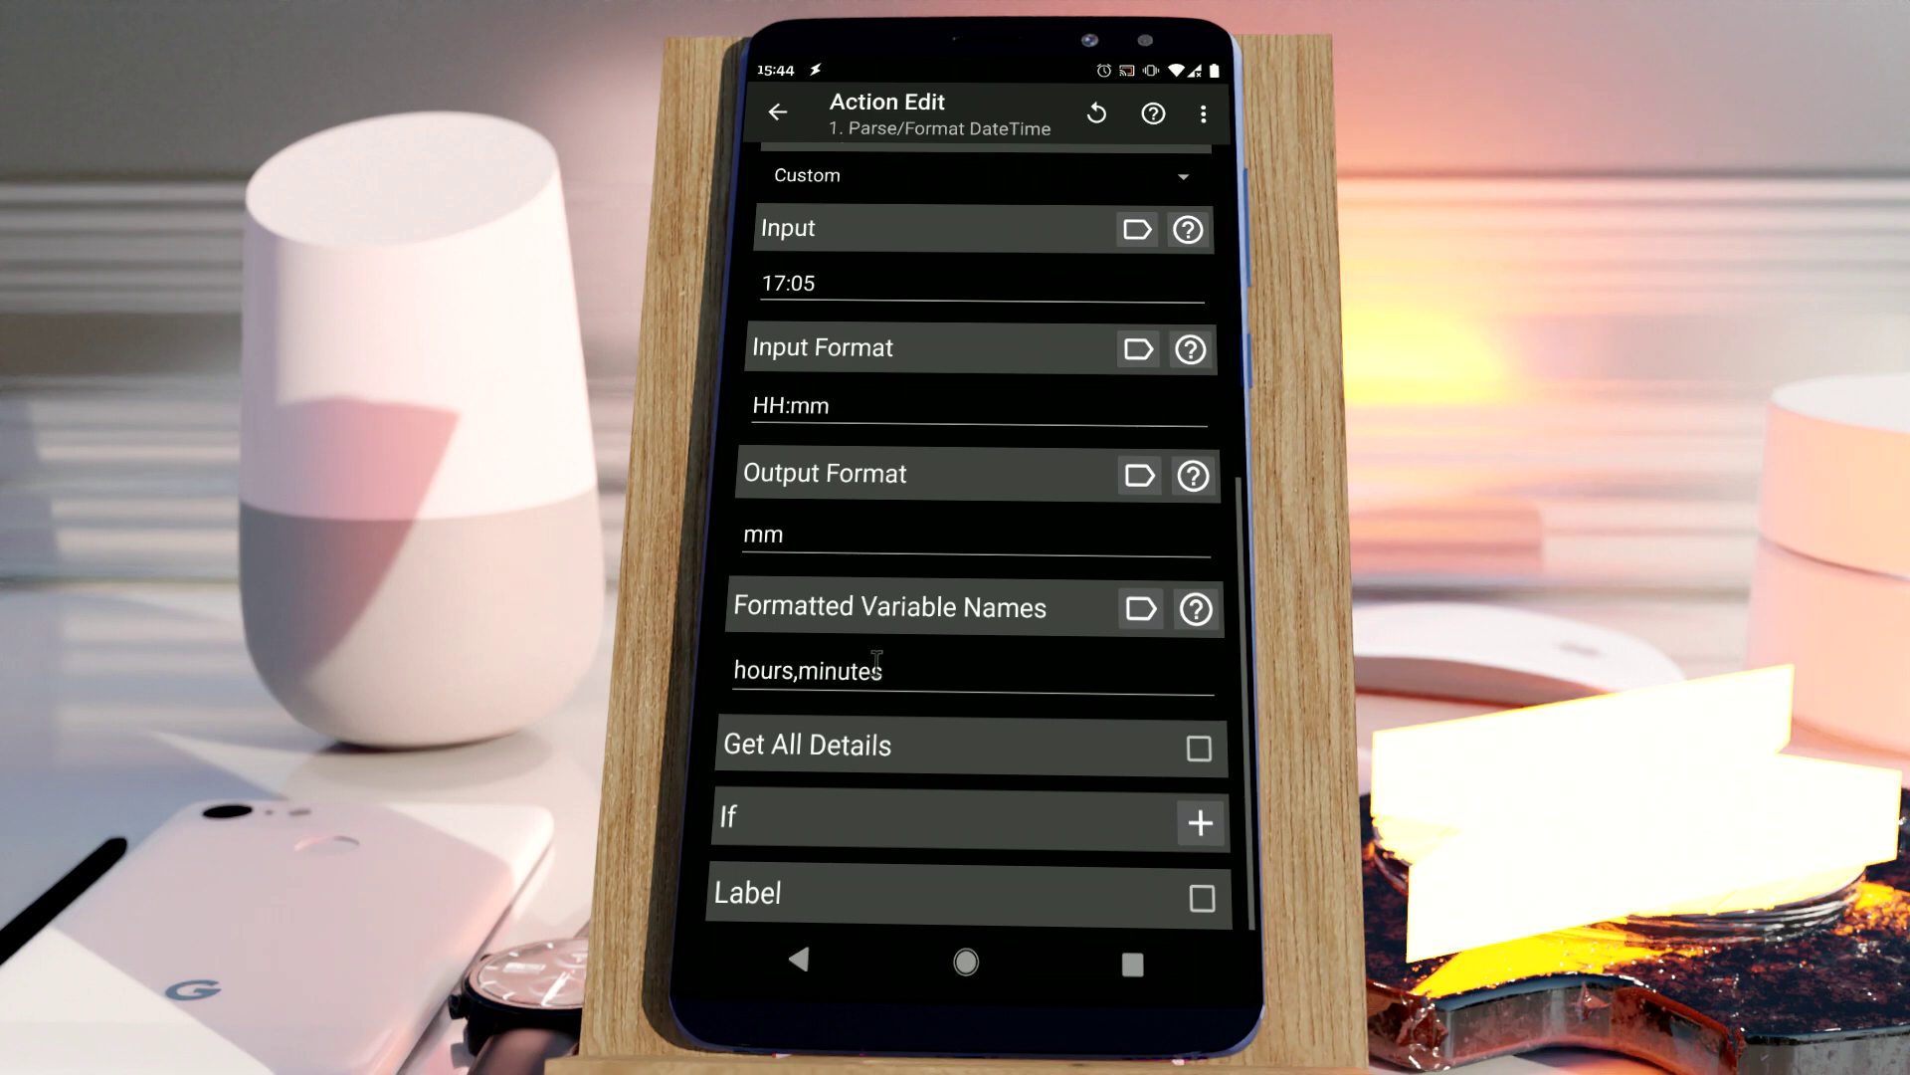
click(797, 534)
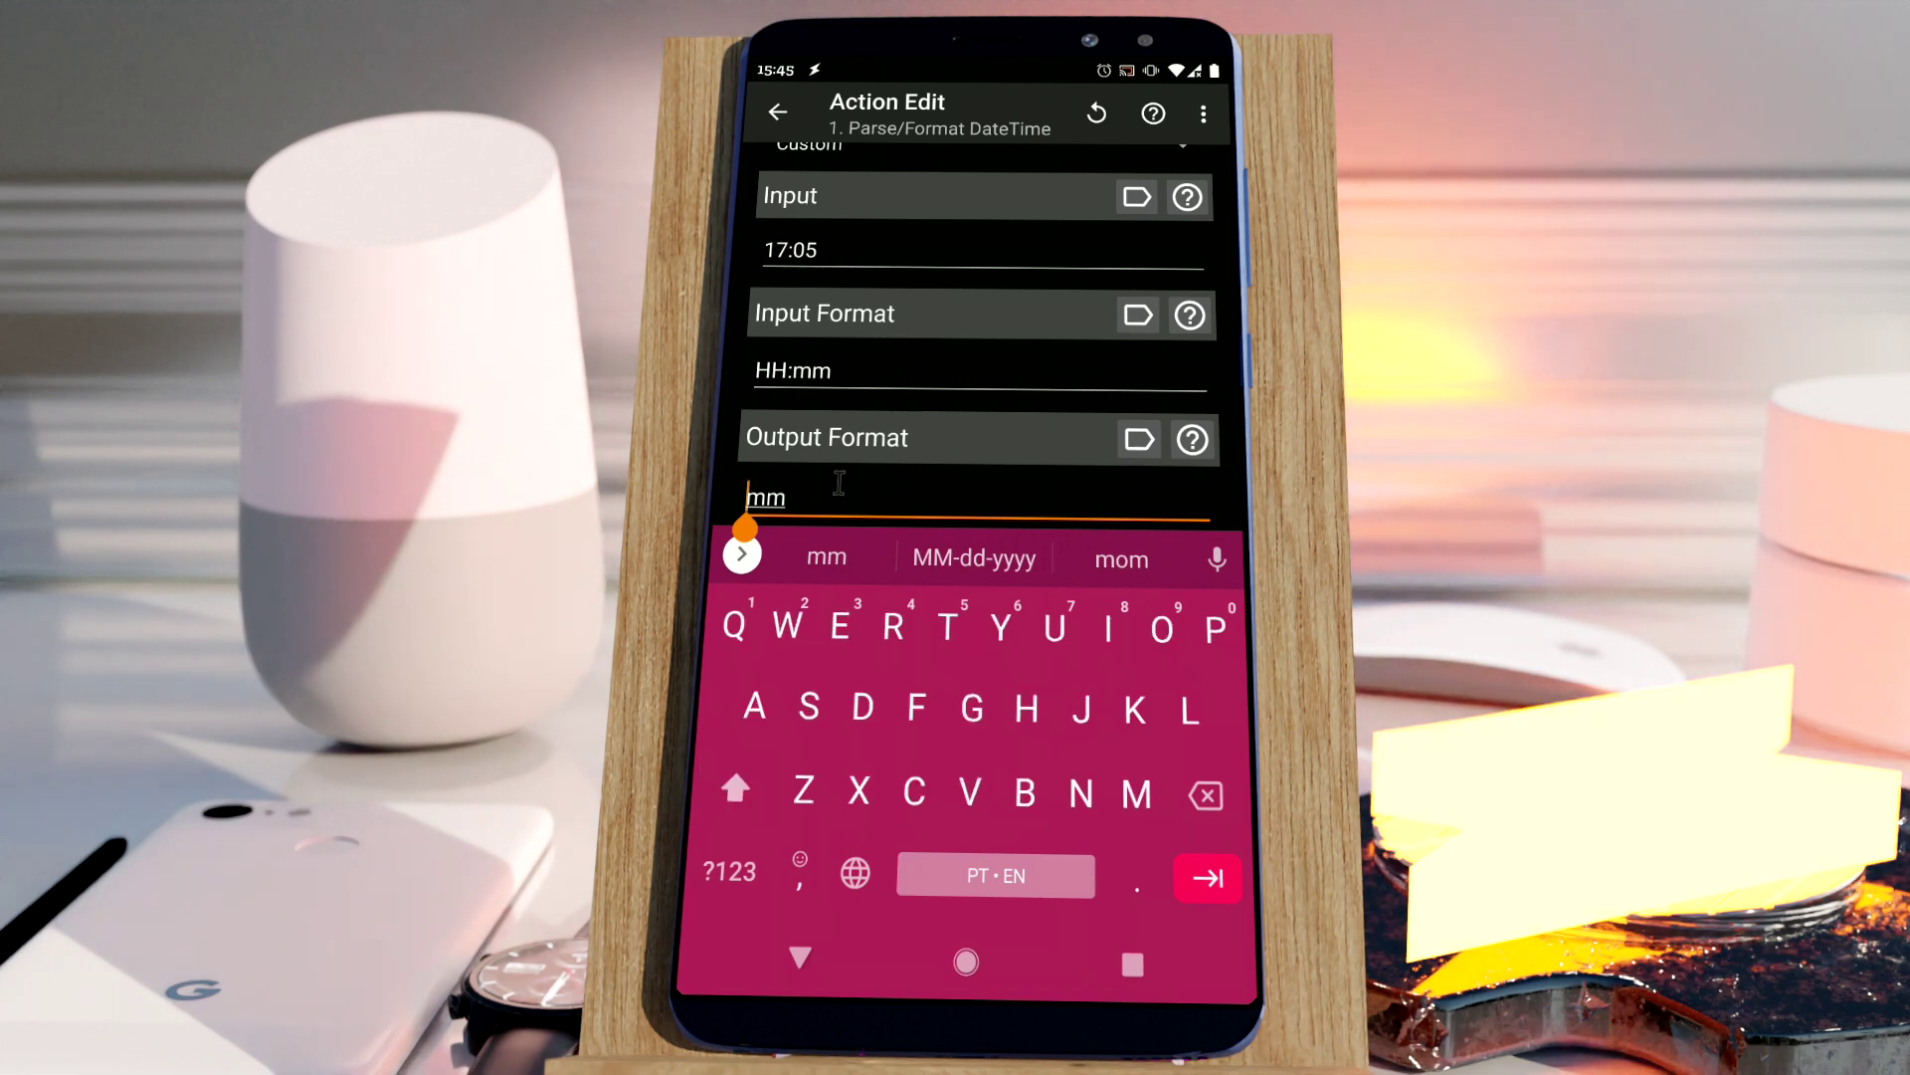
text(HH,)
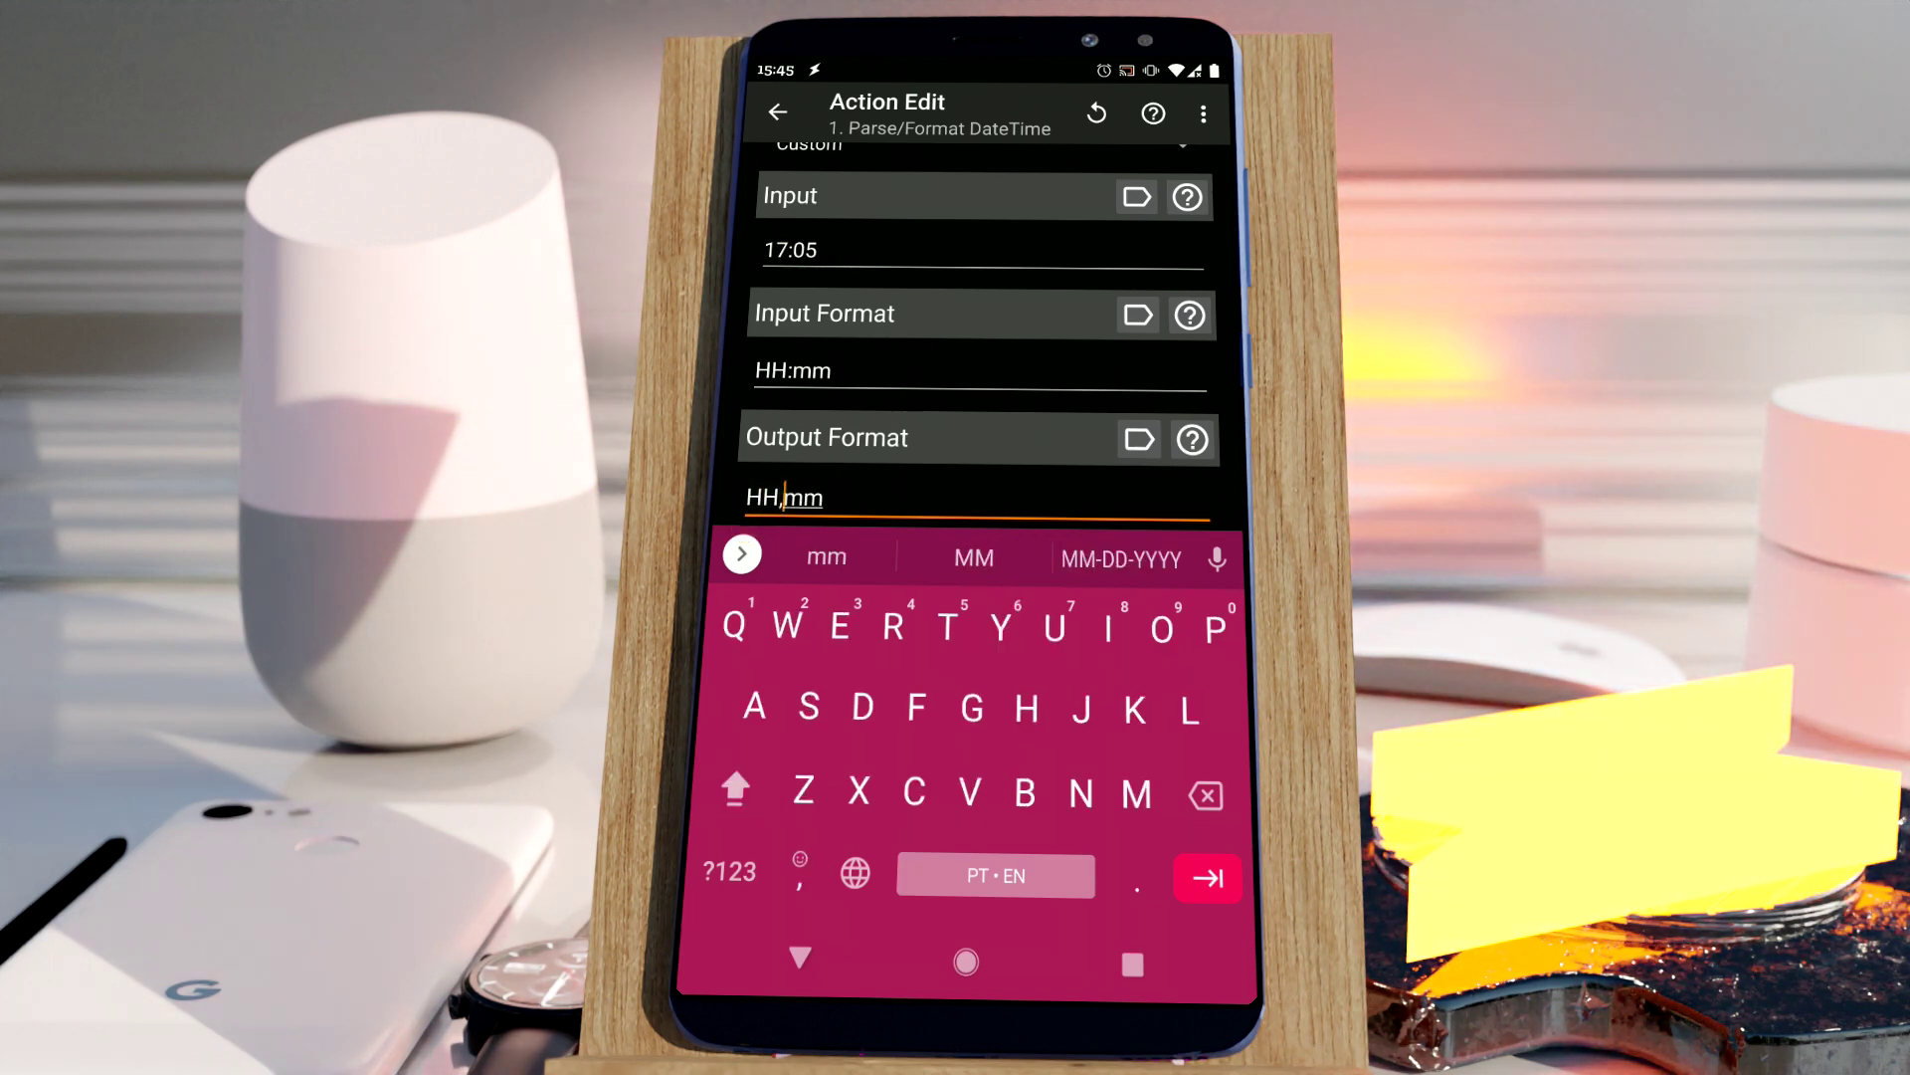
click(800, 958)
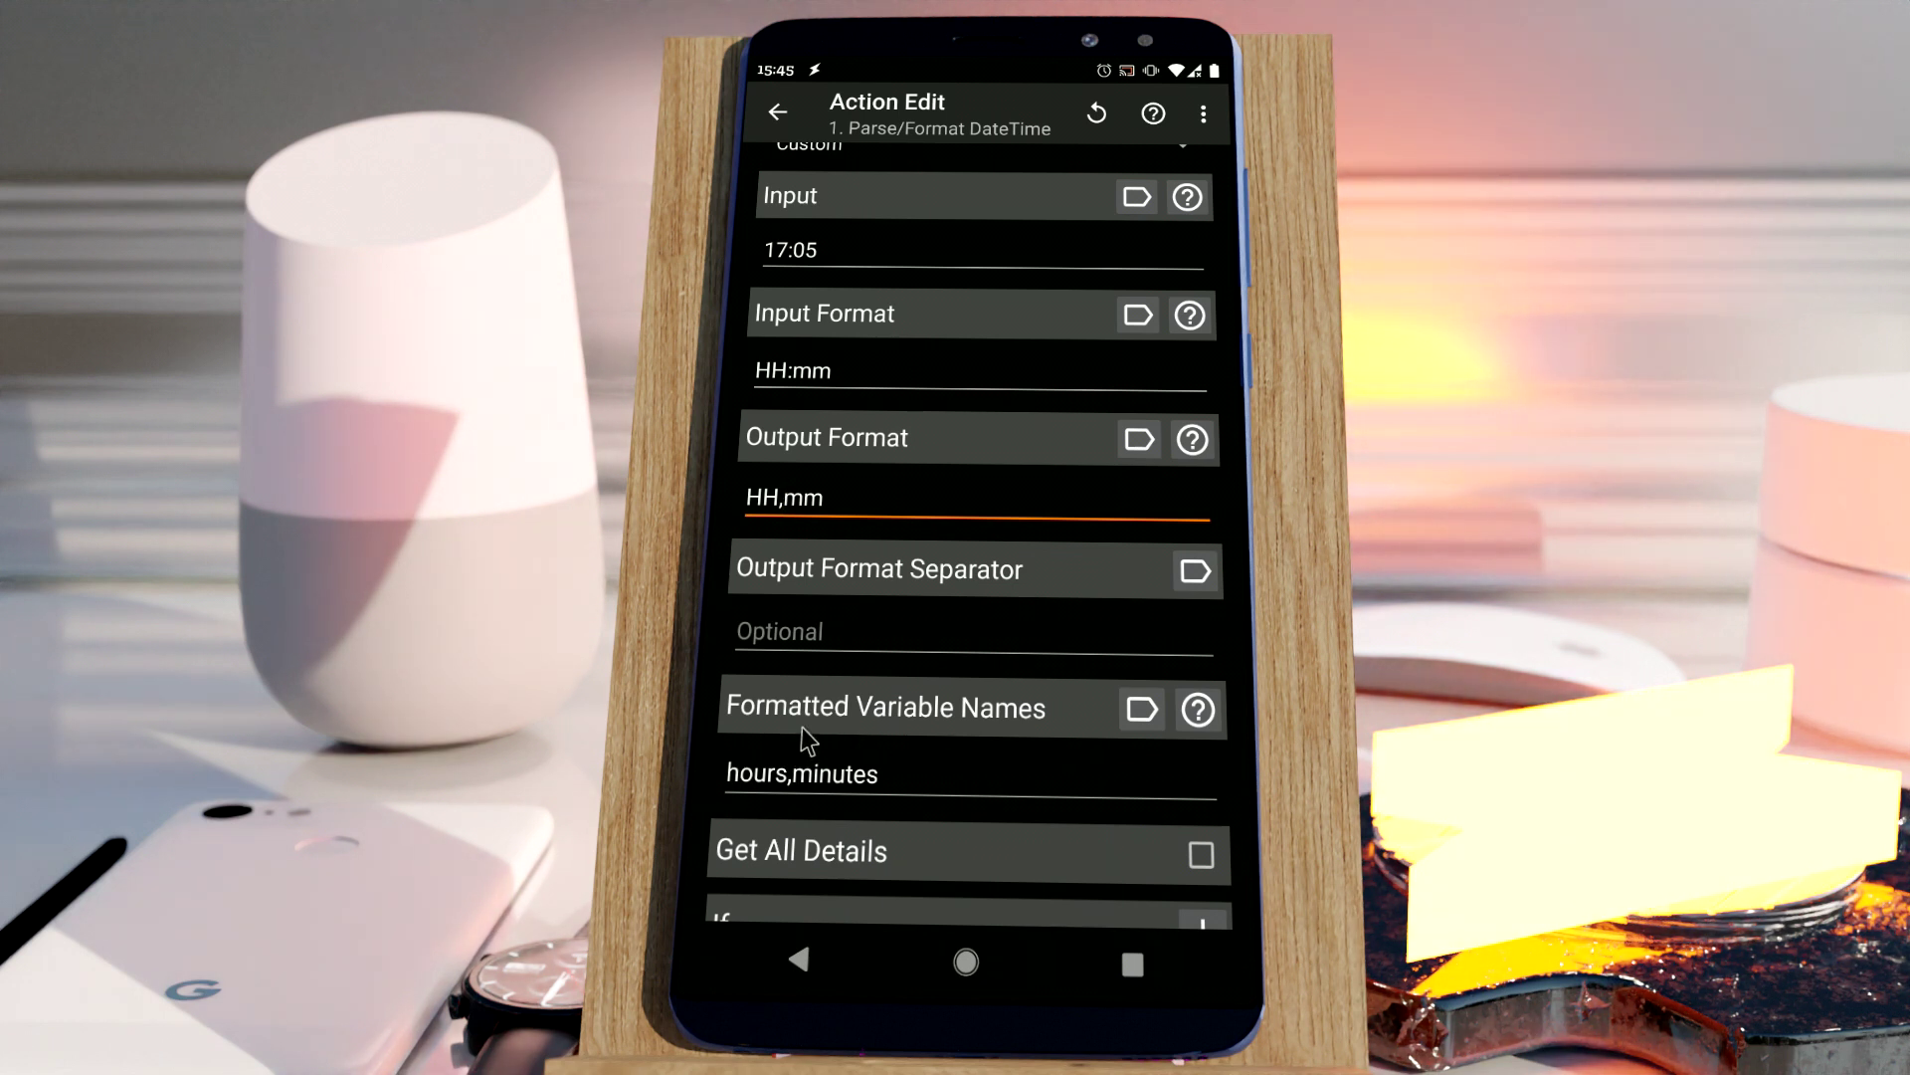
- Check the HH,mm format and variable names, then rerun the task to flash 17 and 05
double_click(762, 498)
click(764, 502)
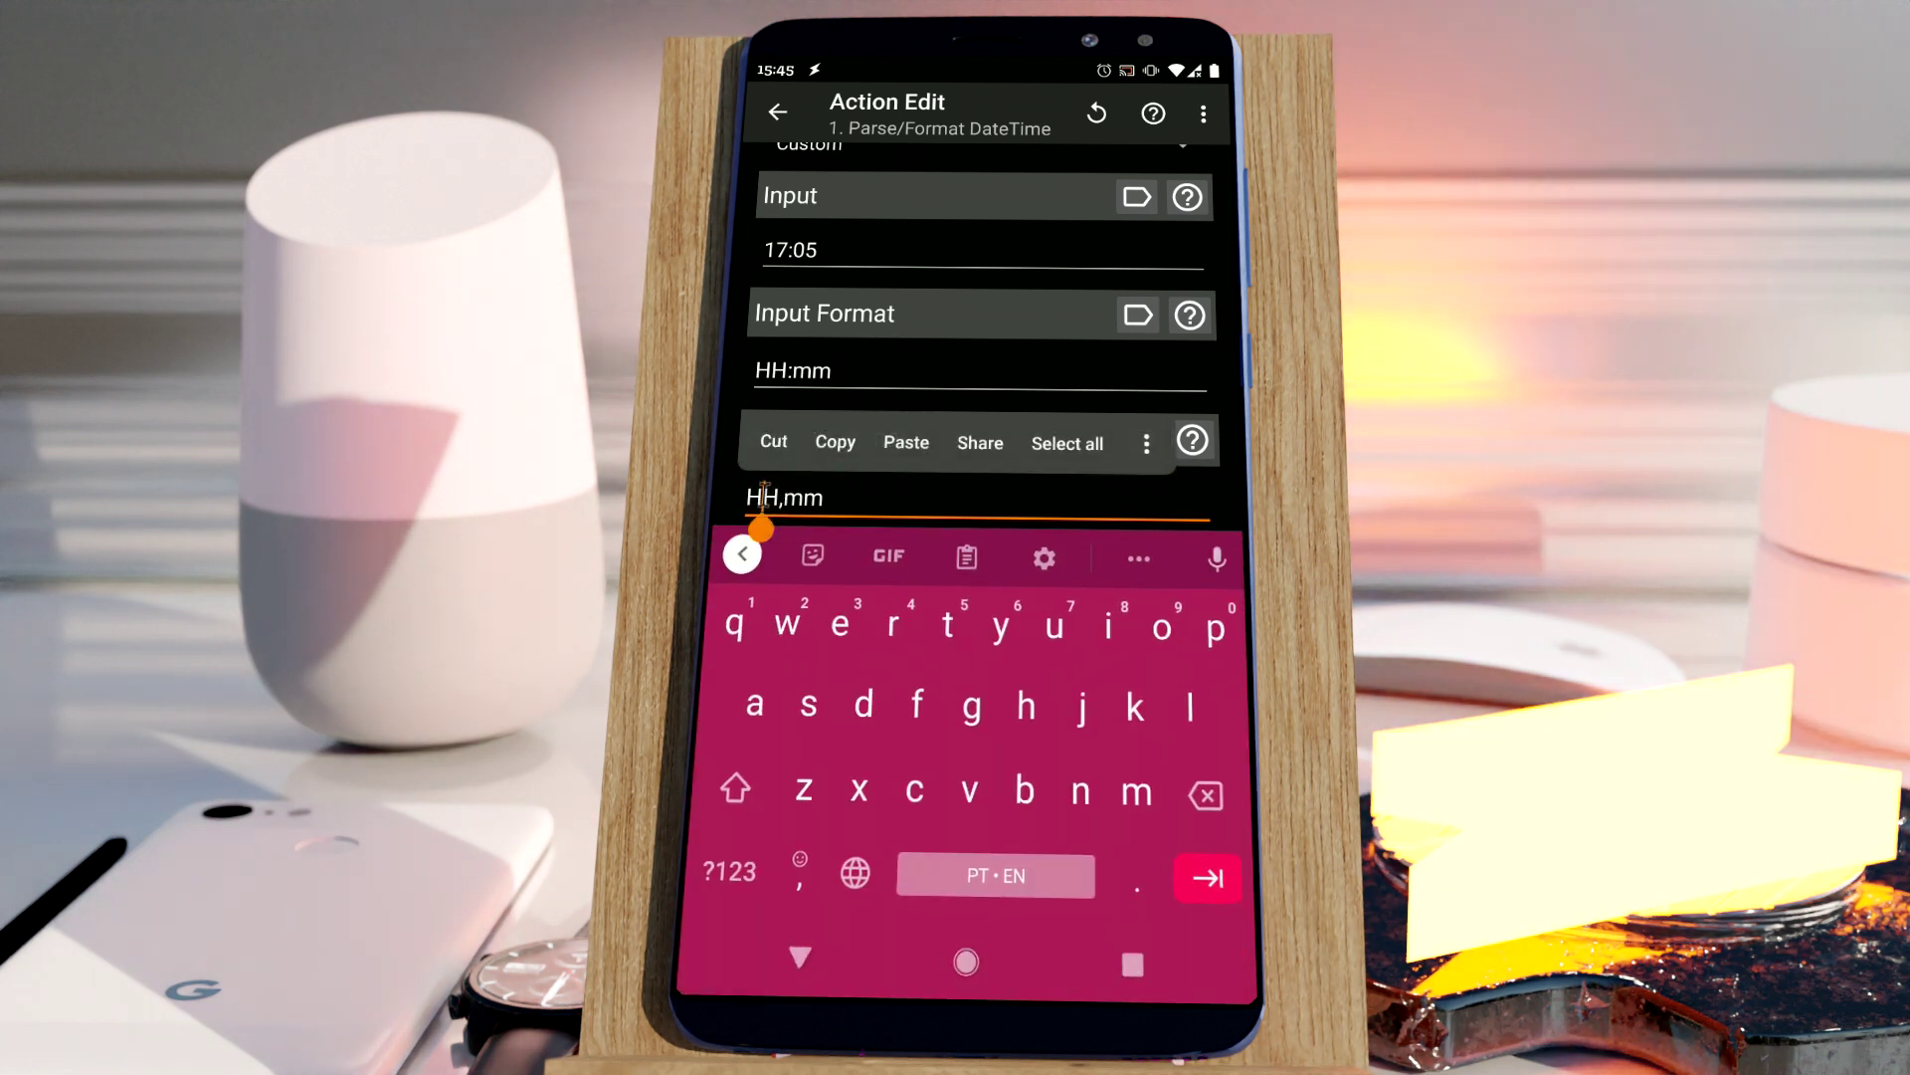
click(800, 957)
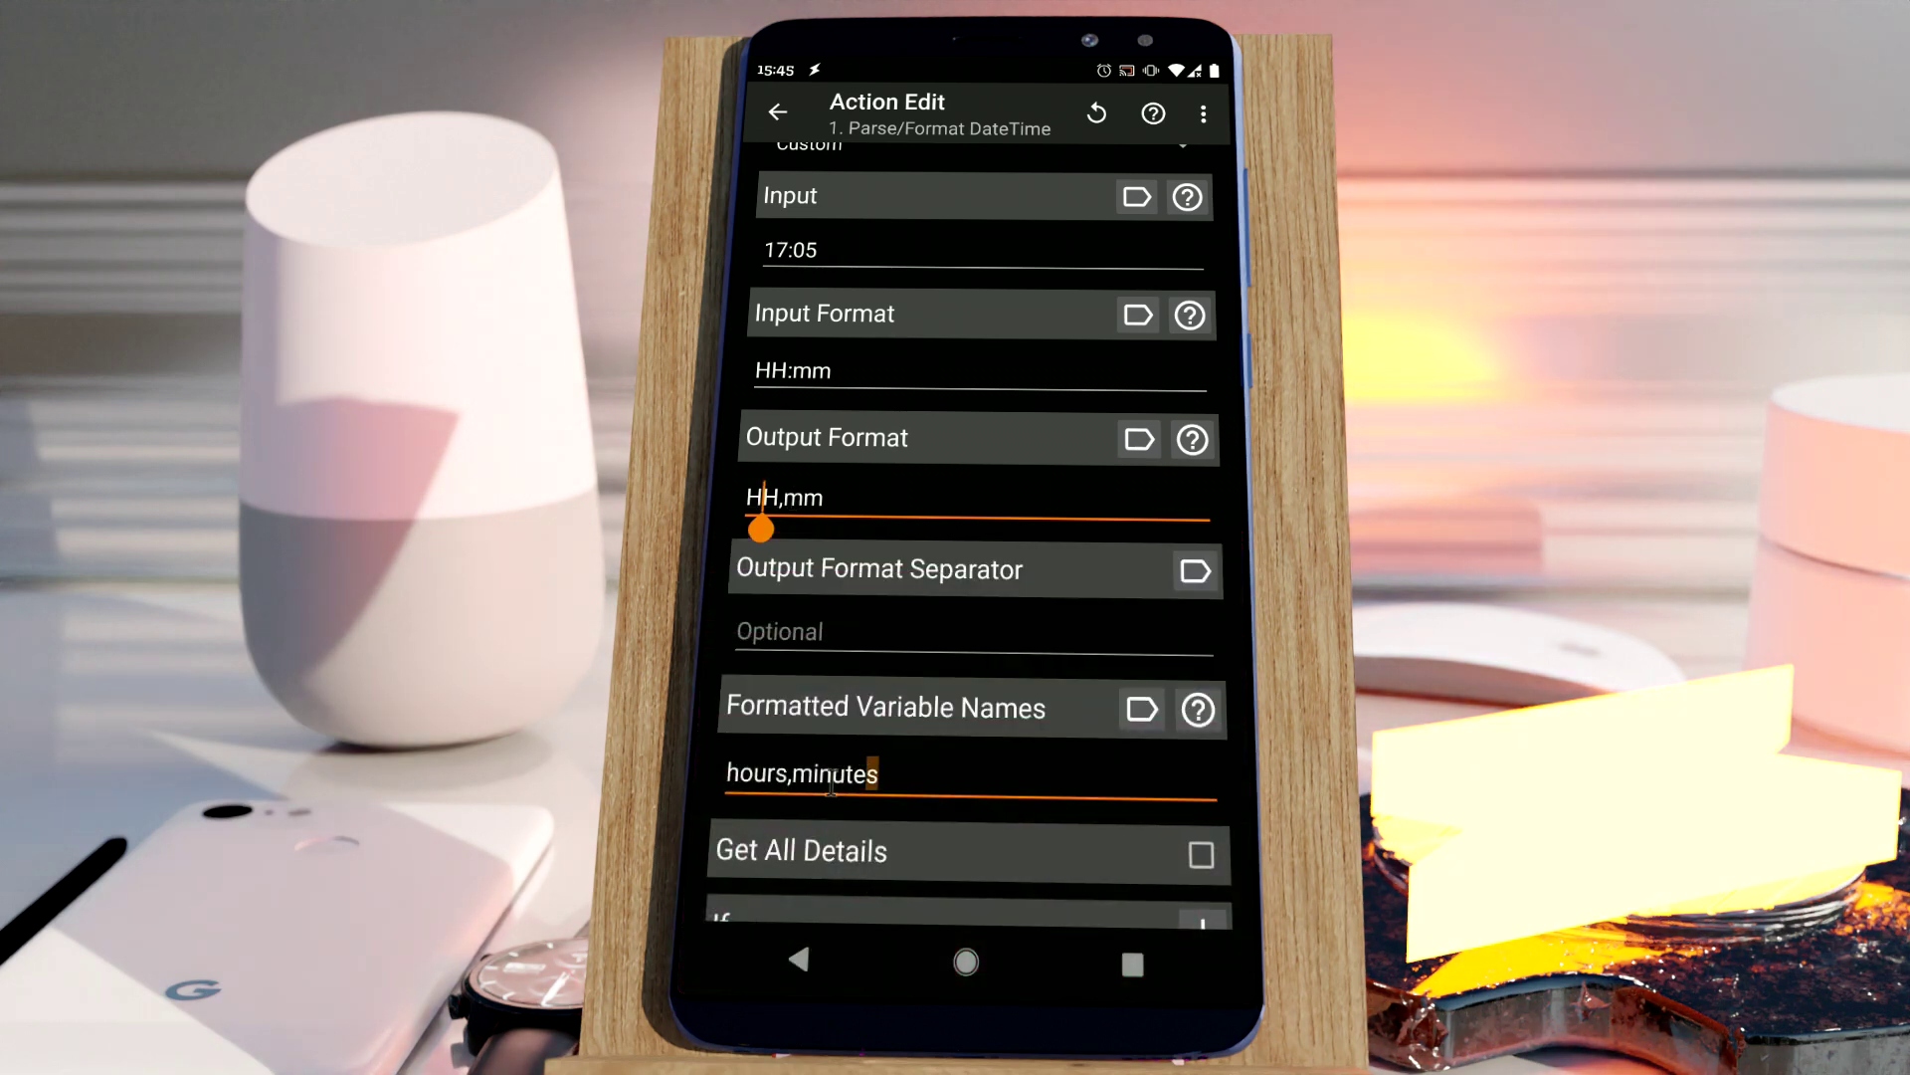
double_click(836, 774)
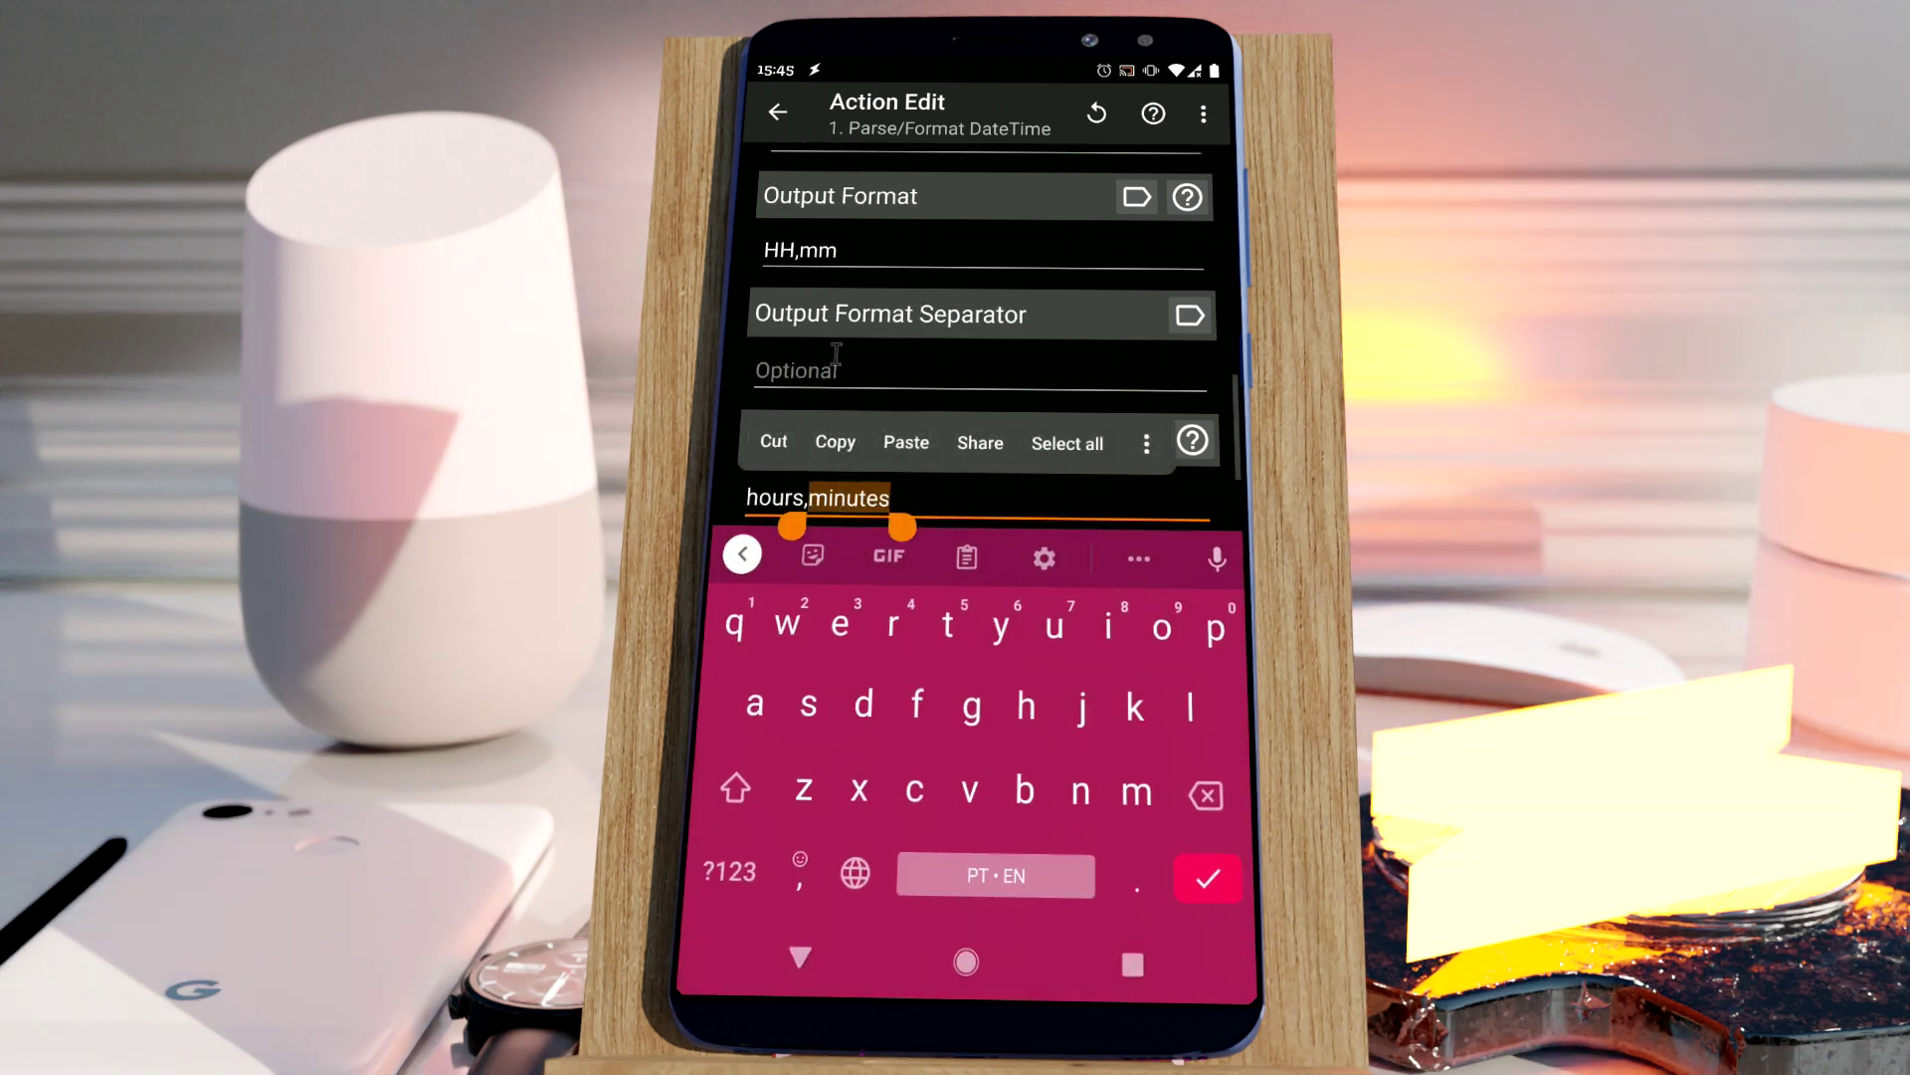
double_click(831, 249)
click(799, 957)
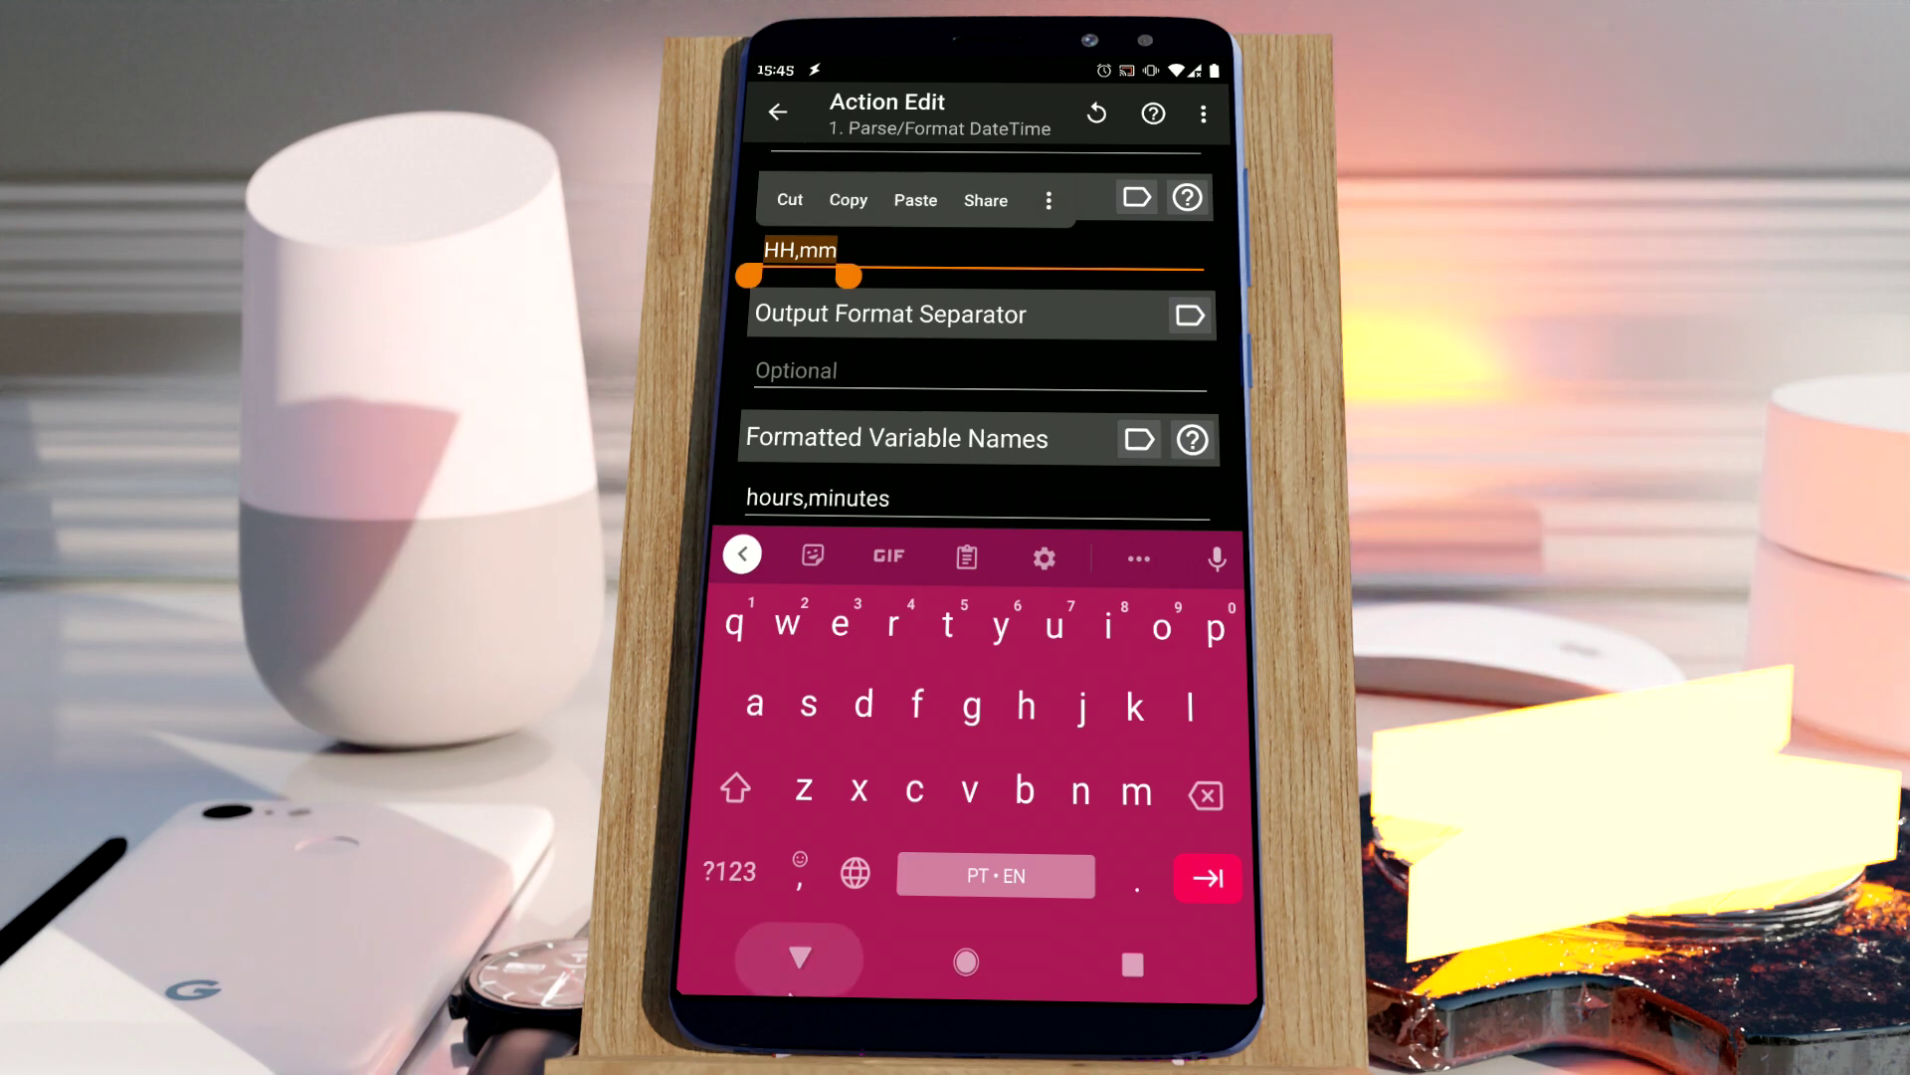
click(800, 958)
click(799, 959)
click(738, 885)
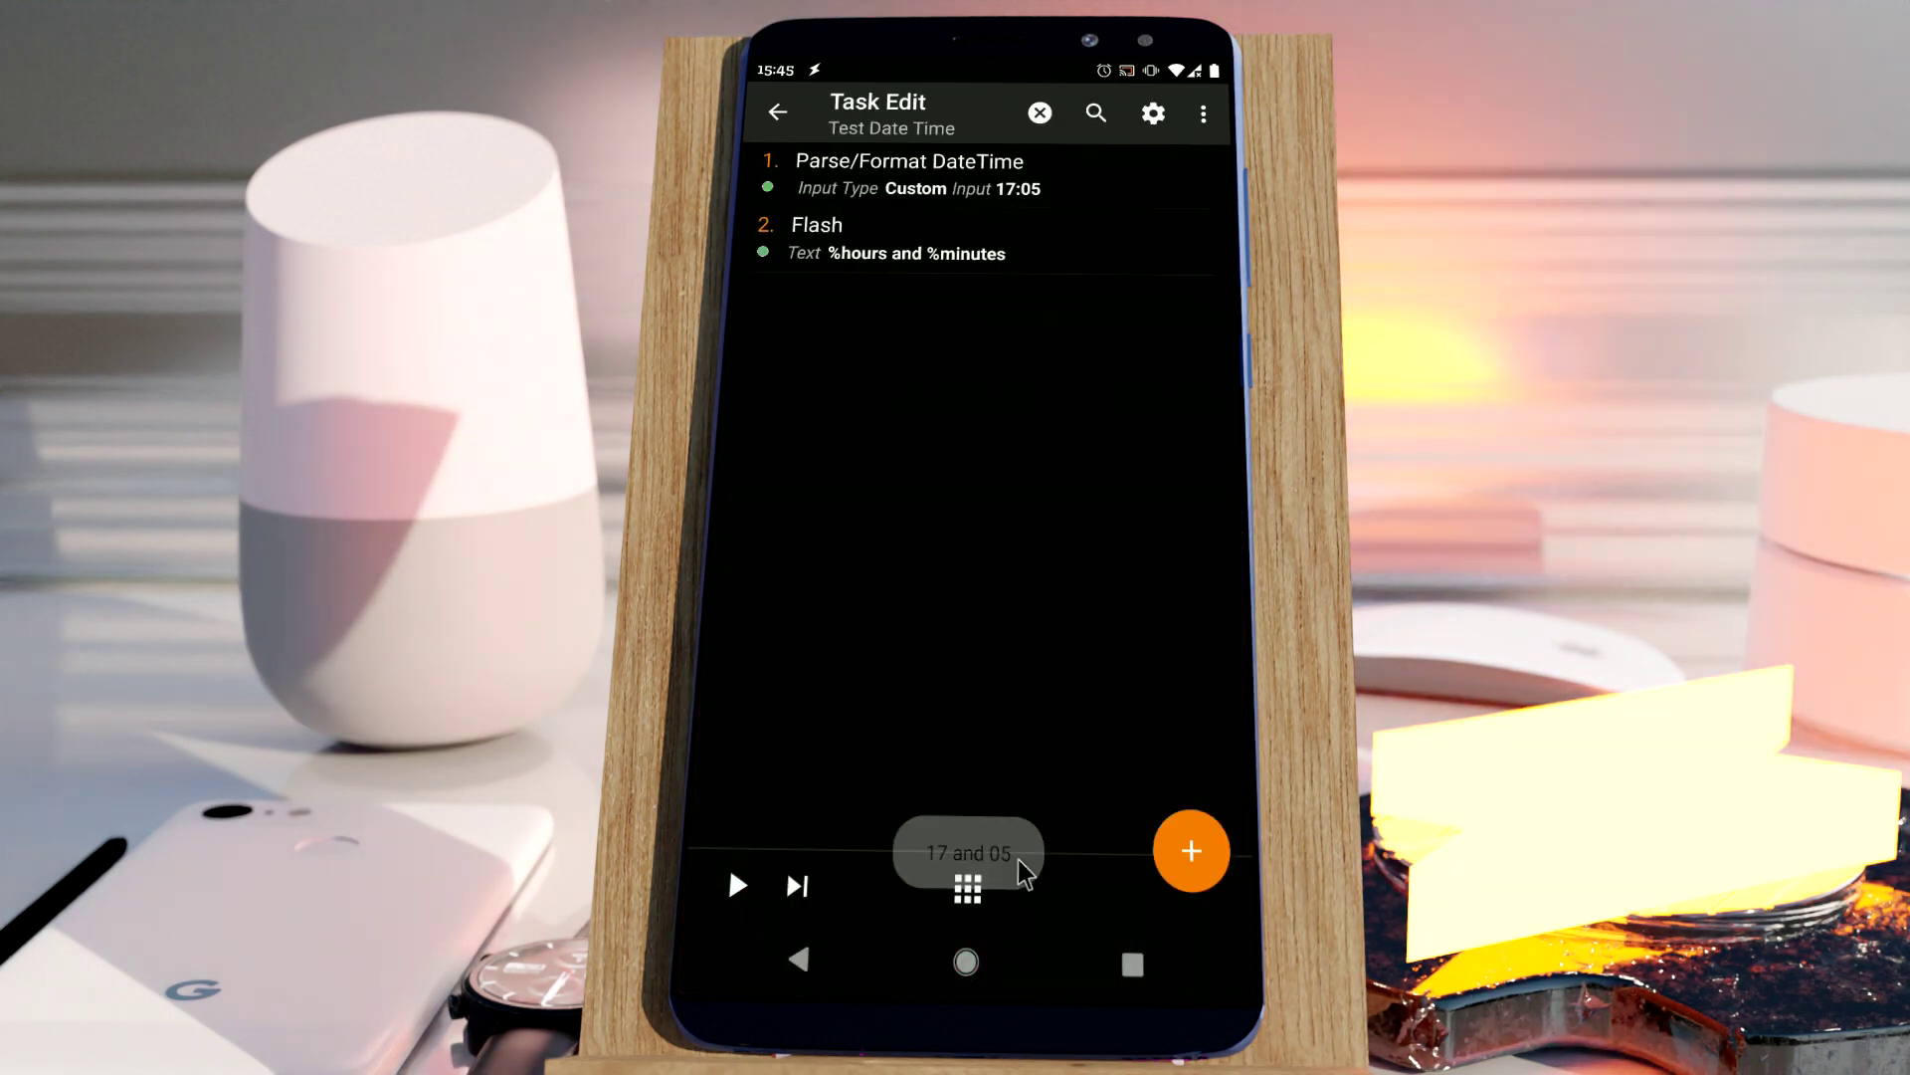
- Reopen Parse/Format DateTime and put the cursor at the end of the Input value 17:05
click(913, 204)
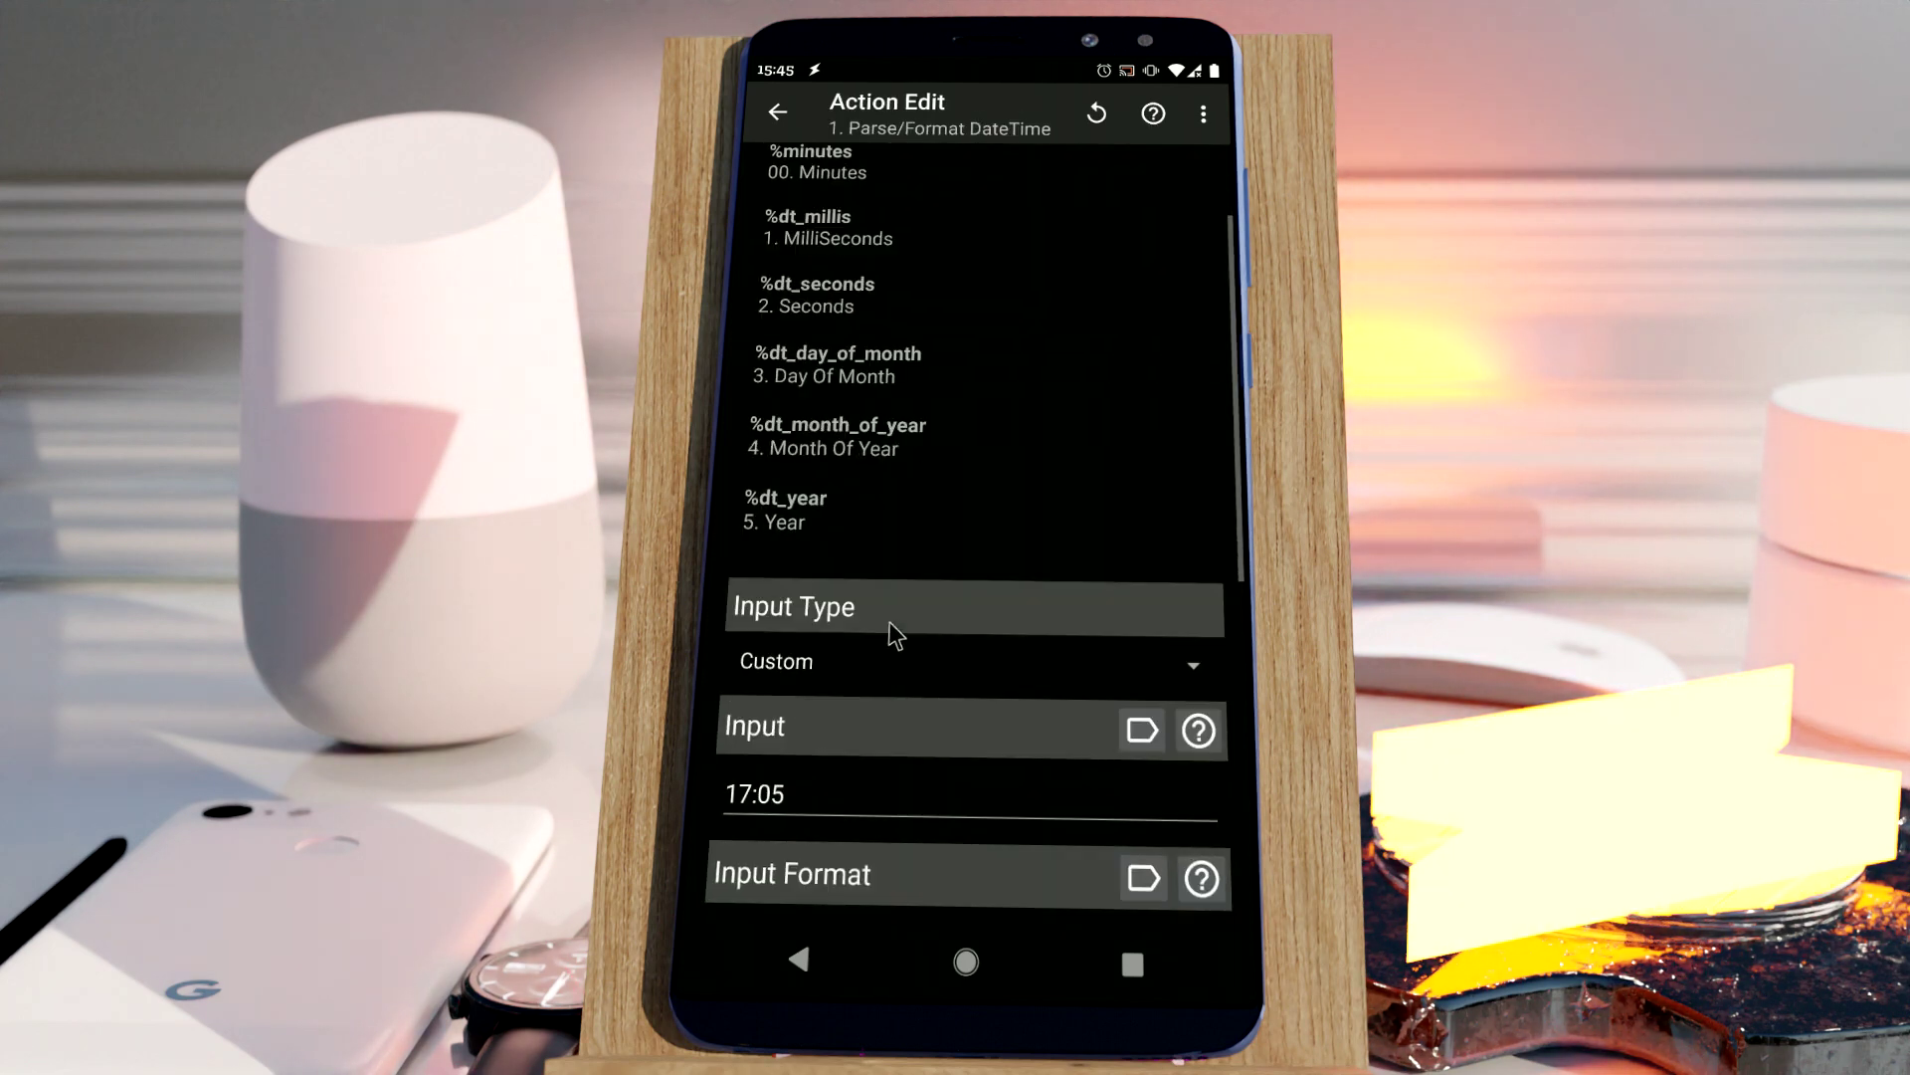
scroll(887, 620, down, 5)
scroll(852, 439, up, 1)
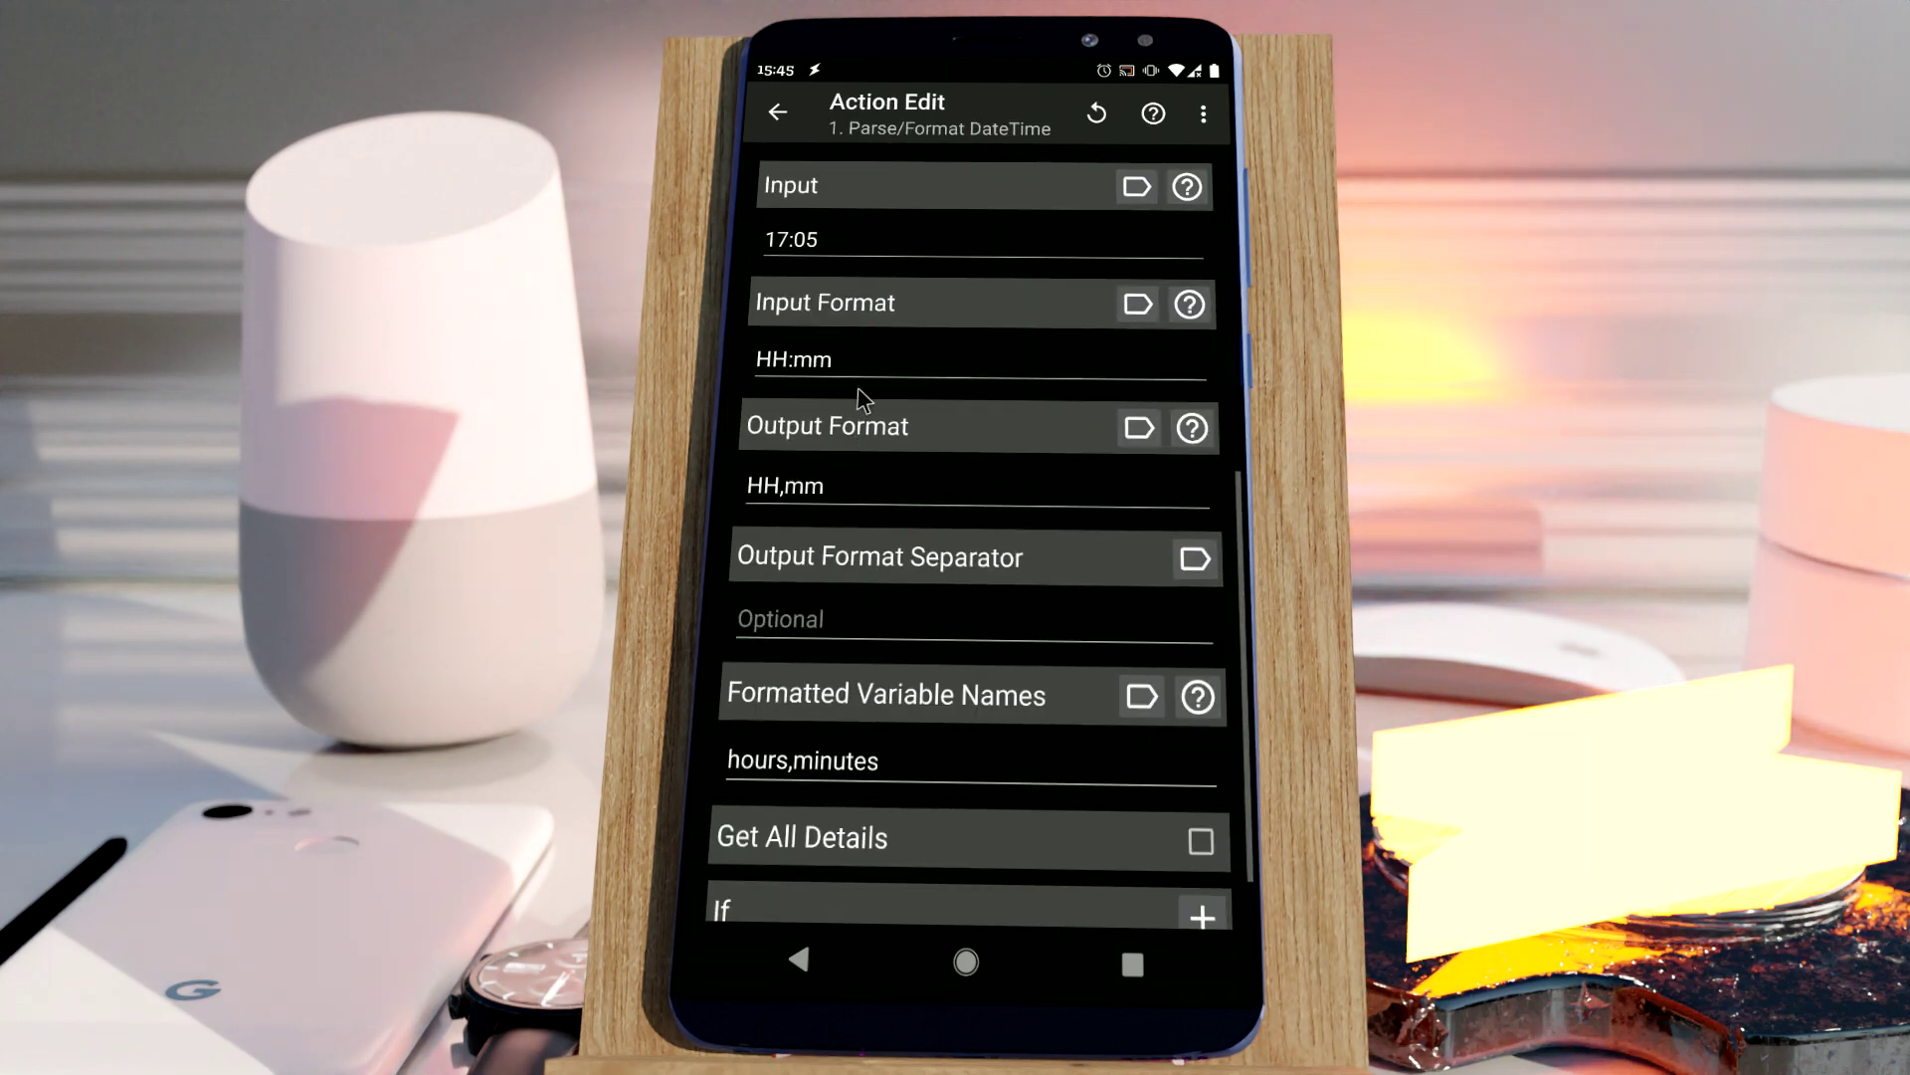
scroll(860, 368, up, 3)
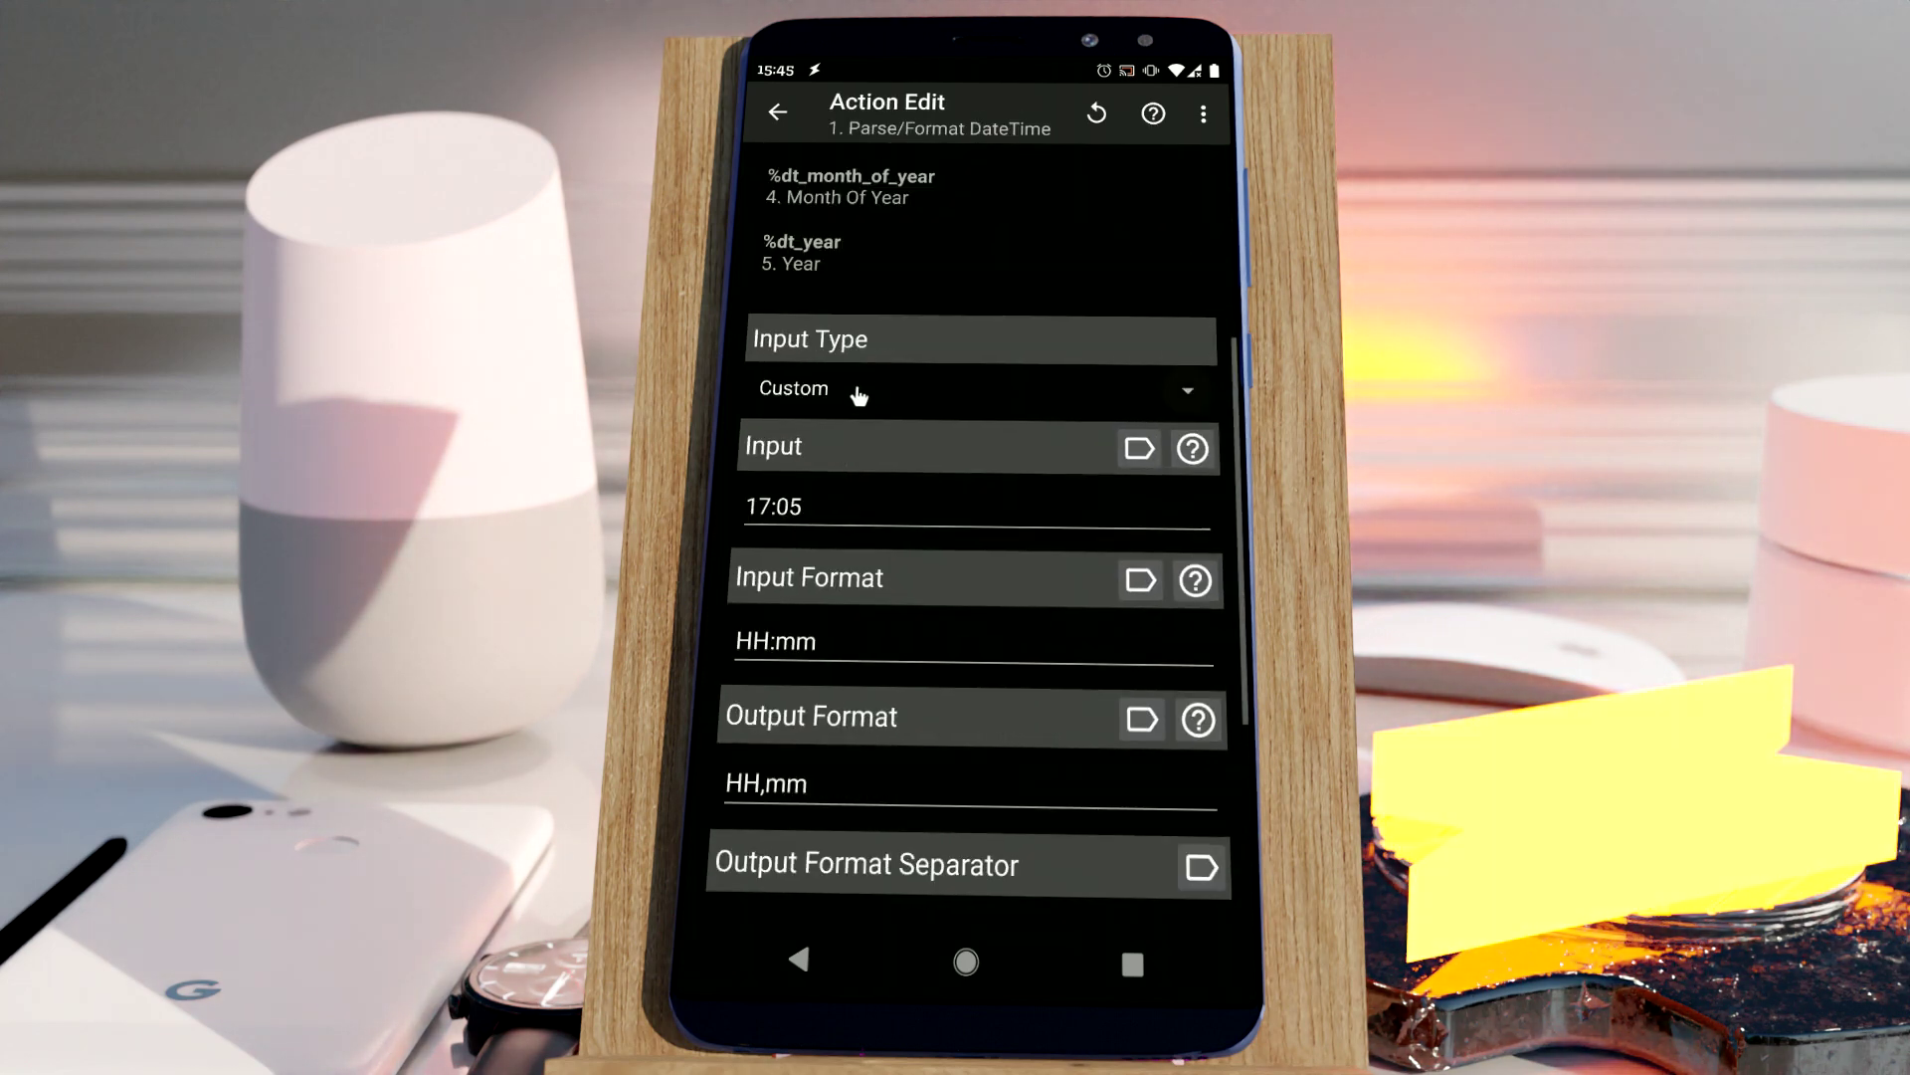
click(821, 507)
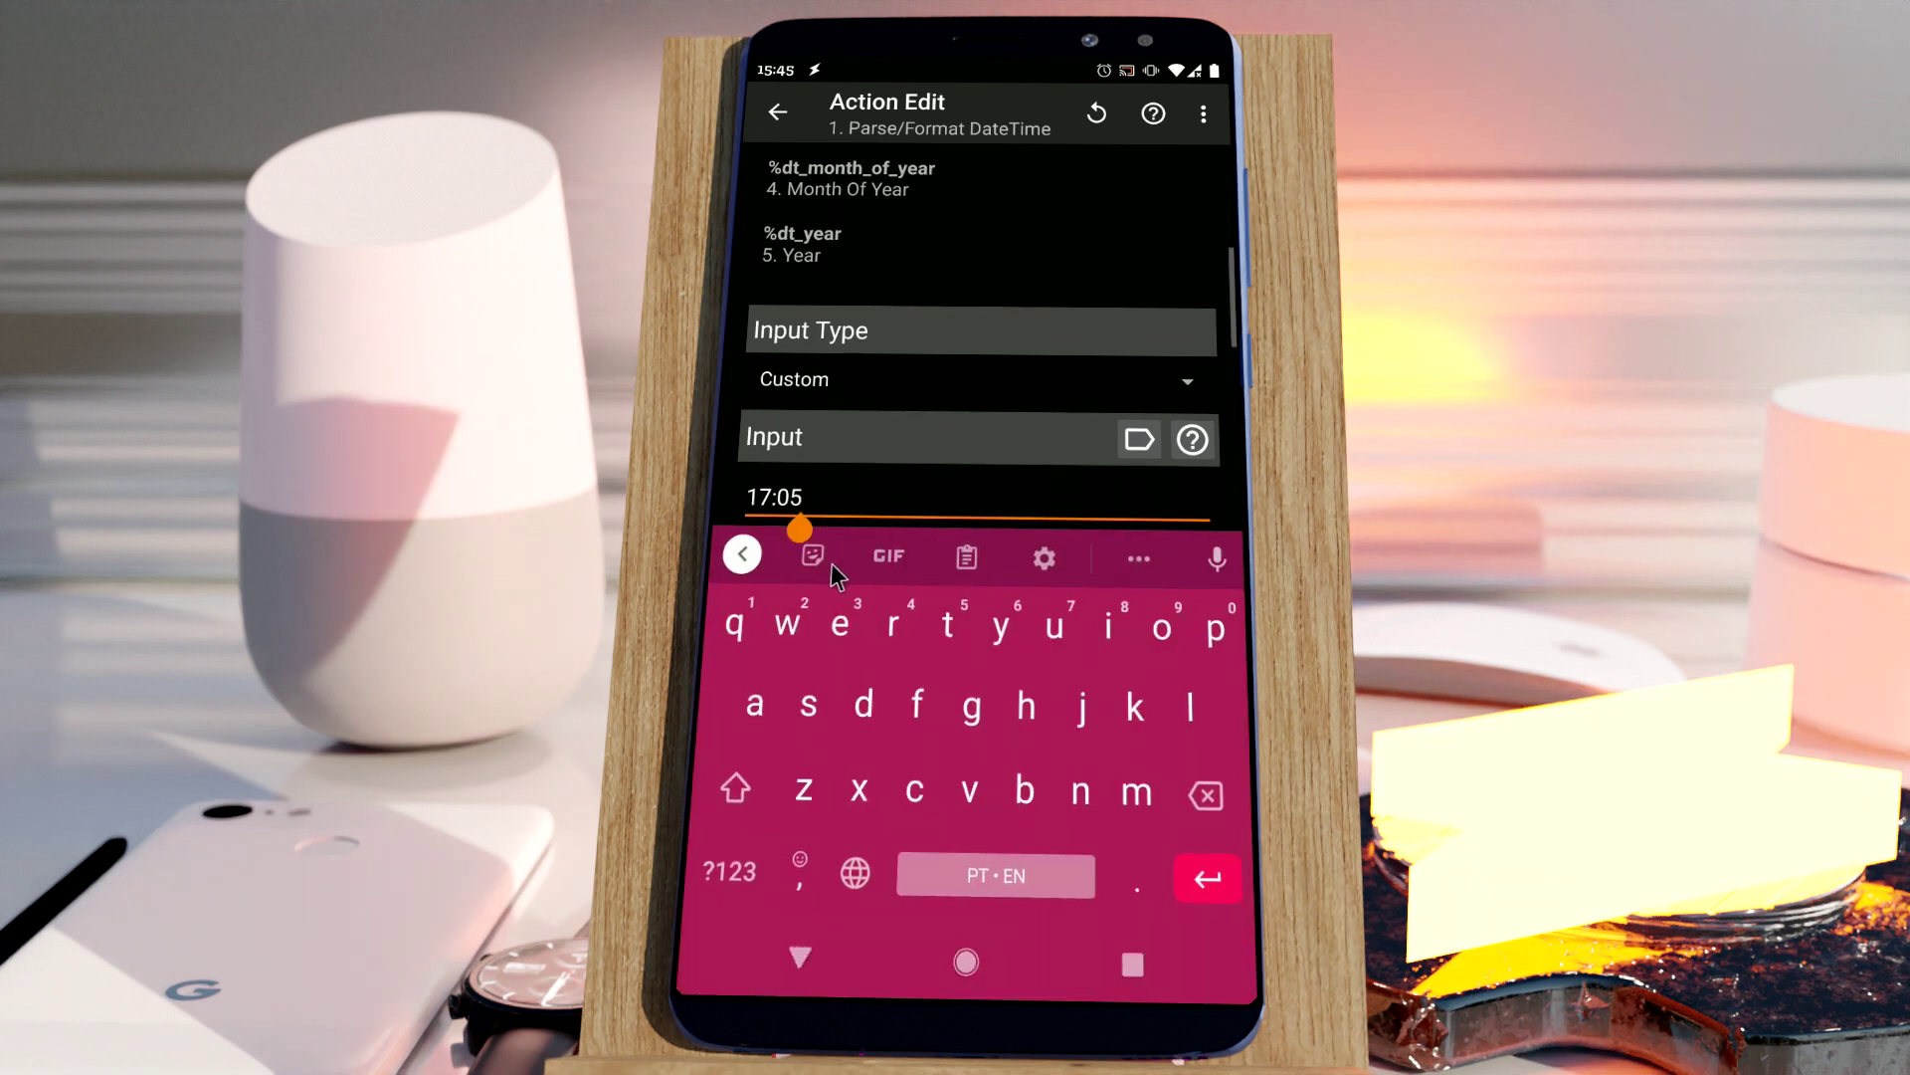
- Append ',21:56' so the Input reads 17:05,21:56
click(799, 876)
click(729, 872)
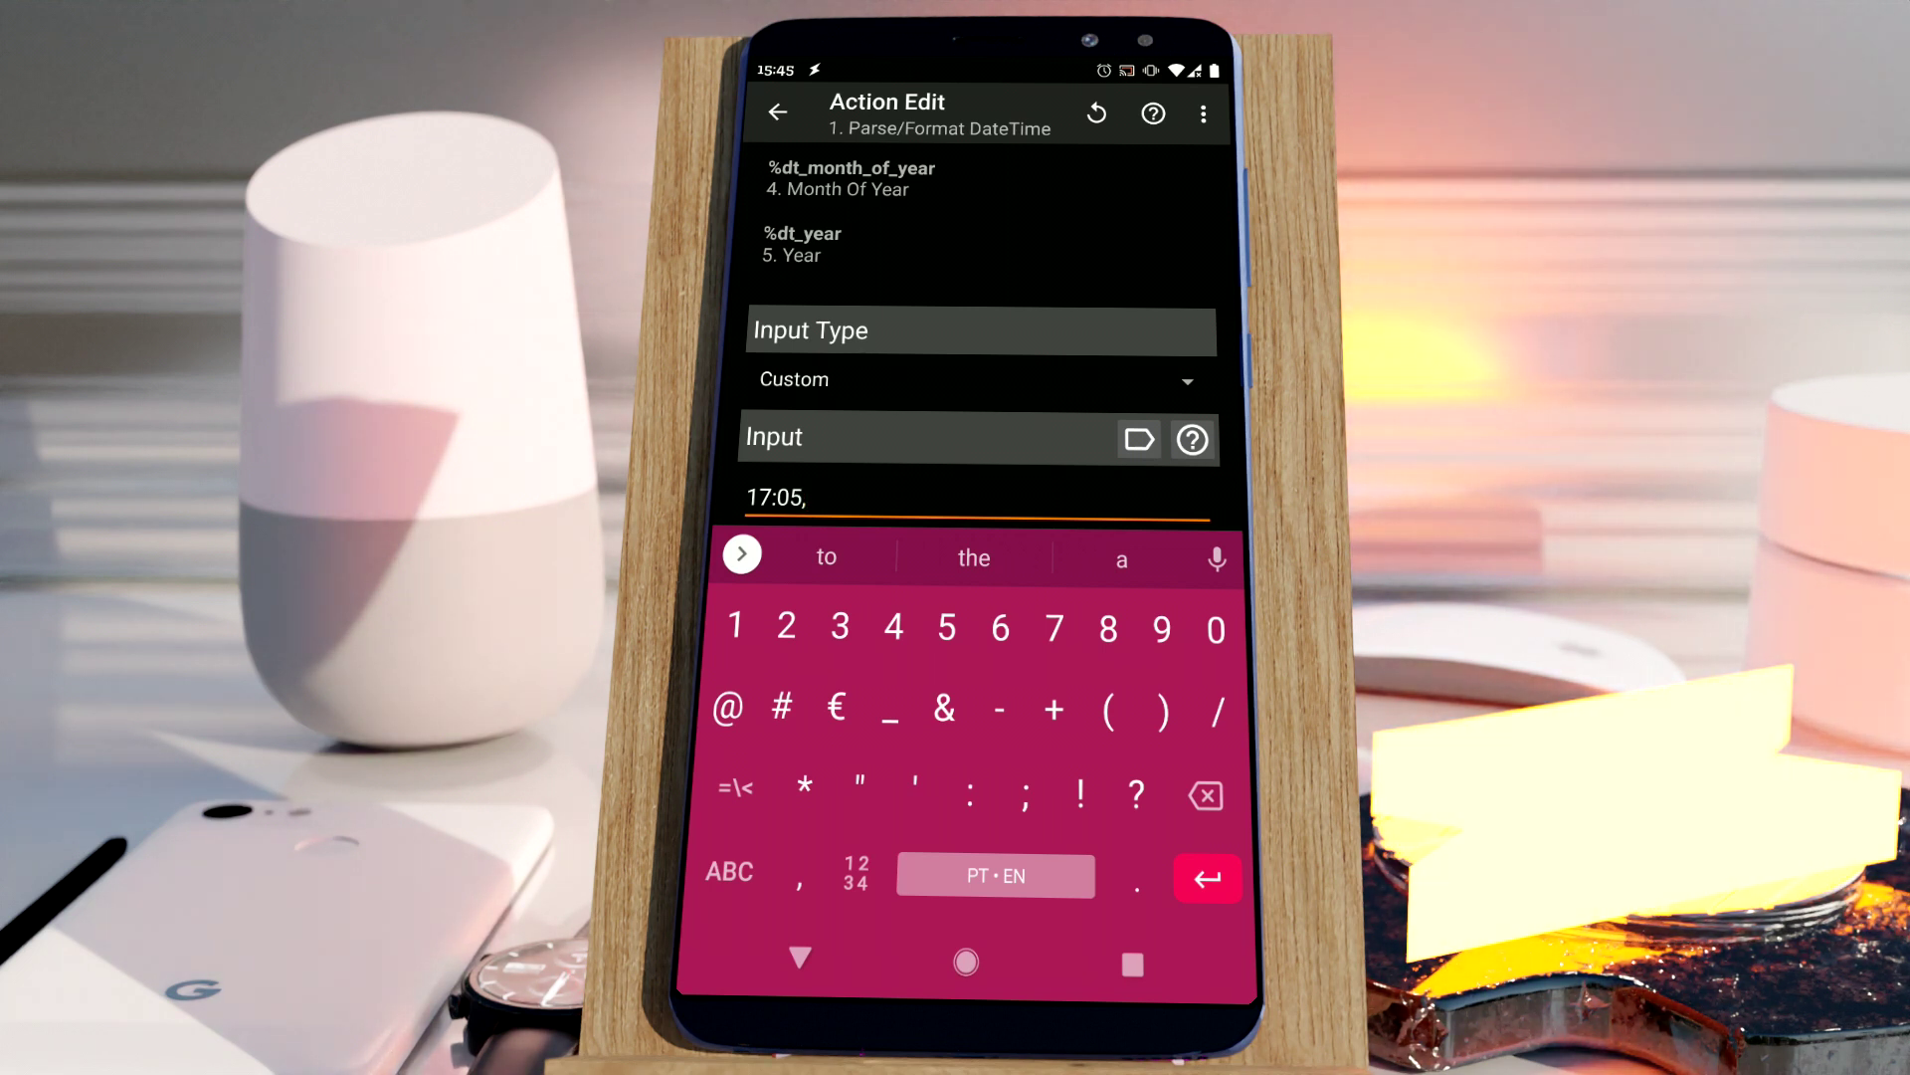
text(21)
click(729, 871)
click(729, 872)
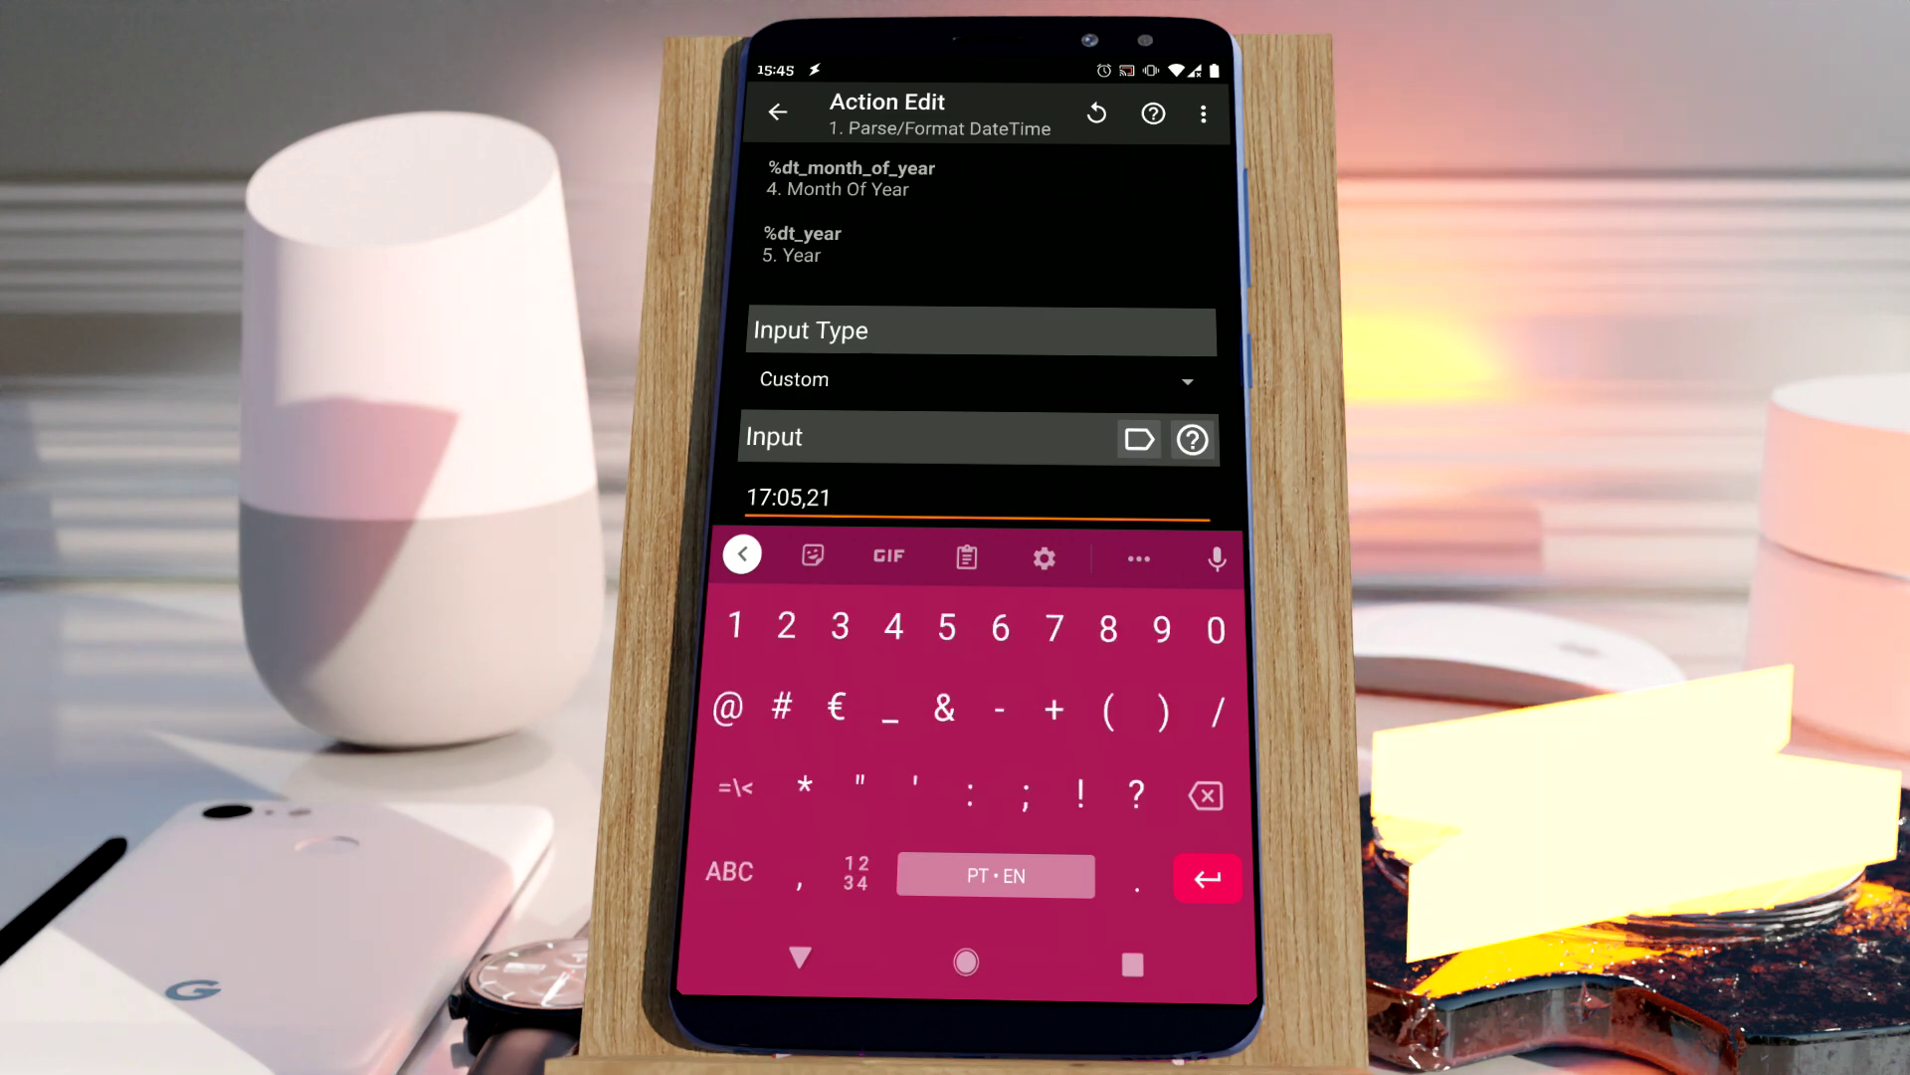
text(:)
text(56)
click(800, 958)
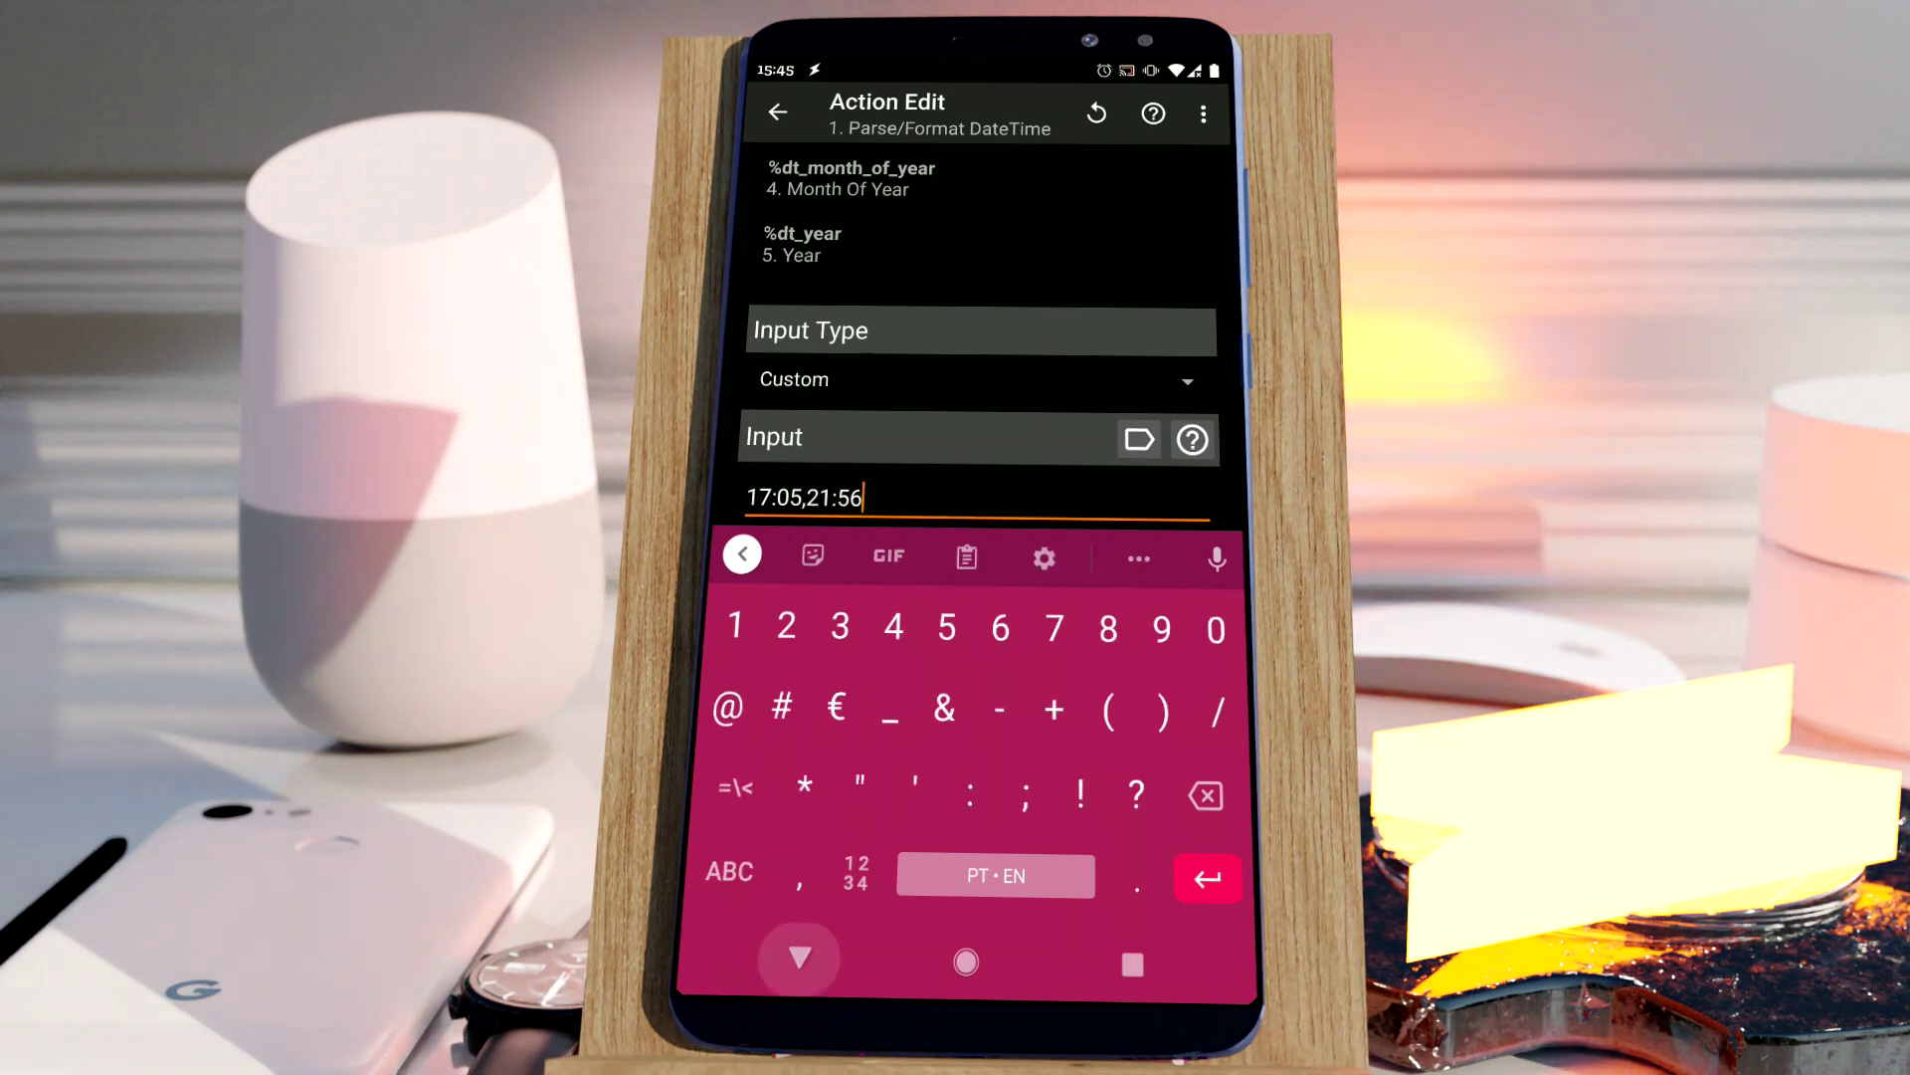
scroll(873, 802, down, 5)
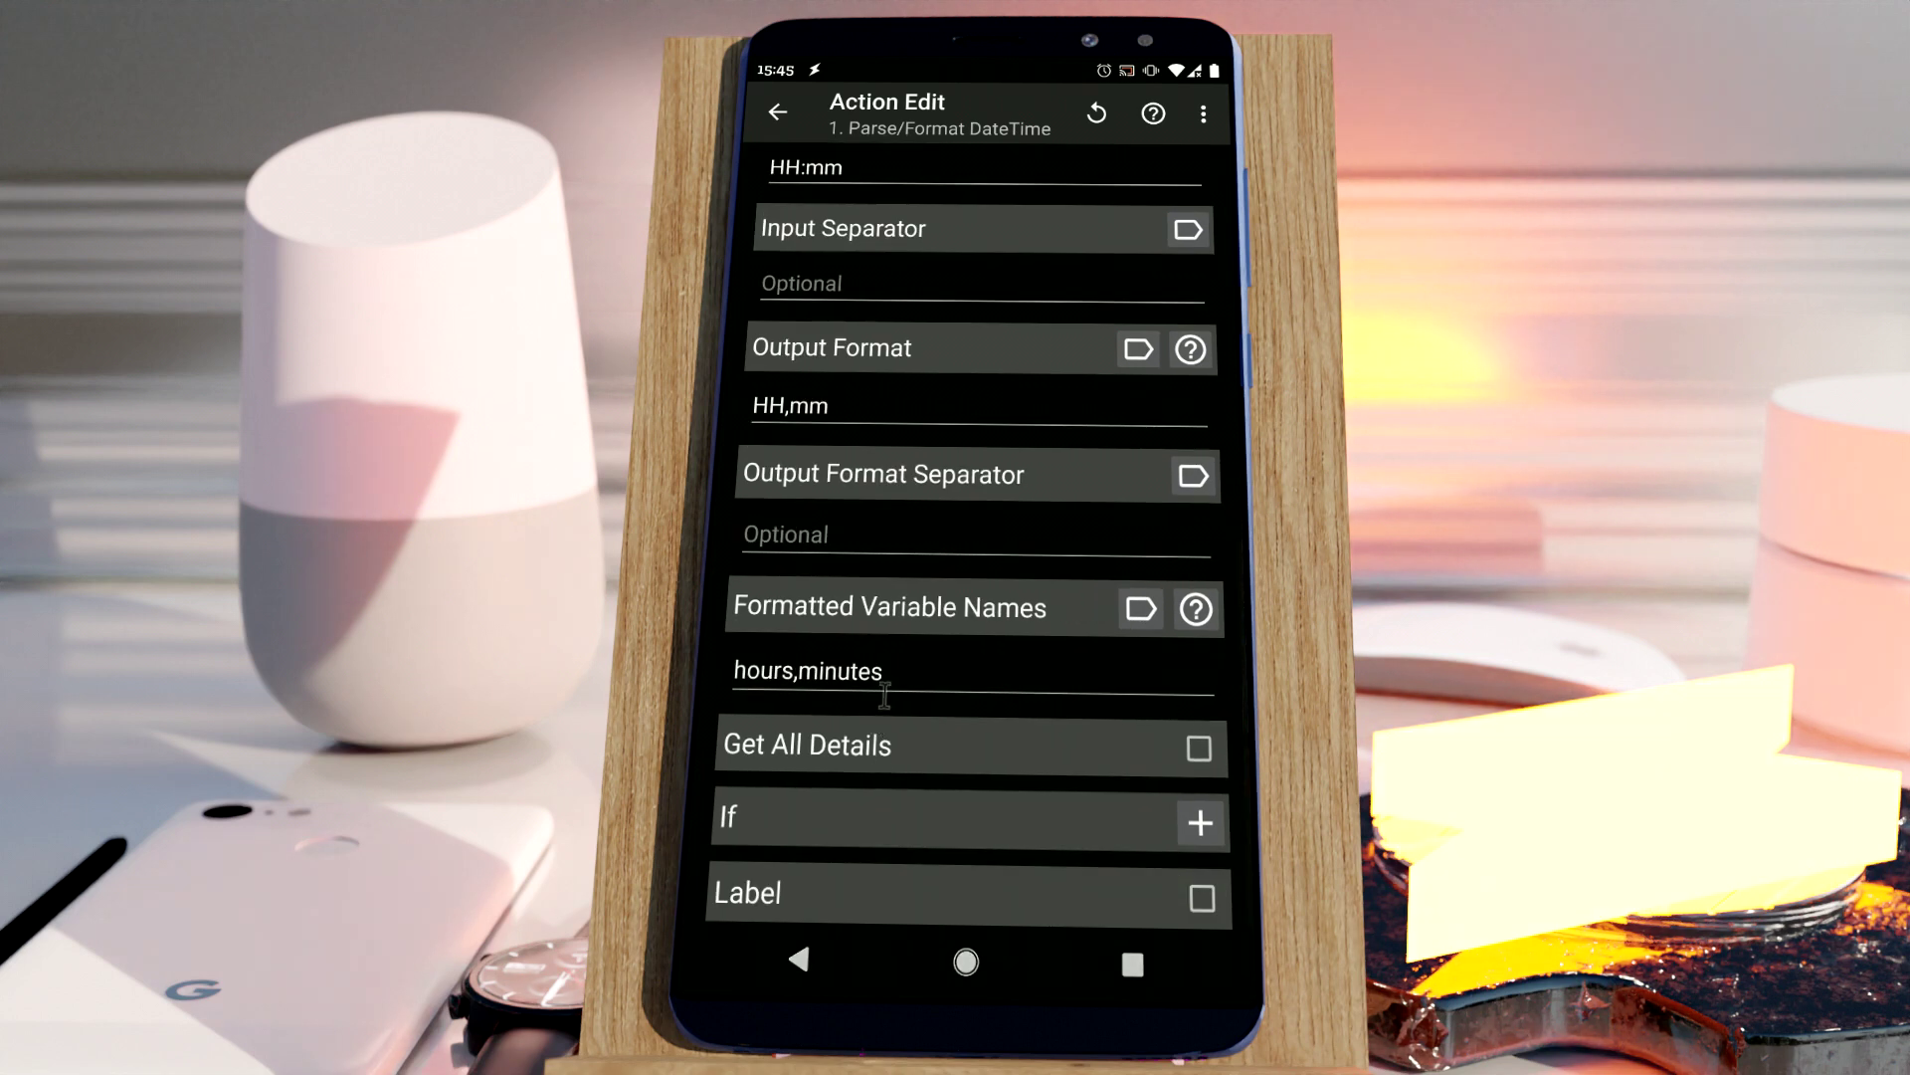
- Replace the formatted variable names 'hours,minutes' with 'outputs' and save the action
double_click(818, 673)
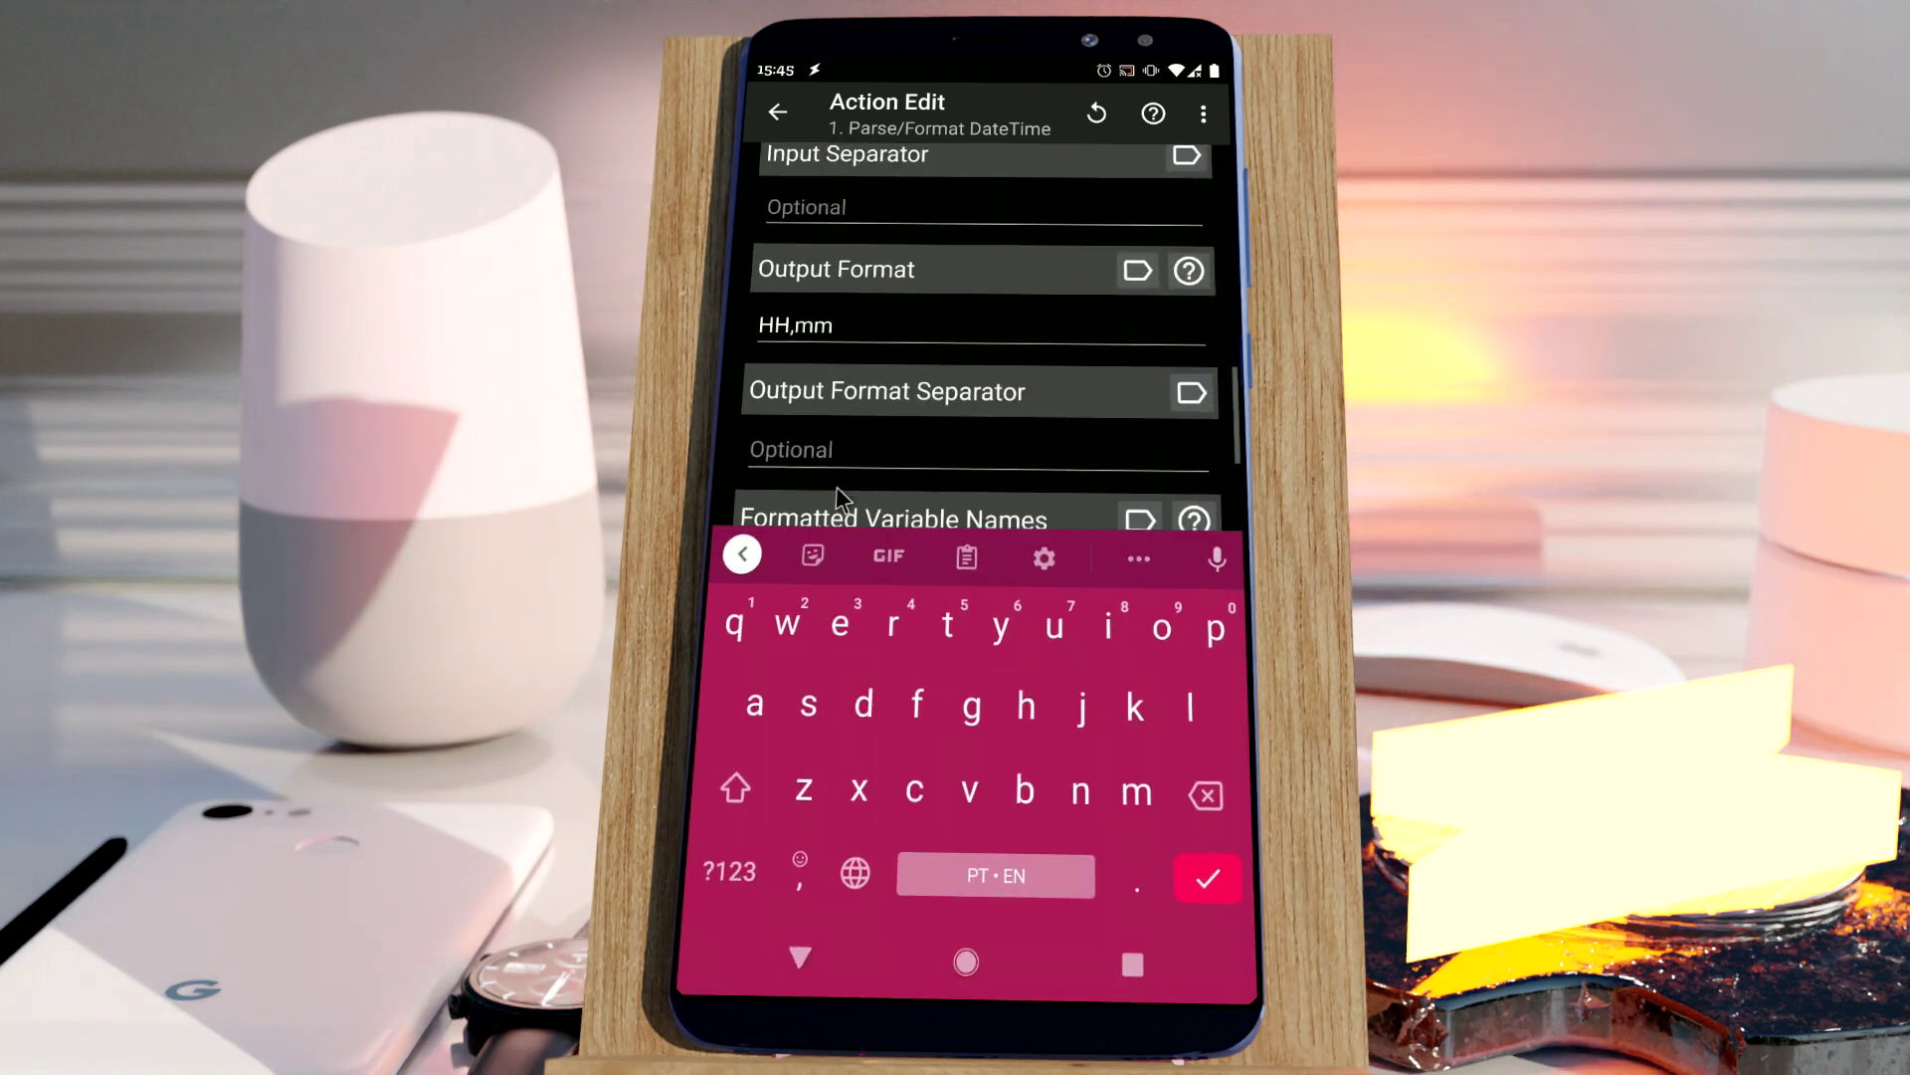
drag(804, 339, 756, 340)
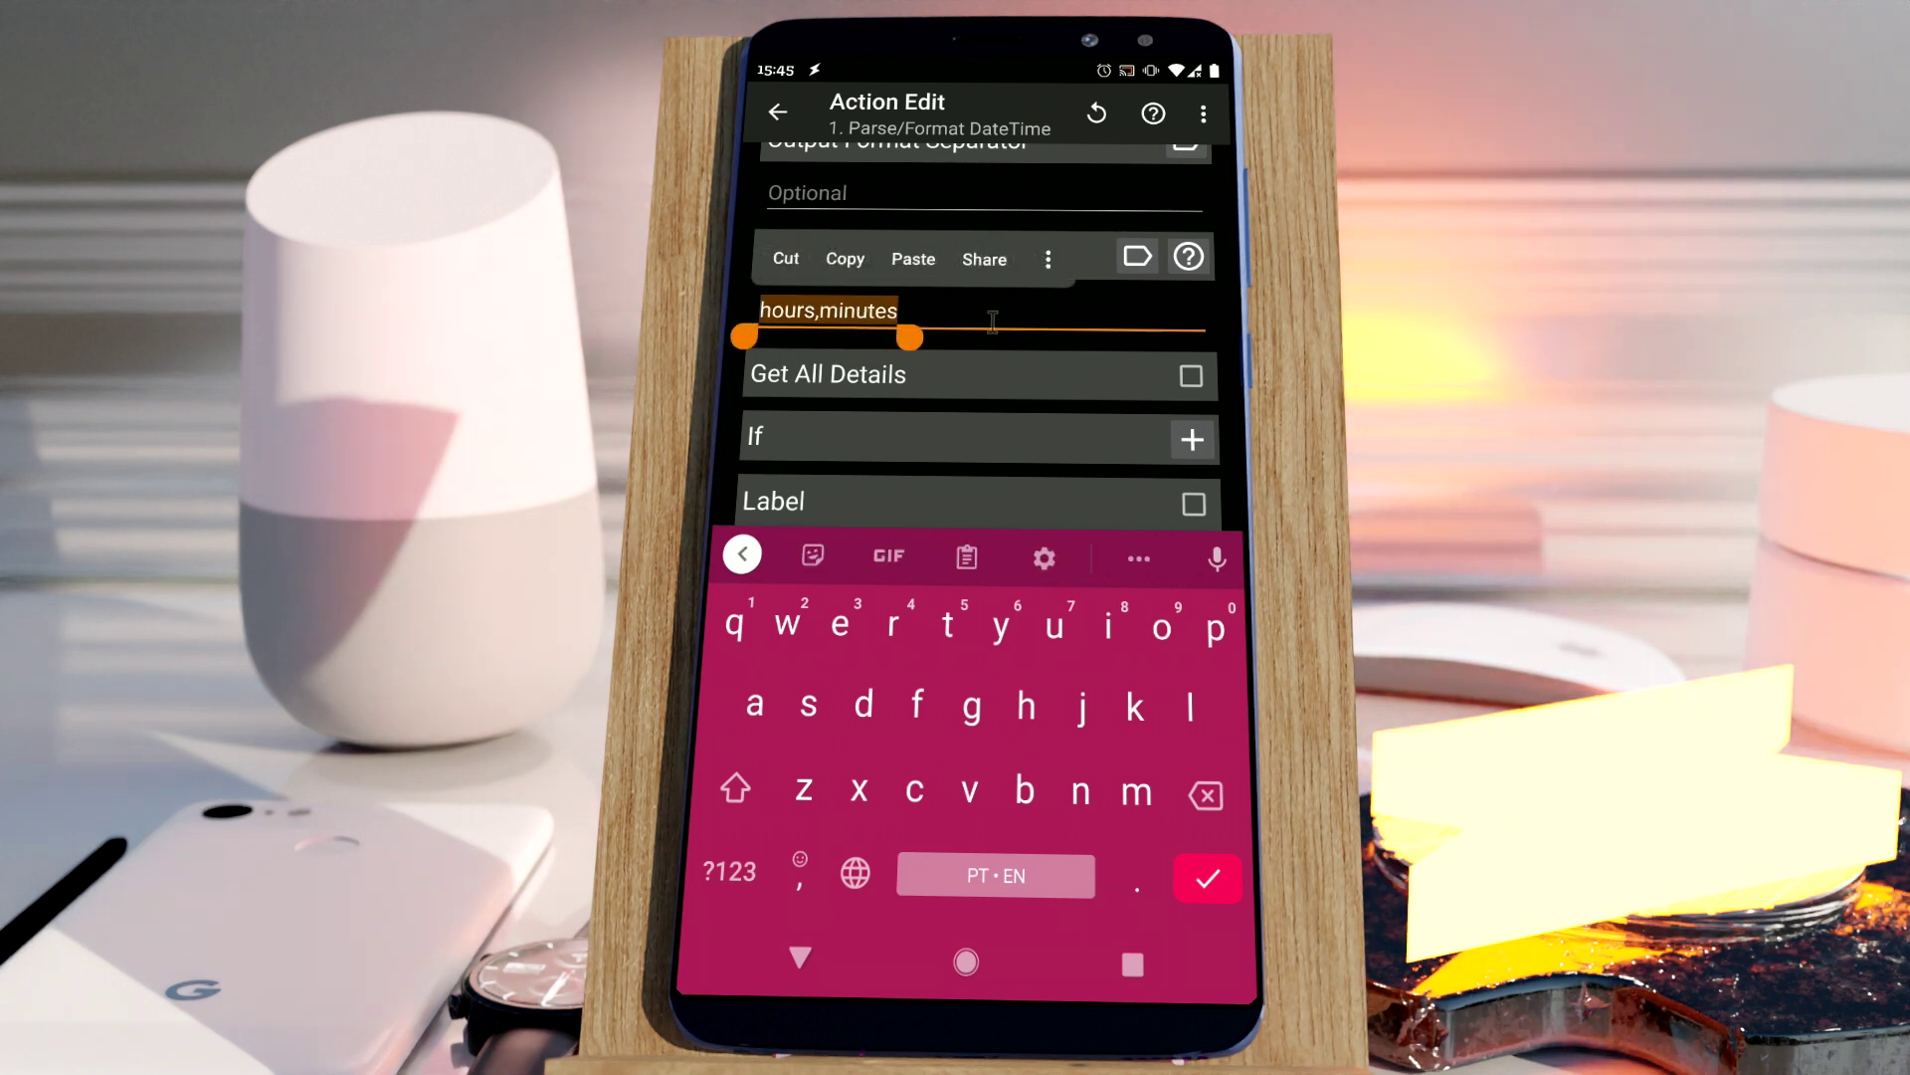
key(BackSpace)
scroll(985, 328, up, 5)
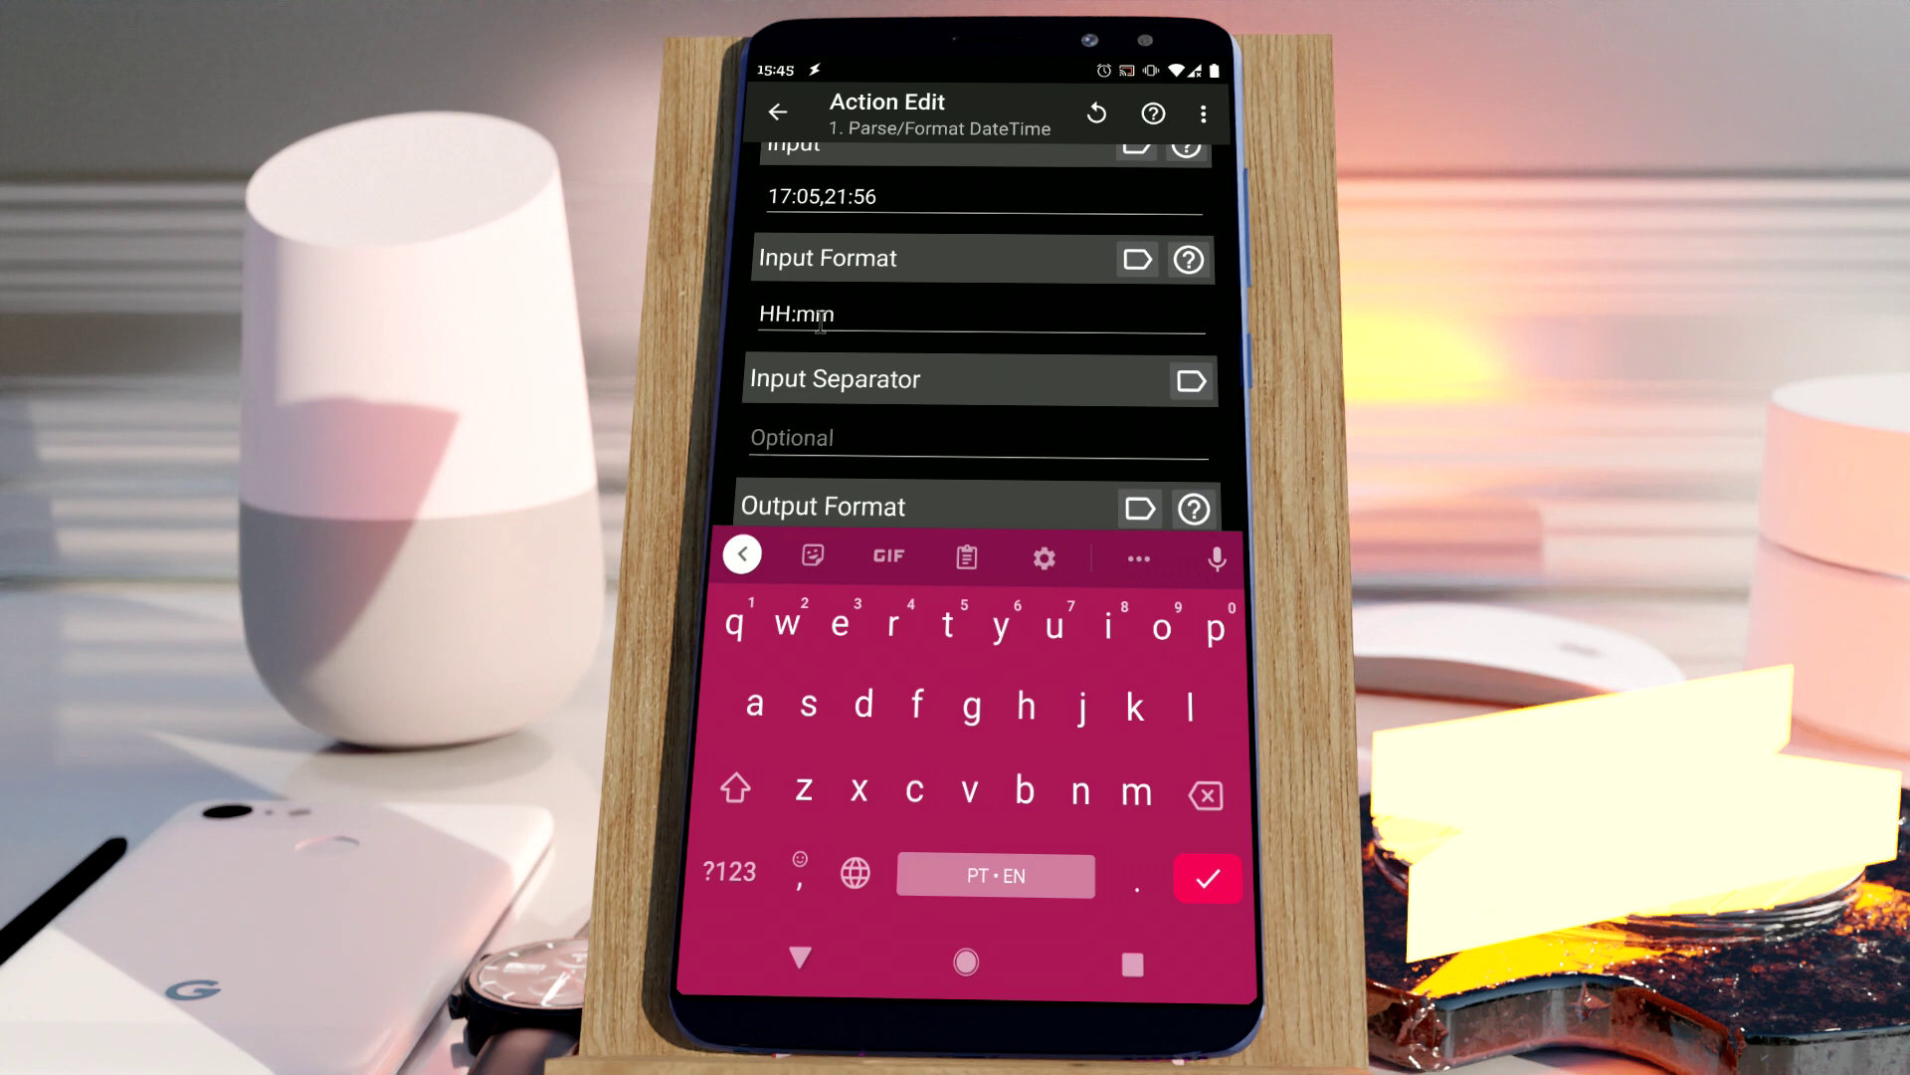
scroll(831, 321, down, 5)
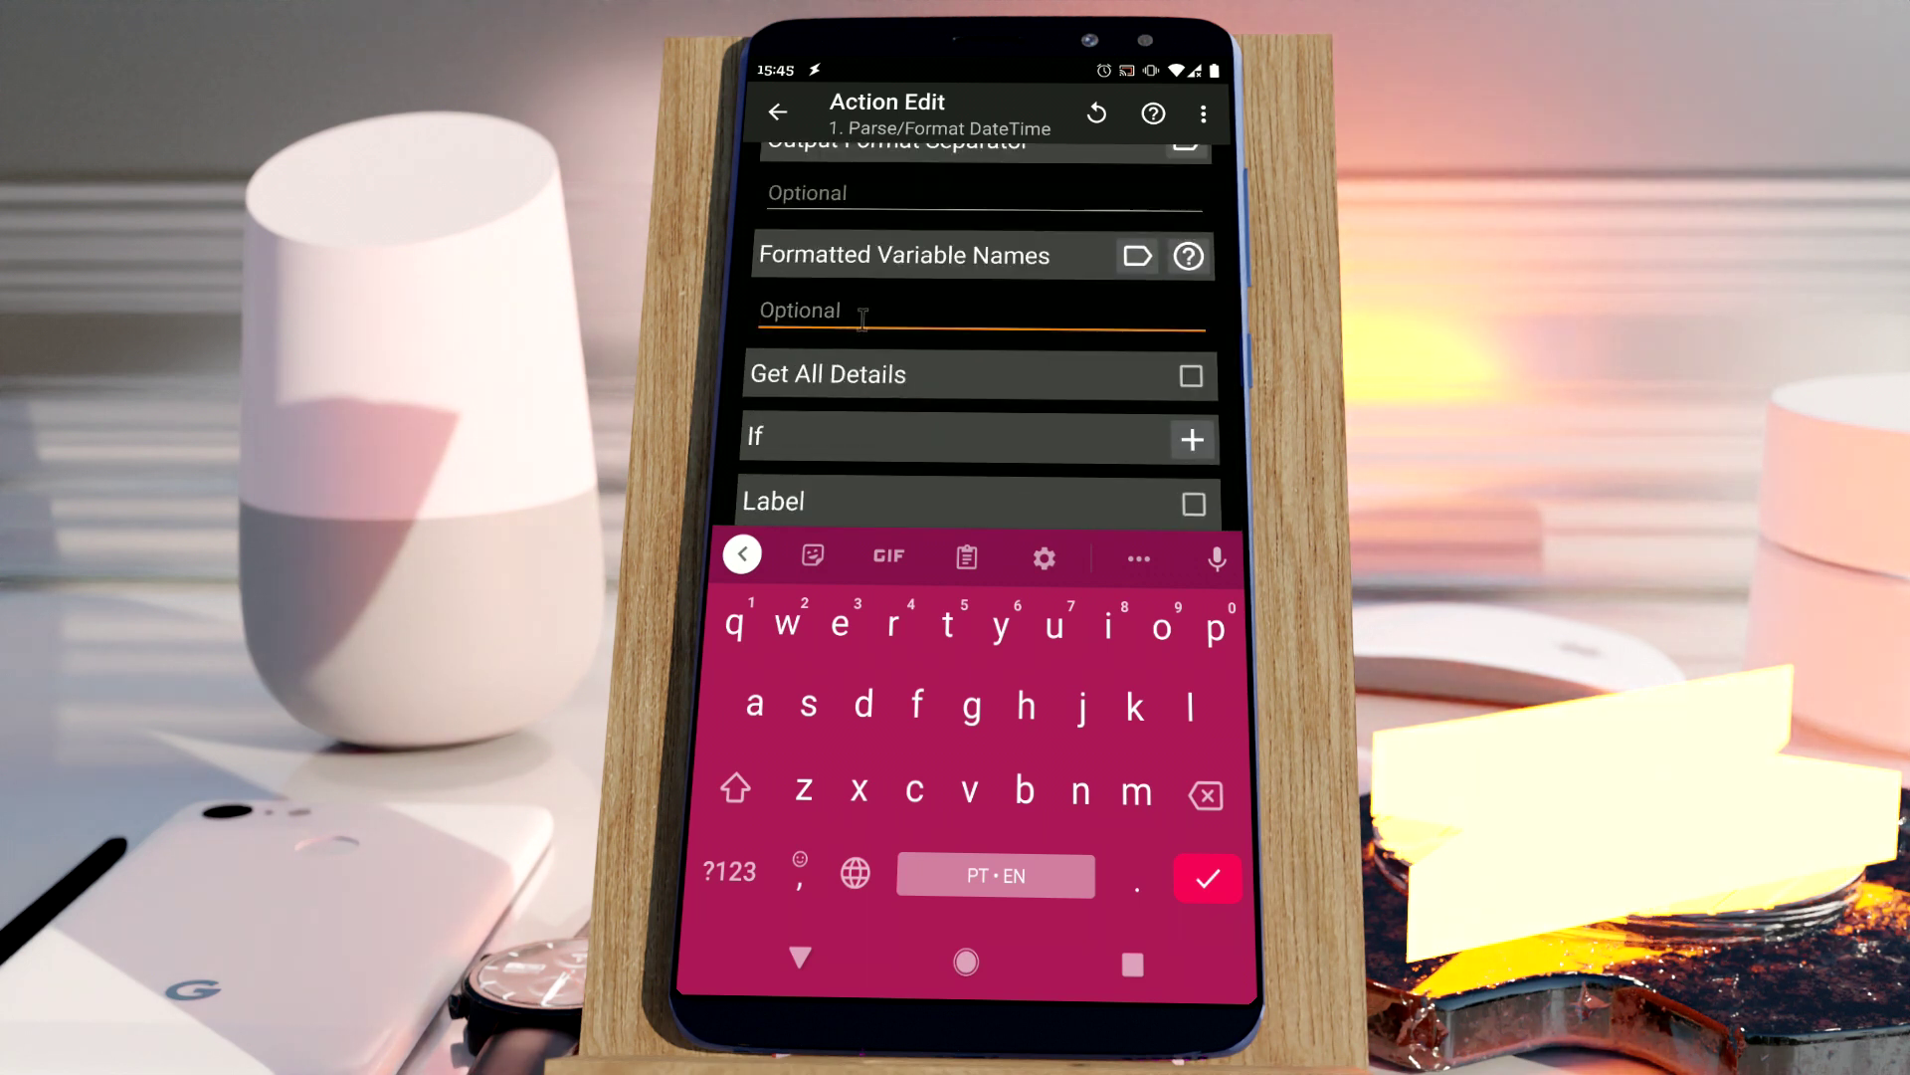
click(729, 871)
mouse_move(1161, 627)
mouse_down()
mouse_move(948, 623)
mouse_move(1054, 625)
mouse_up()
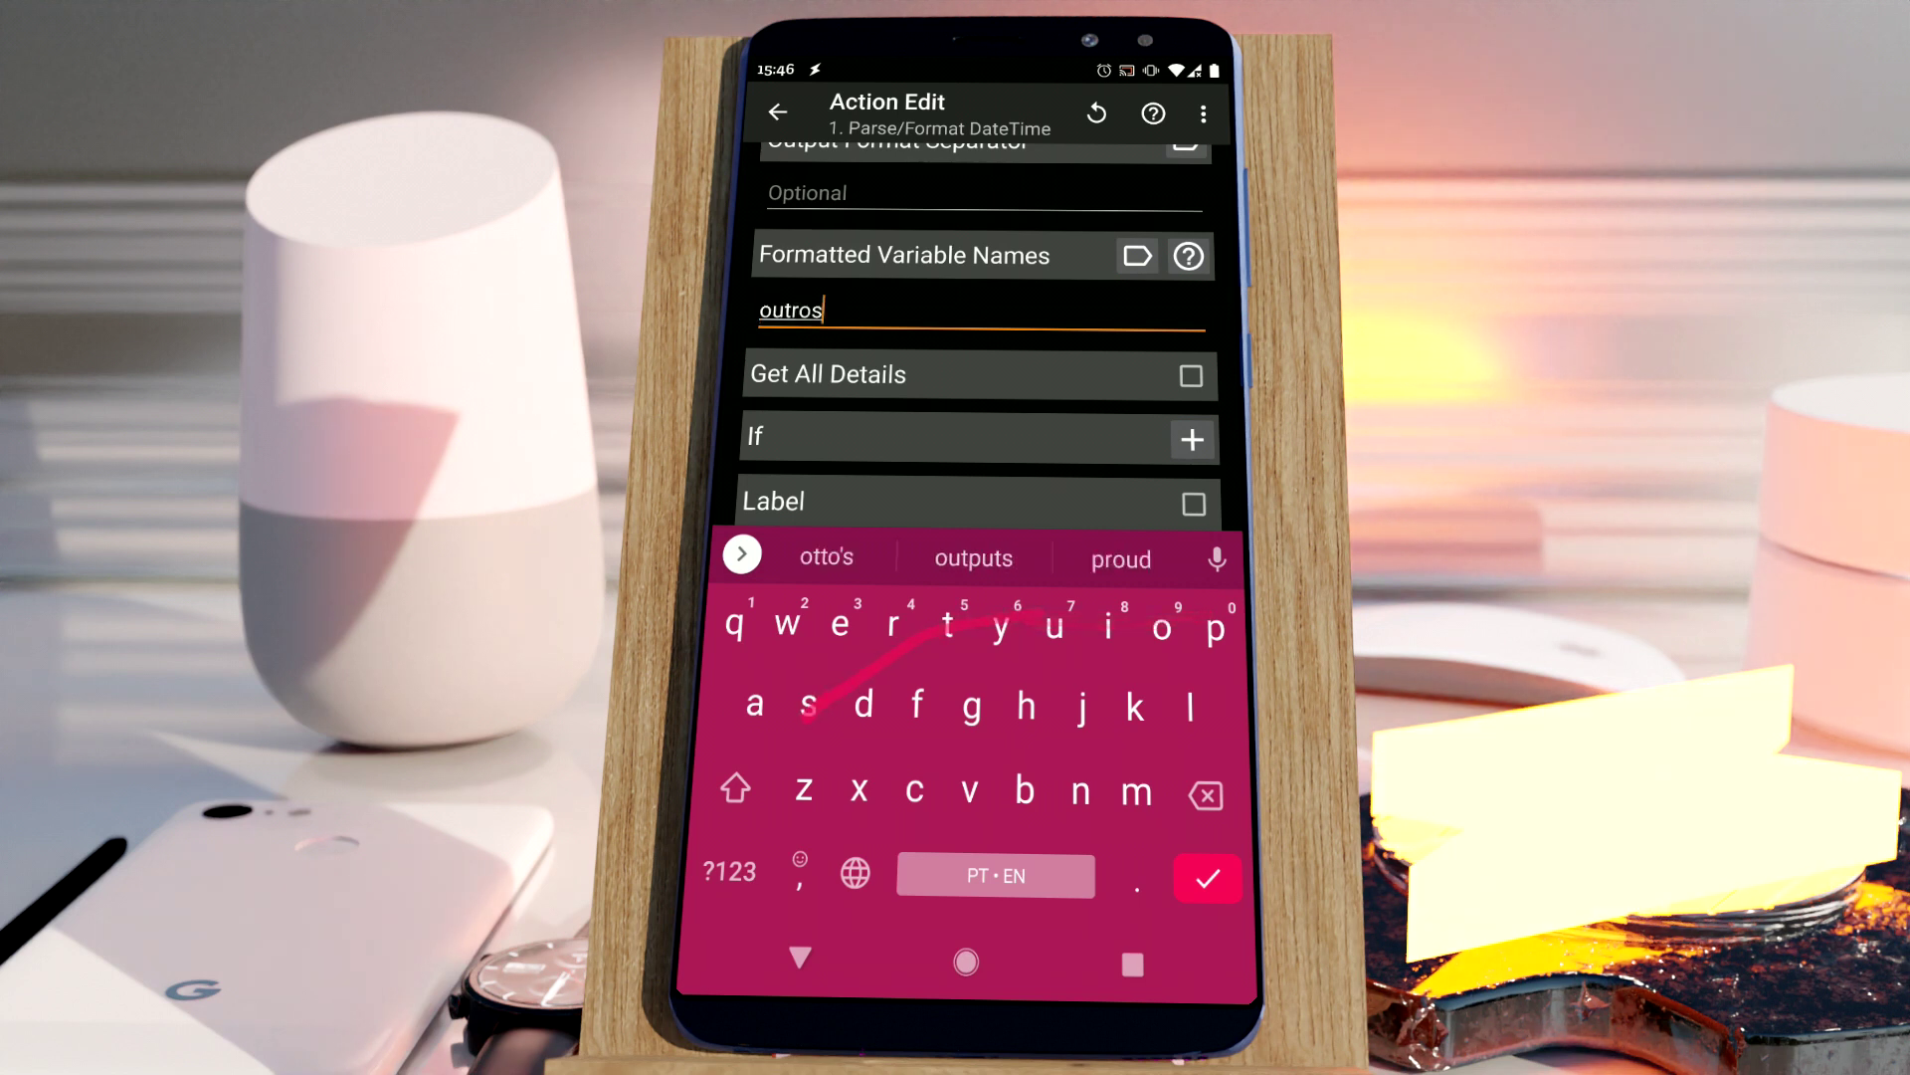
click(974, 557)
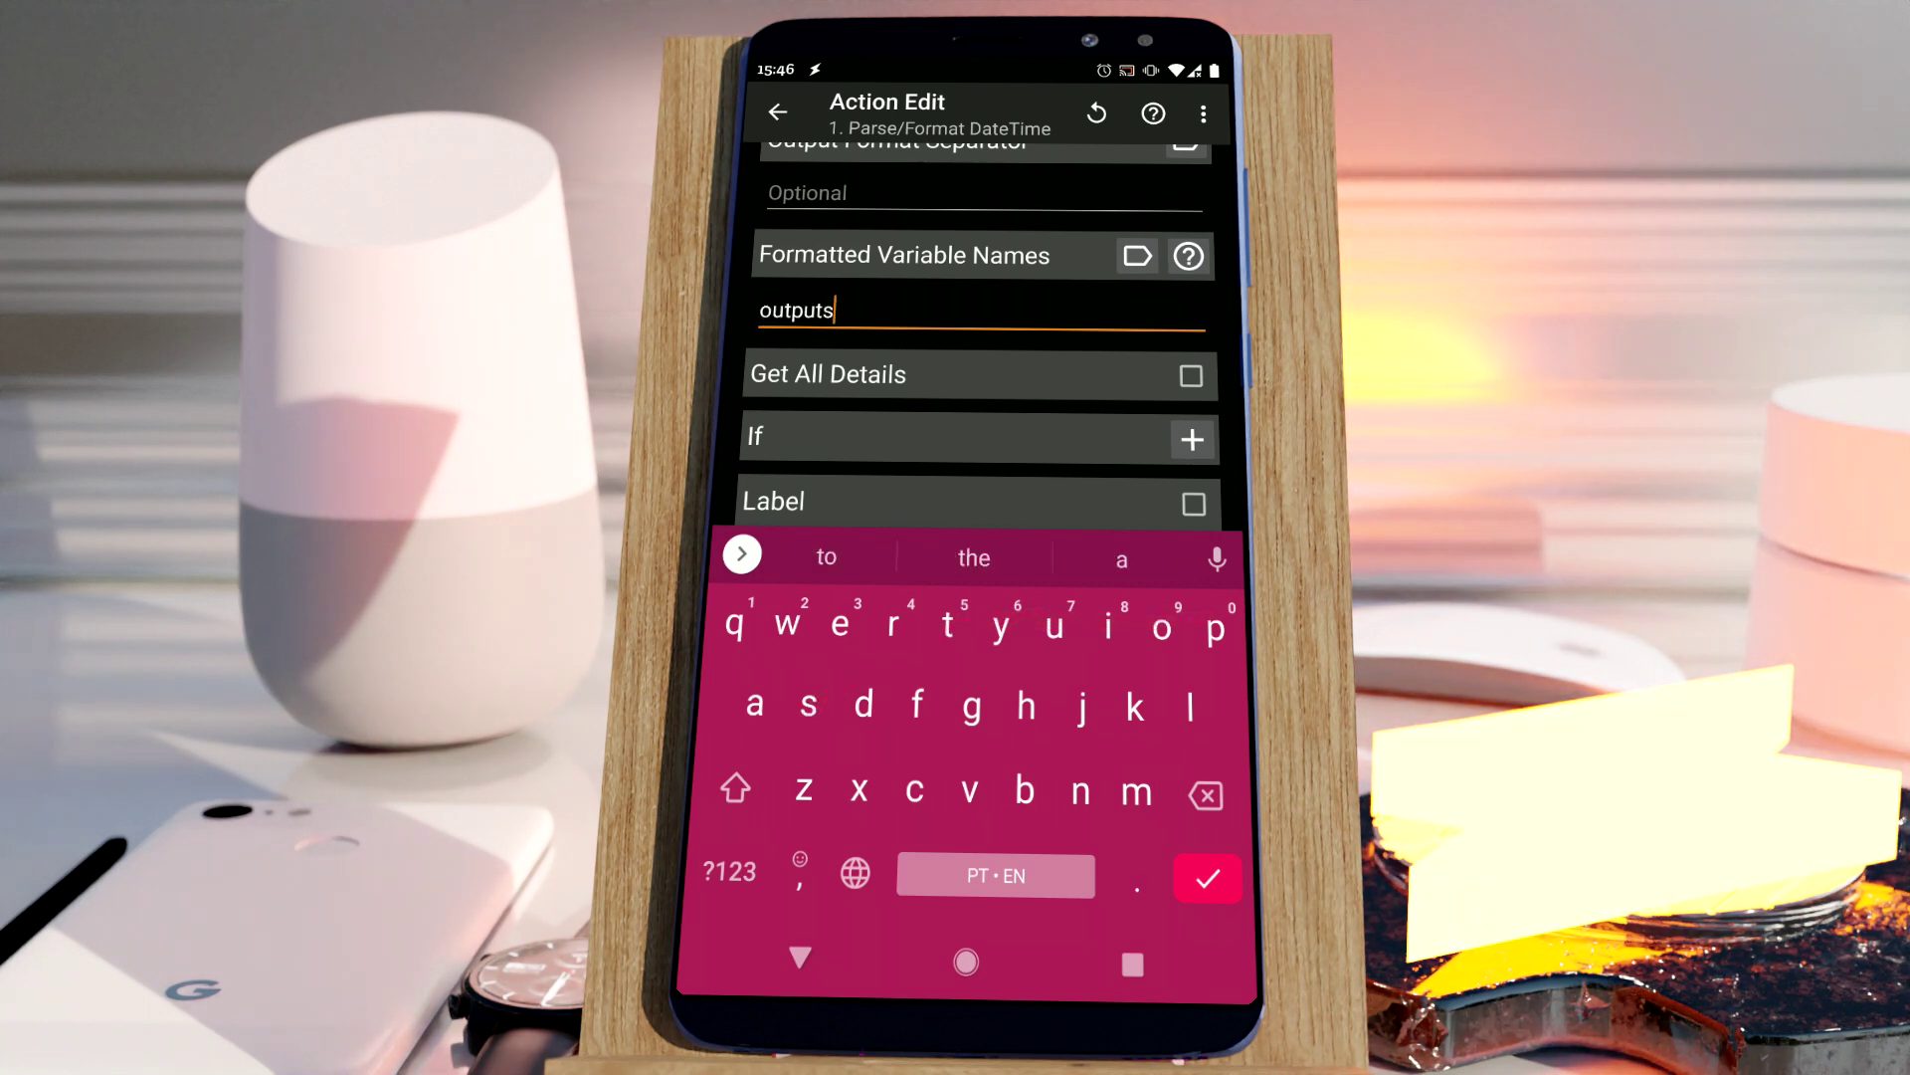
scroll(960, 320, down, 5)
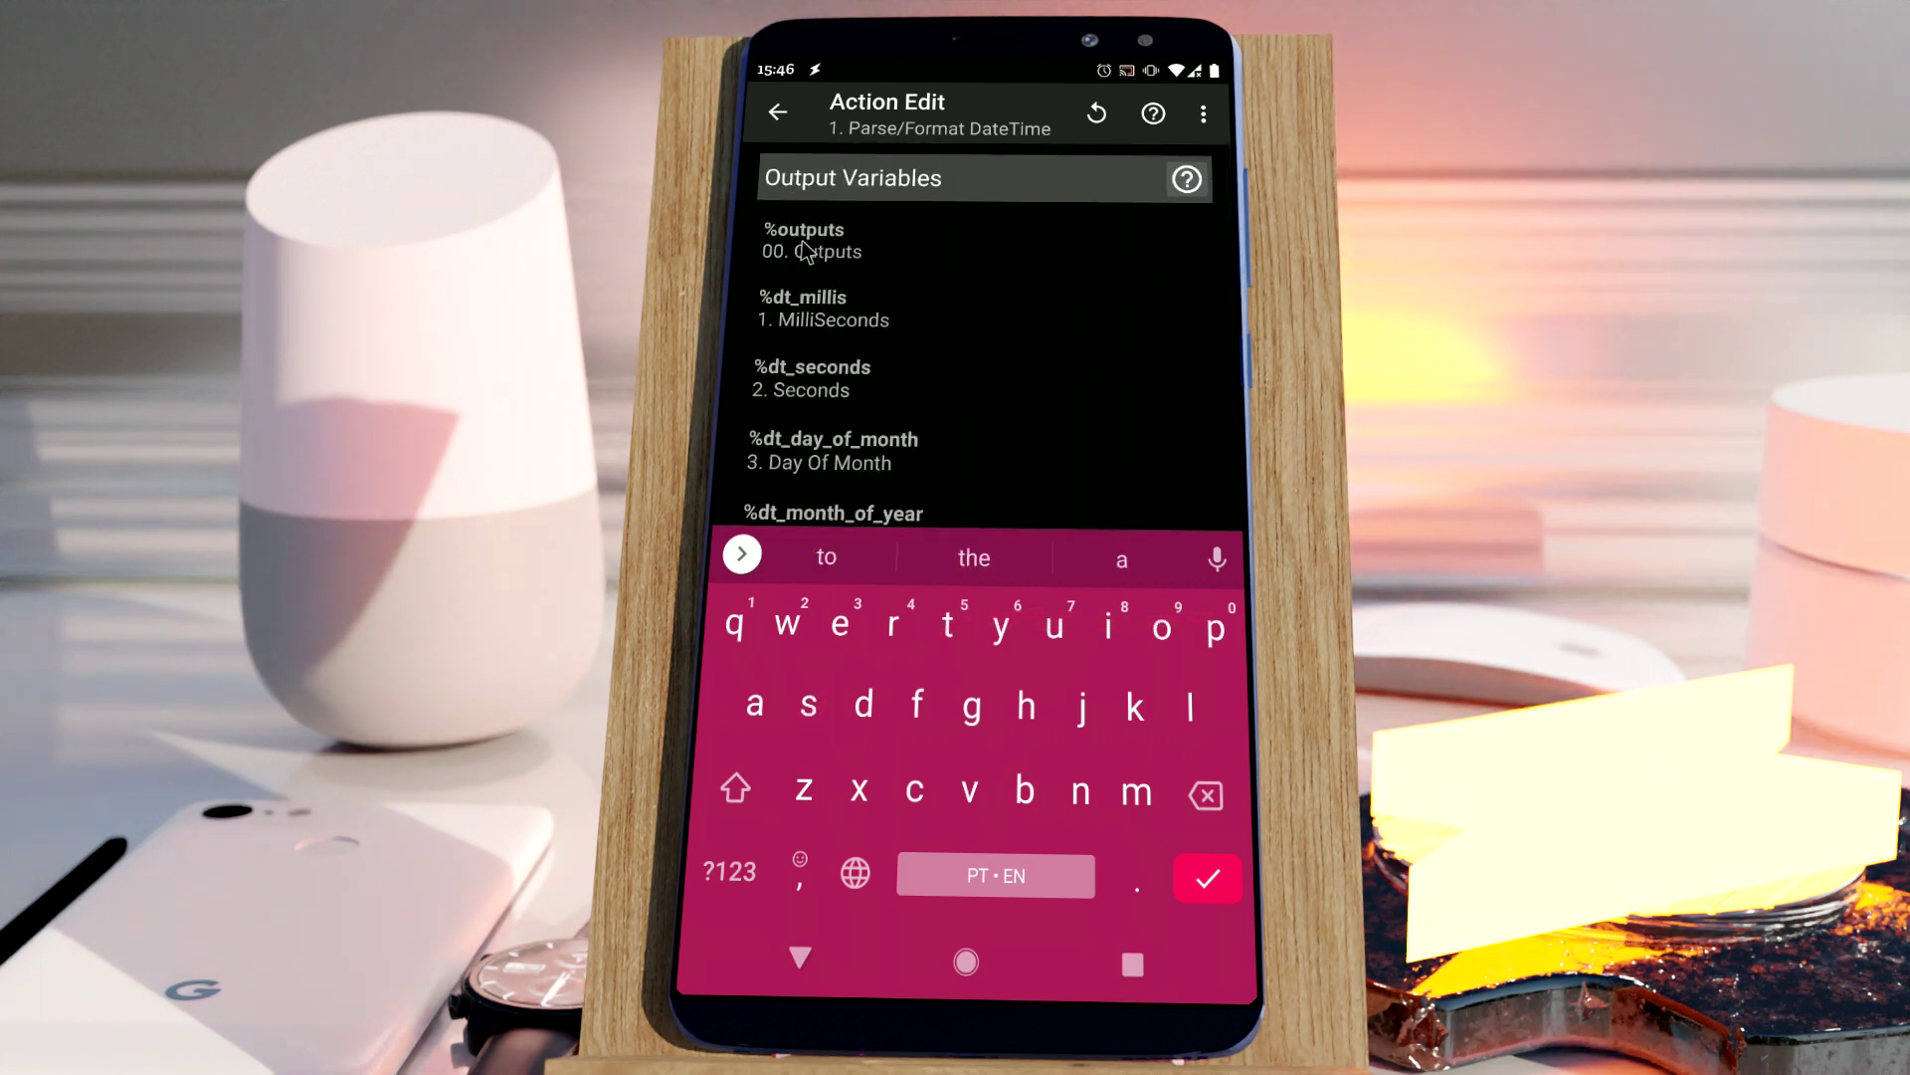
click(793, 965)
click(793, 966)
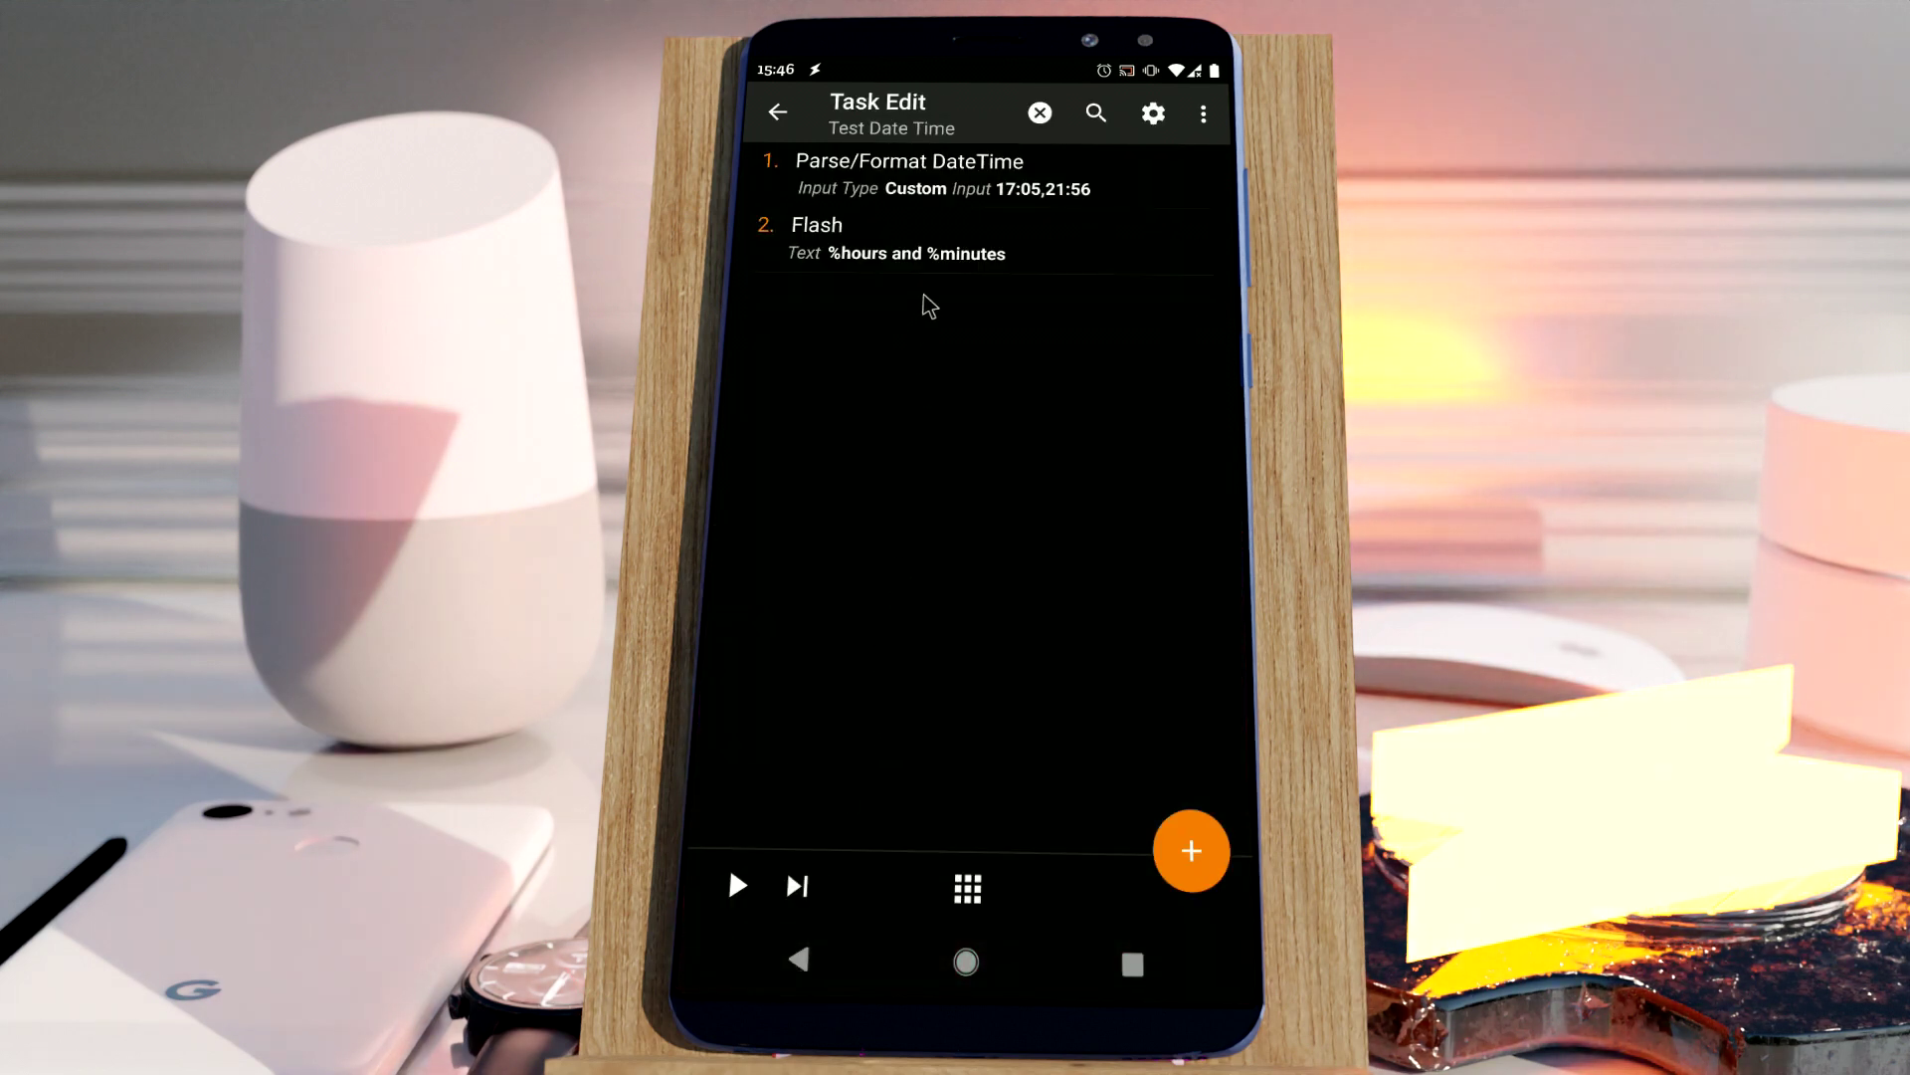
- Replace the Flash text with %outputs() to show the whole array
click(923, 250)
double_click(871, 233)
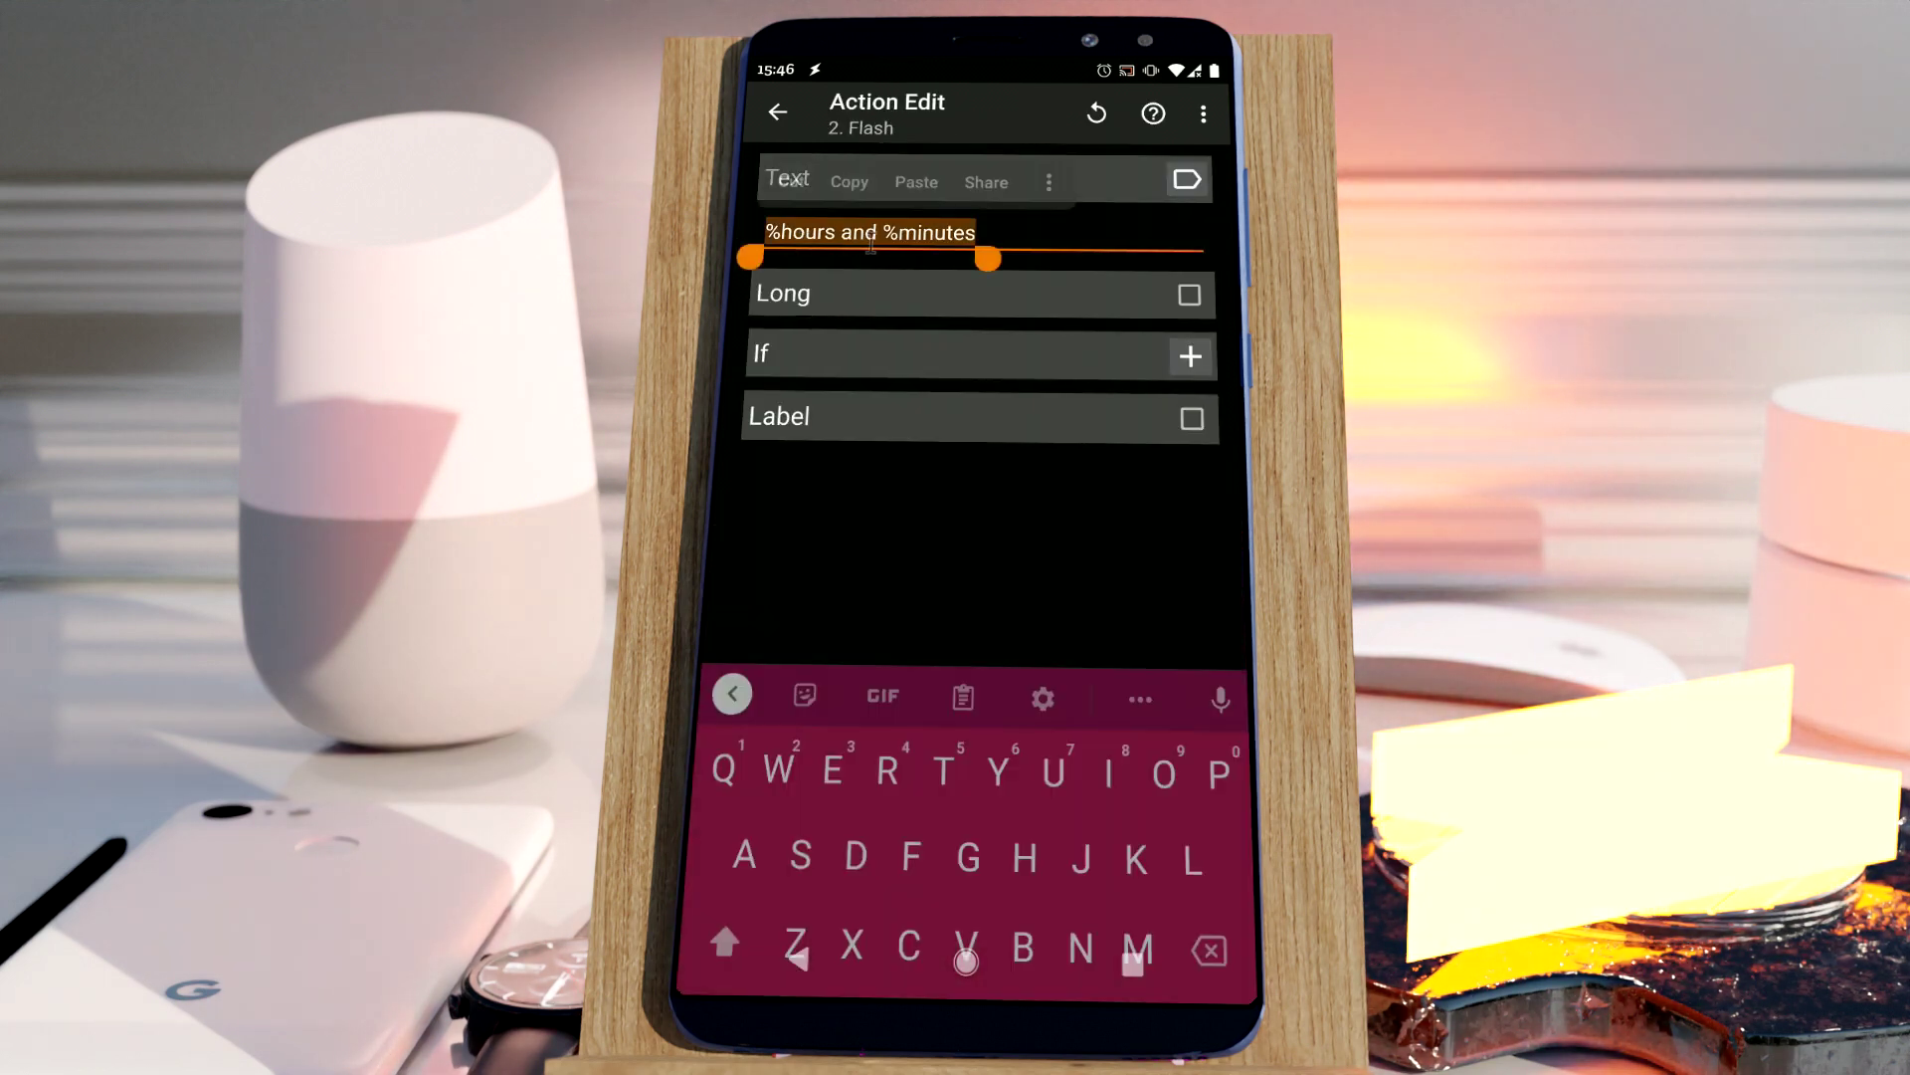
key(BackSpace)
click(1187, 179)
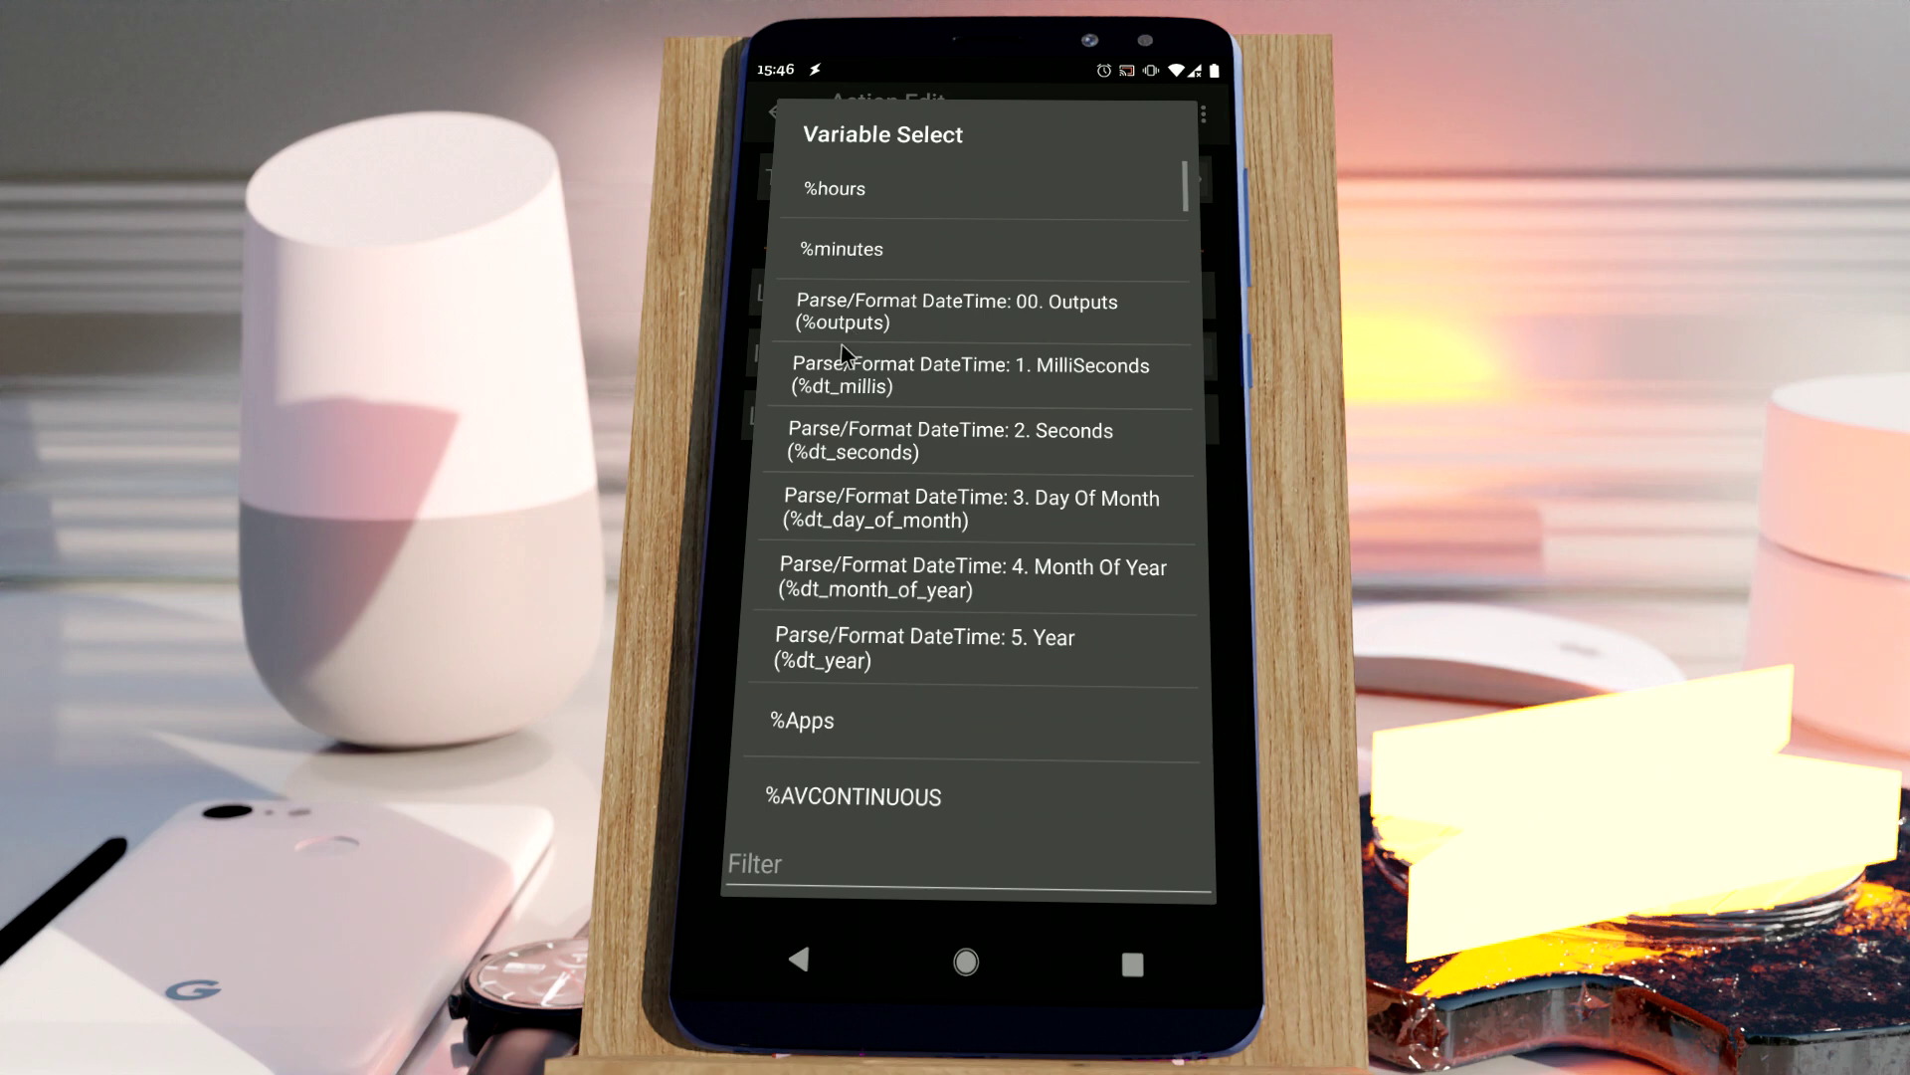
click(861, 328)
click(856, 234)
click(730, 872)
text(())
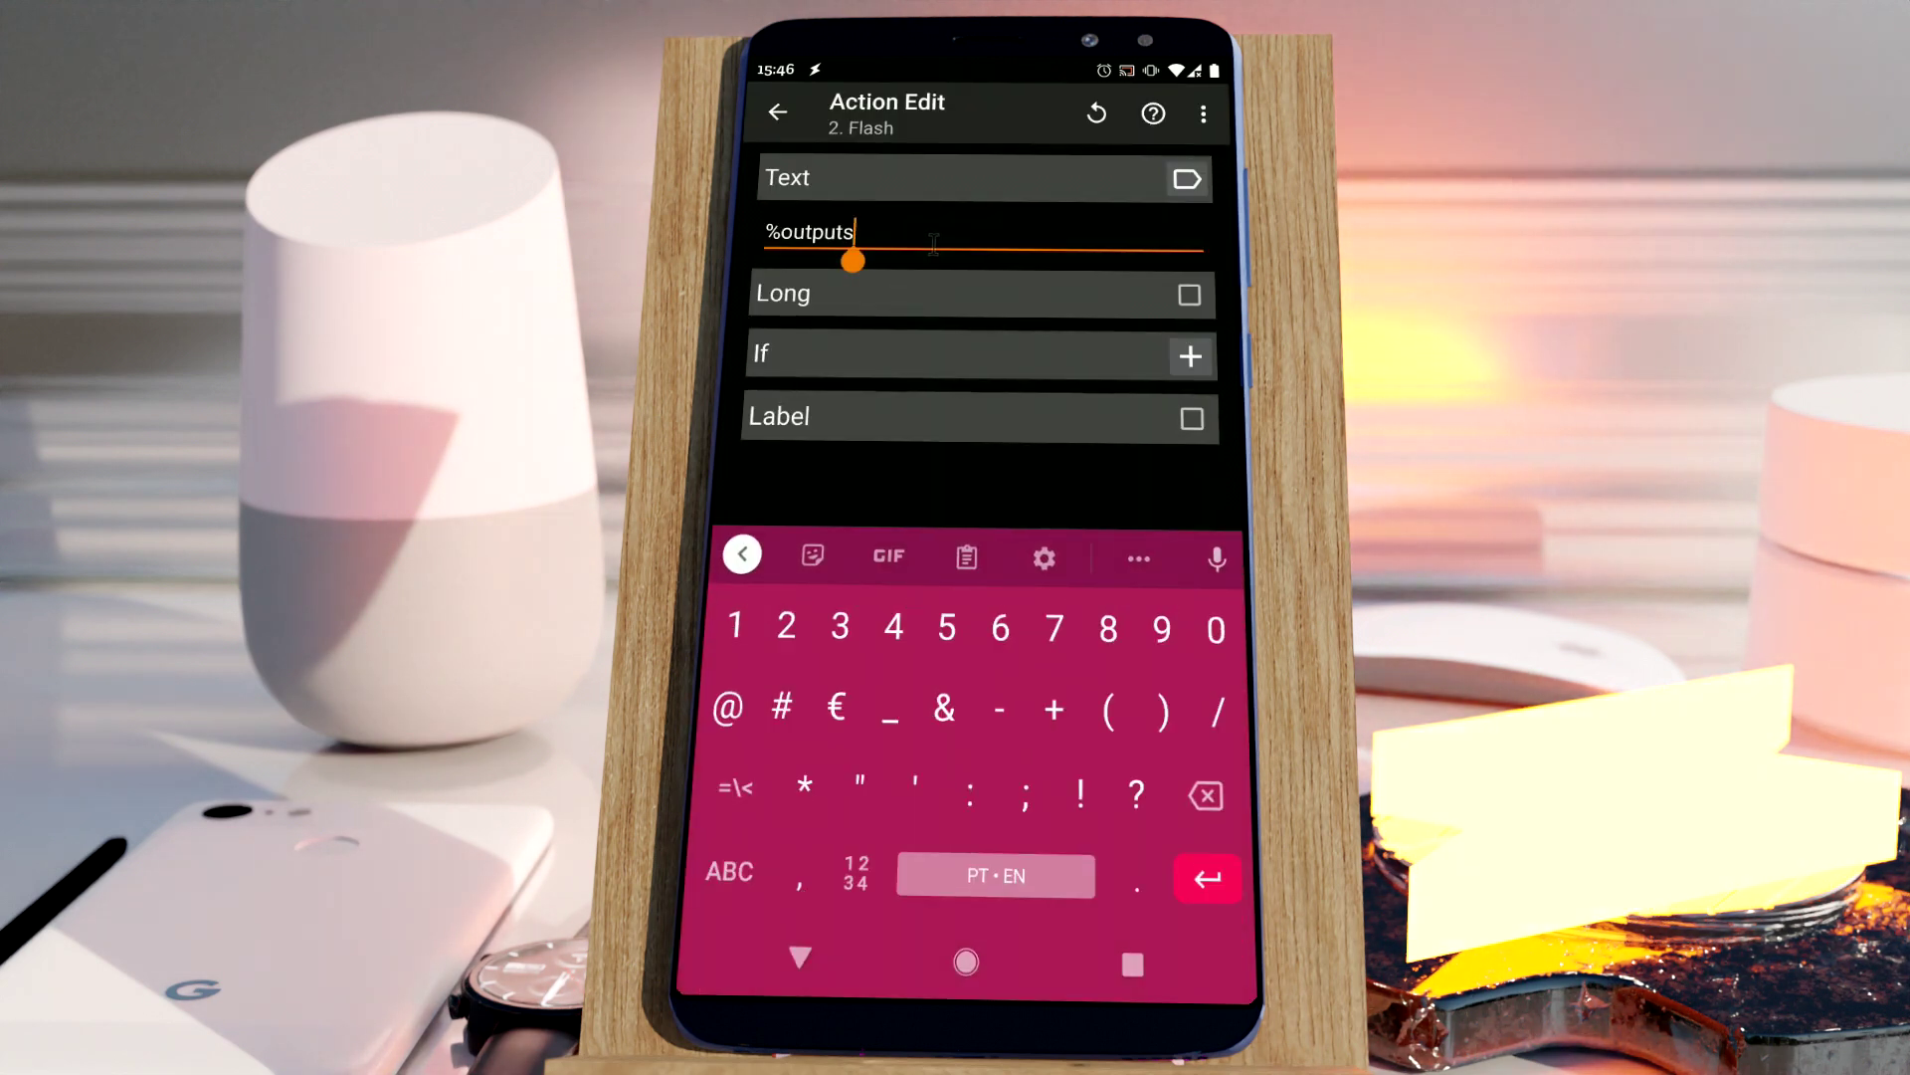
click(754, 936)
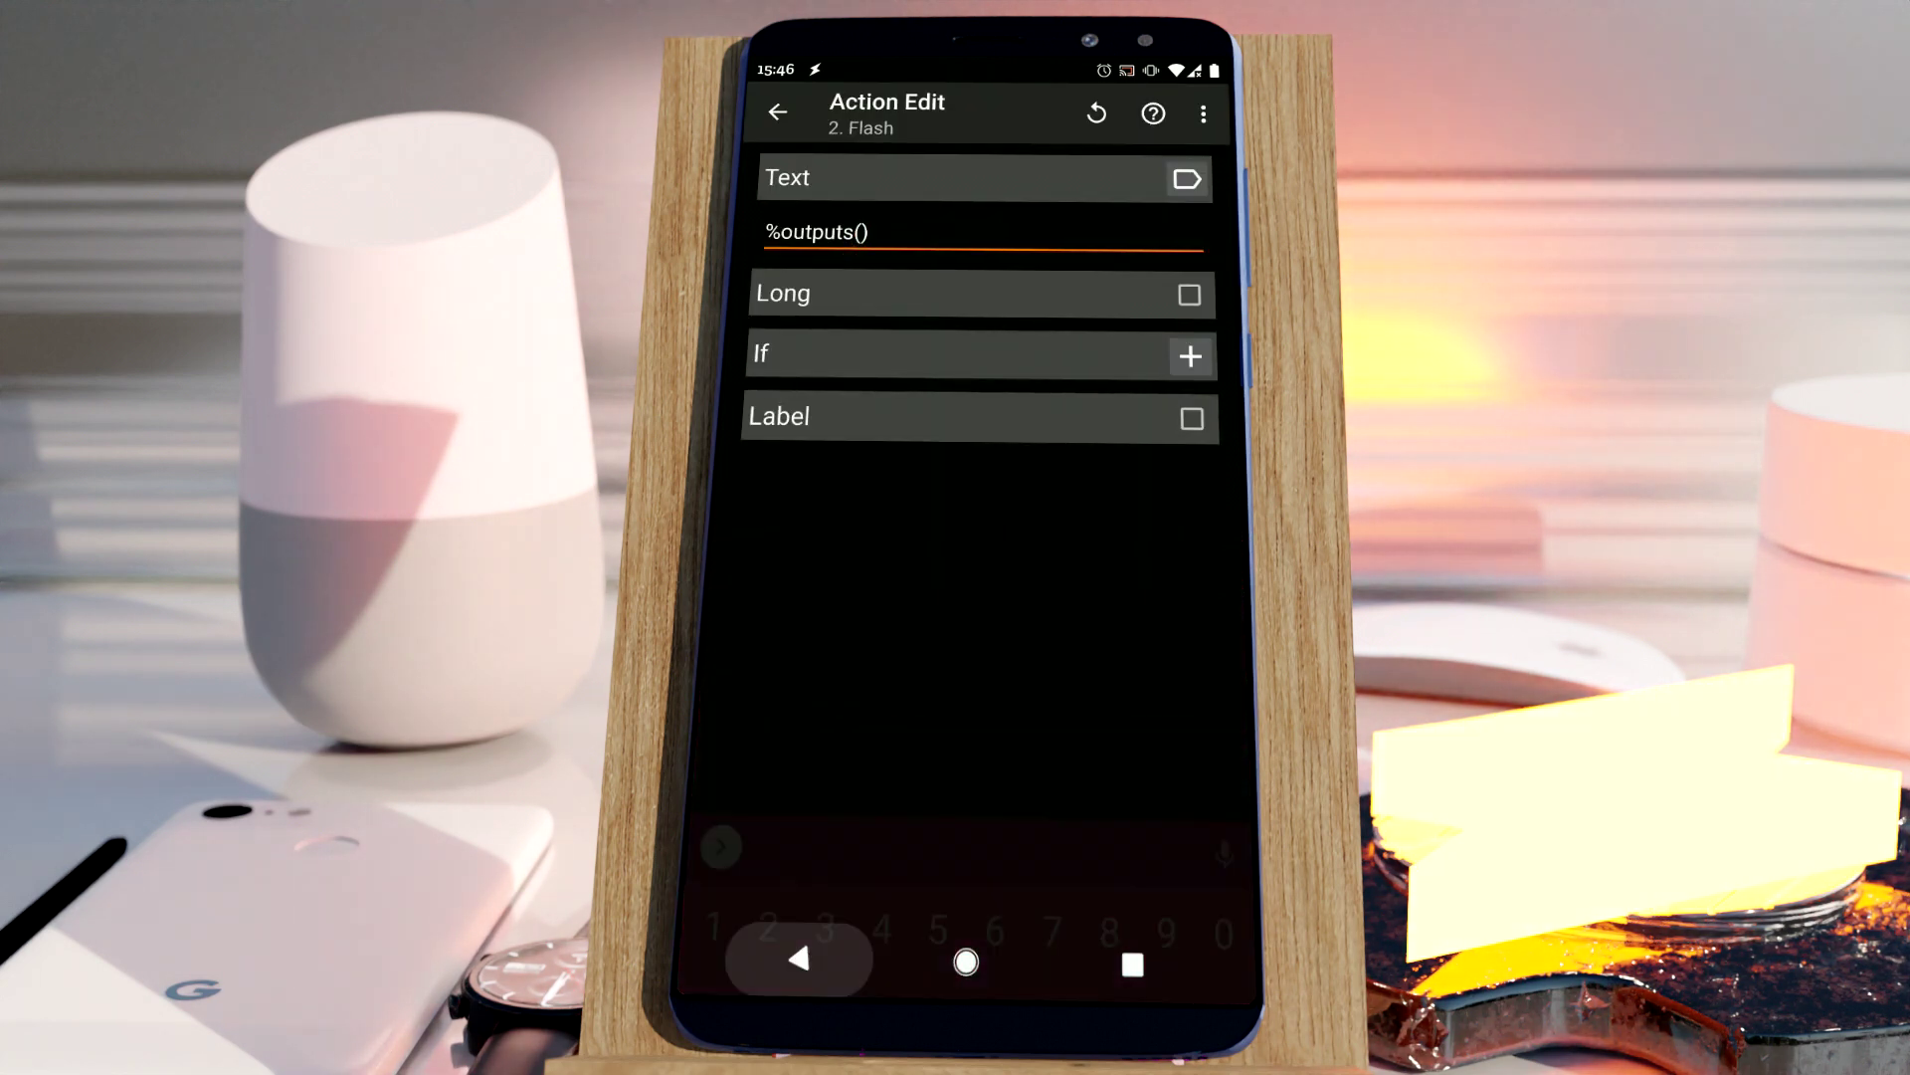
click(753, 936)
- Run the task, which flashes 17,21,05,56, and reopen Parse/Format DateTime
click(738, 884)
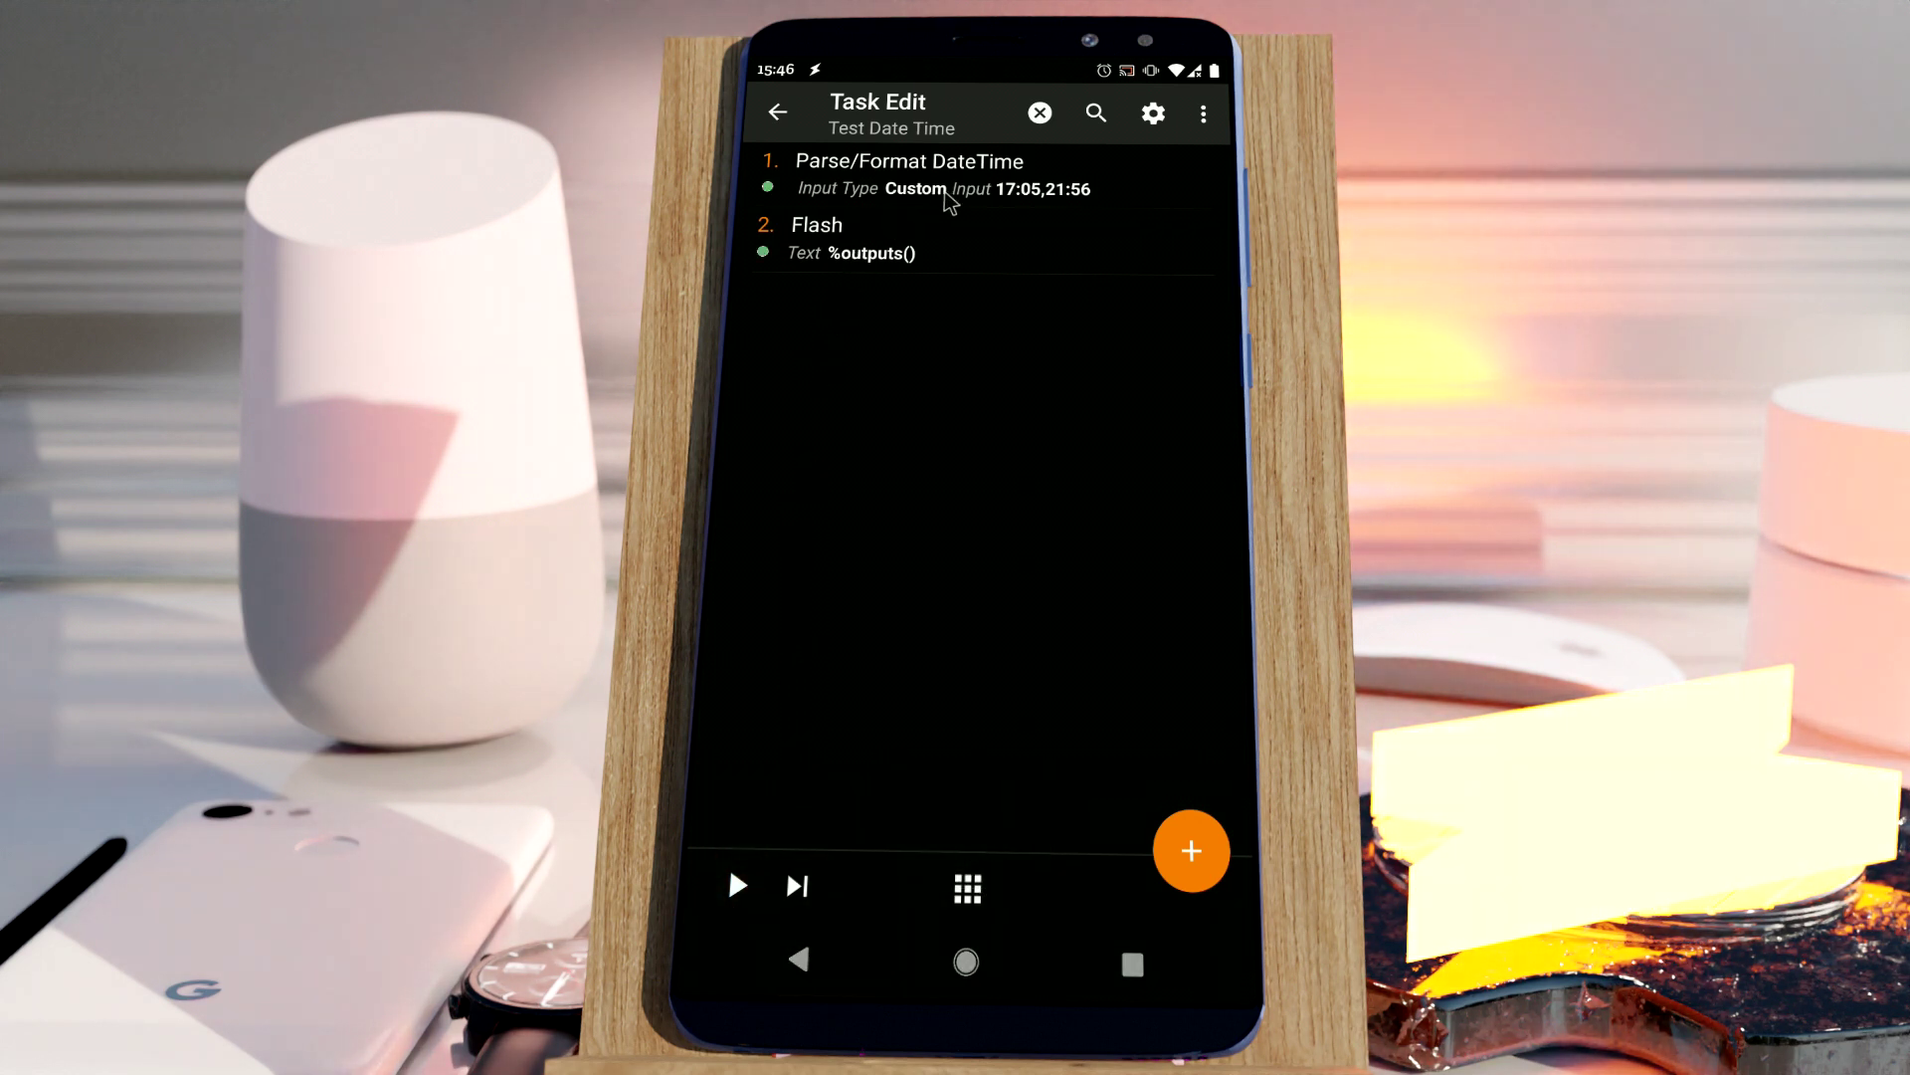
click(995, 194)
scroll(821, 741, down, 10)
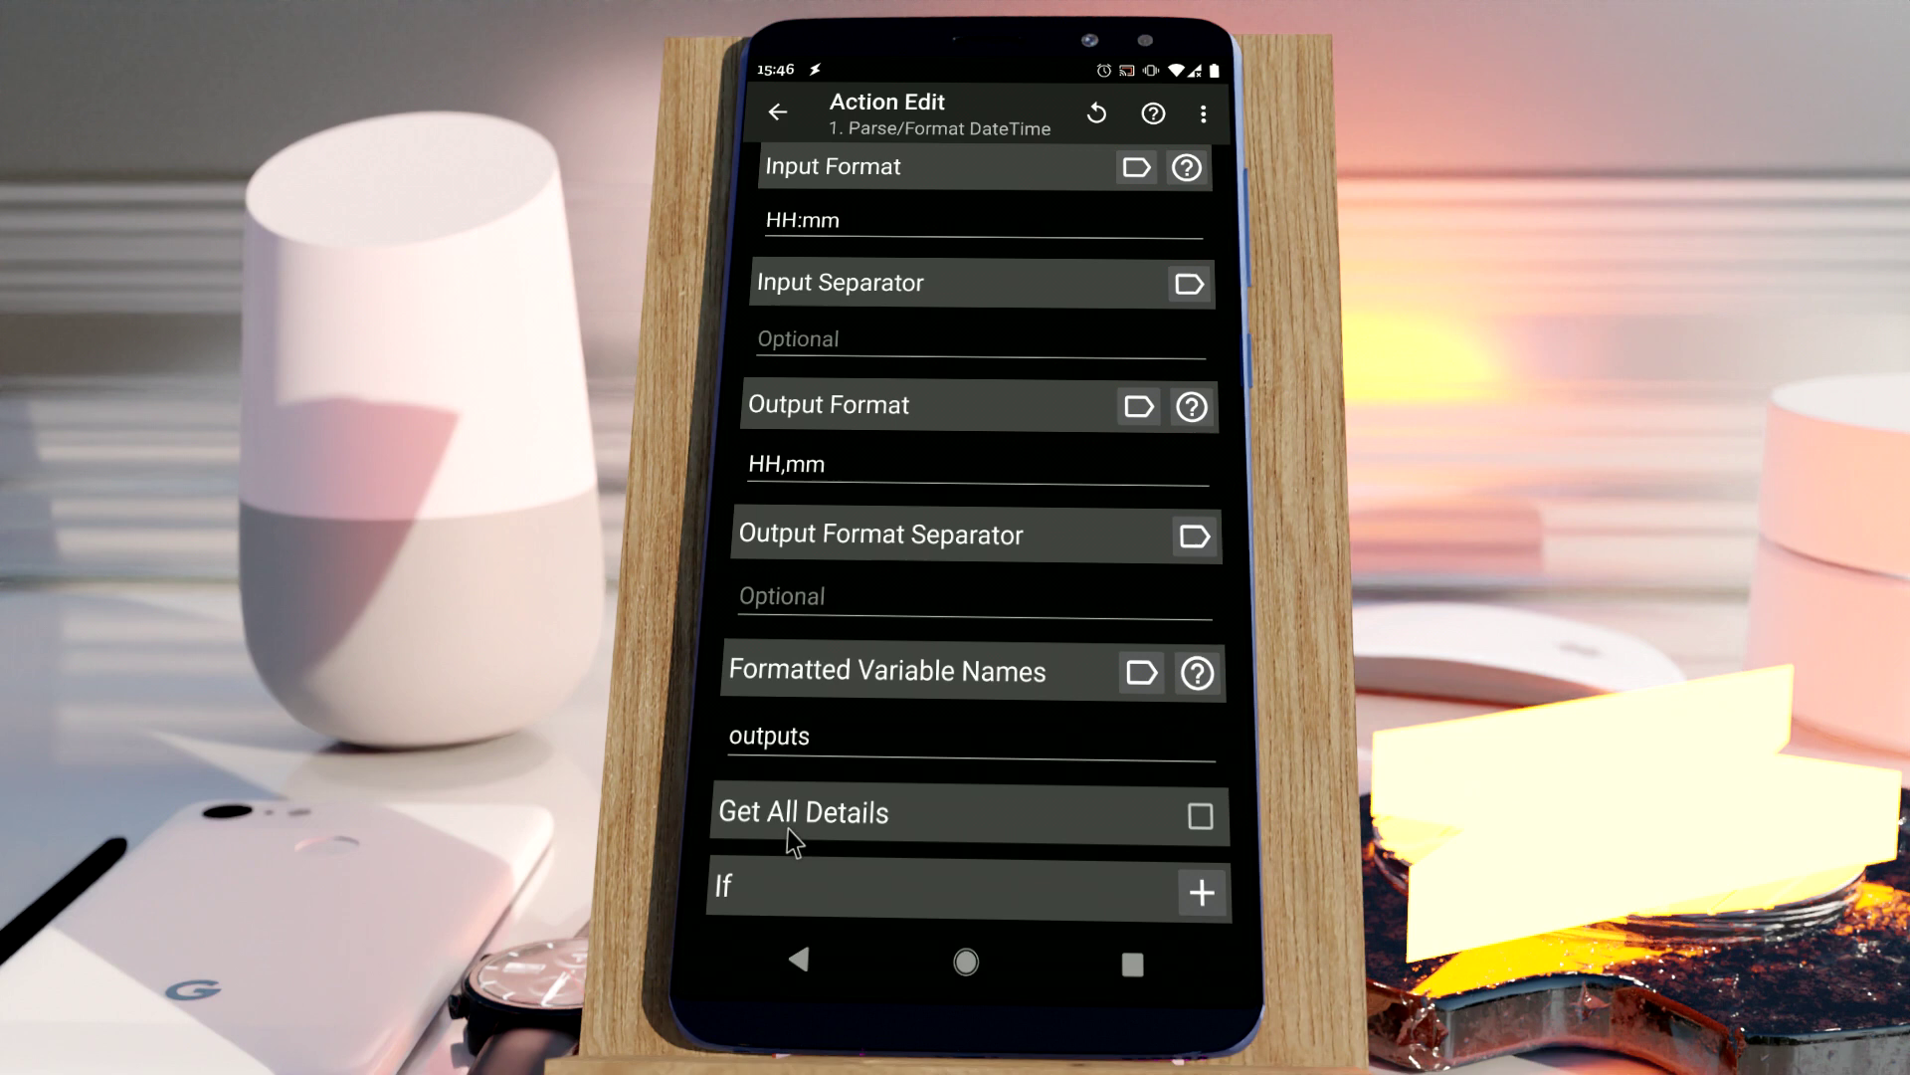
- Review the two Input times 17:05 and 21:56, then rerun Test Date Time
scroll(822, 550, up, 3)
scroll(822, 572, down, 3)
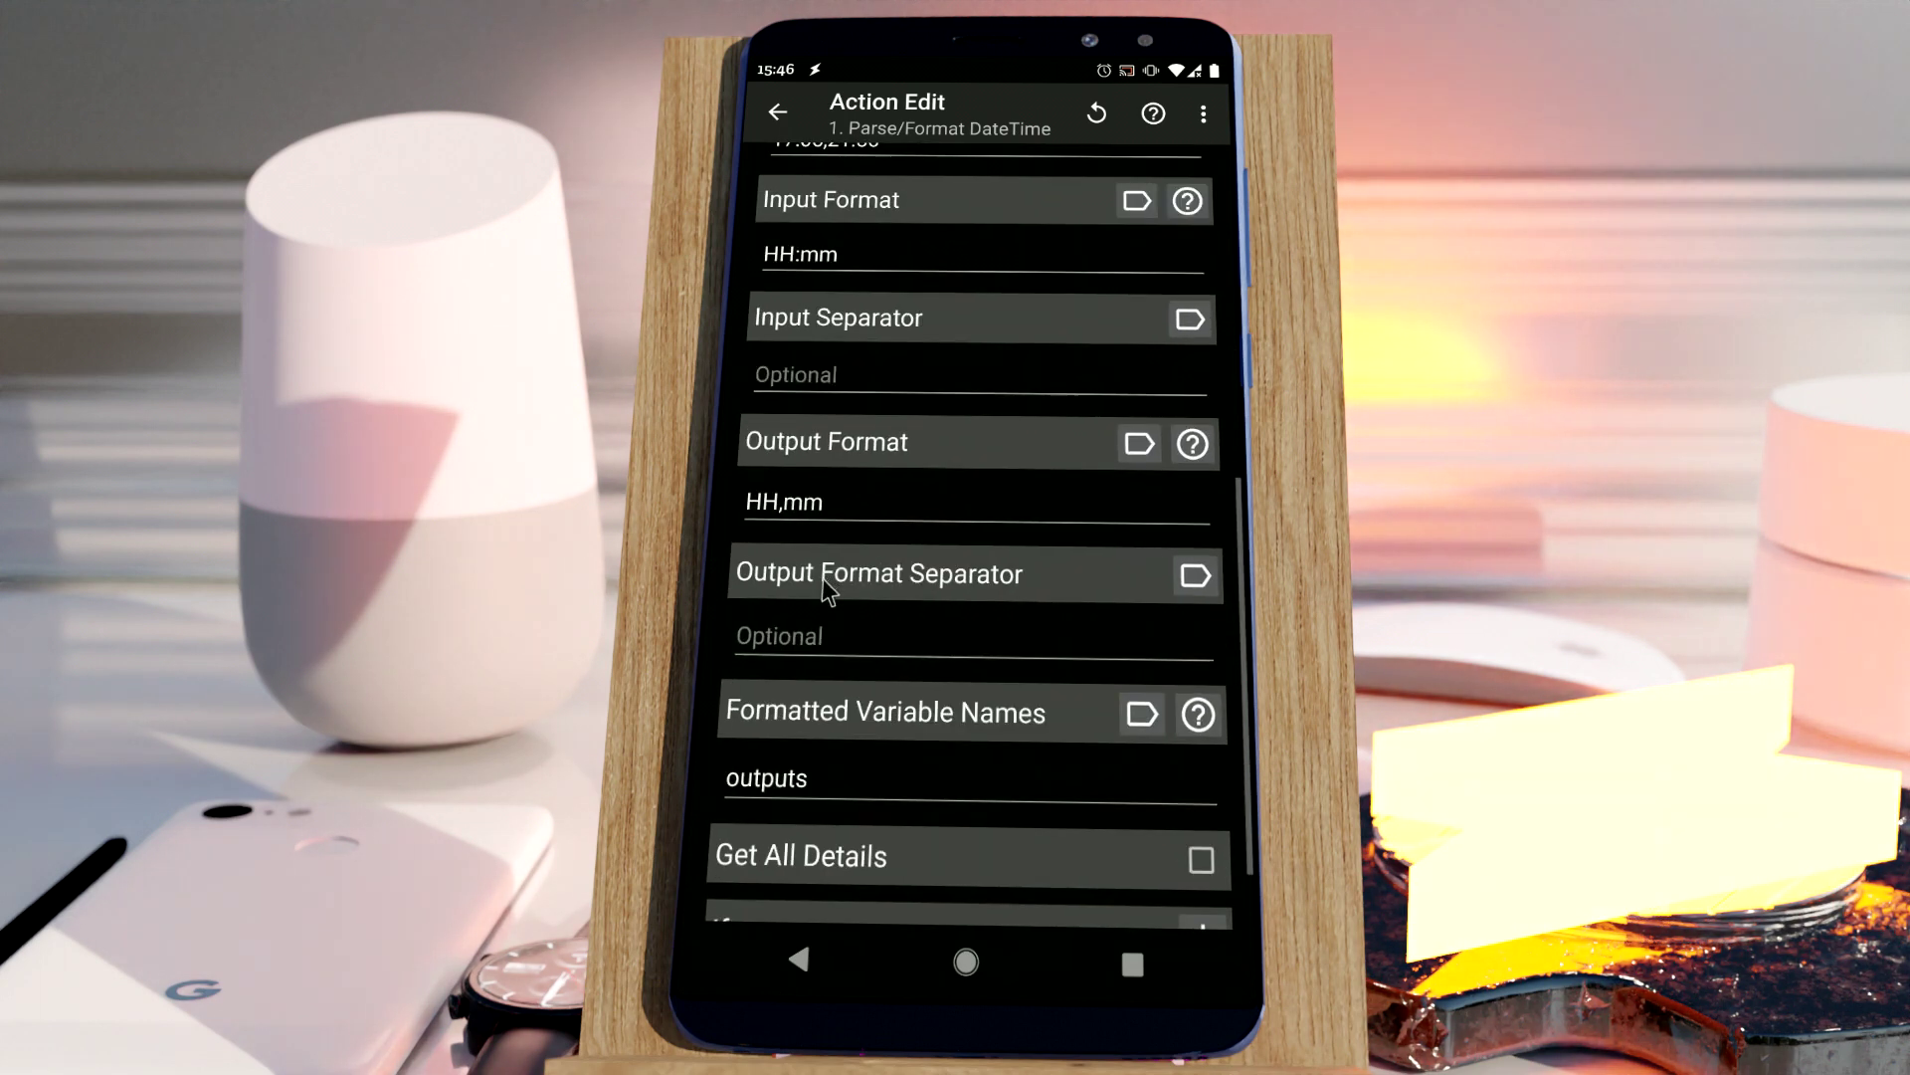
scroll(826, 589, down, 2)
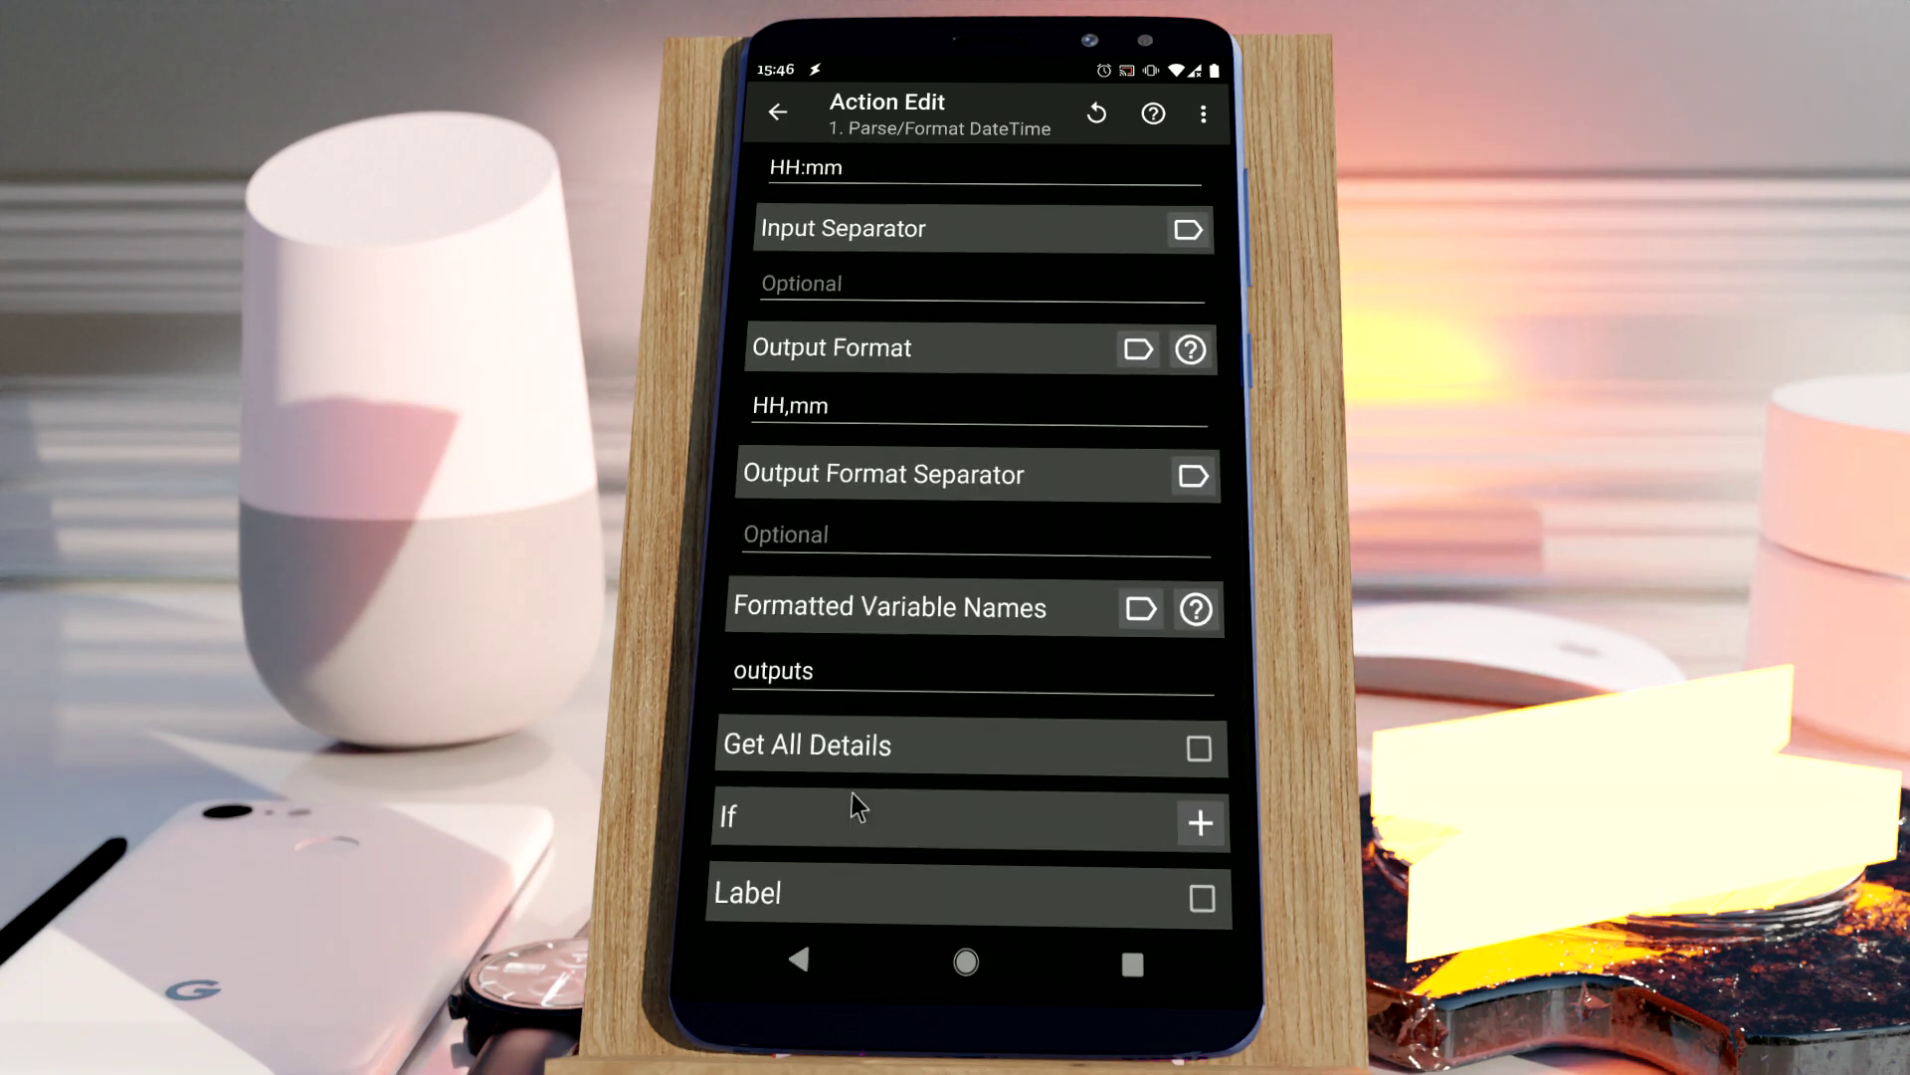
scroll(856, 804, up, 6)
drag(862, 518, 746, 519)
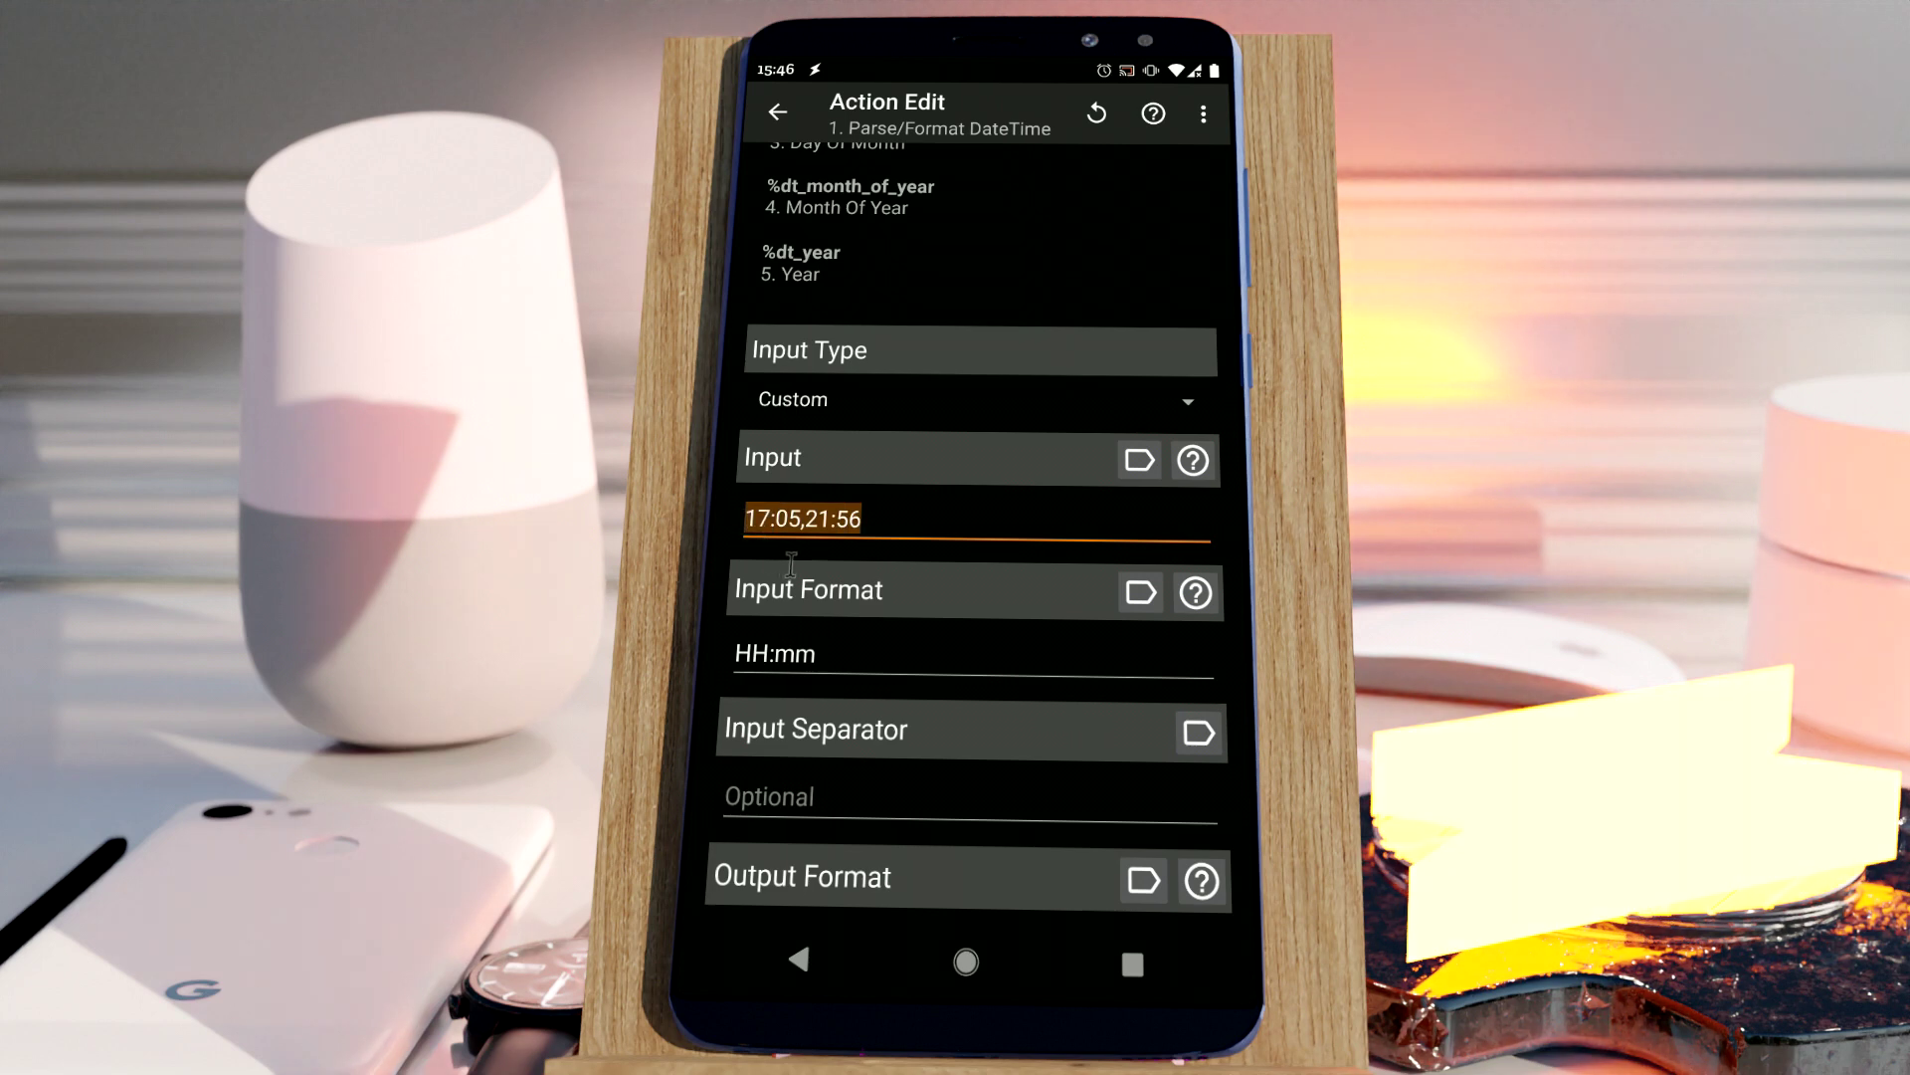
drag(802, 446, 767, 450)
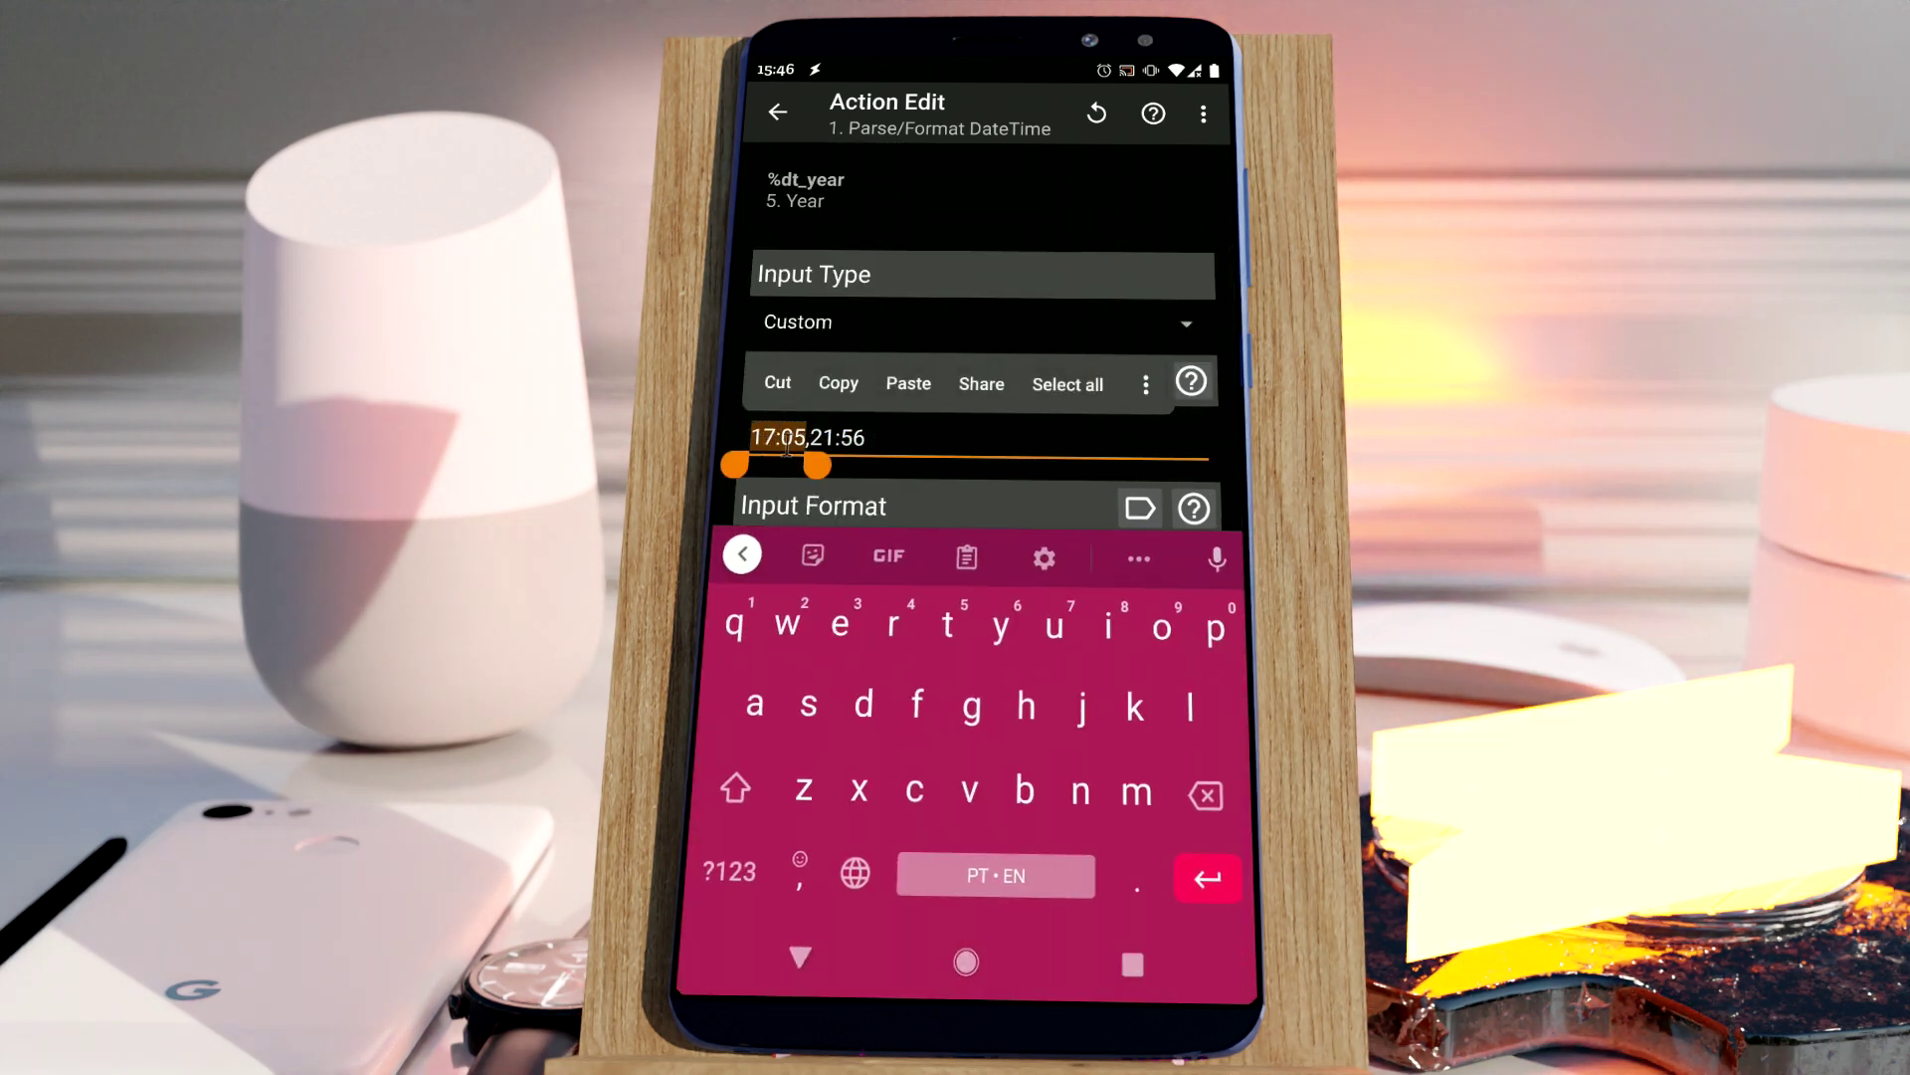
mouse_move(807, 439)
mouse_down()
mouse_move(863, 440)
mouse_move(842, 440)
mouse_up()
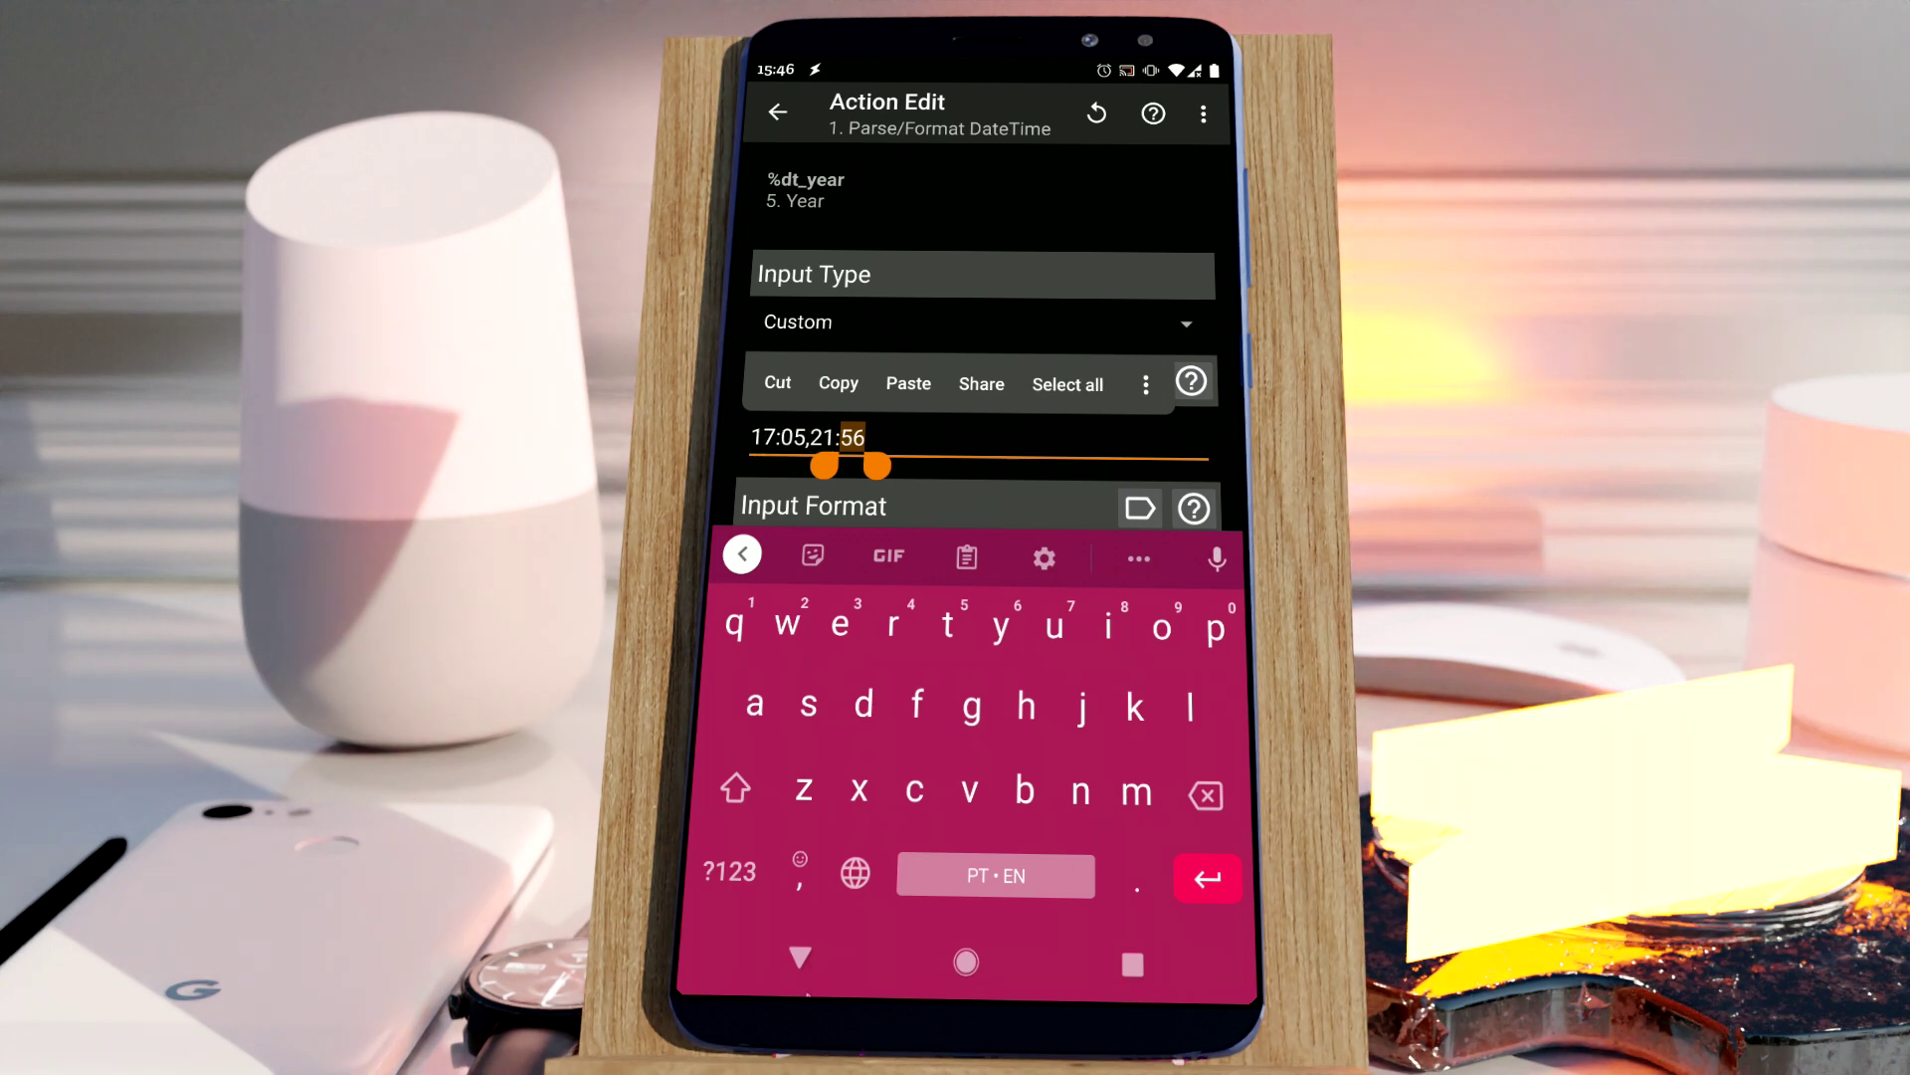
click(800, 958)
click(800, 957)
click(737, 884)
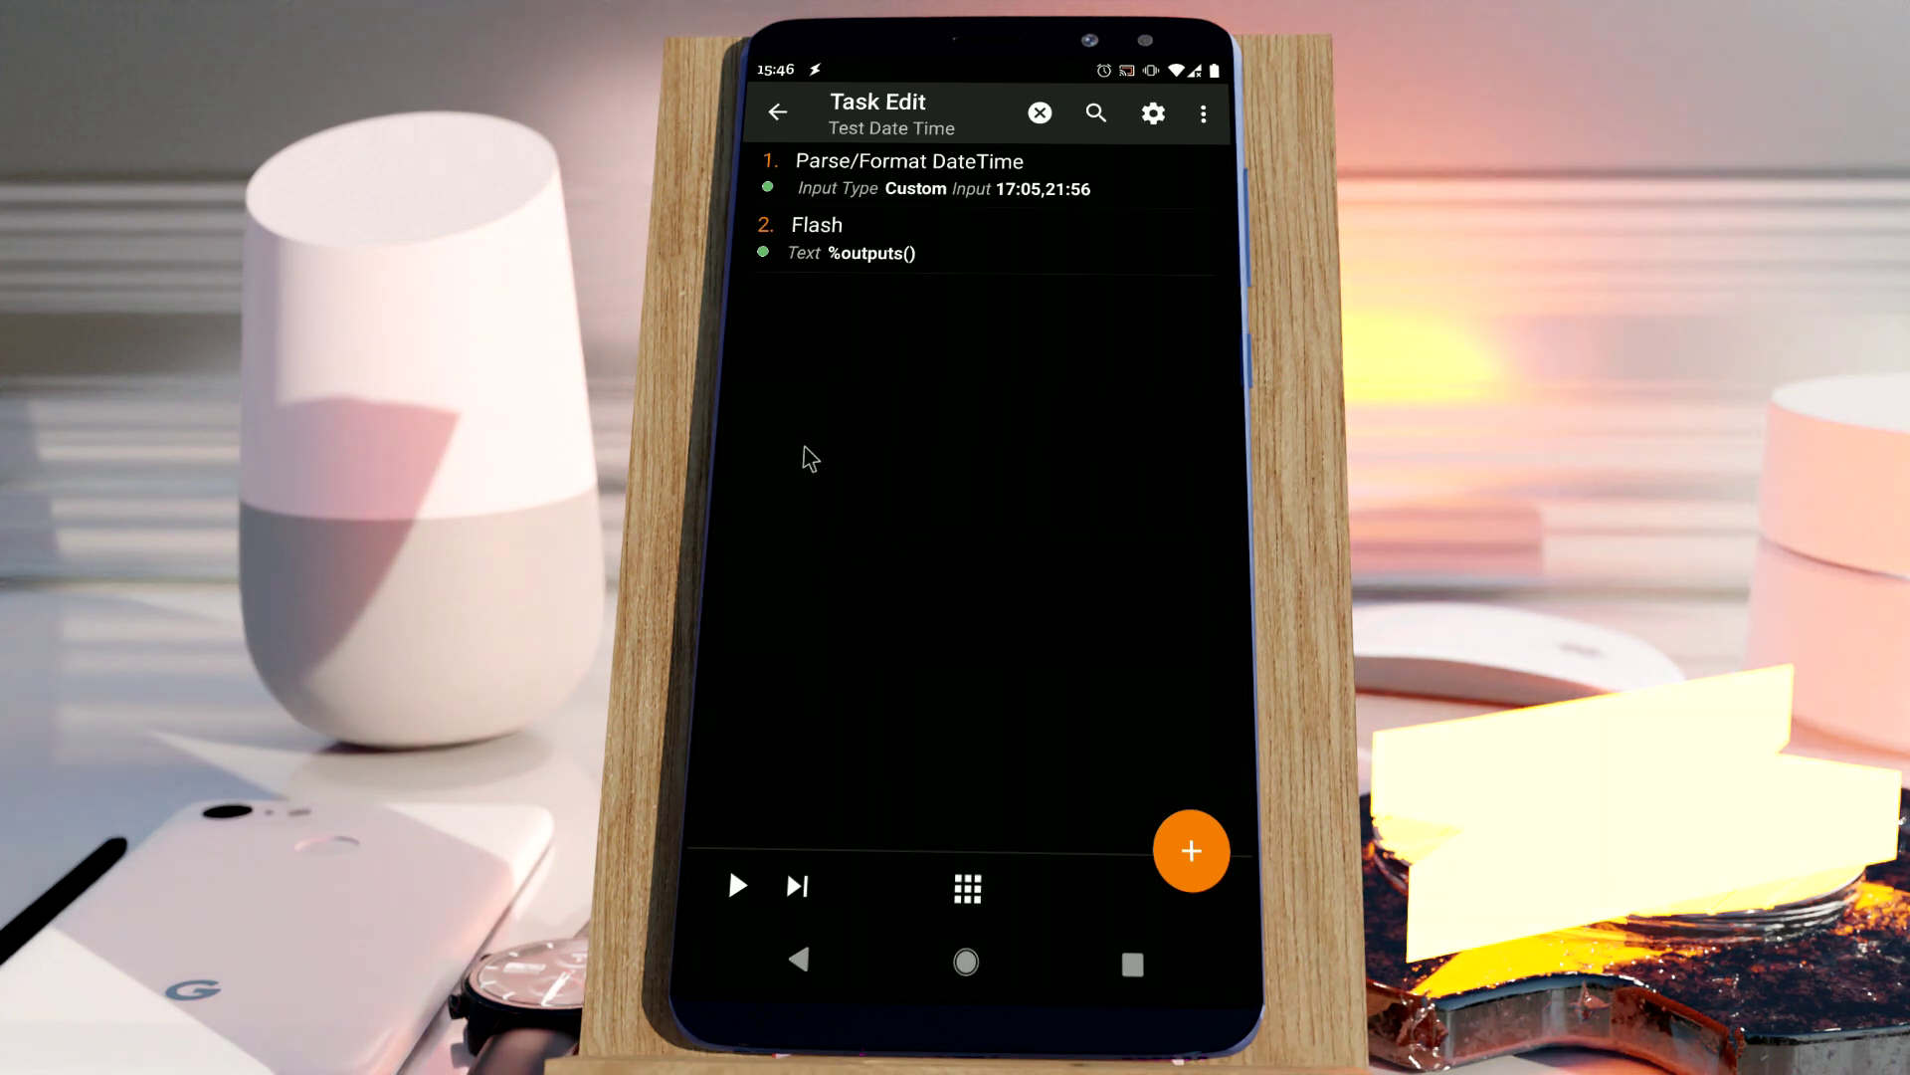
- Look over the Parse/Format DateTime settings and the Flash action without changing them
click(898, 187)
scroll(867, 462, down, 8)
scroll(853, 277, up, 1)
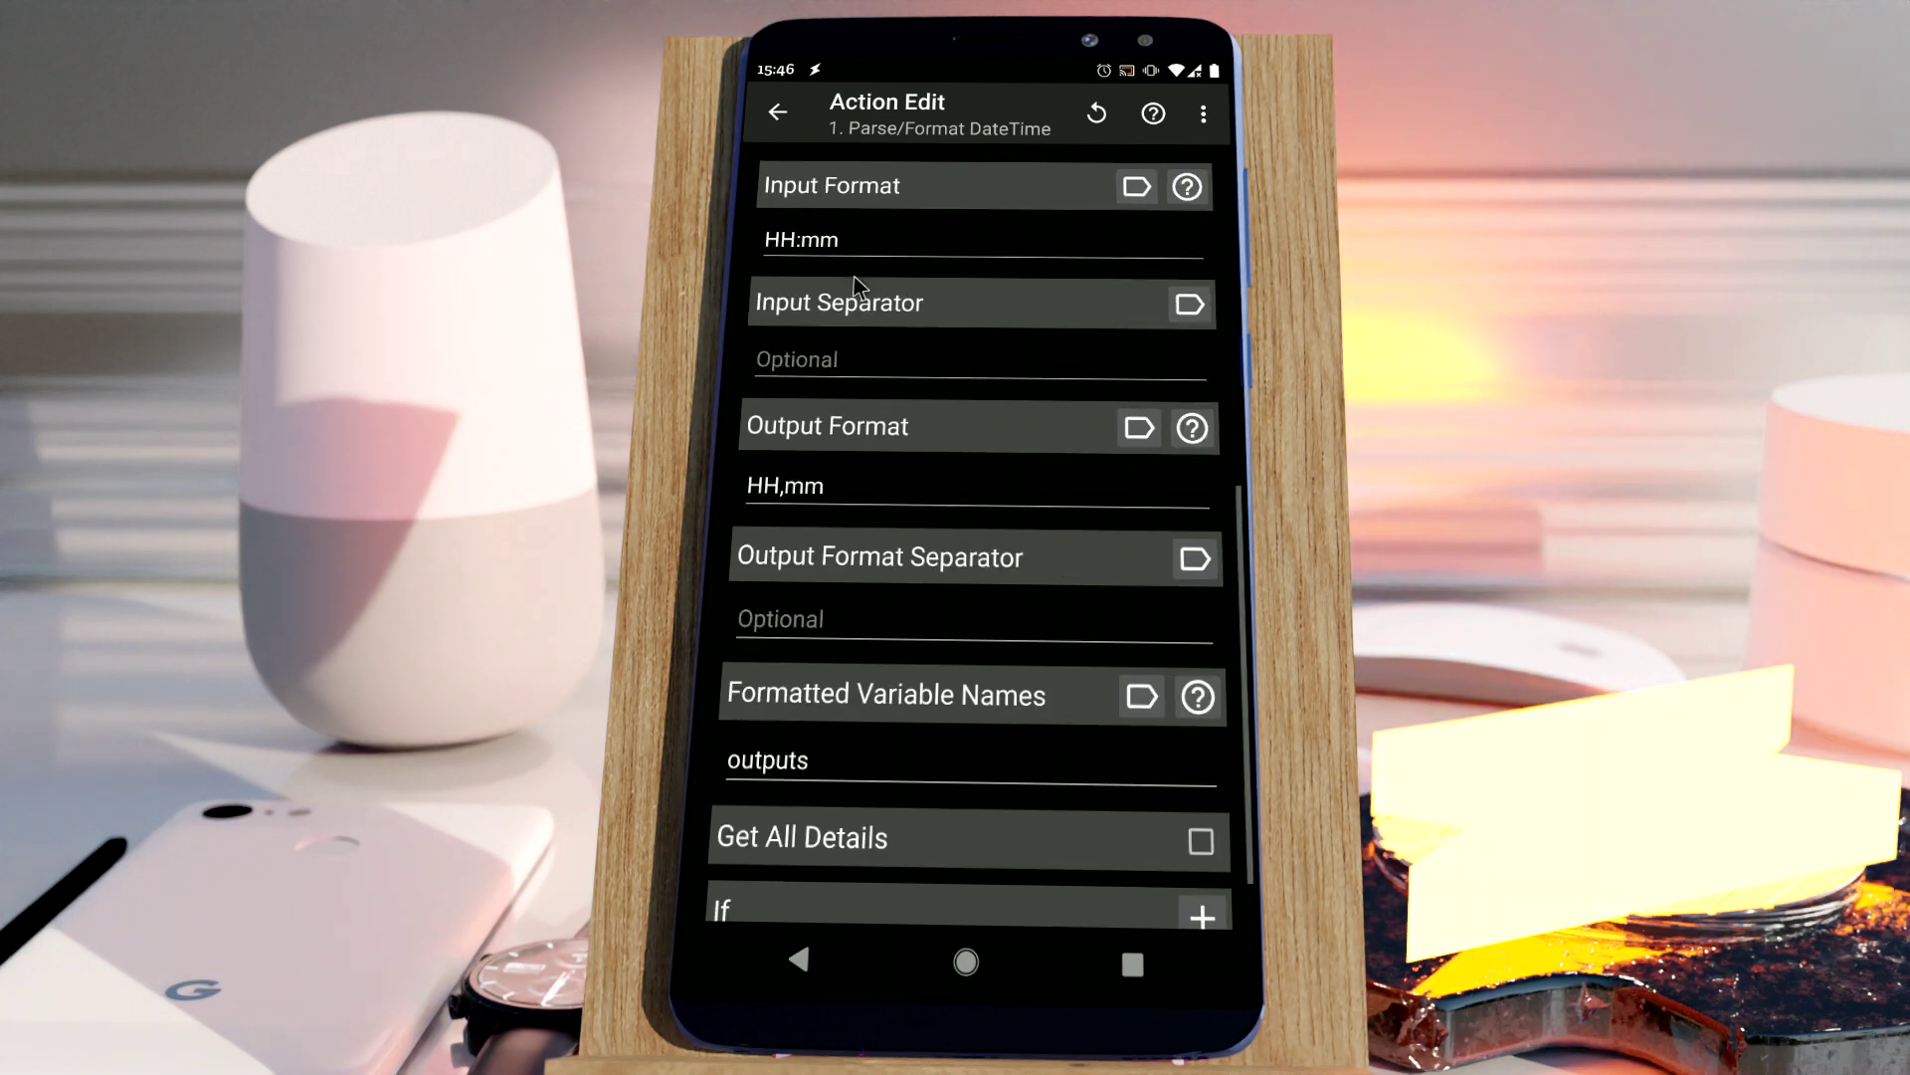
scroll(768, 617, down, 1)
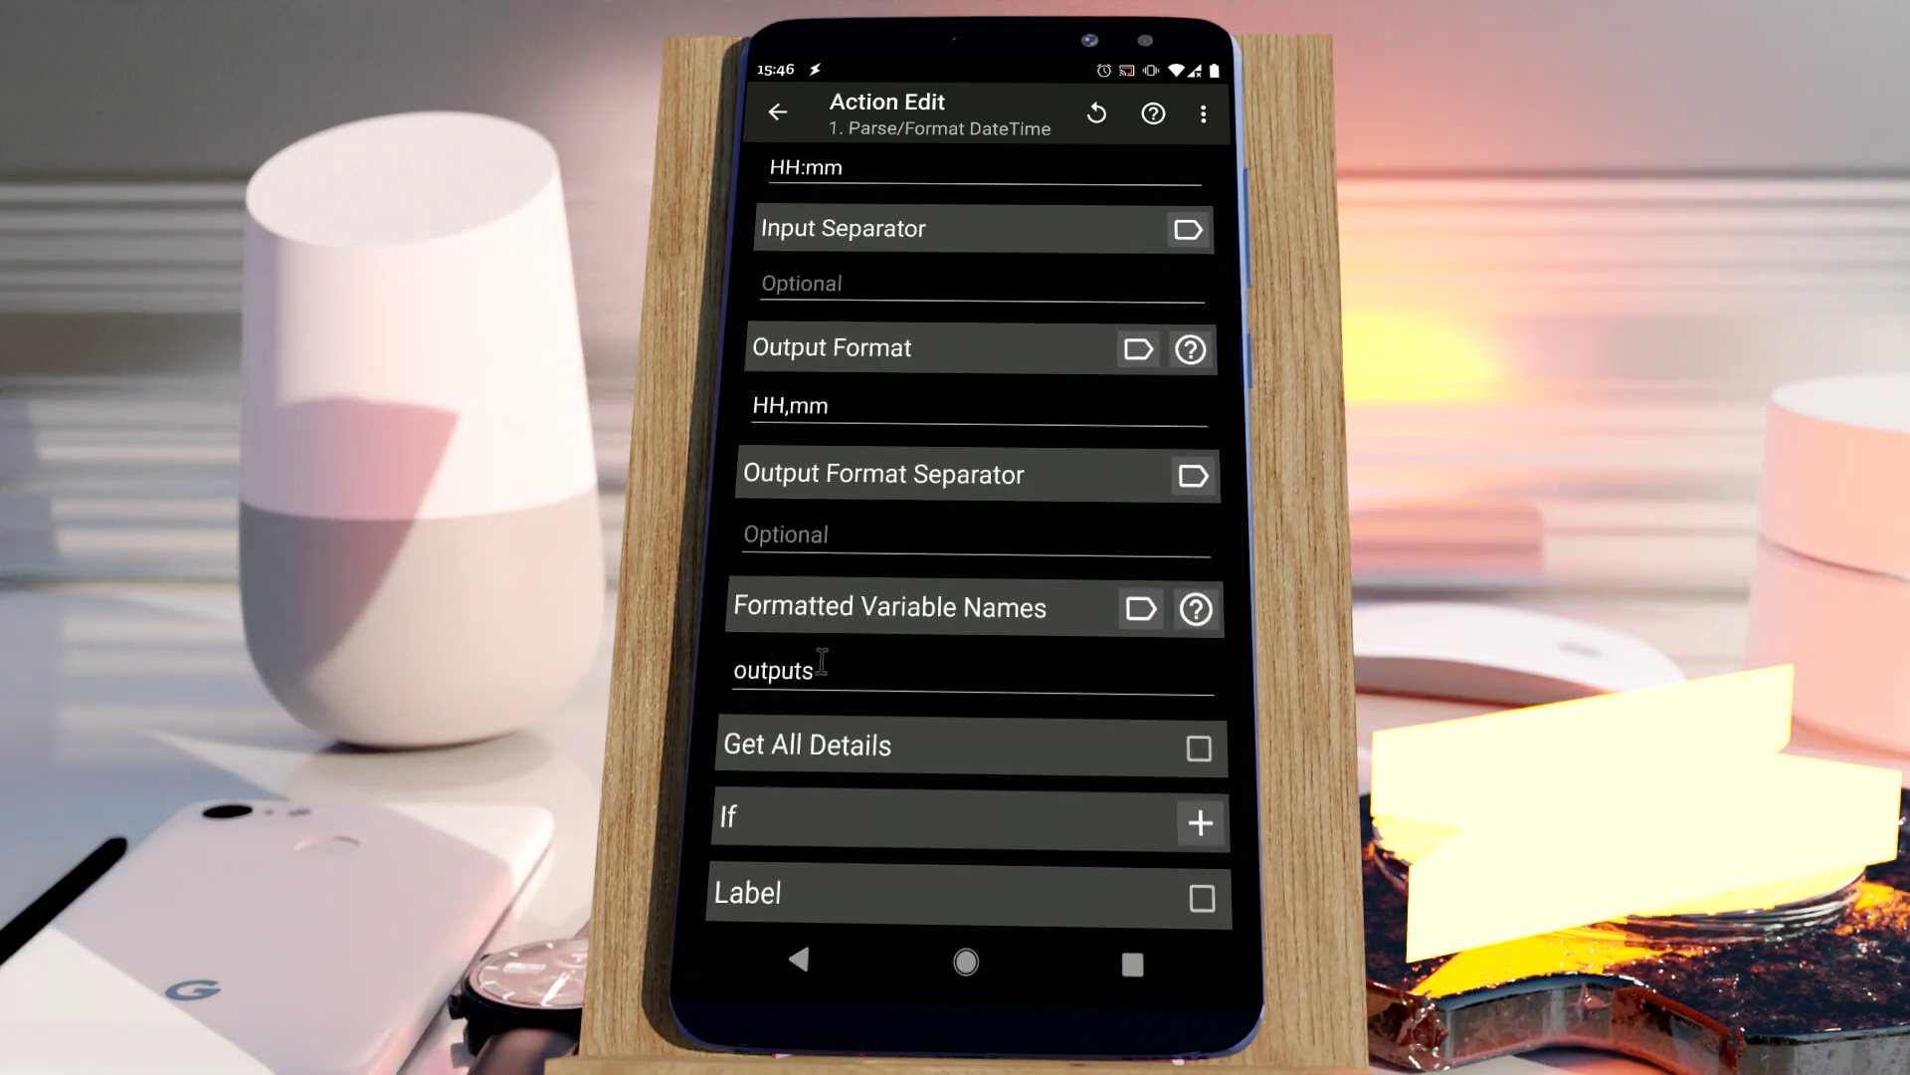
click(804, 959)
click(847, 257)
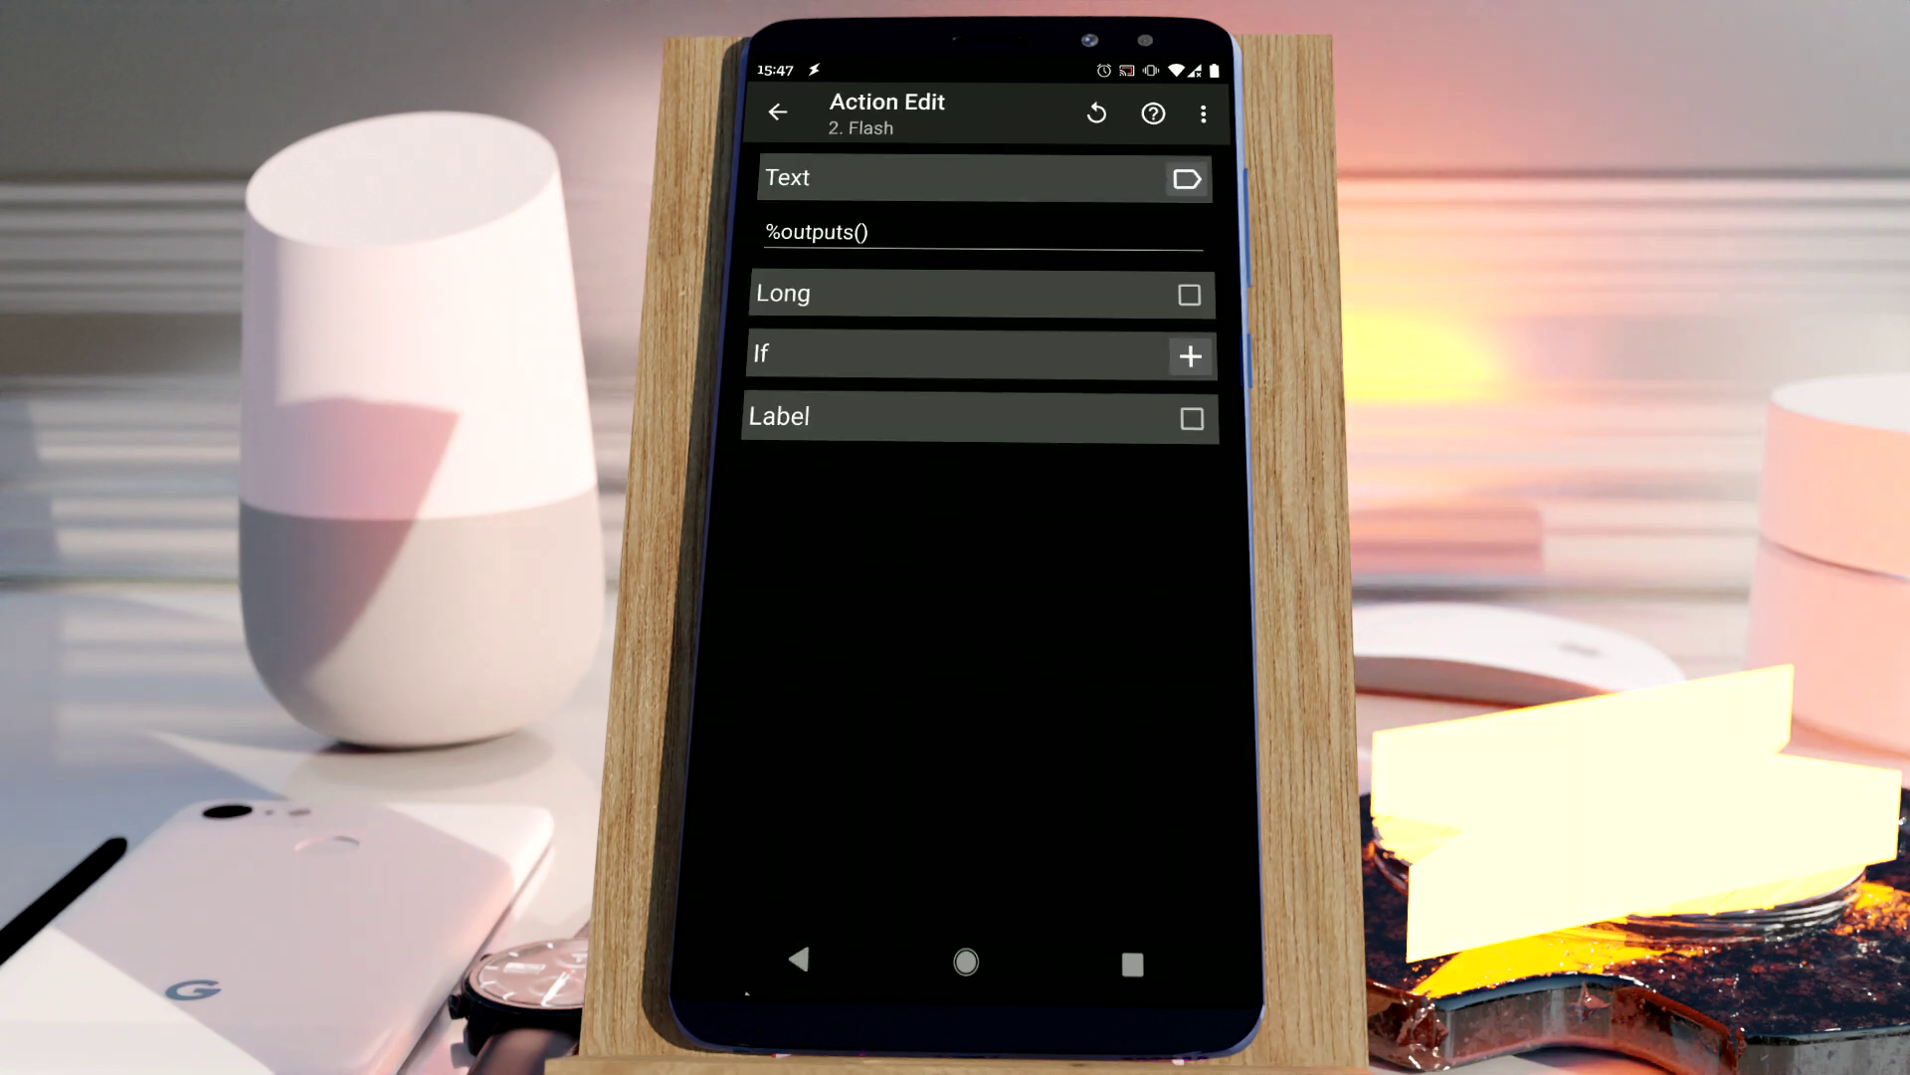
click(799, 958)
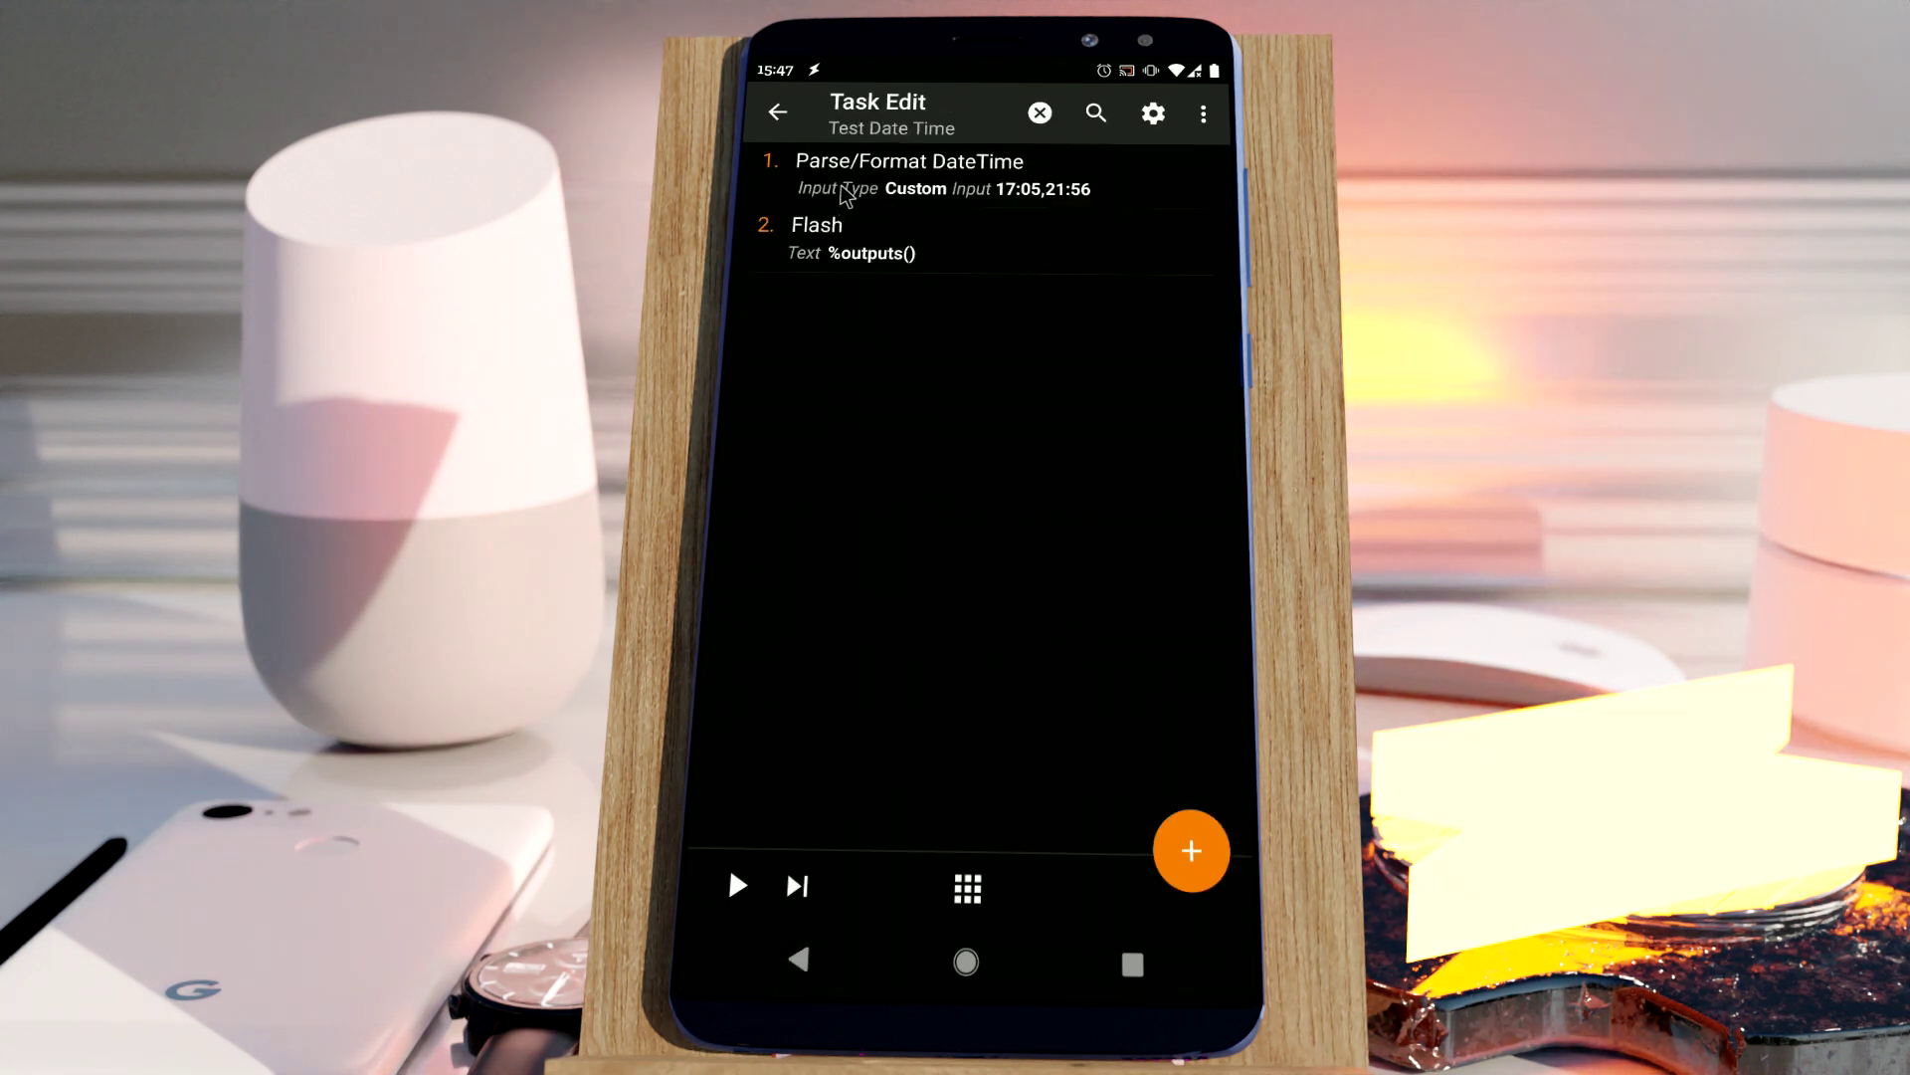
- Check the Parse/Format DateTime fields once more, then return to the Tasks list
click(932, 195)
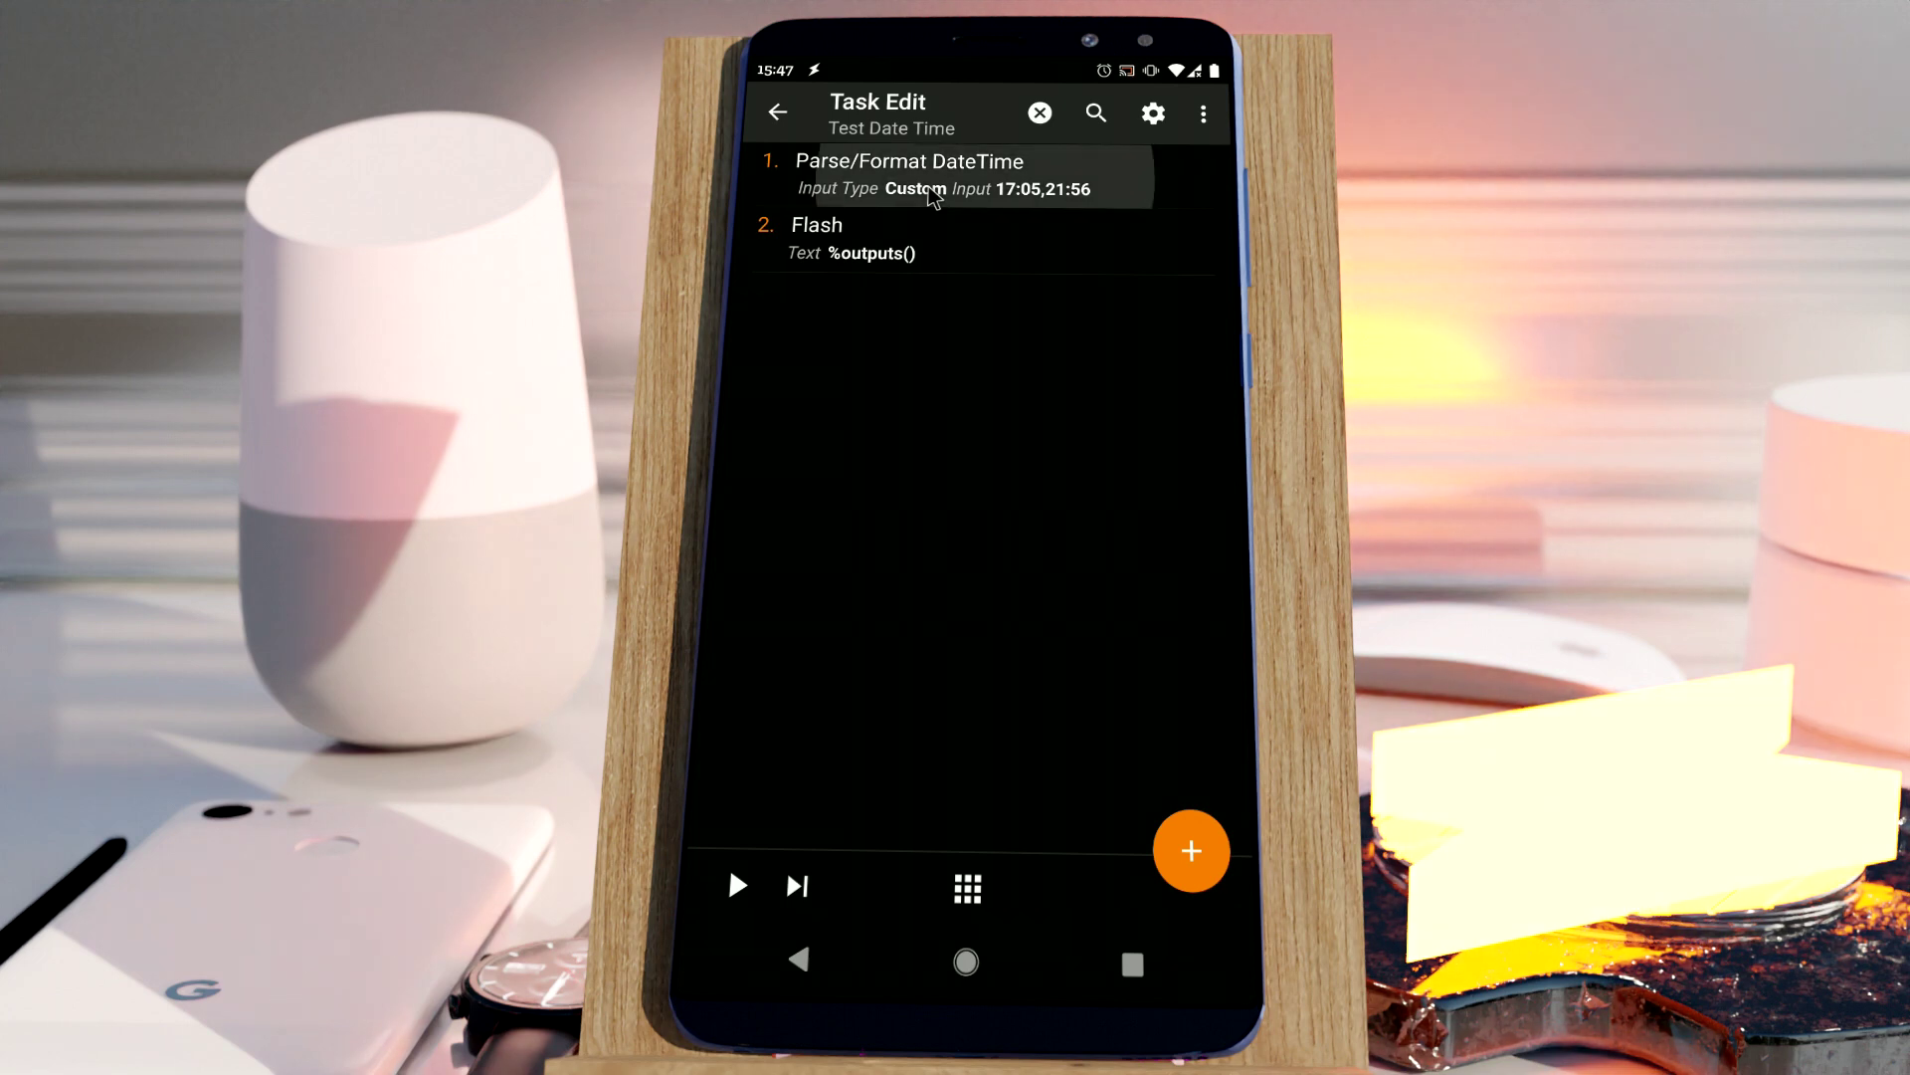
scroll(946, 392, down, 3)
scroll(938, 401, up, 5)
scroll(940, 414, up, 2)
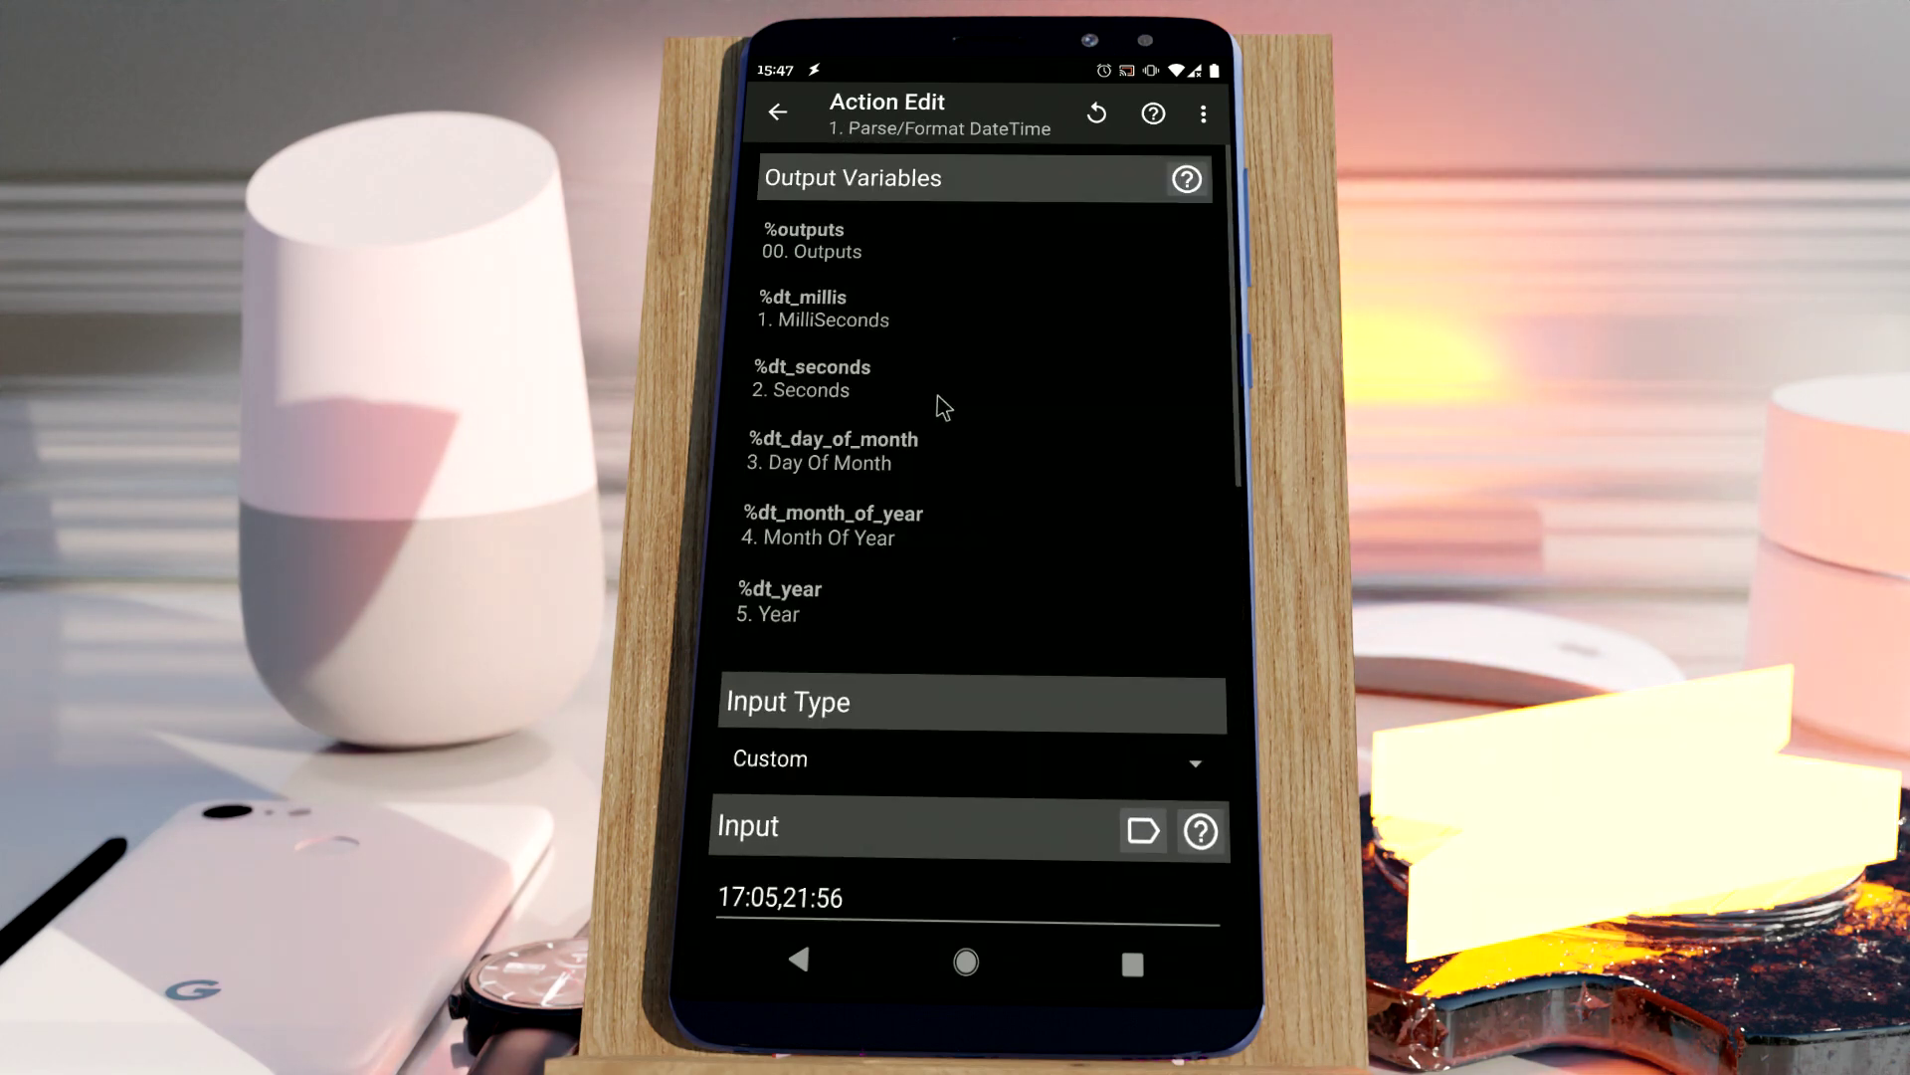
scroll(936, 418, down, 7)
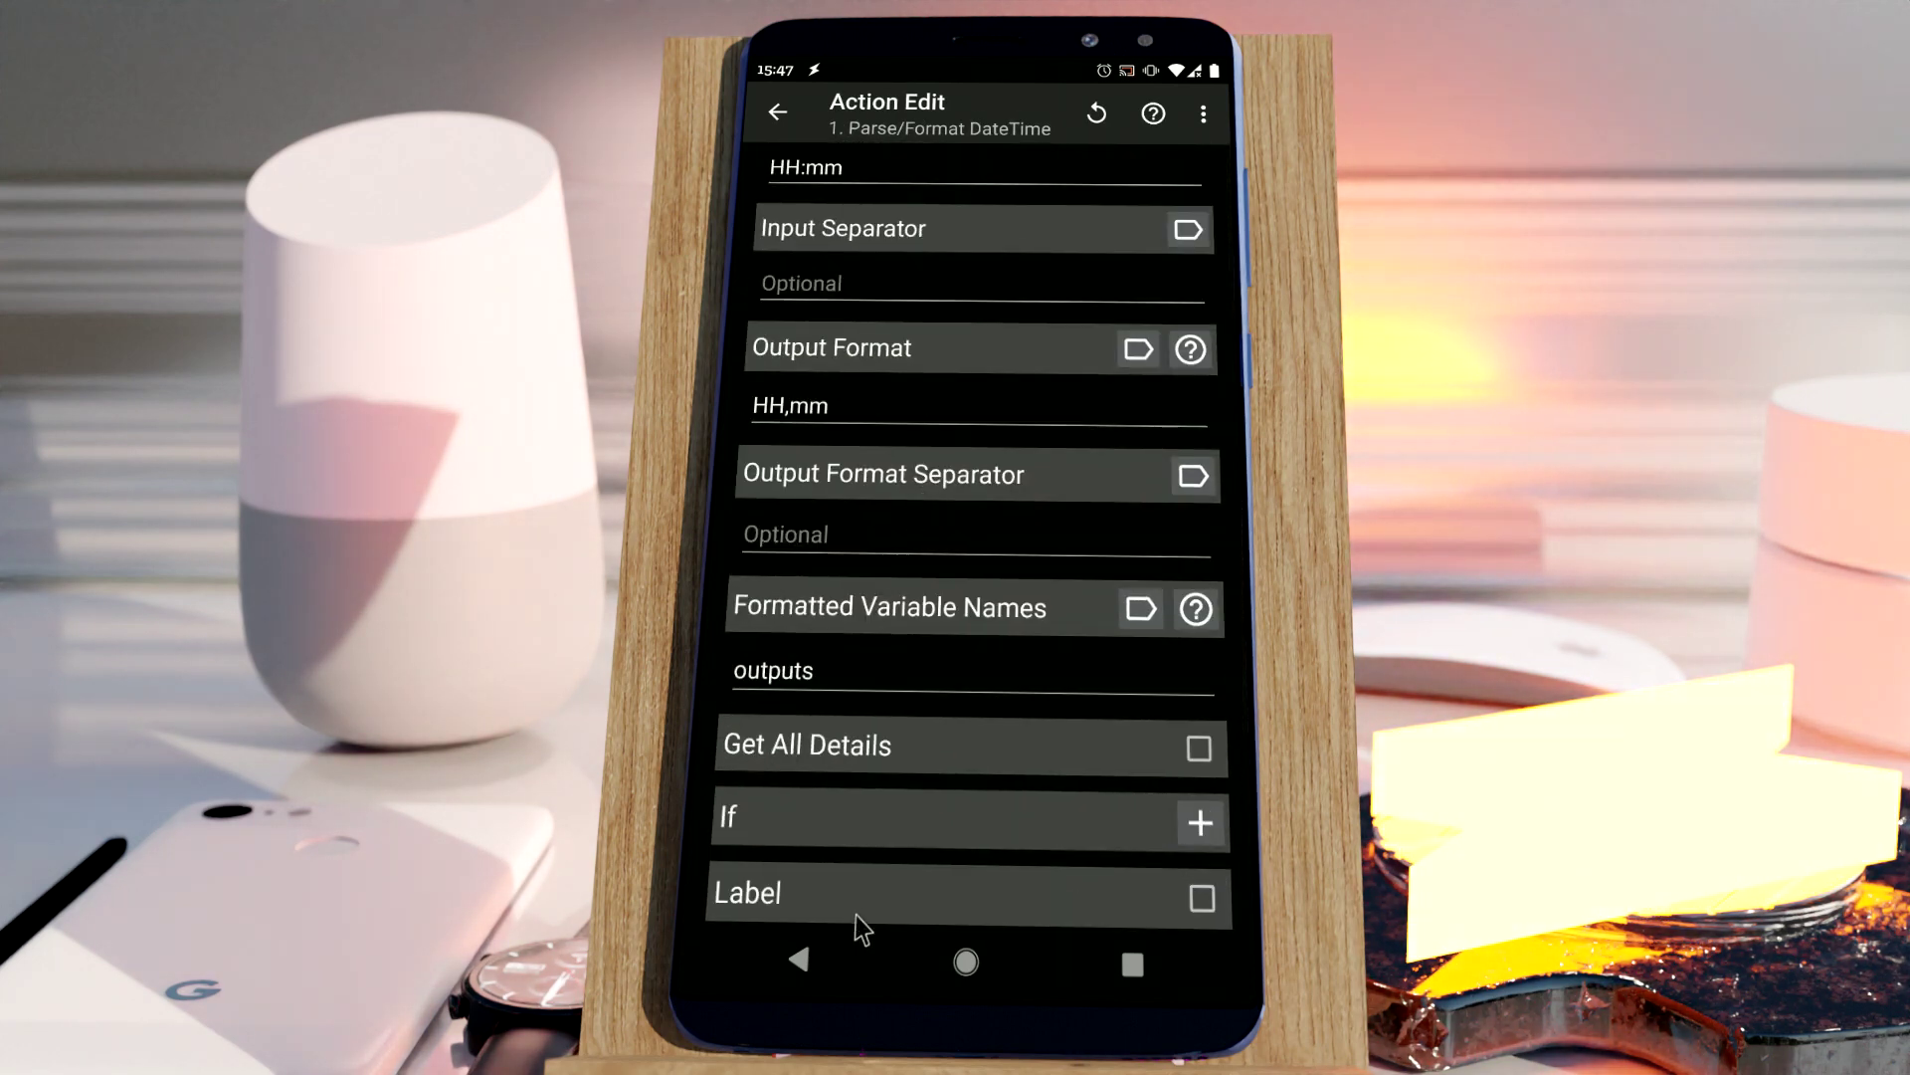
click(762, 961)
click(765, 963)
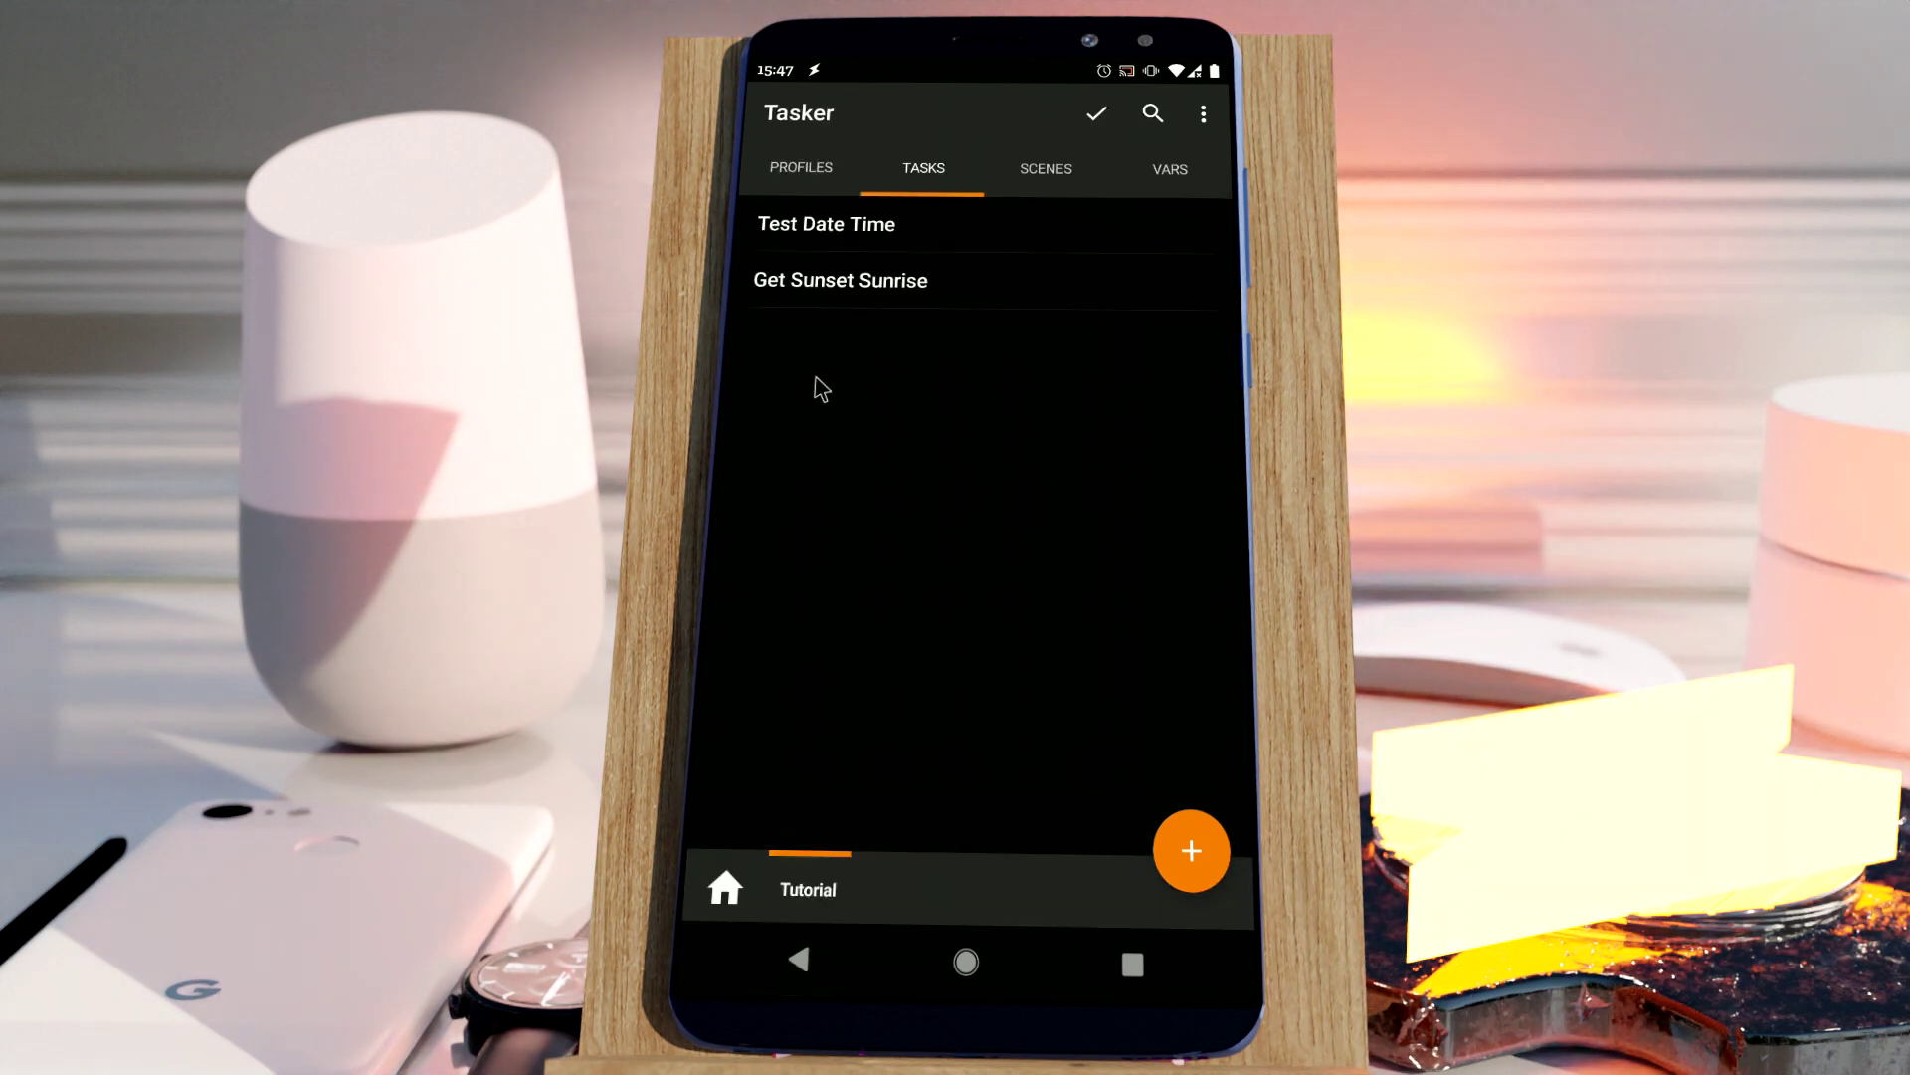
- Open Get Sunset Sunrise and inspect the HTTP Request's sunrise-sunset API URL
click(849, 284)
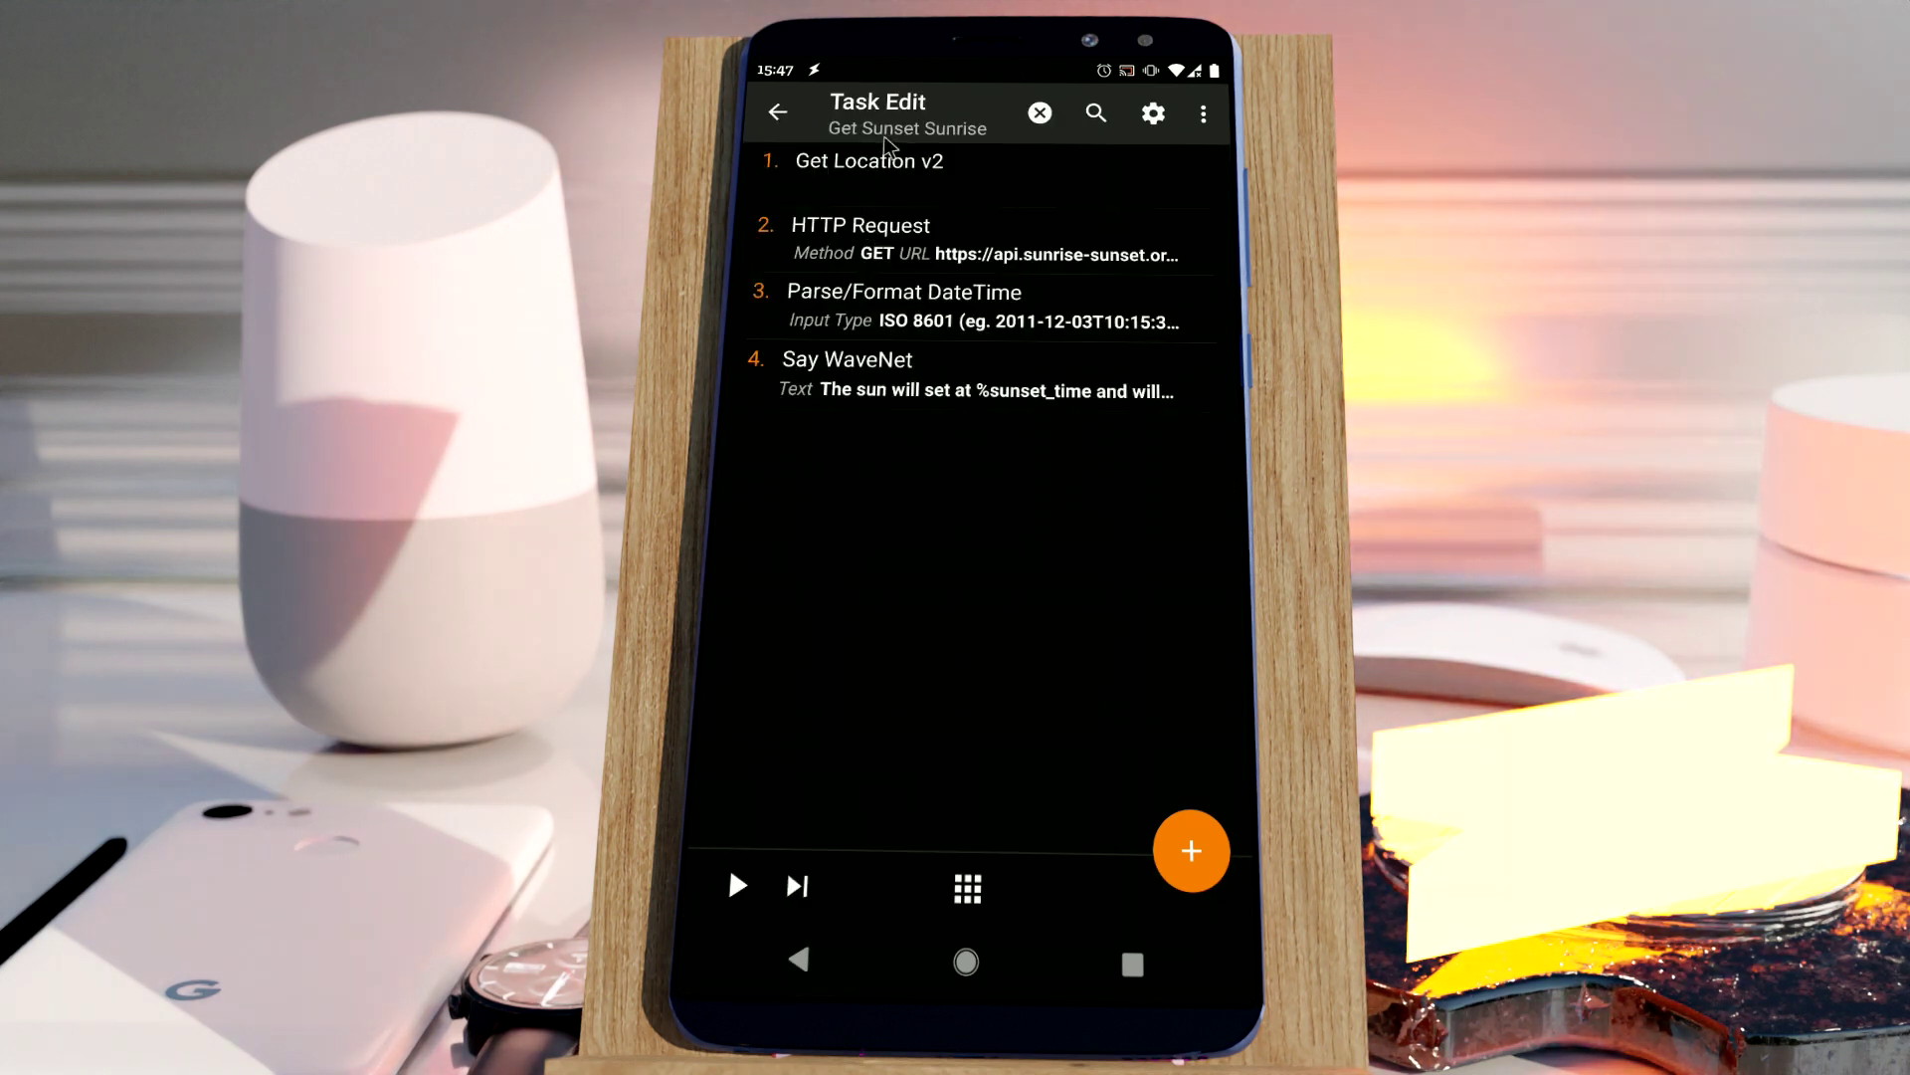
click(915, 244)
scroll(904, 347, up, 10)
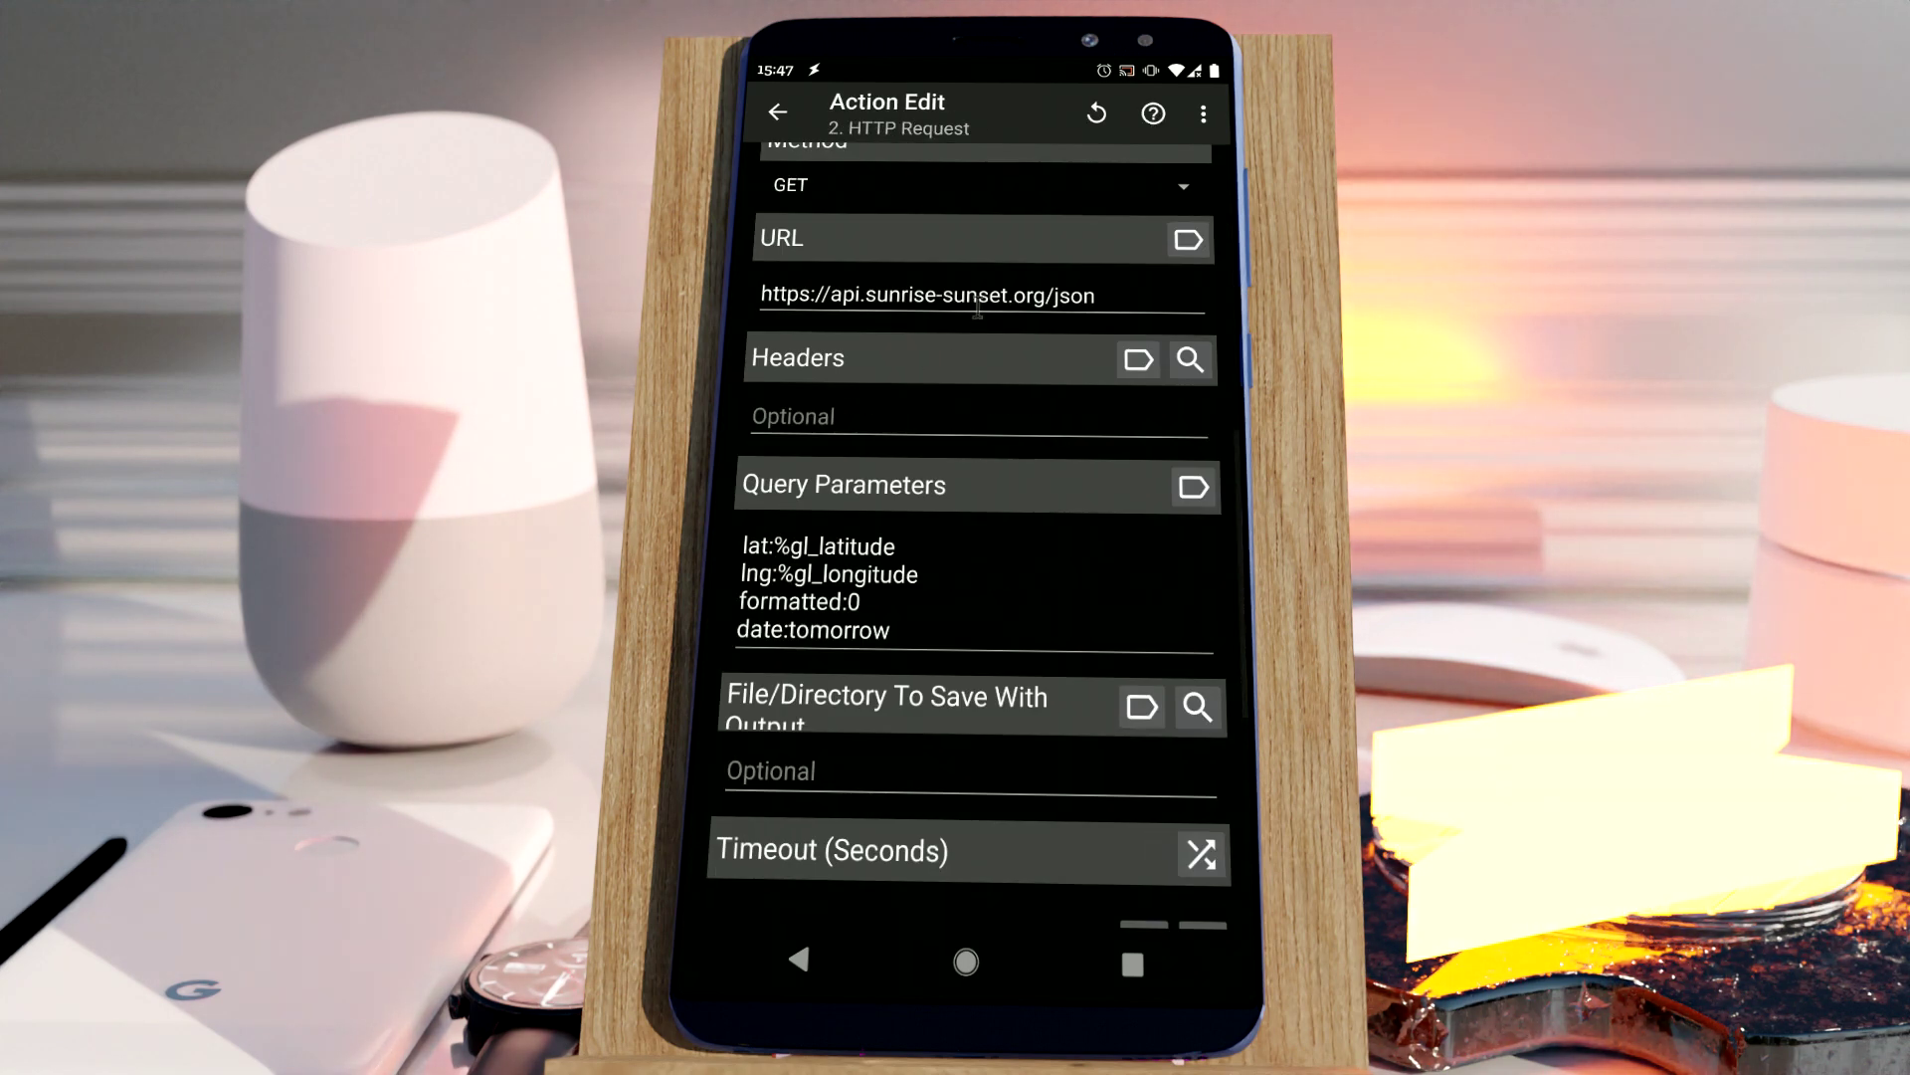
double_click(761, 291)
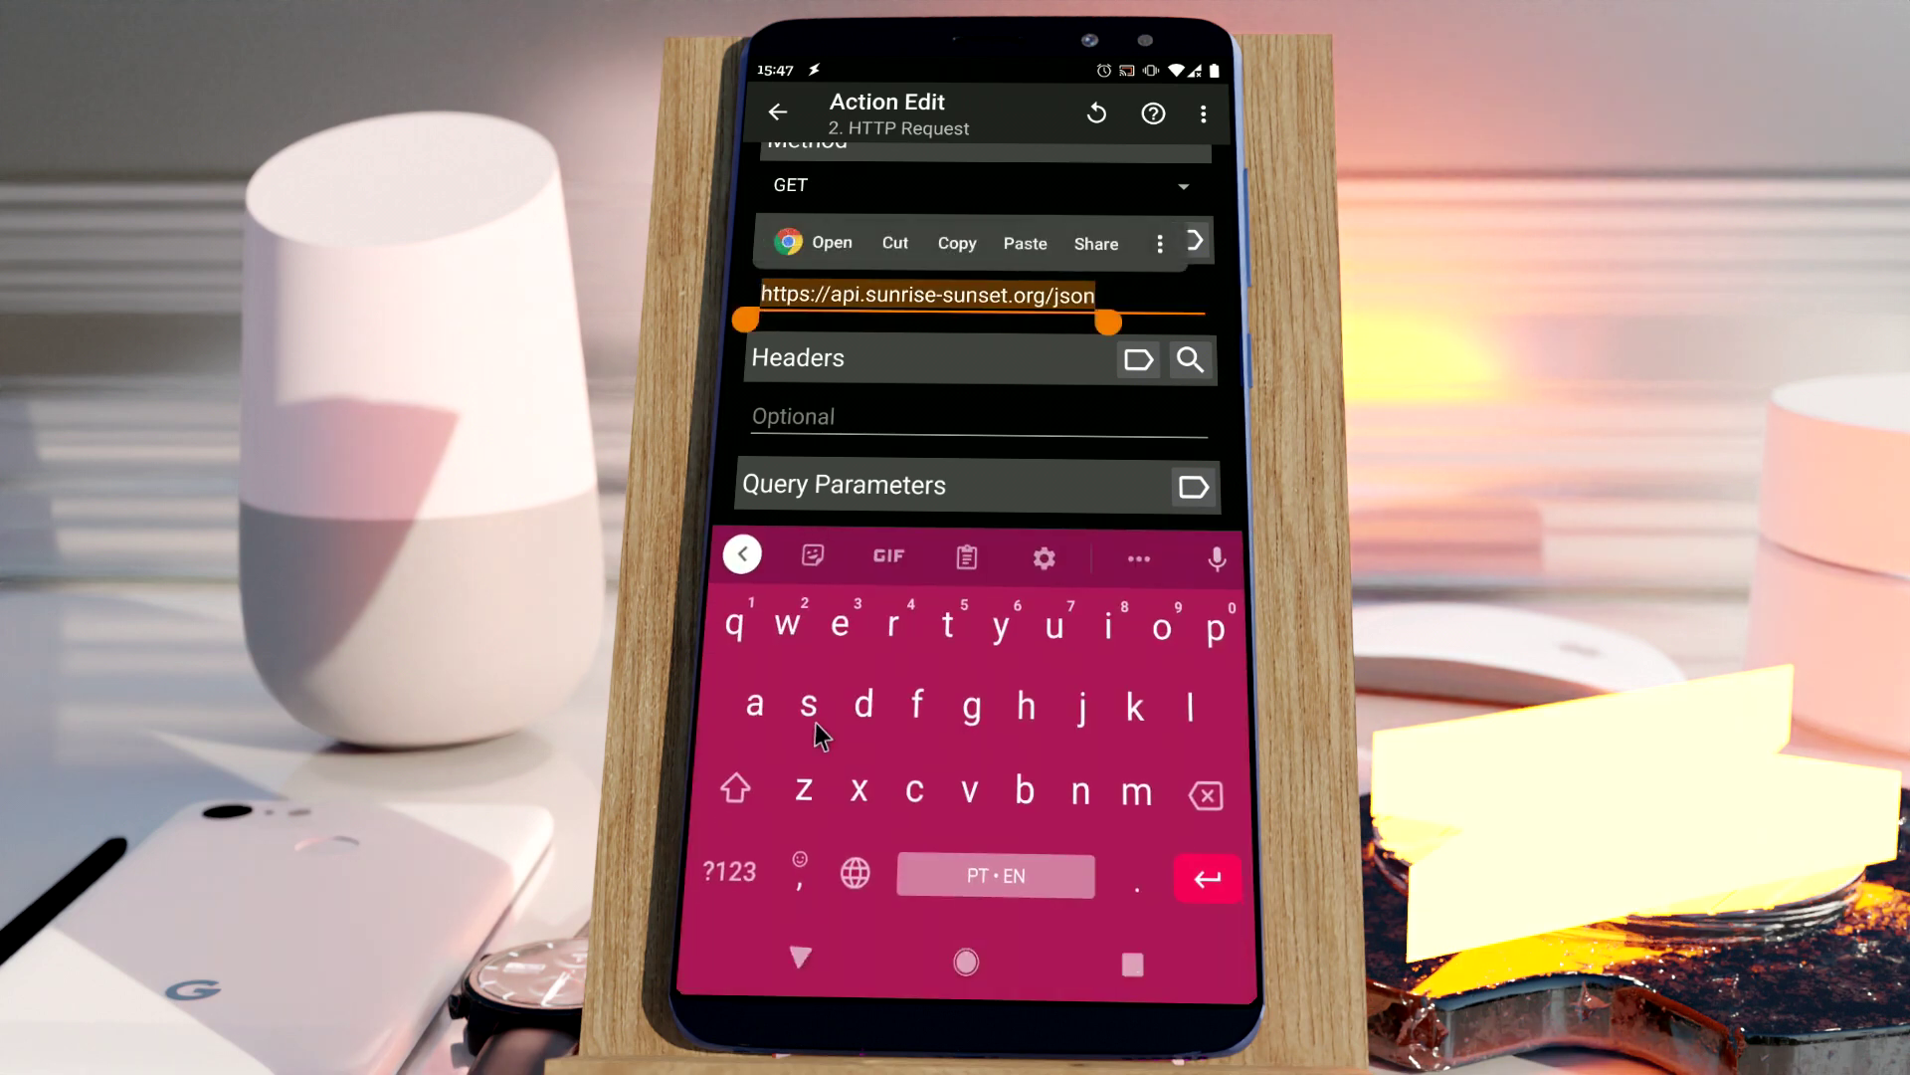
click(801, 985)
click(801, 986)
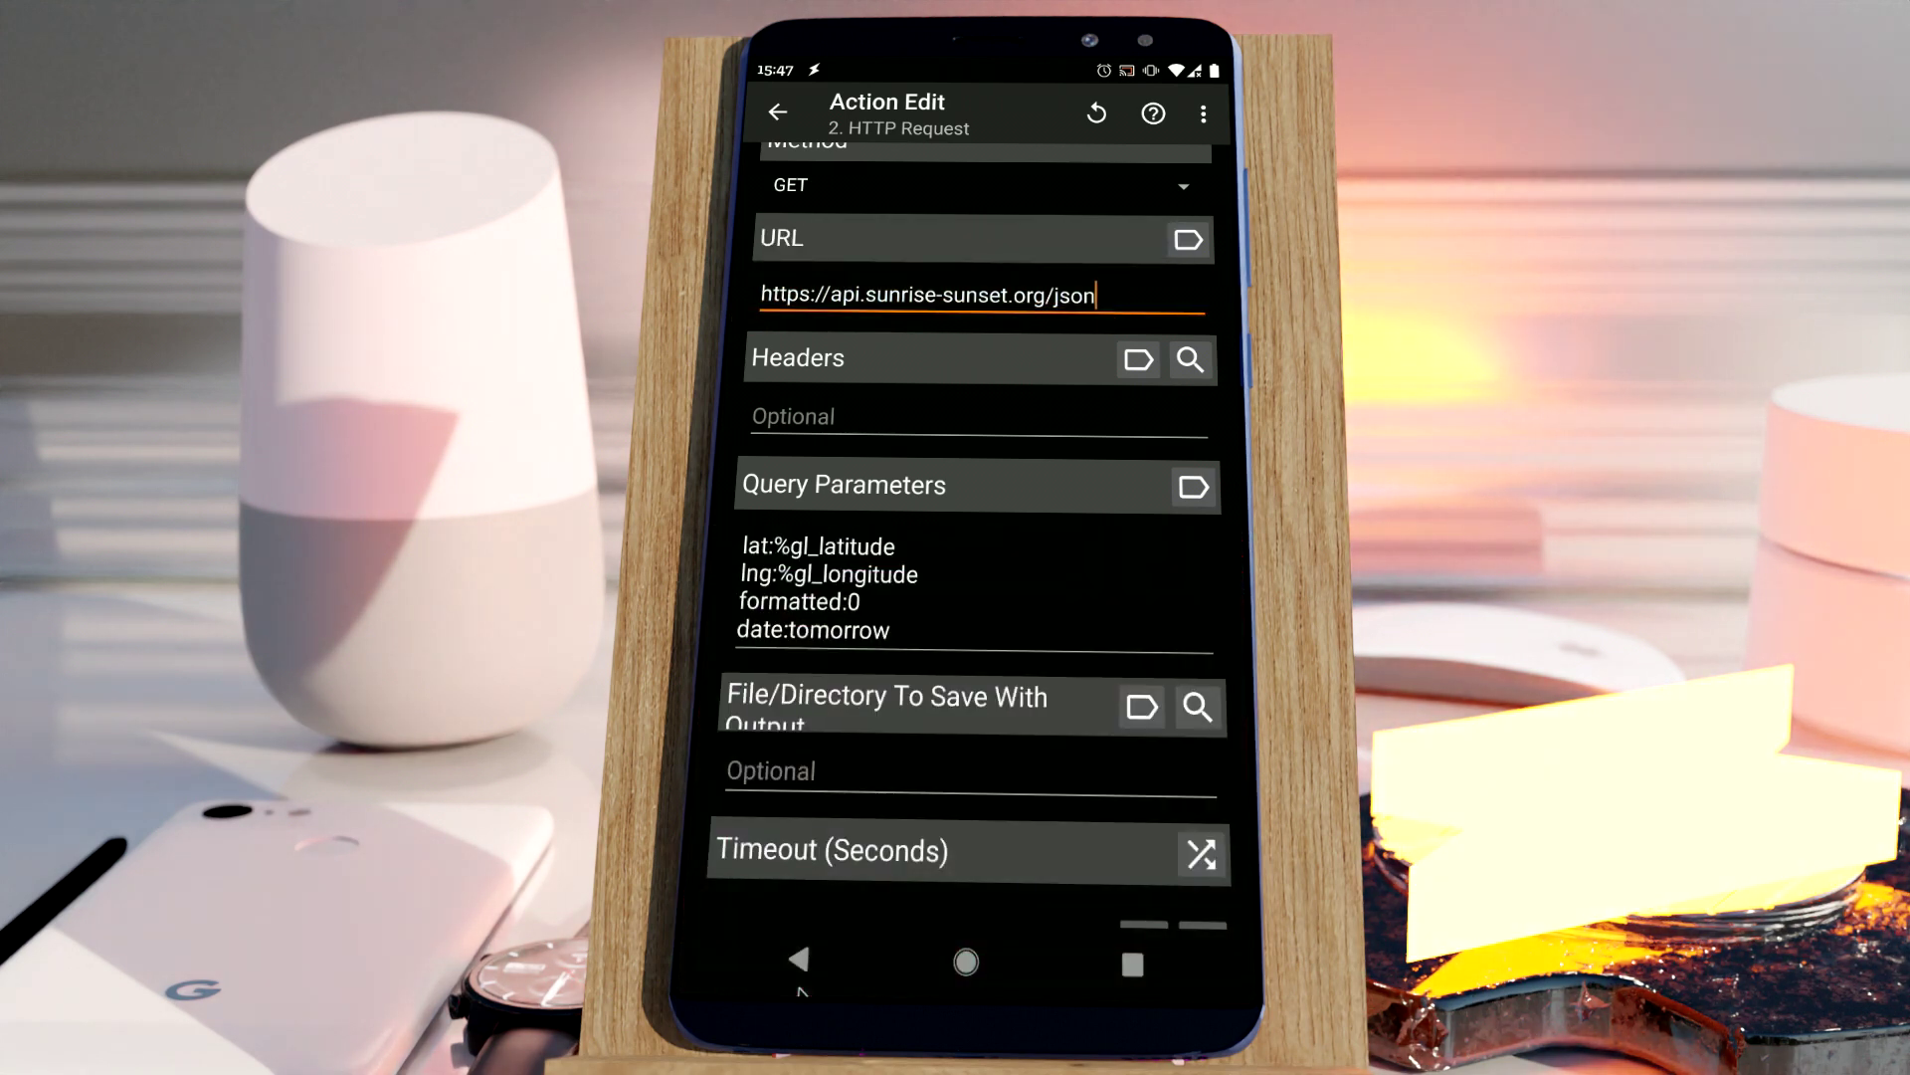
click(801, 987)
- Inspect the Parse/Format DateTime Input value and its HH:mm Output Format
click(895, 324)
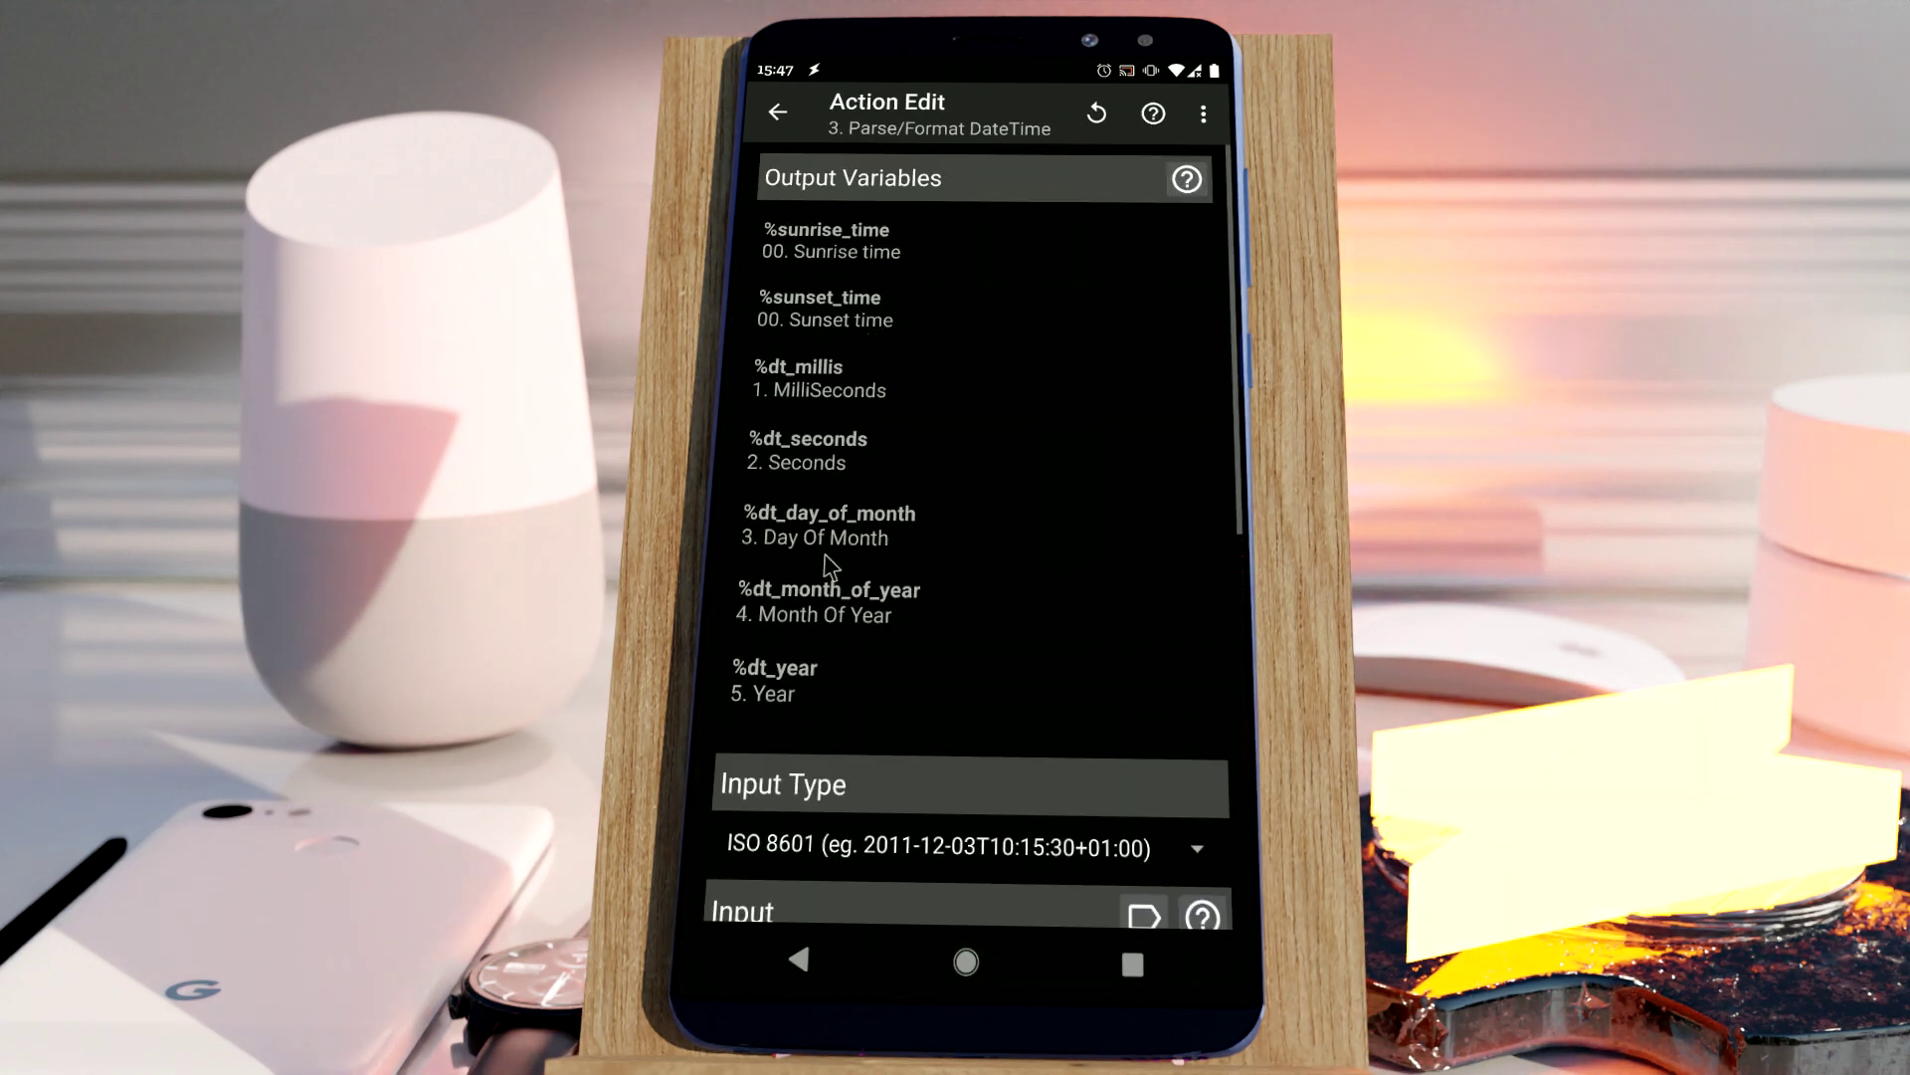
scroll(824, 555, down, 5)
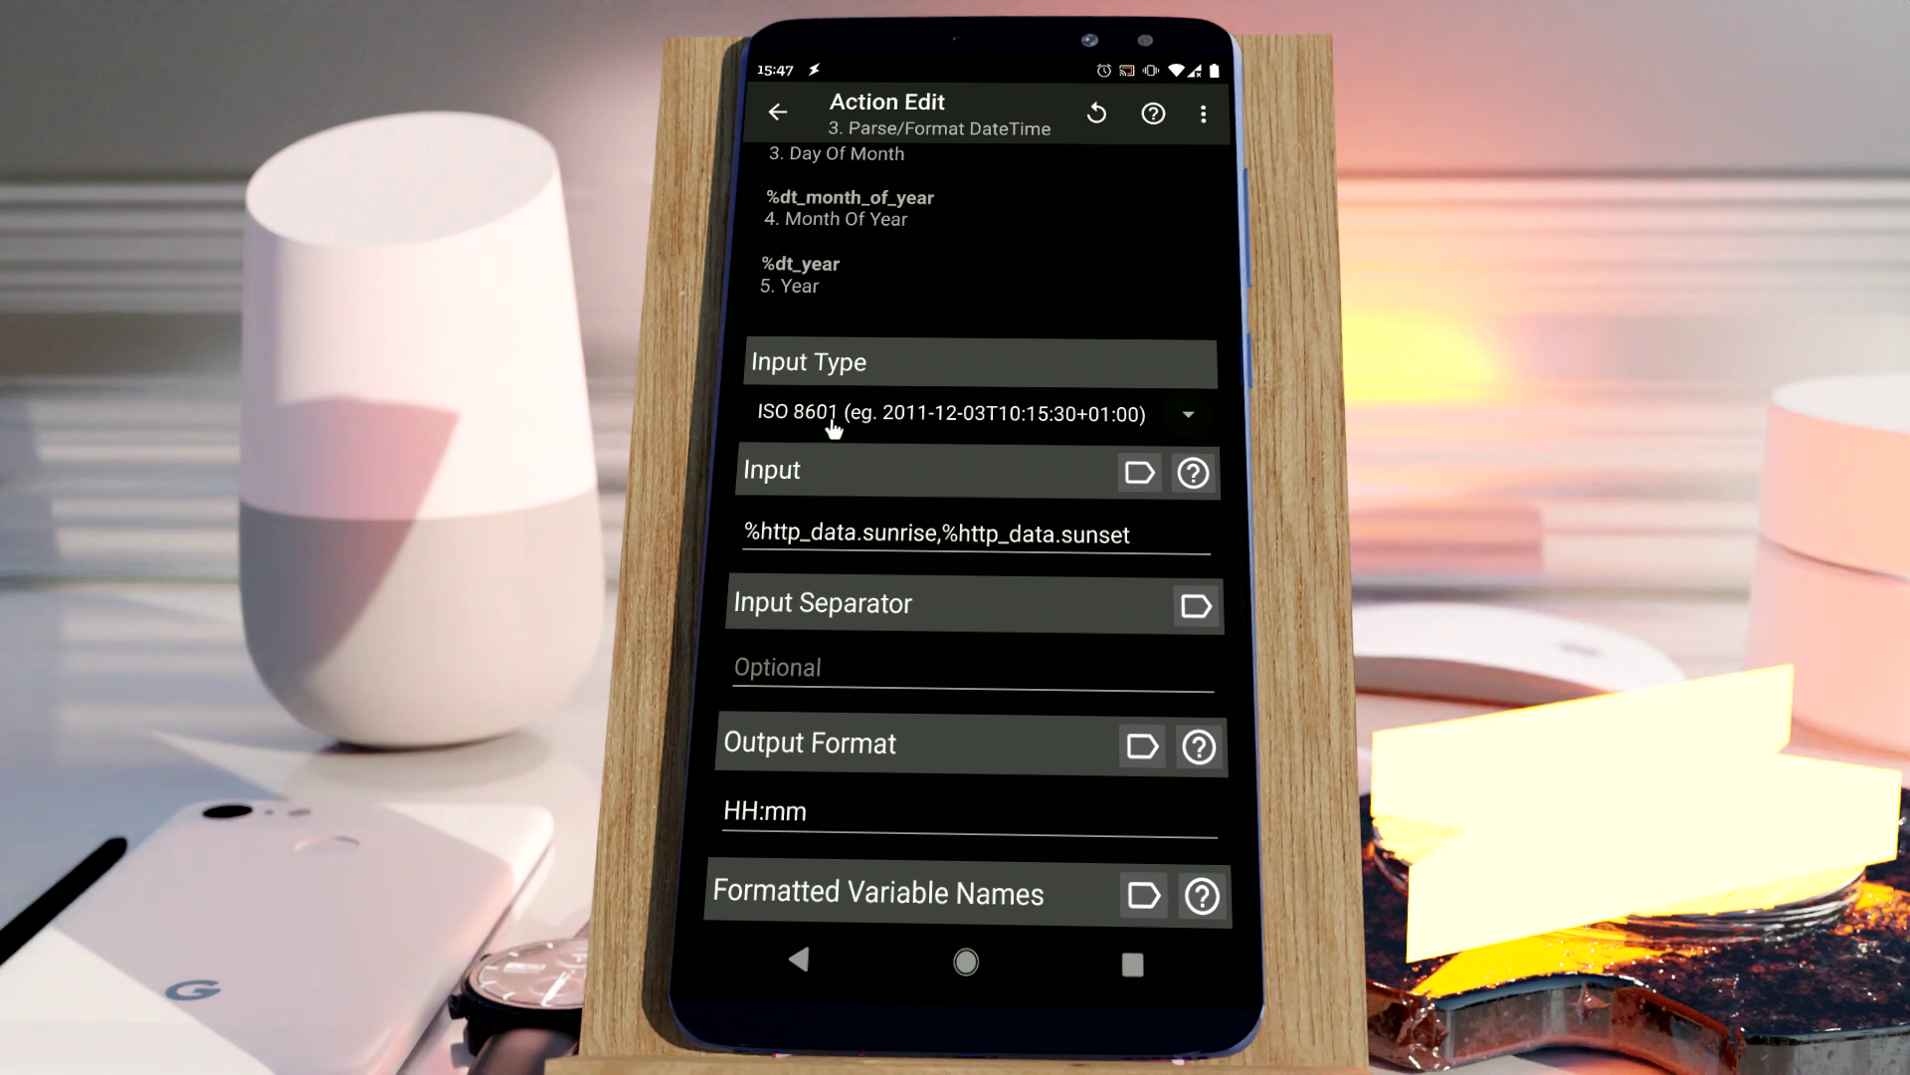
scroll(880, 318, up, 3)
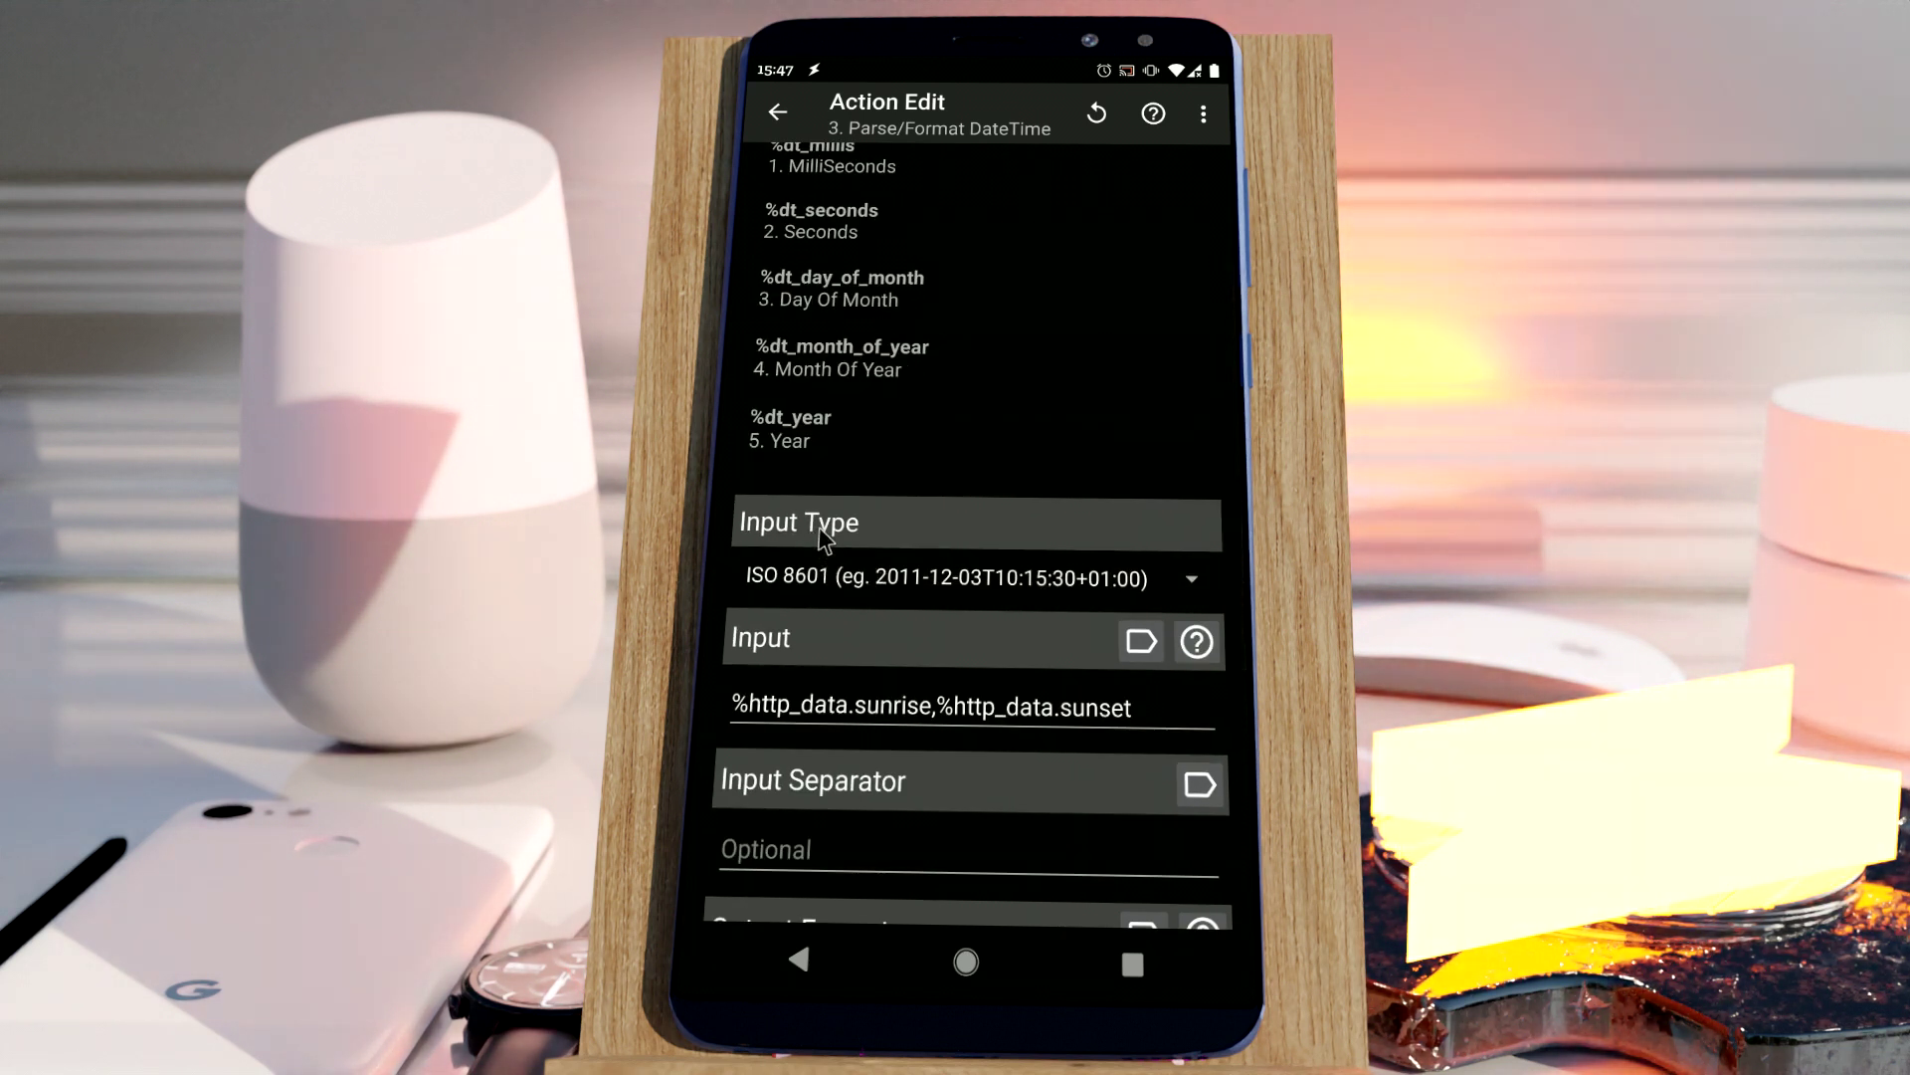
double_click(848, 703)
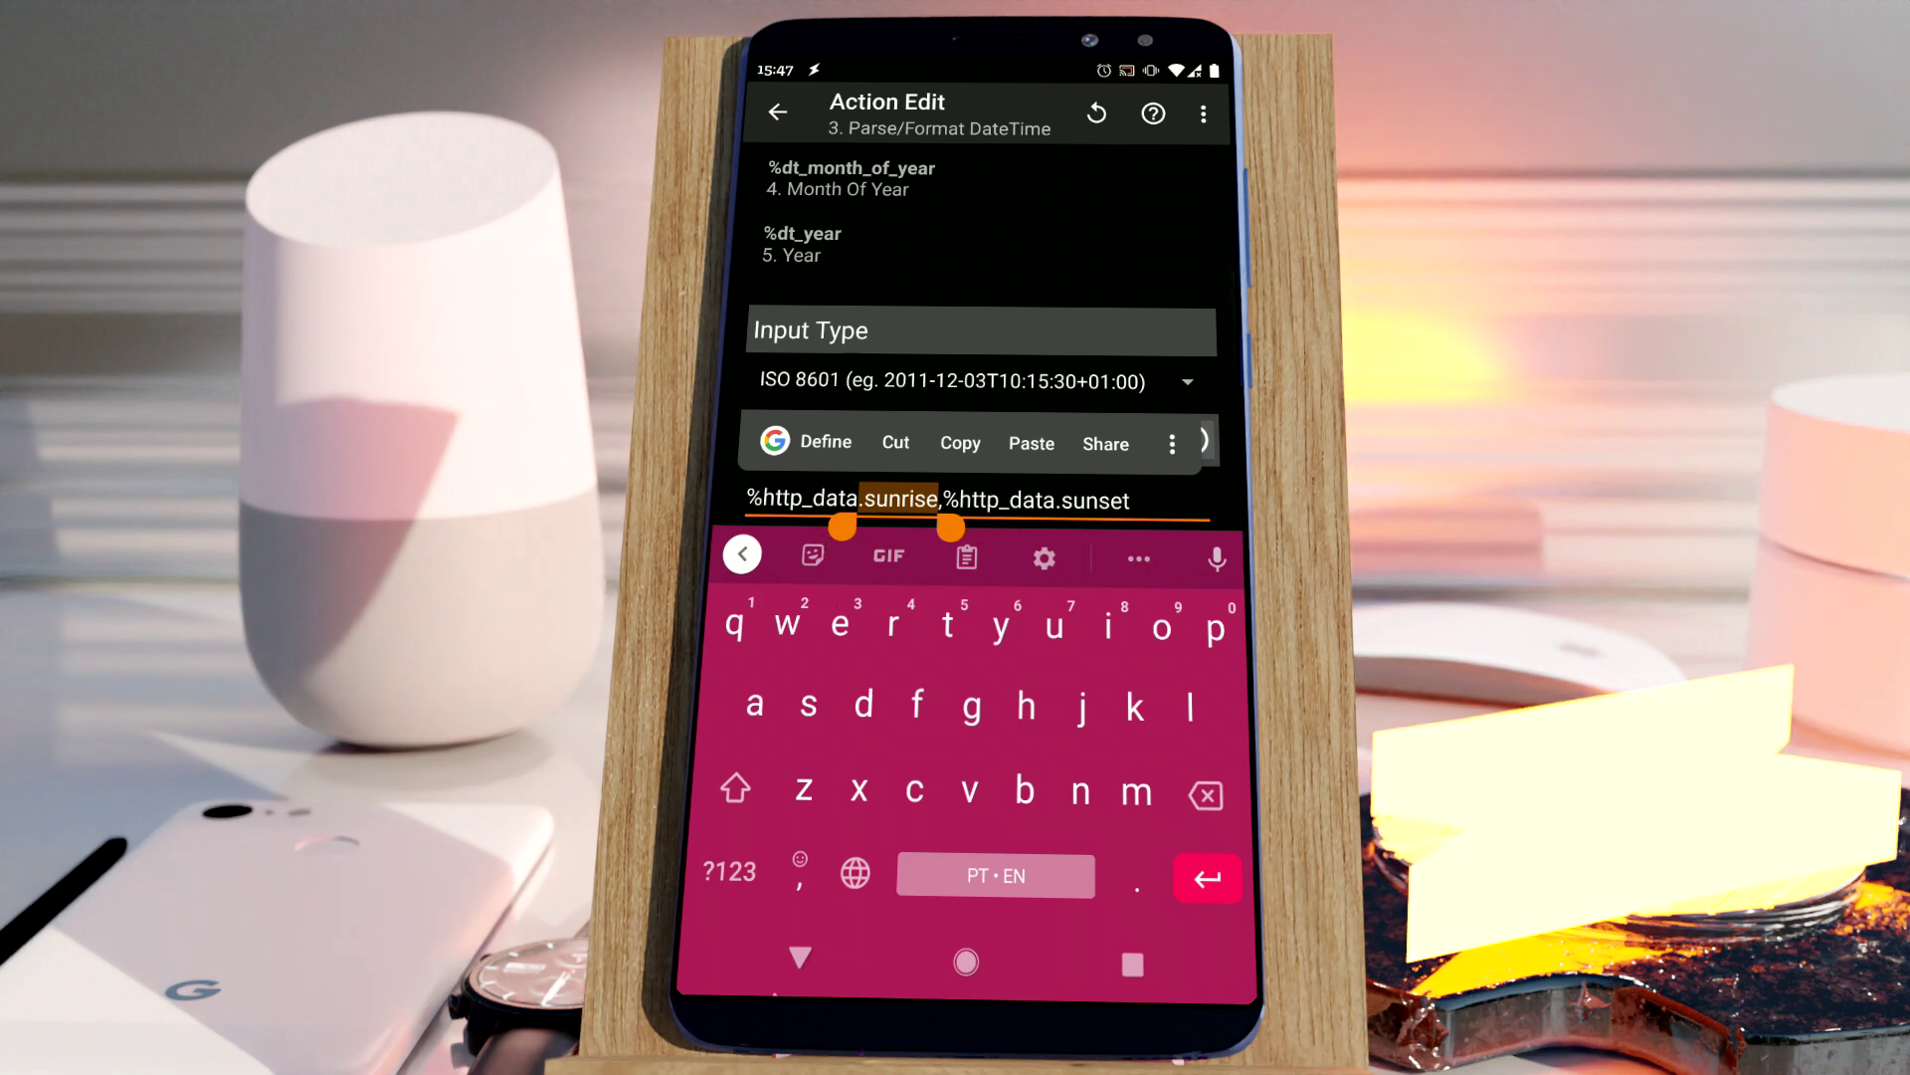
click(799, 958)
click(799, 958)
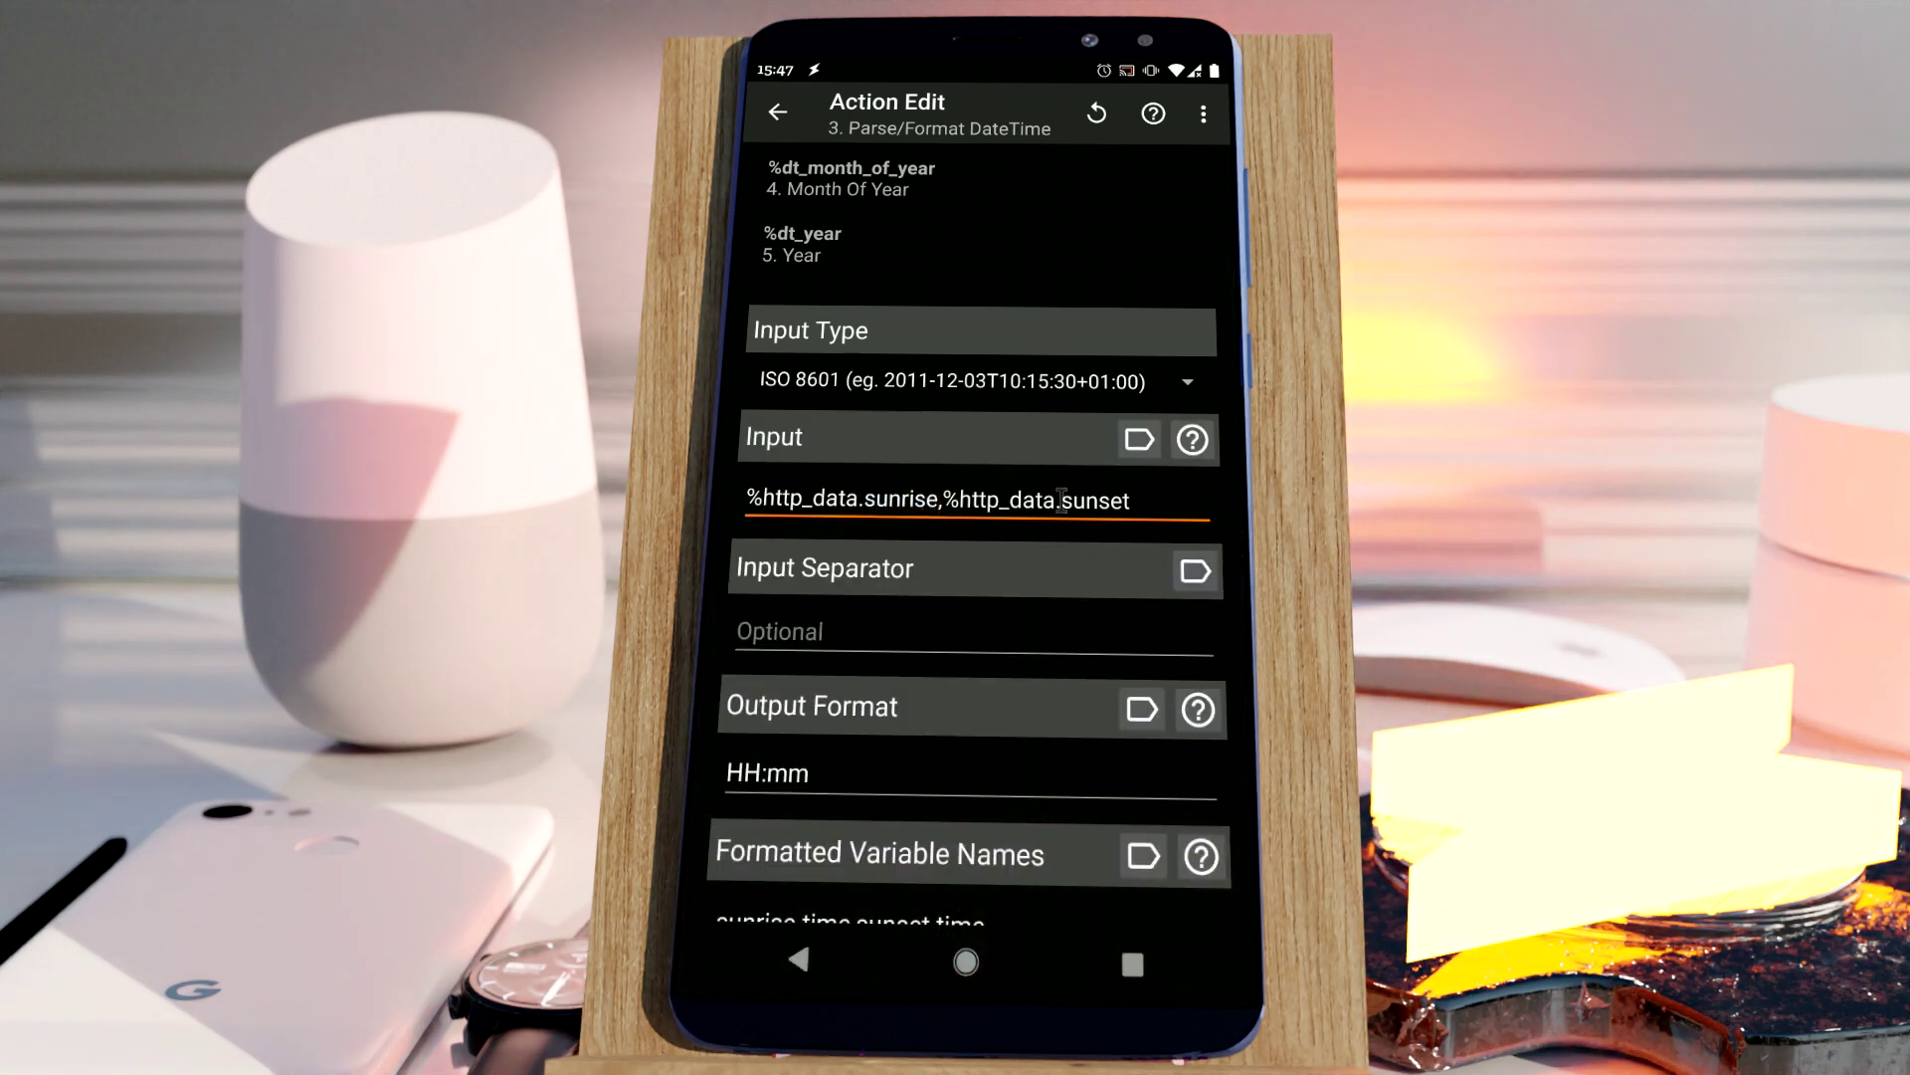
scroll(1065, 506, down, 3)
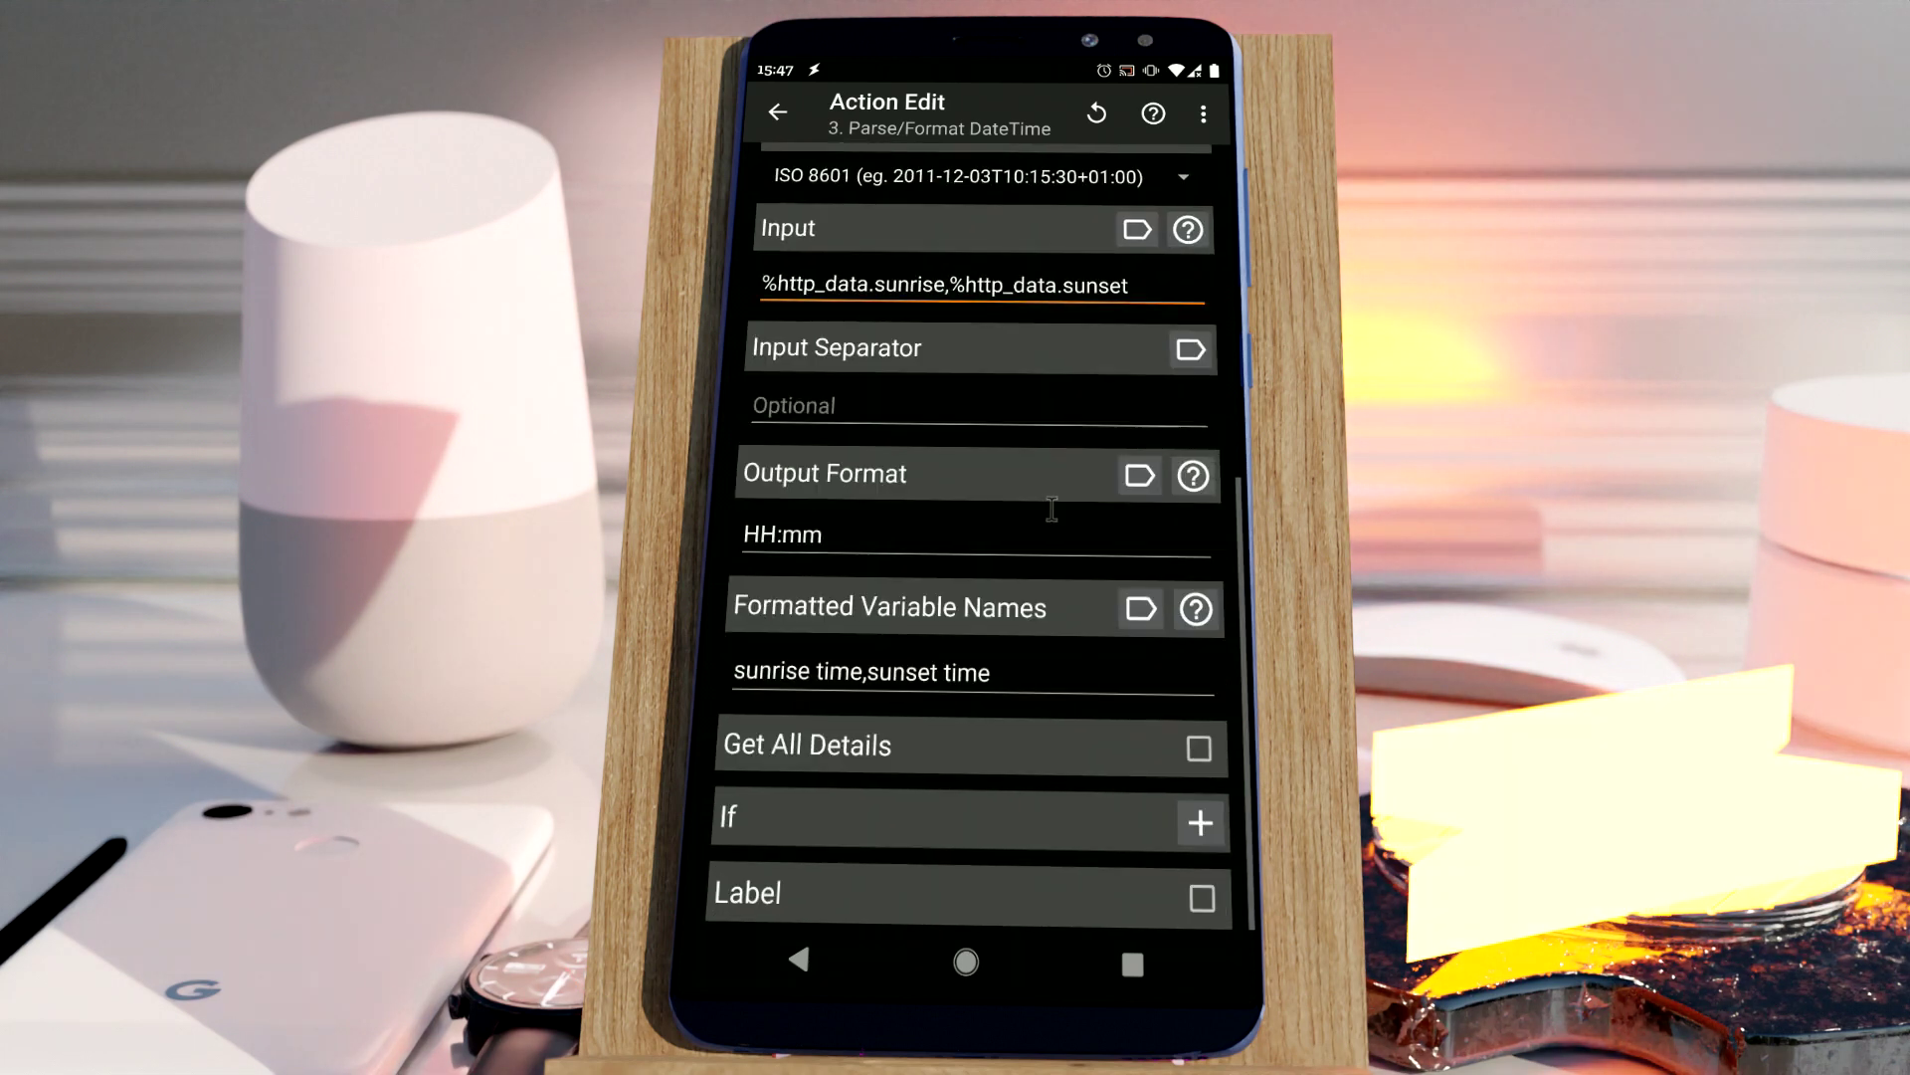
double_click(761, 534)
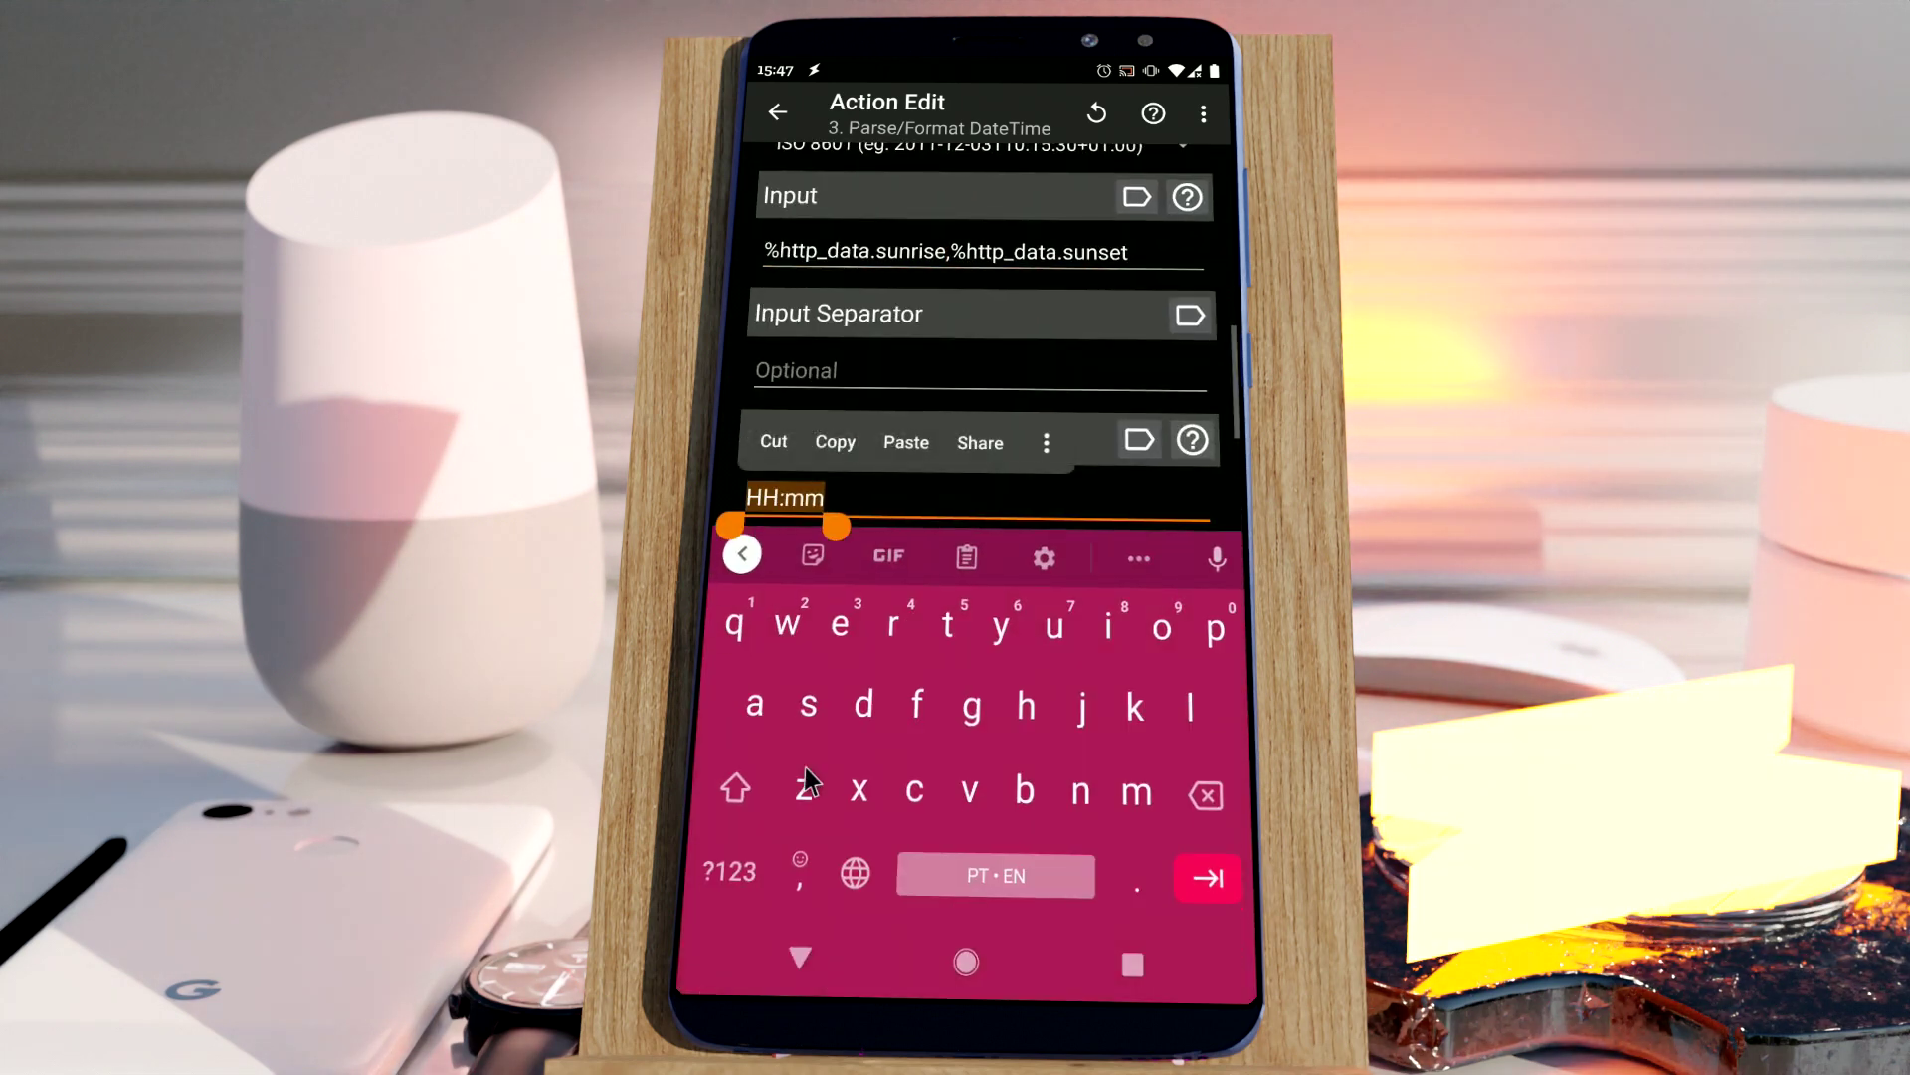
click(802, 961)
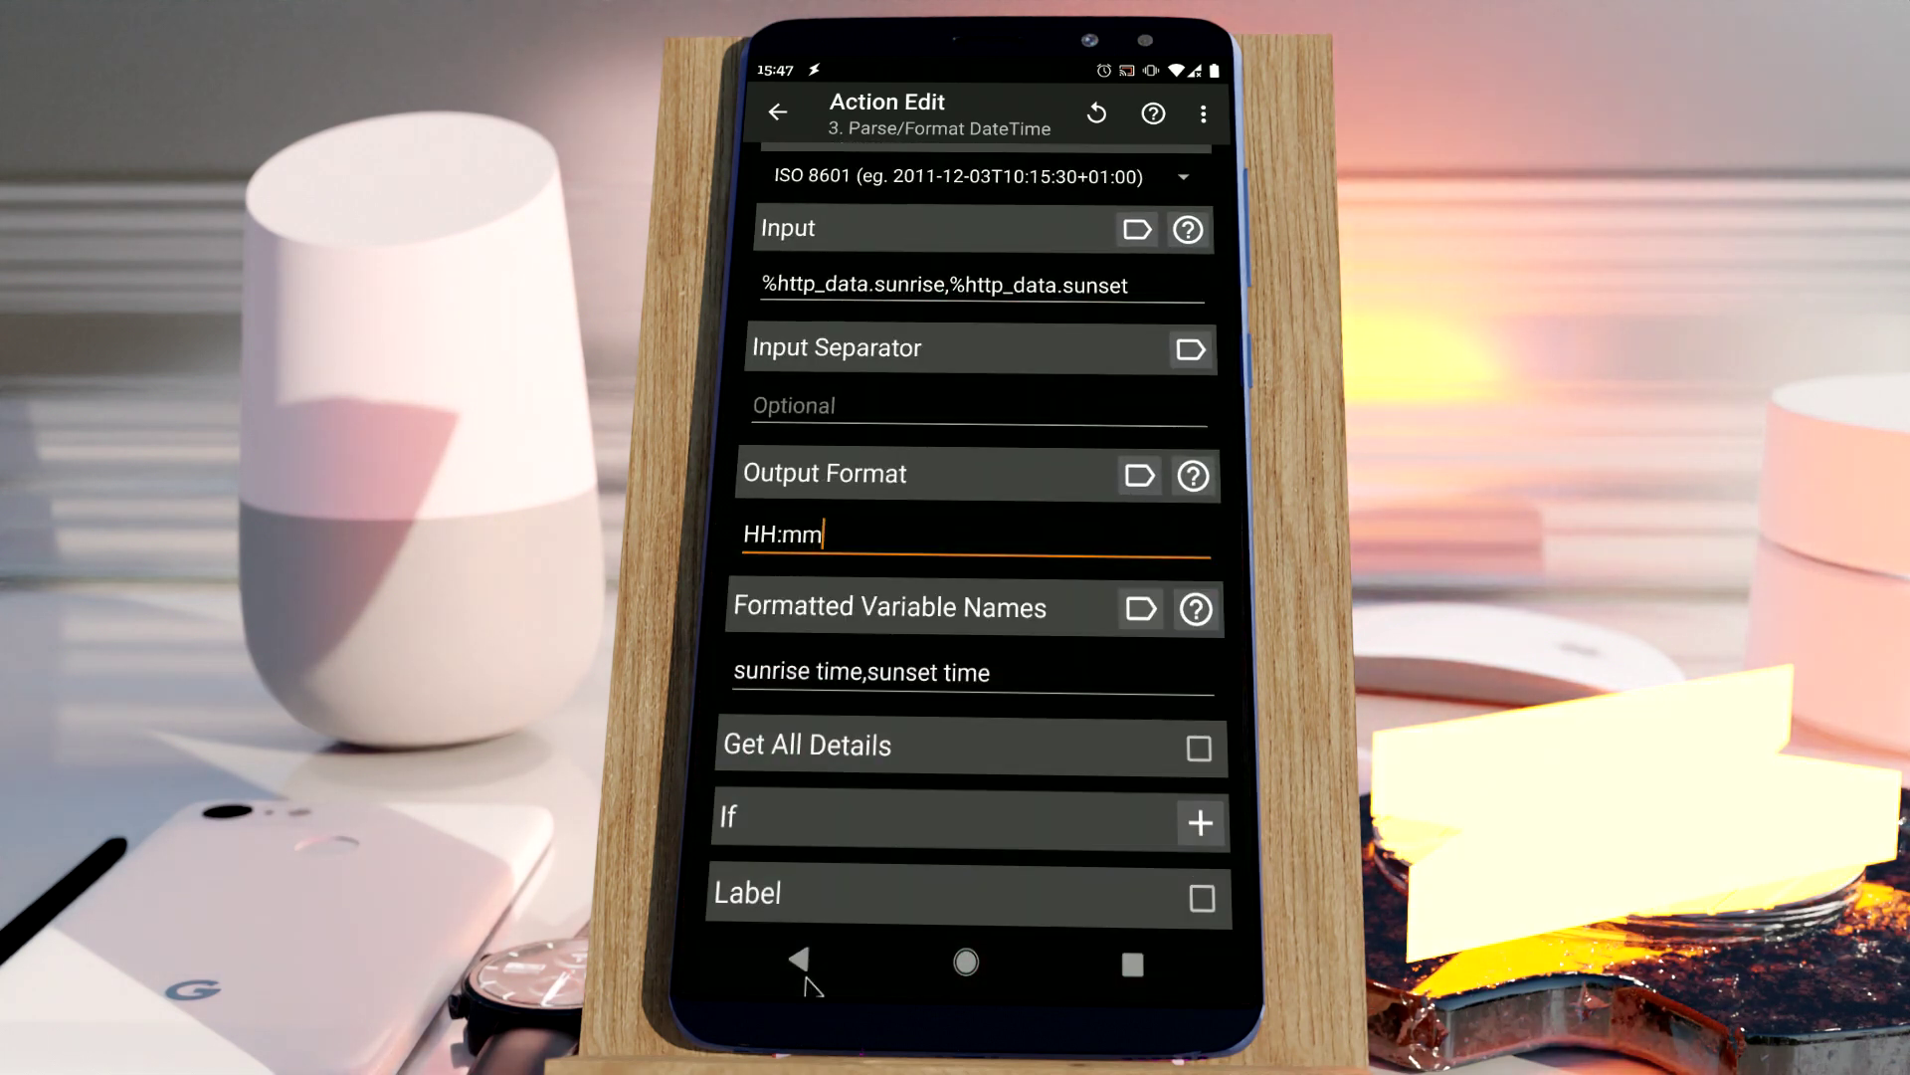
click(800, 960)
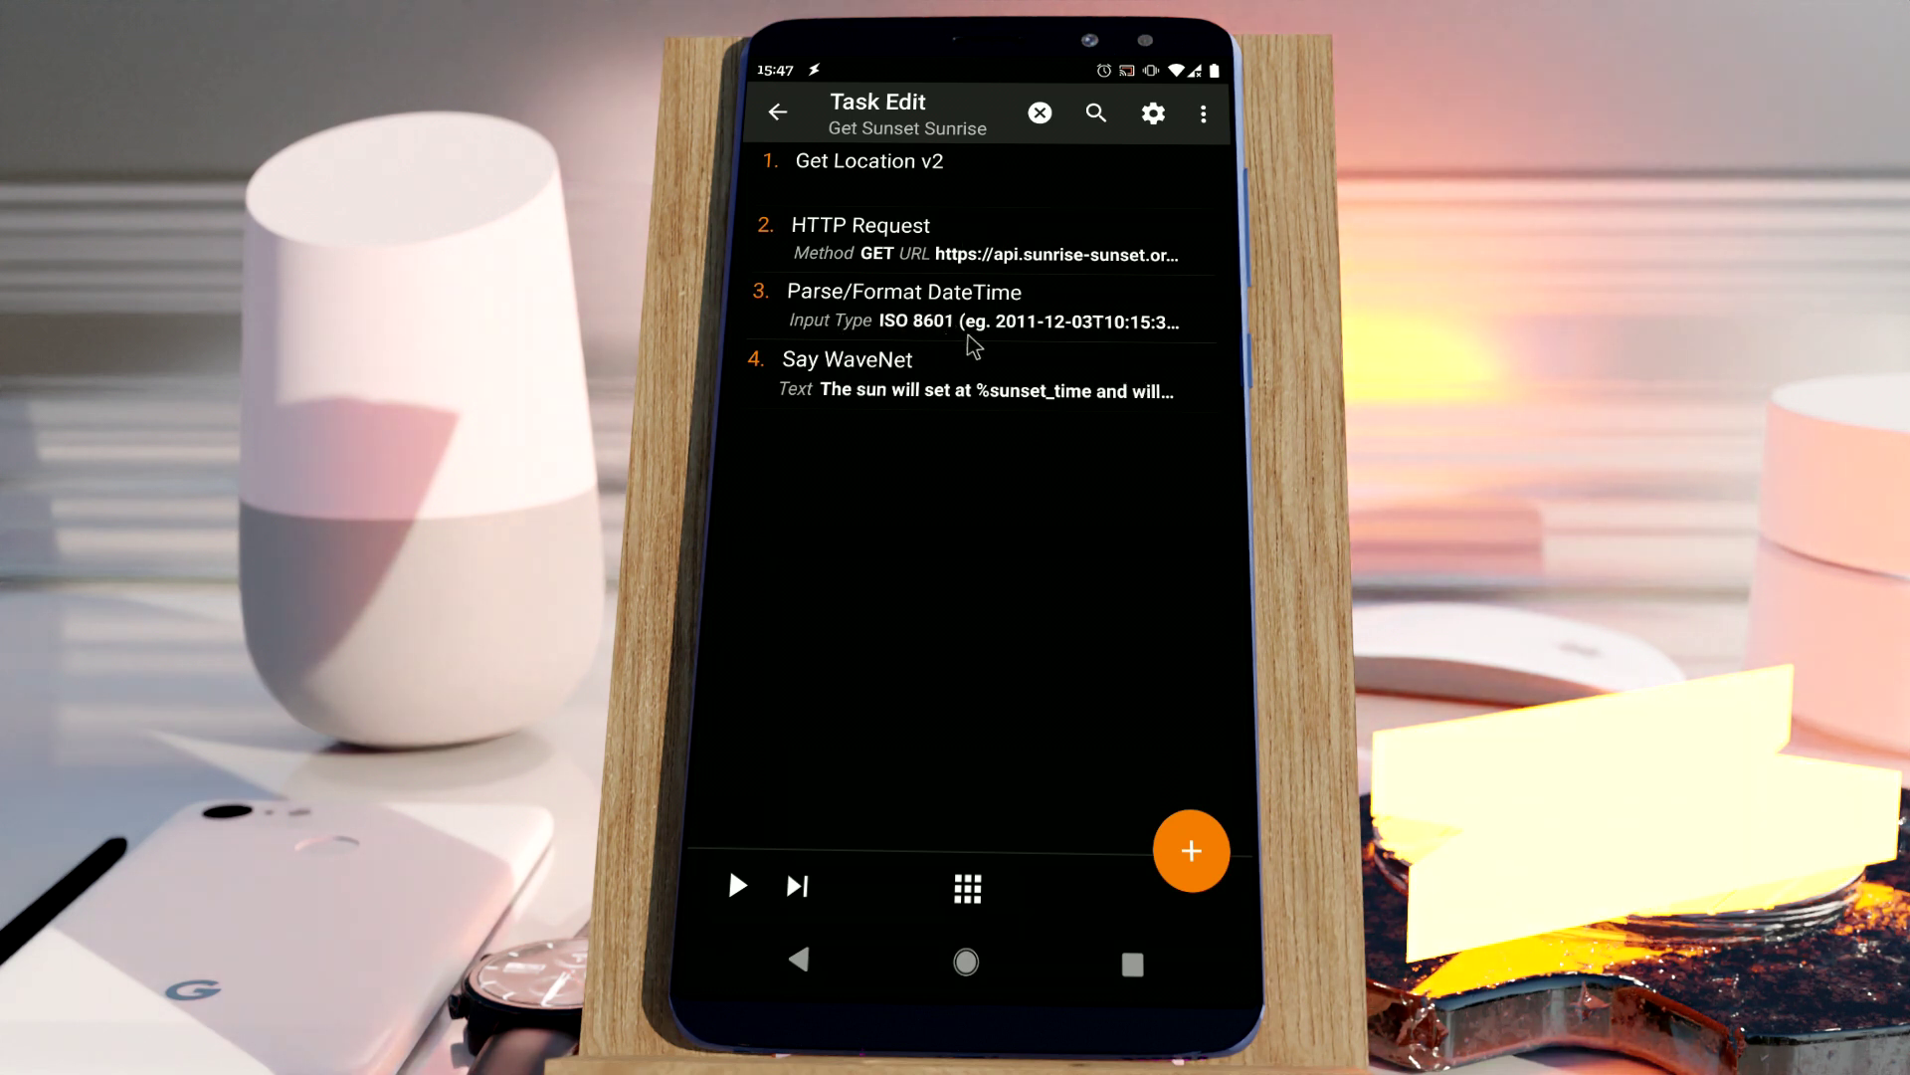
- Check the Say WaveNet action, then run the Get Sunset Sunrise task
click(908, 398)
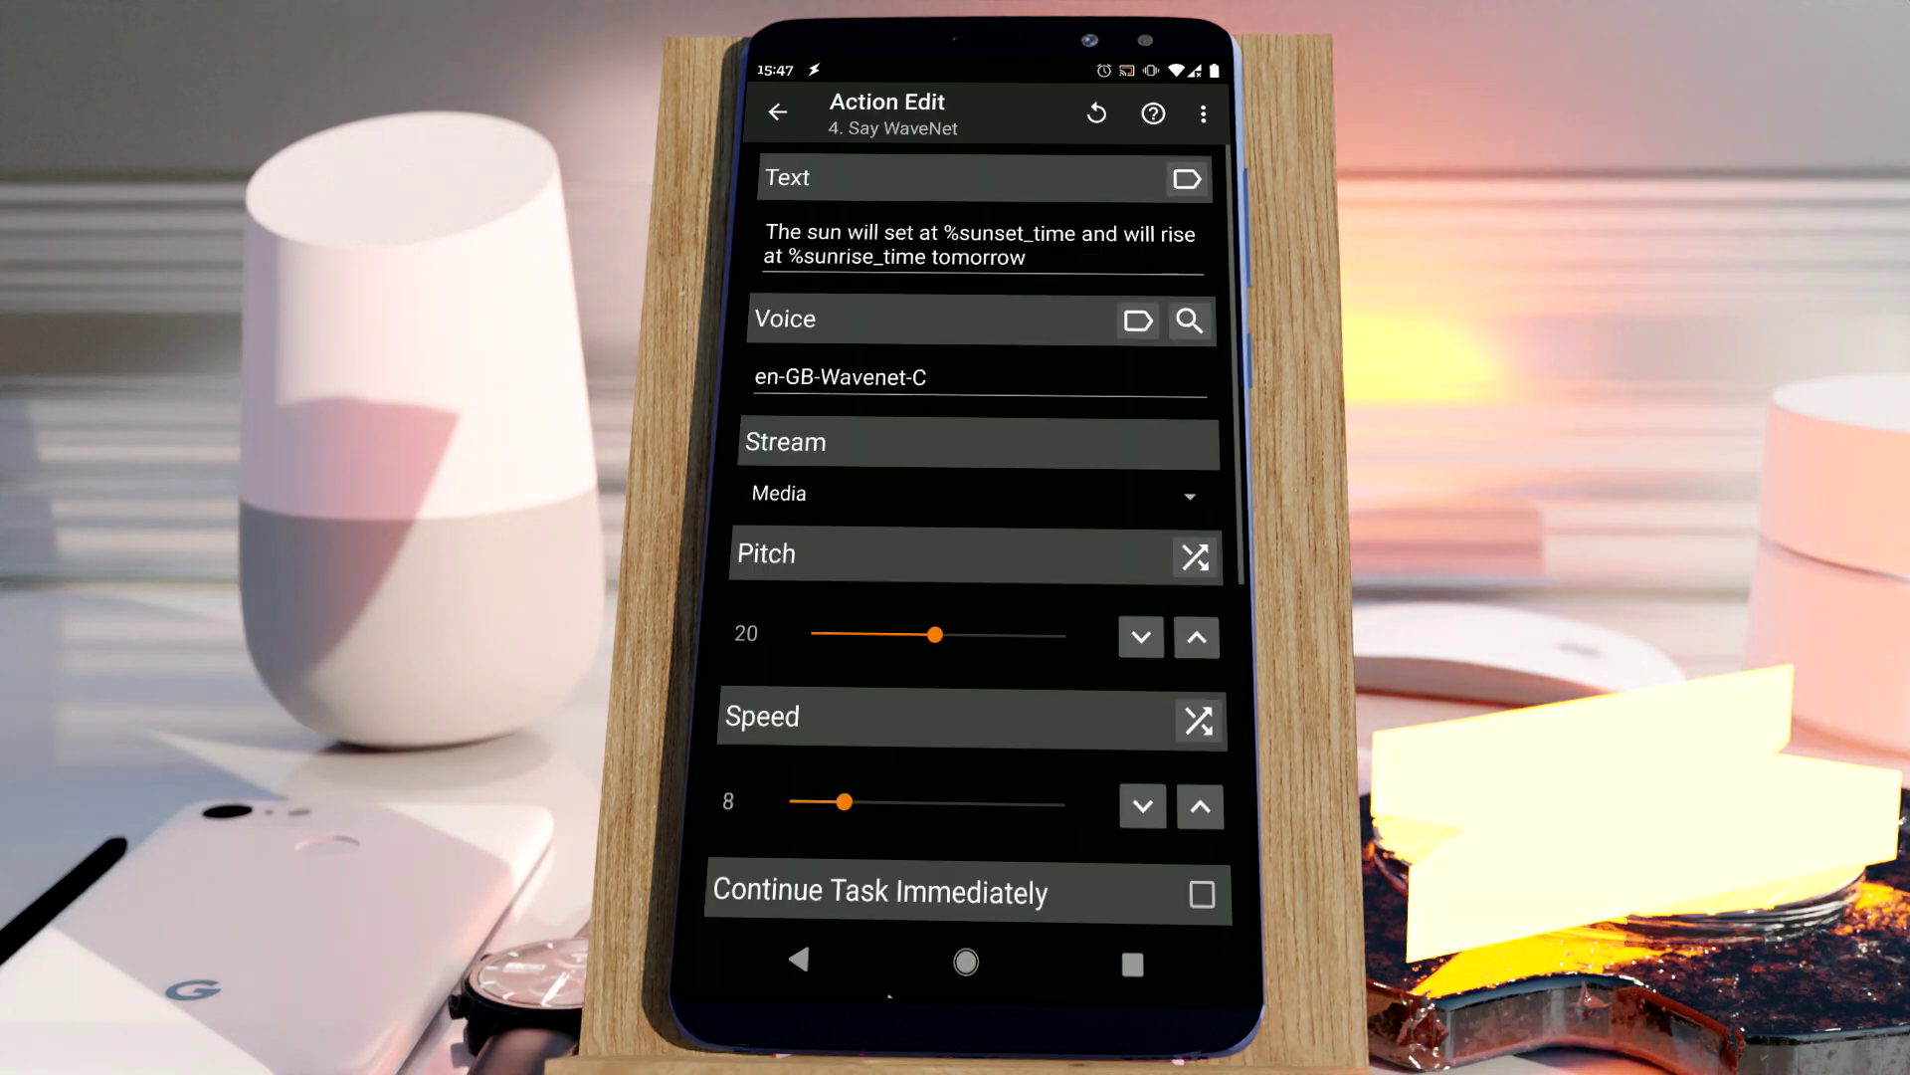
click(808, 960)
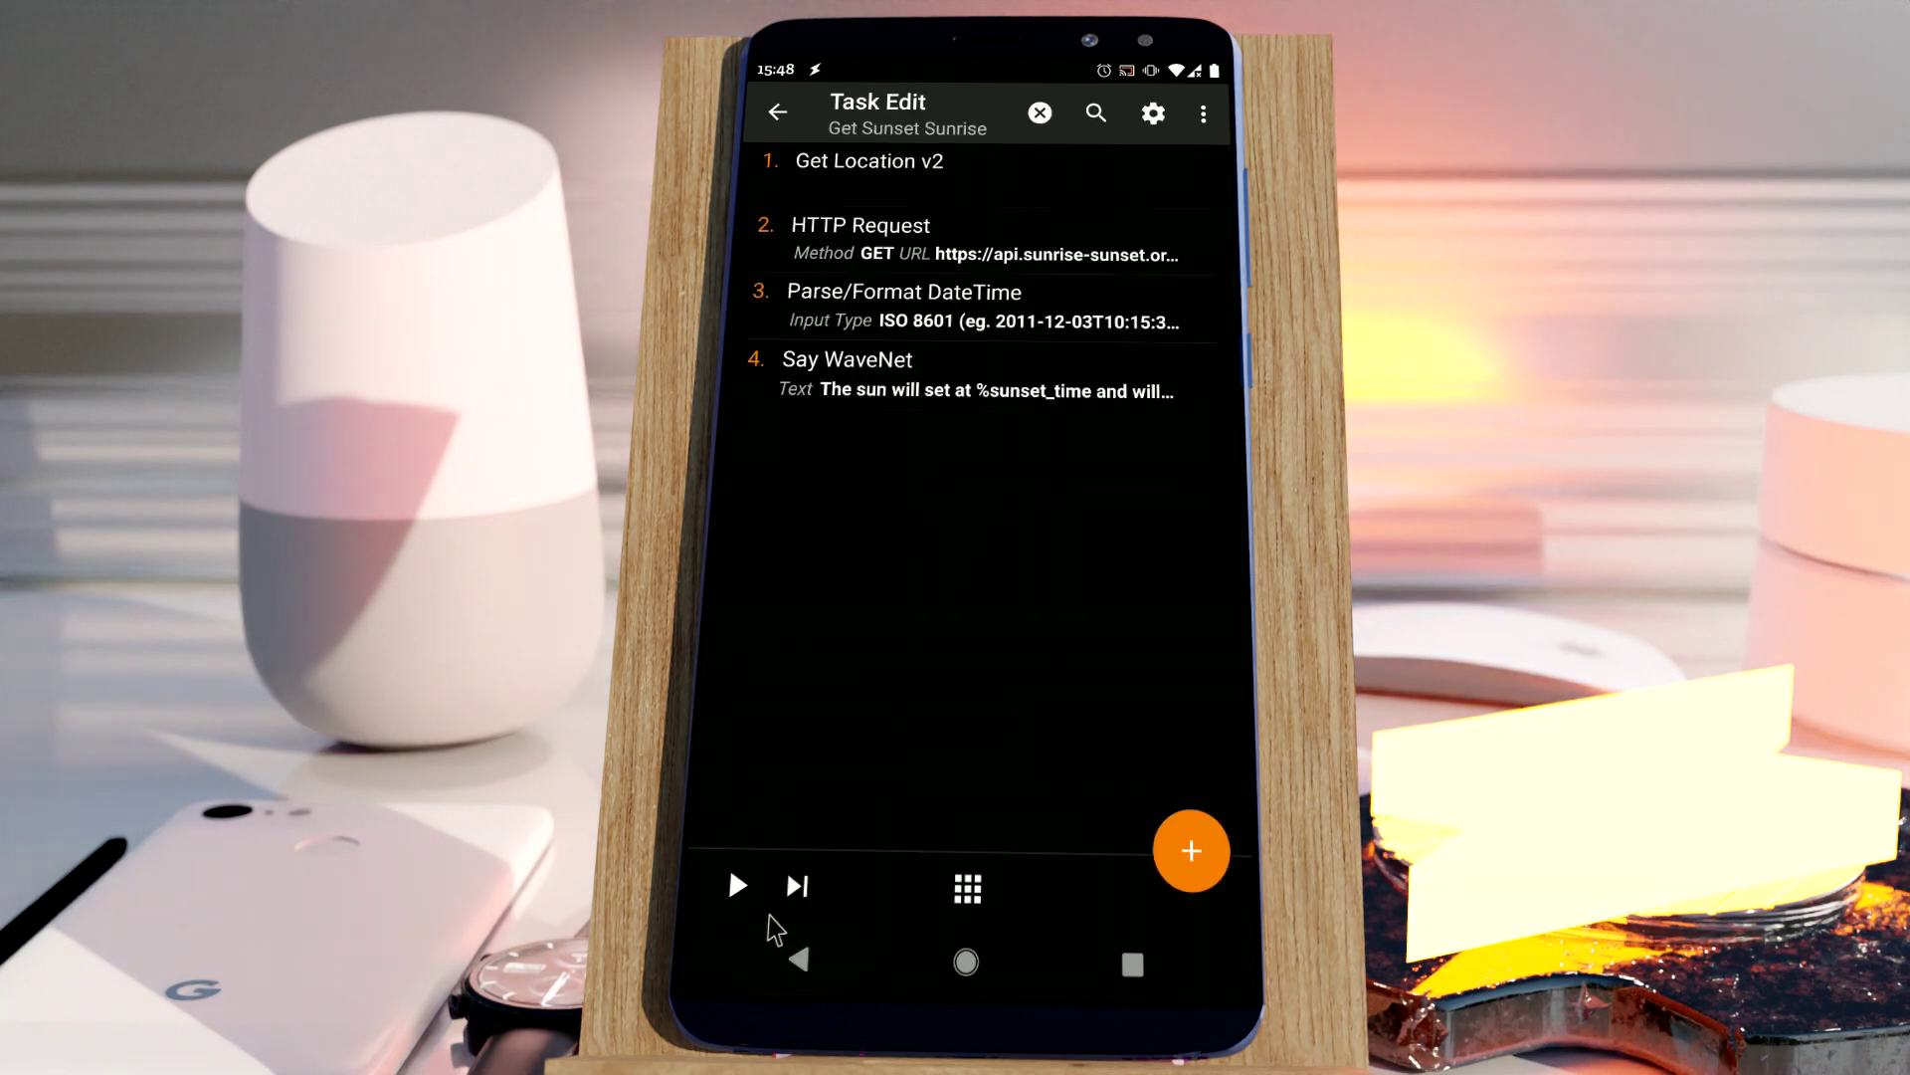
click(737, 885)
- Review the Parse/Format DateTime Input, HH:mm format, sunrise/sunset variable names, and Say WaveNet
click(826, 325)
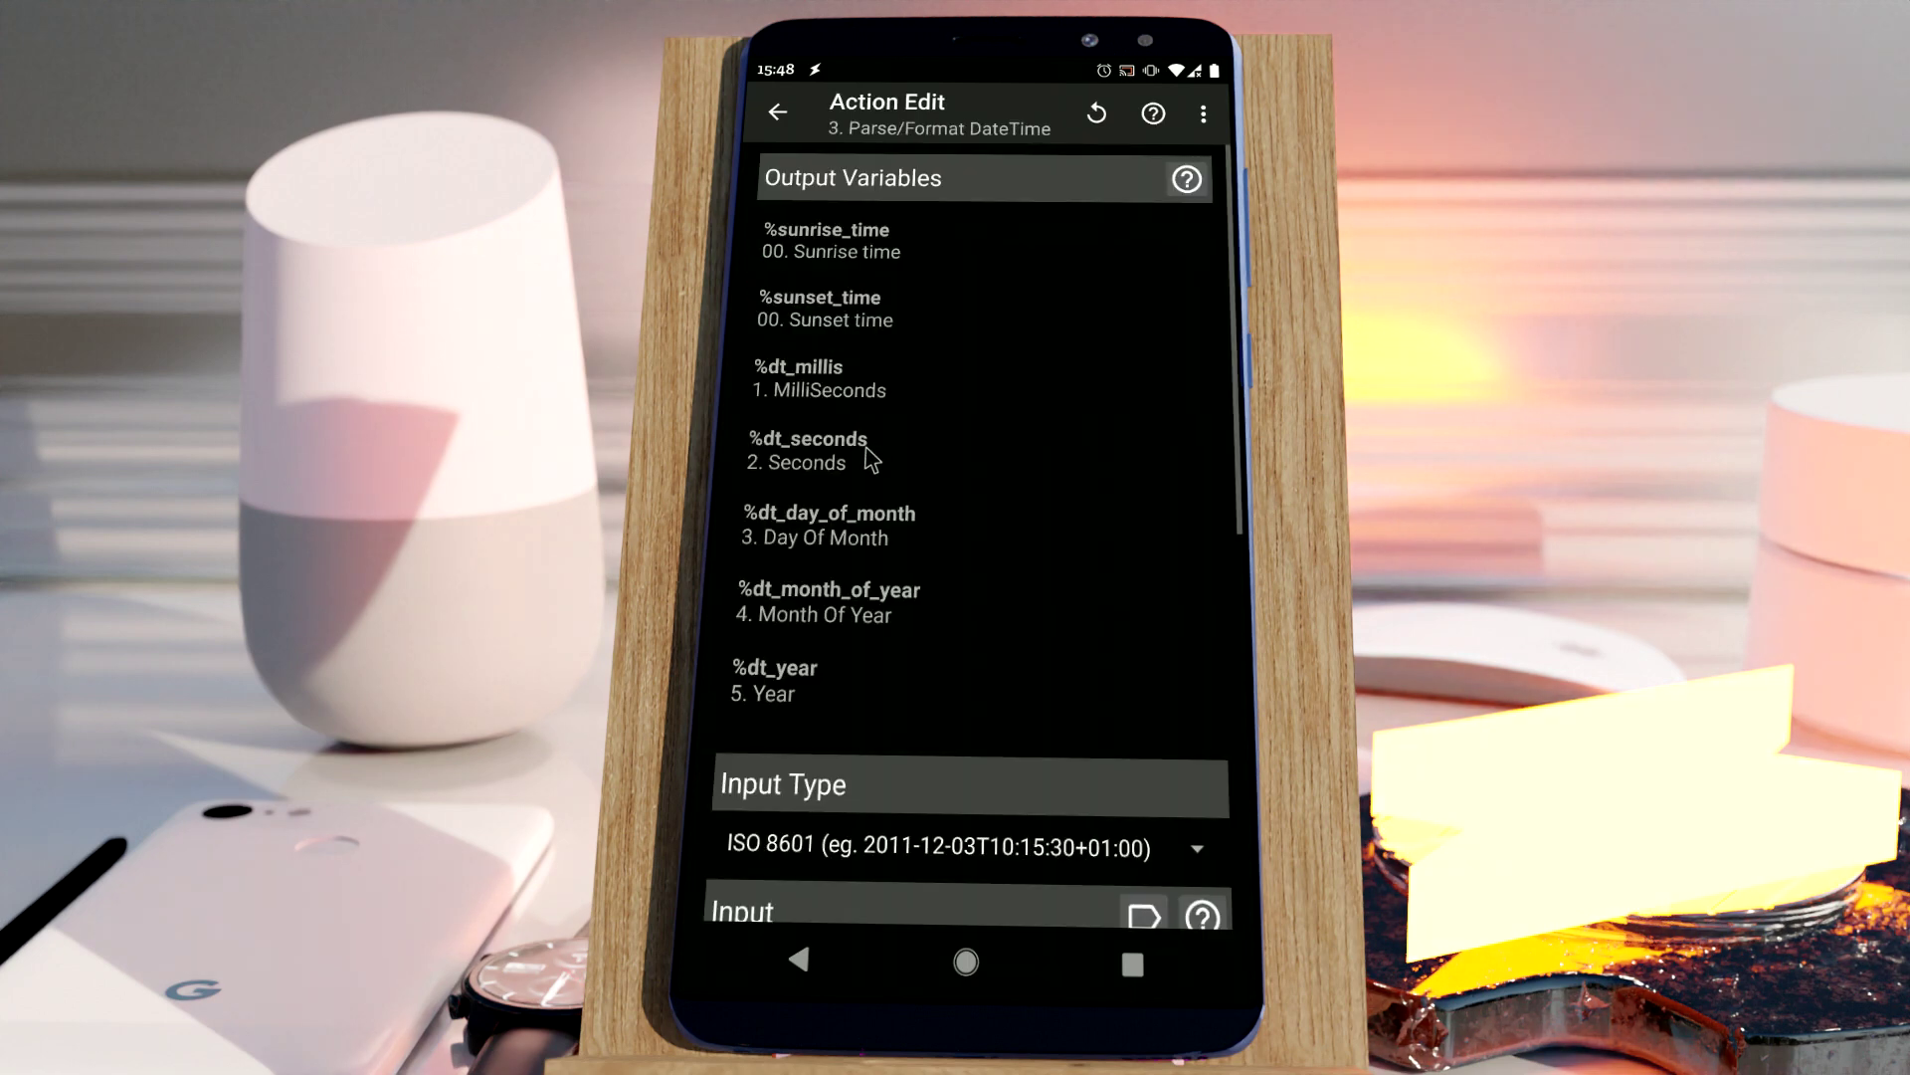
scroll(930, 463, down, 5)
drag(757, 403, 1144, 396)
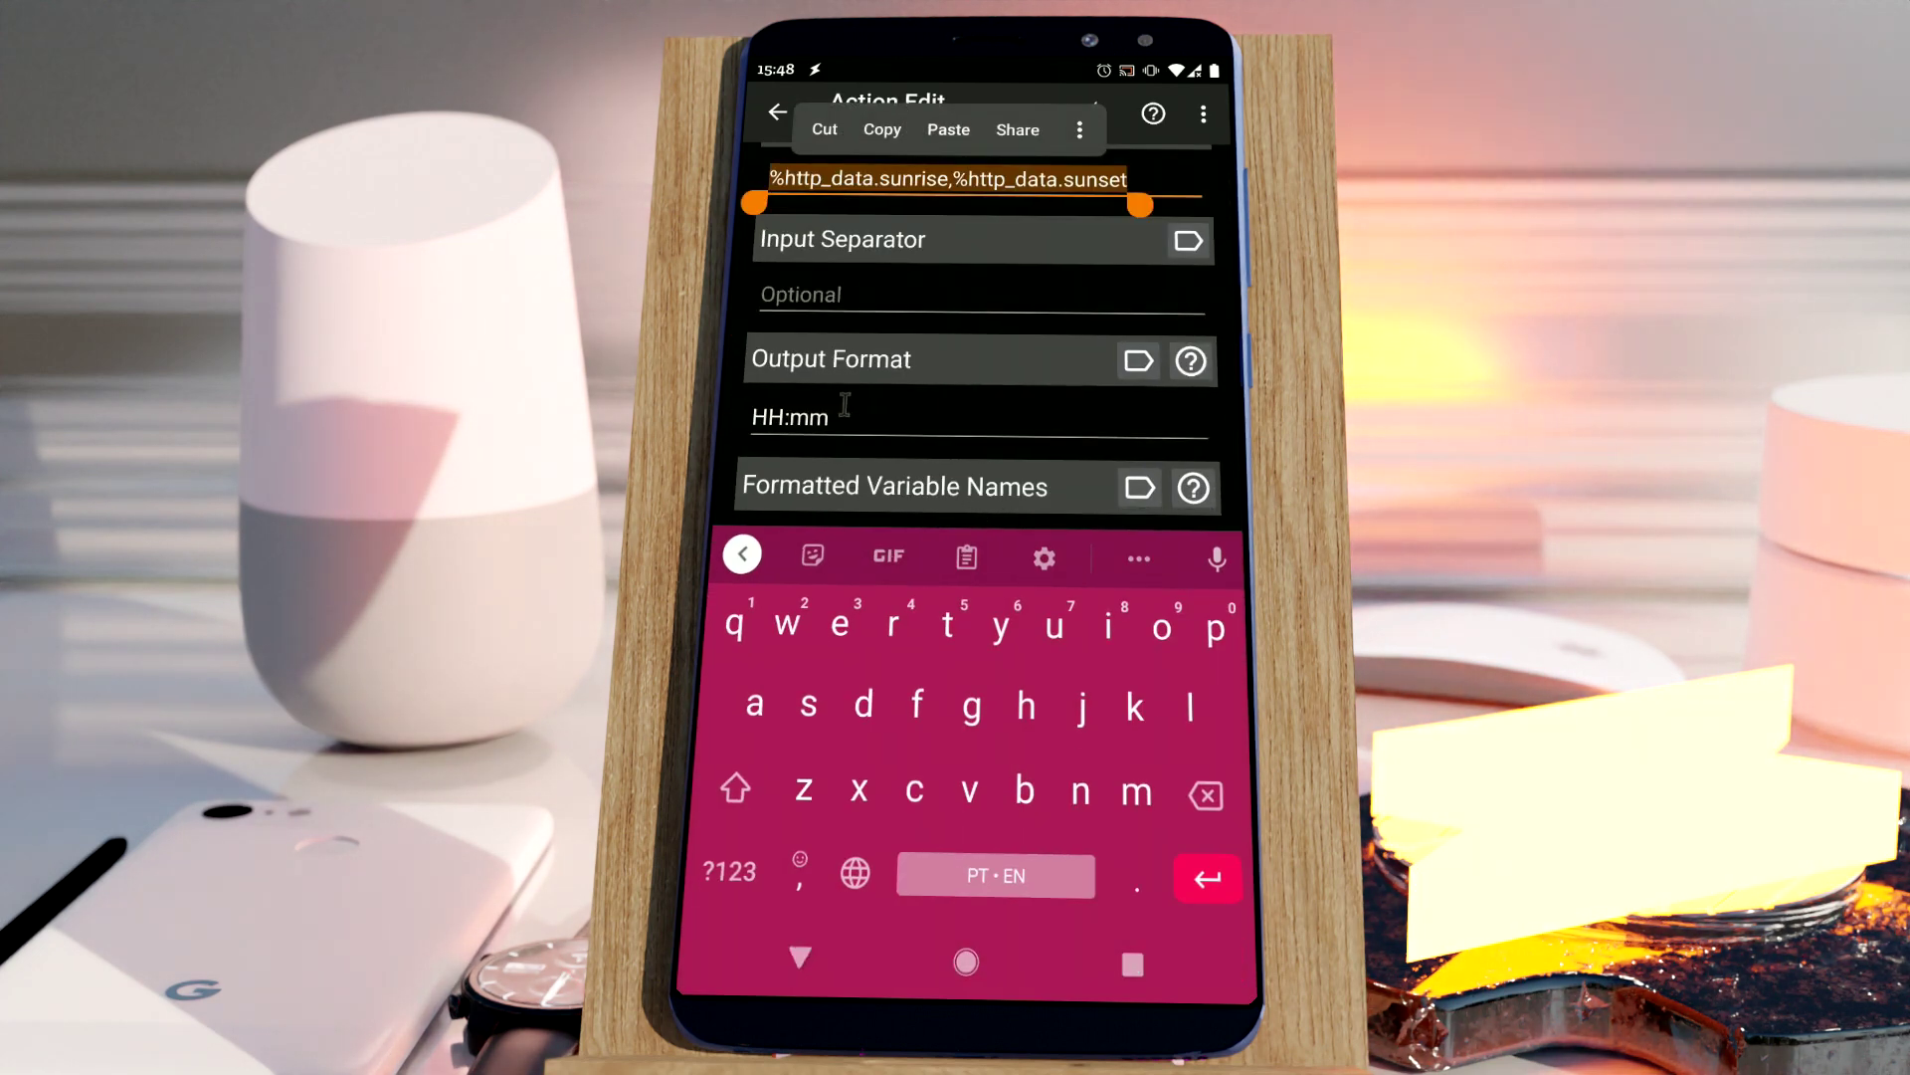
drag(753, 418, 829, 418)
key(Escape)
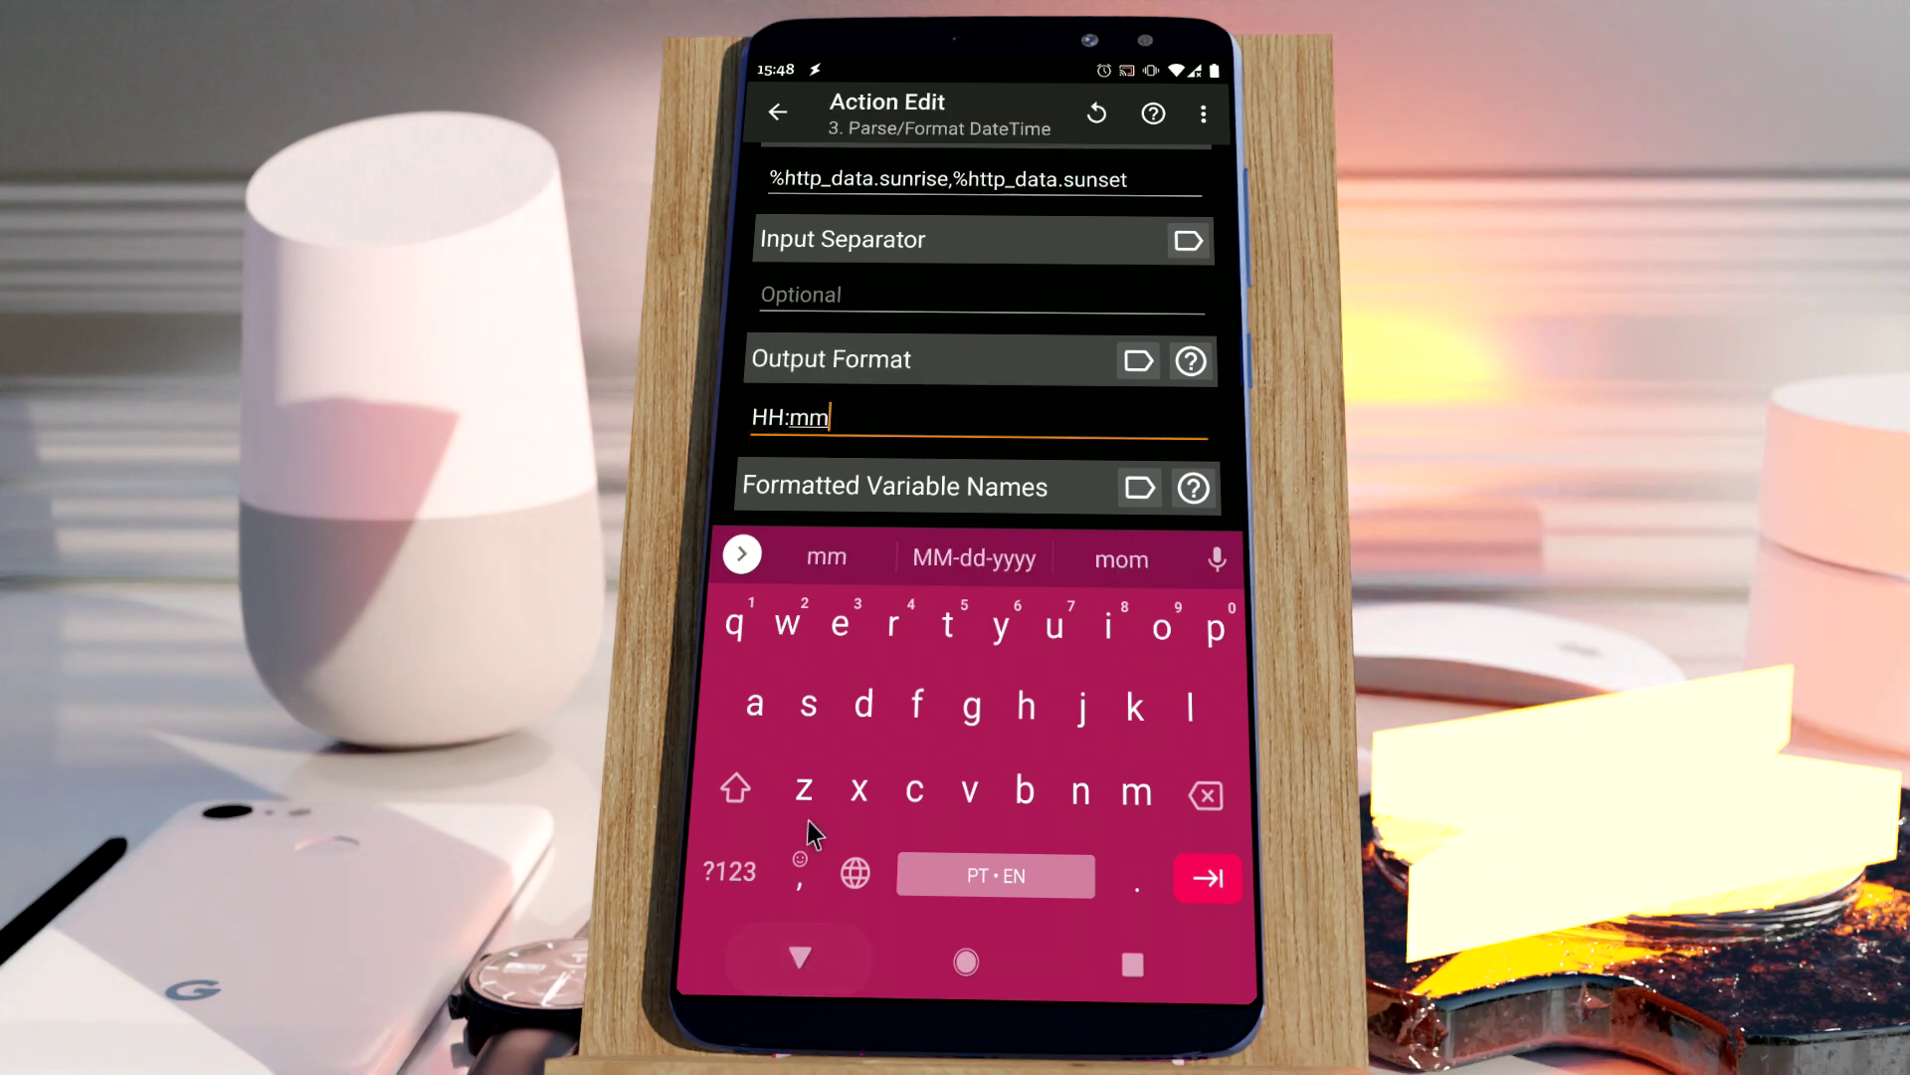
key(Escape)
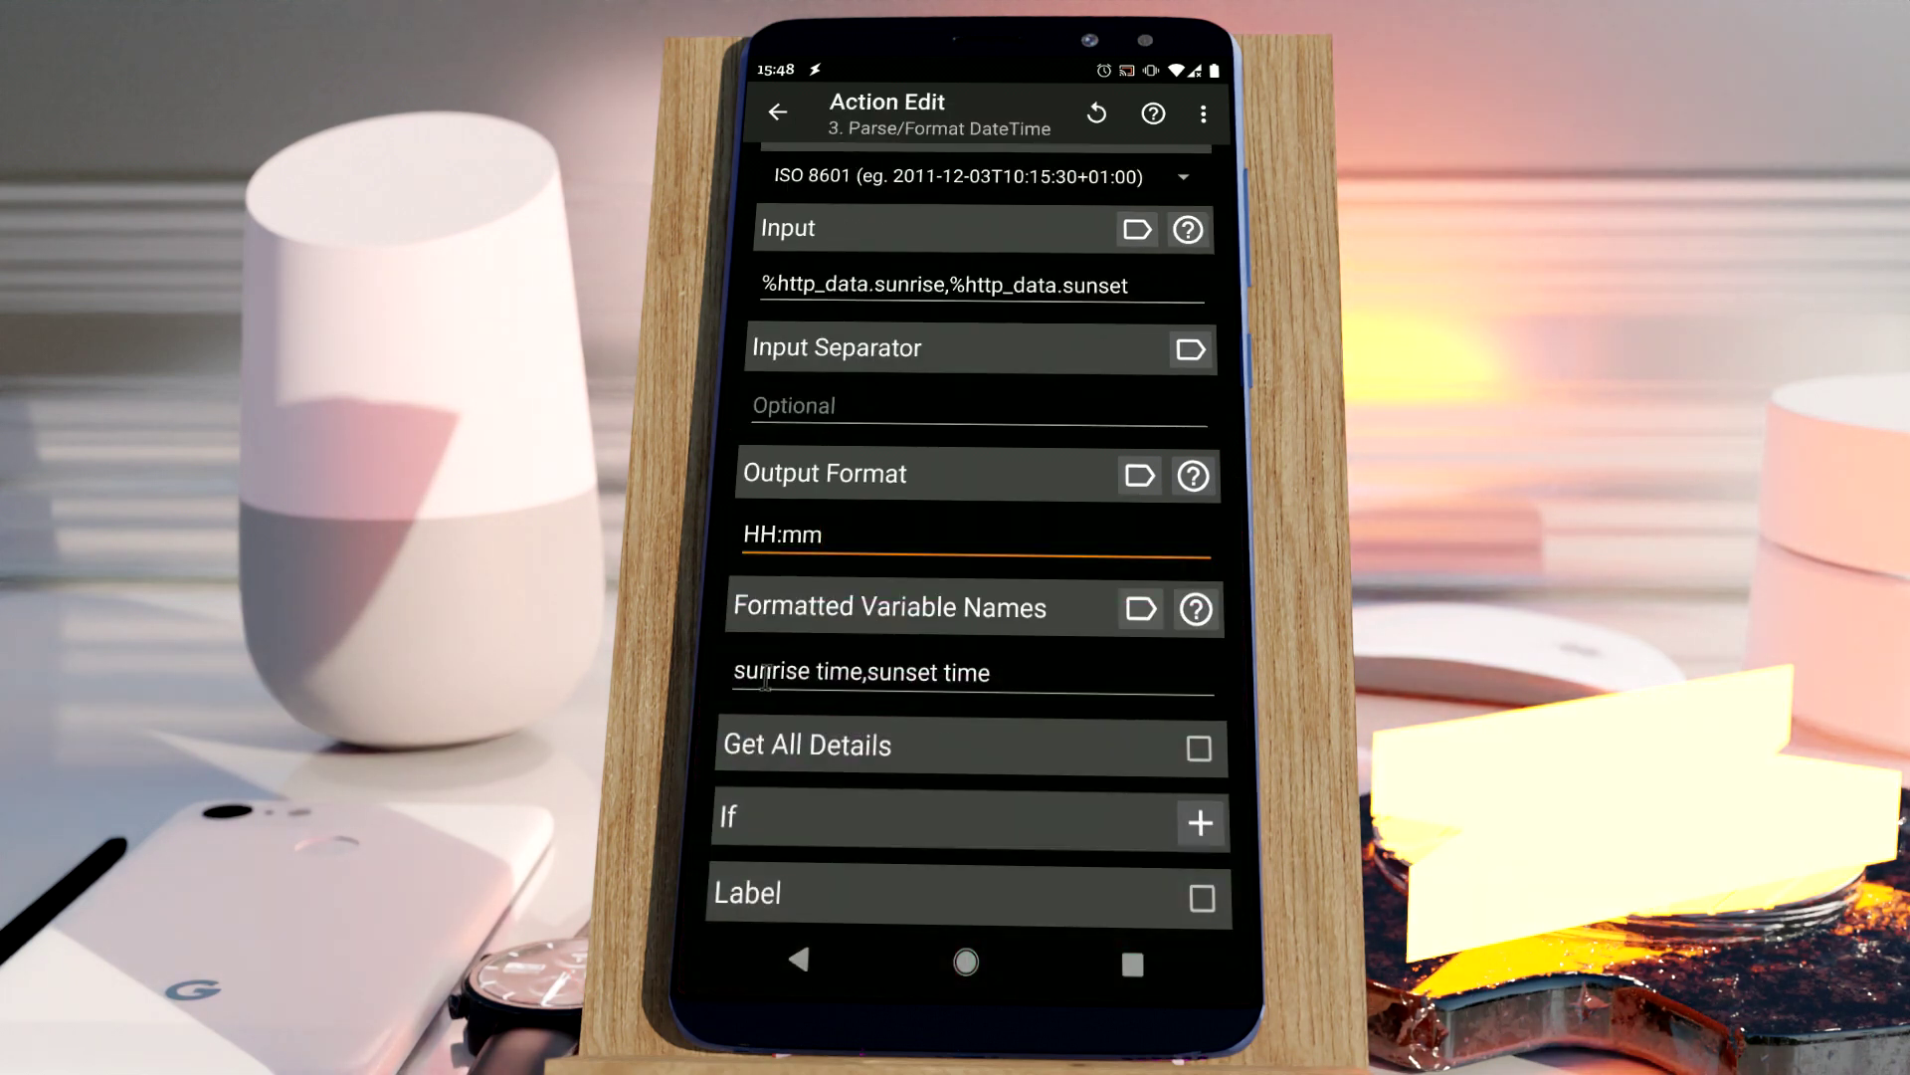
drag(731, 674, 993, 674)
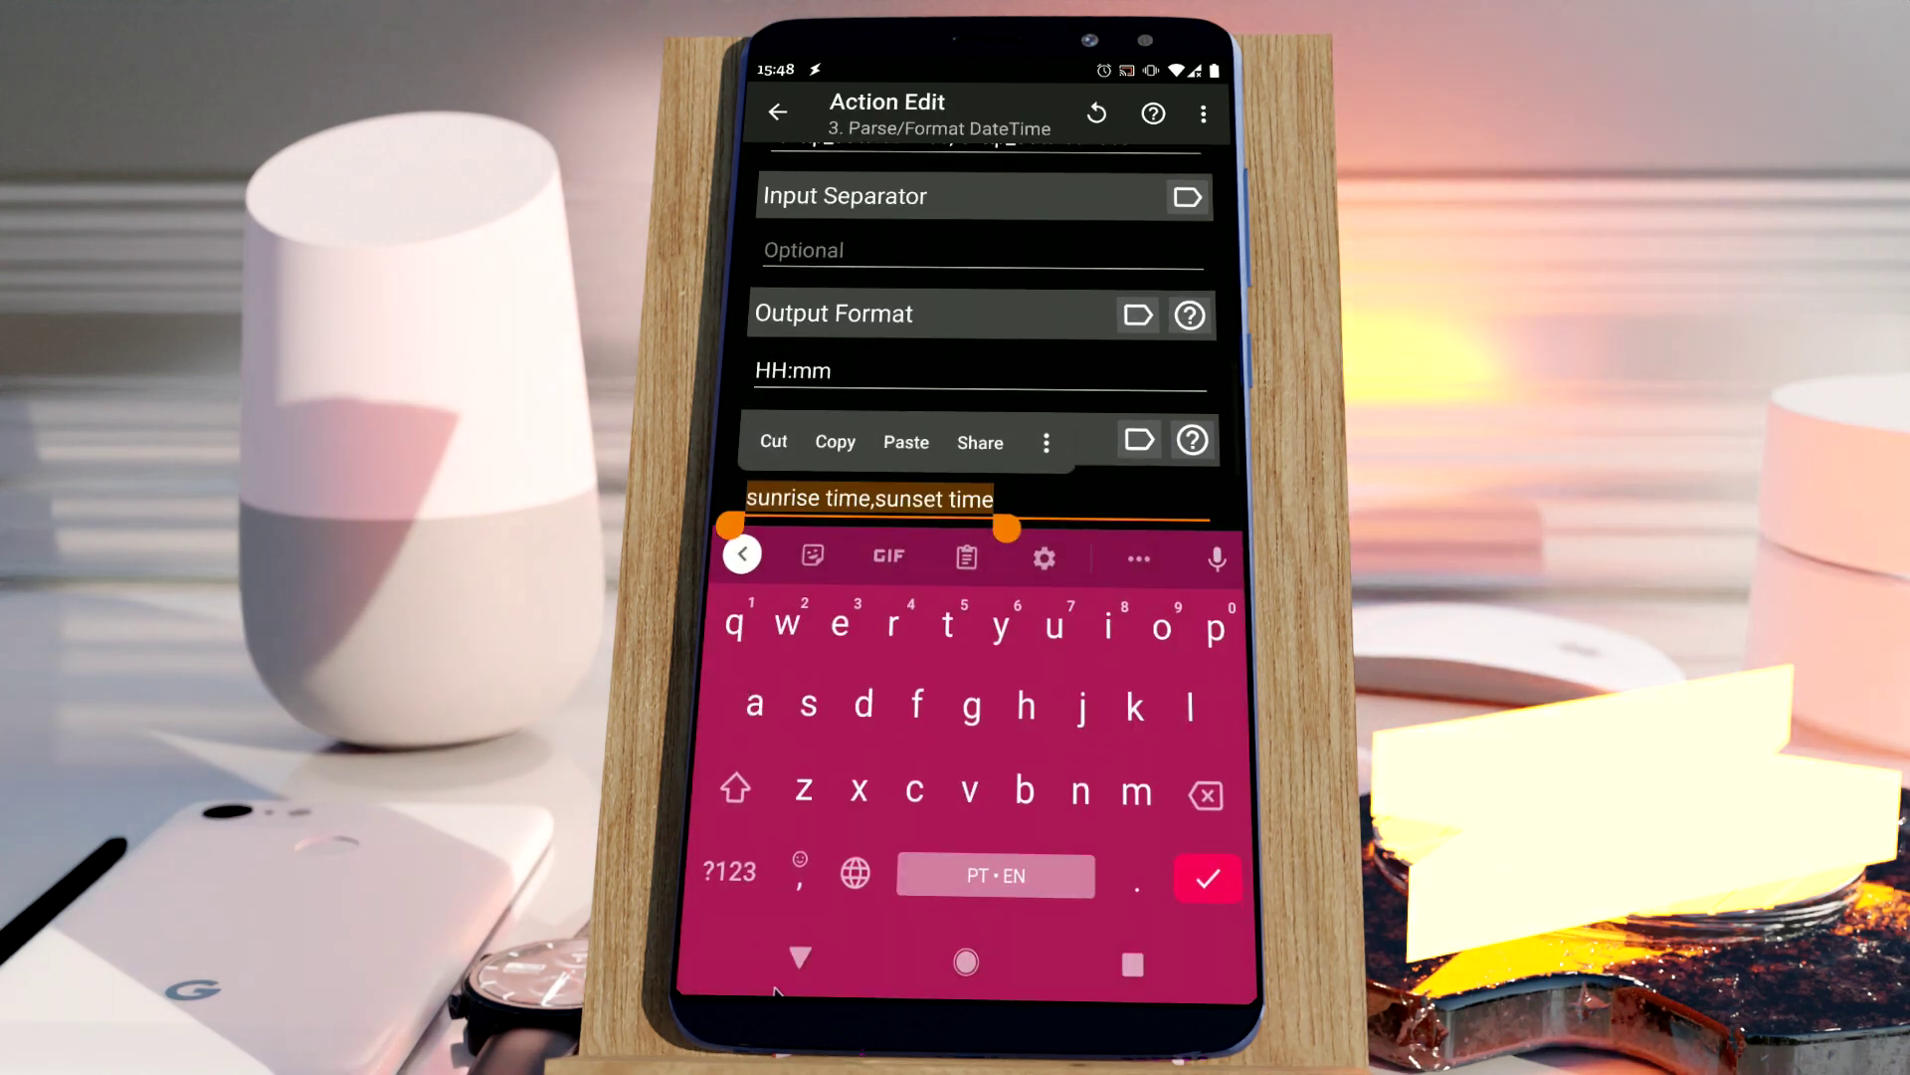
click(785, 980)
click(784, 981)
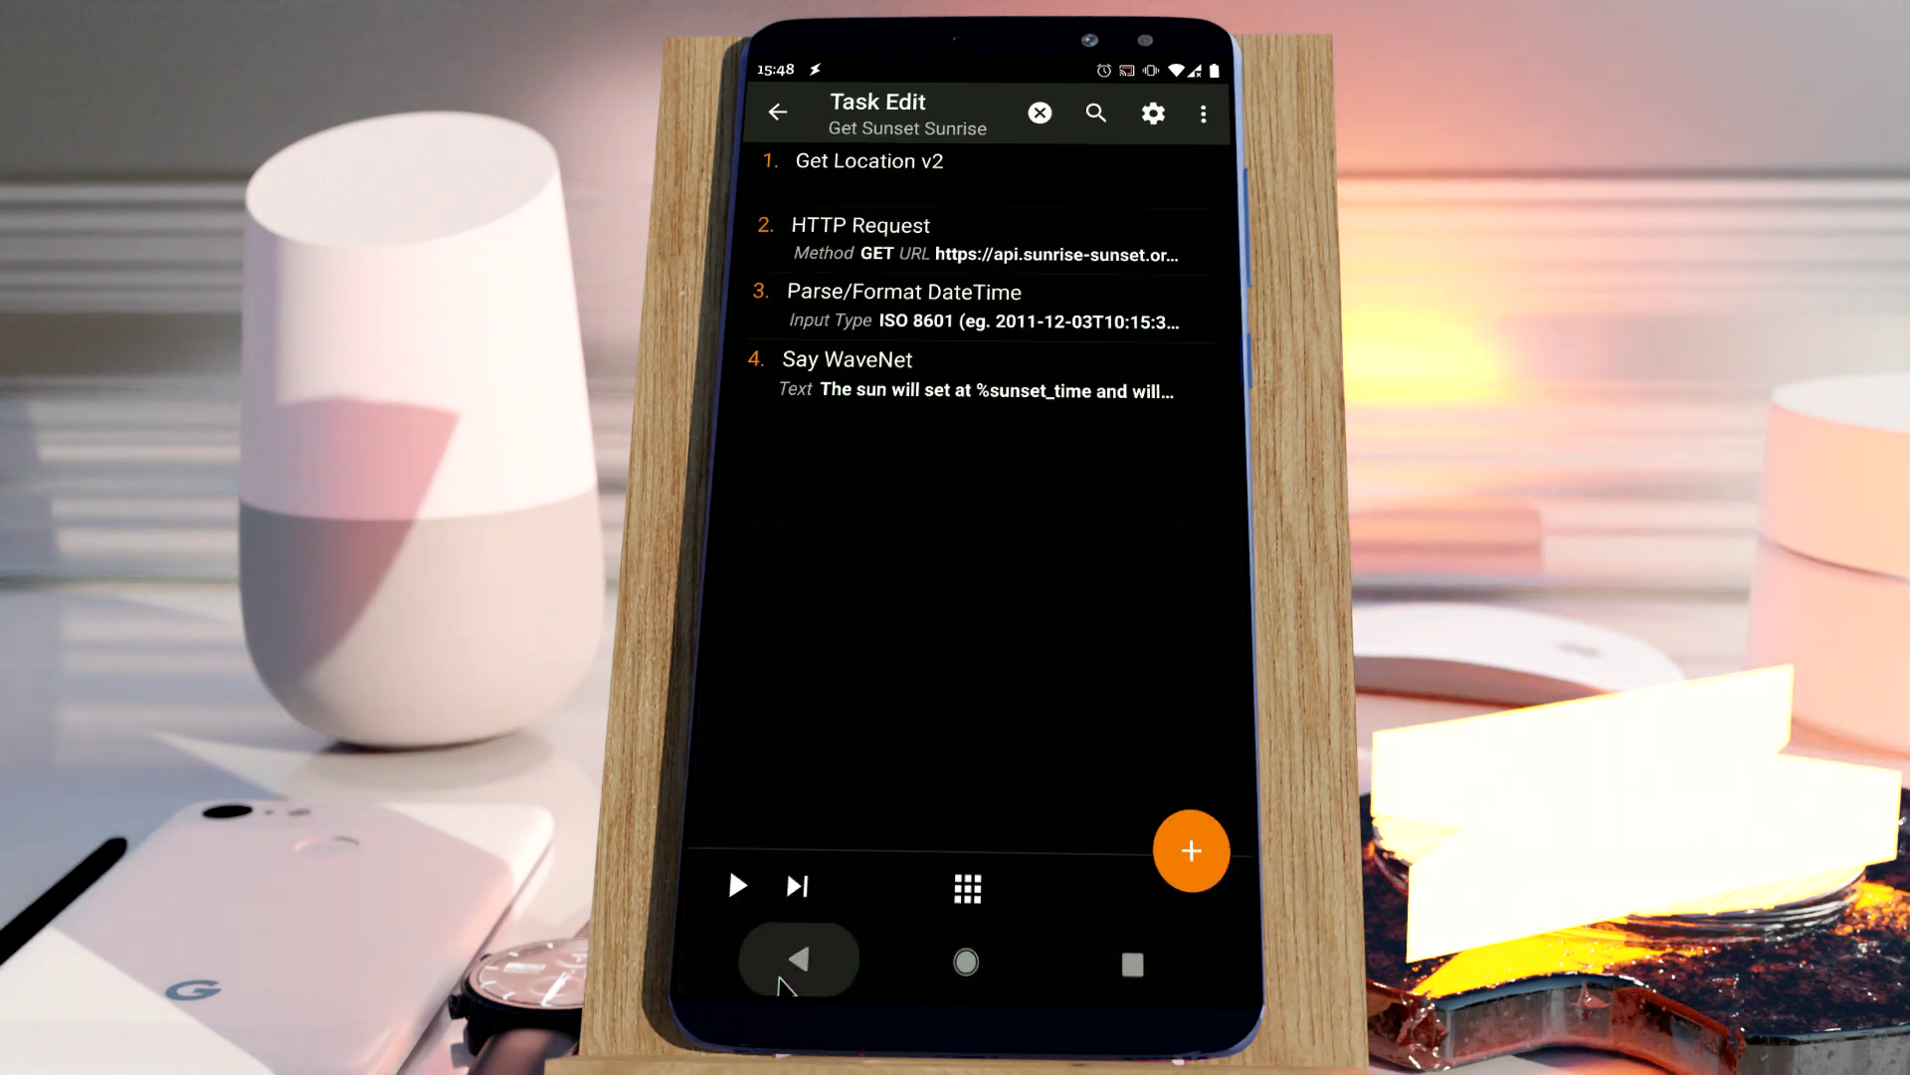
click(883, 420)
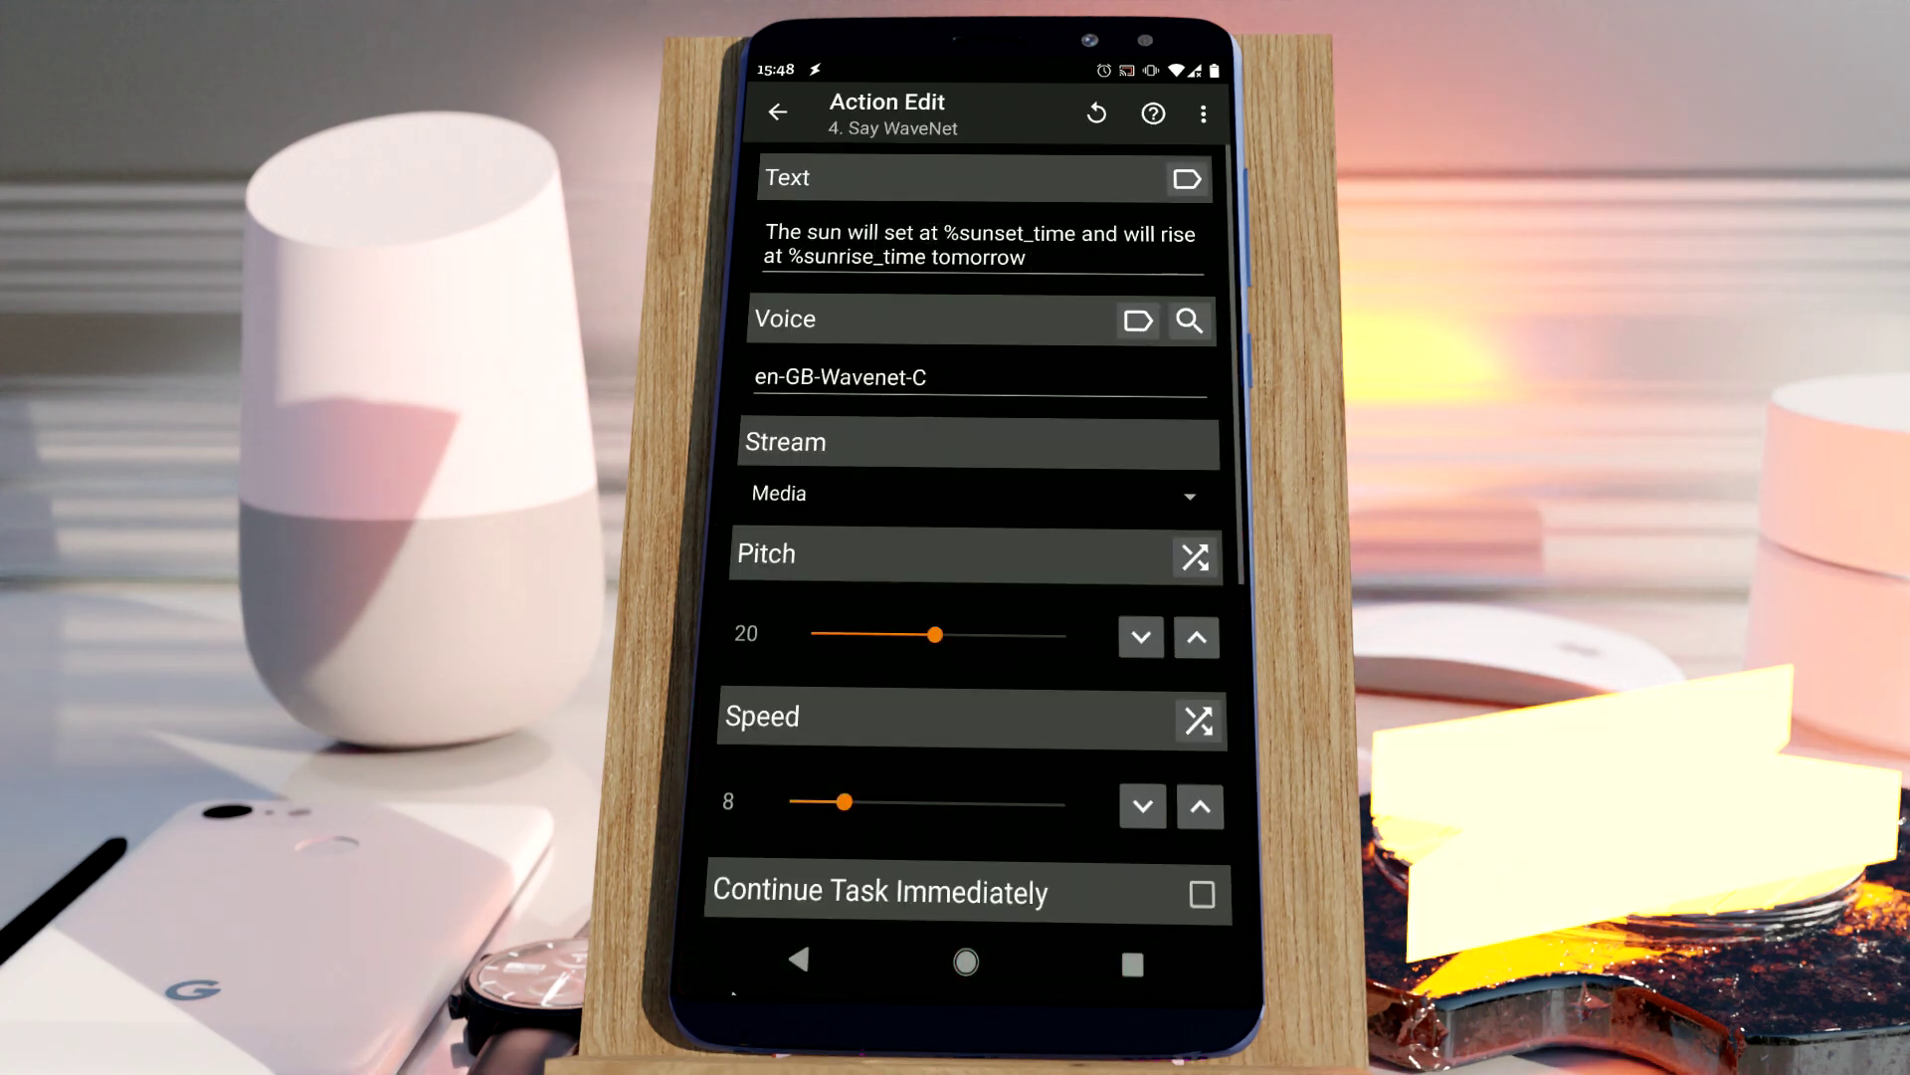
click(797, 963)
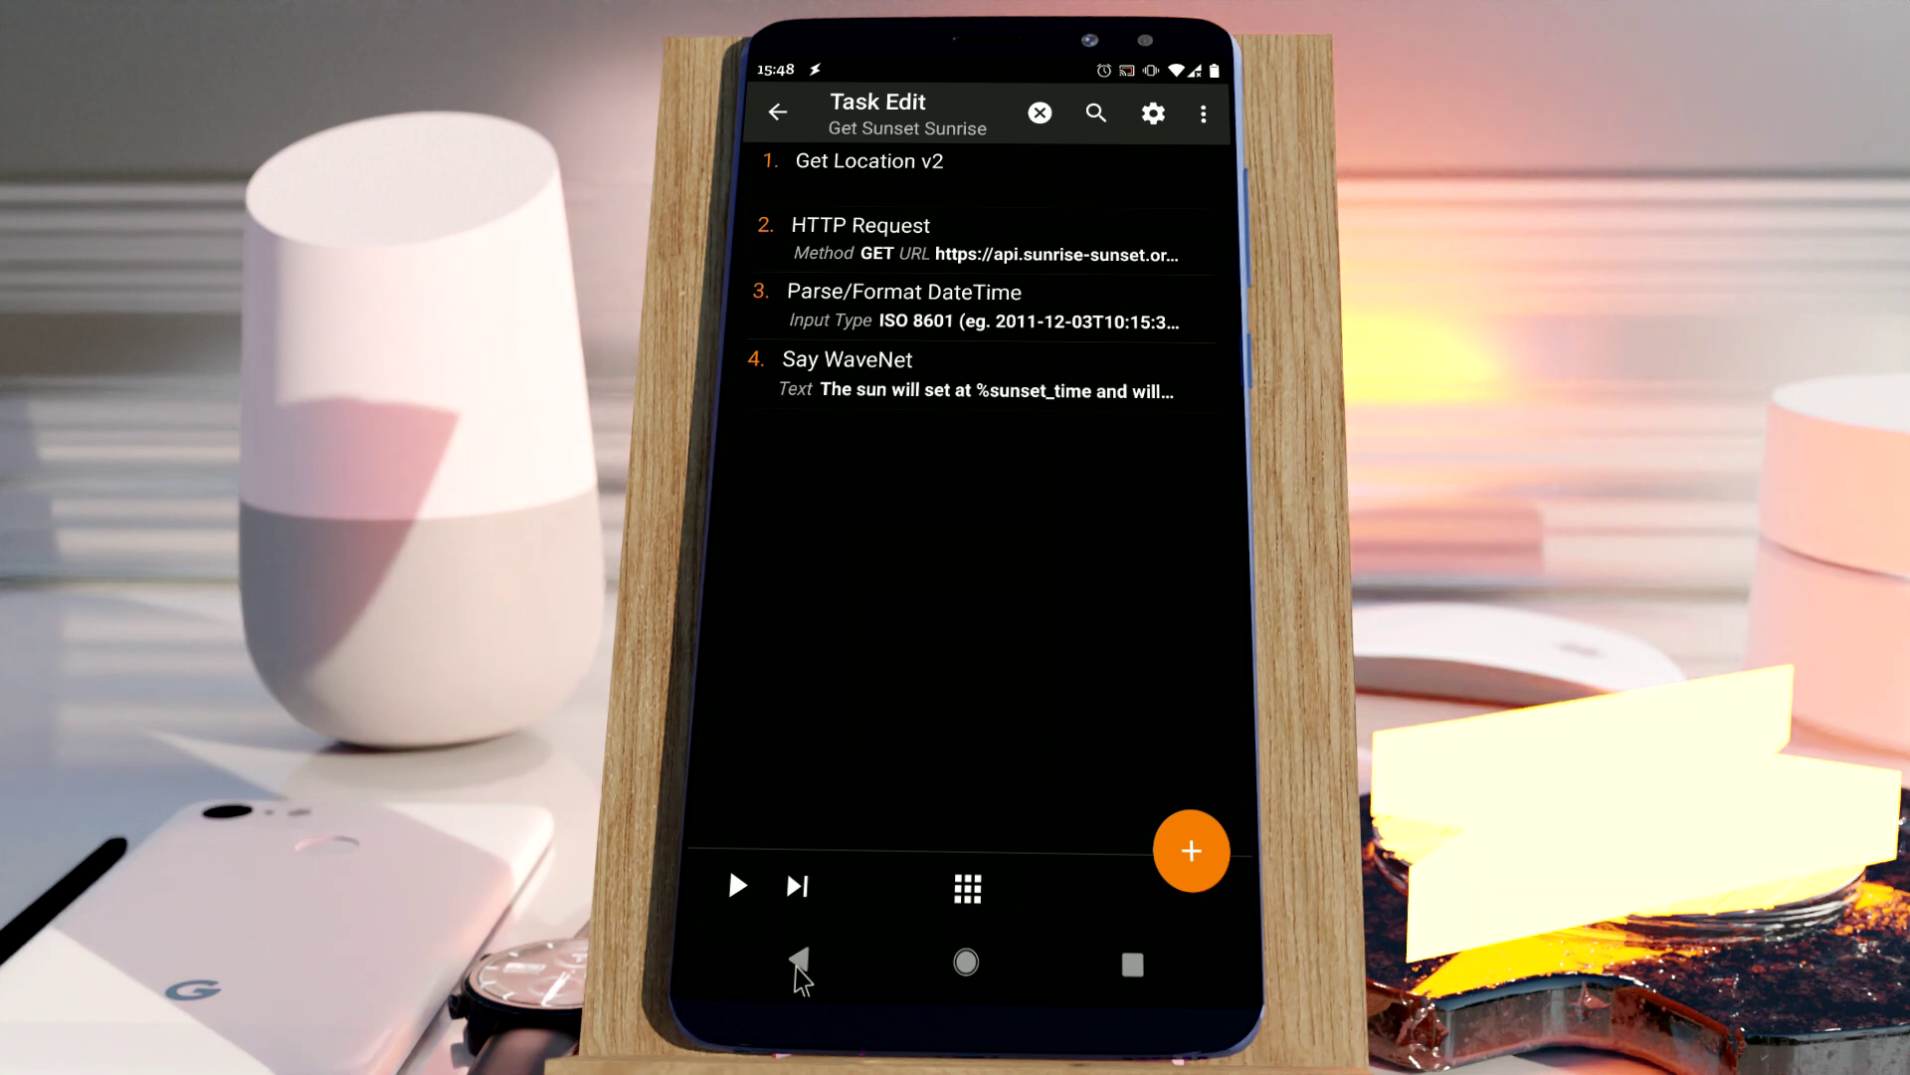